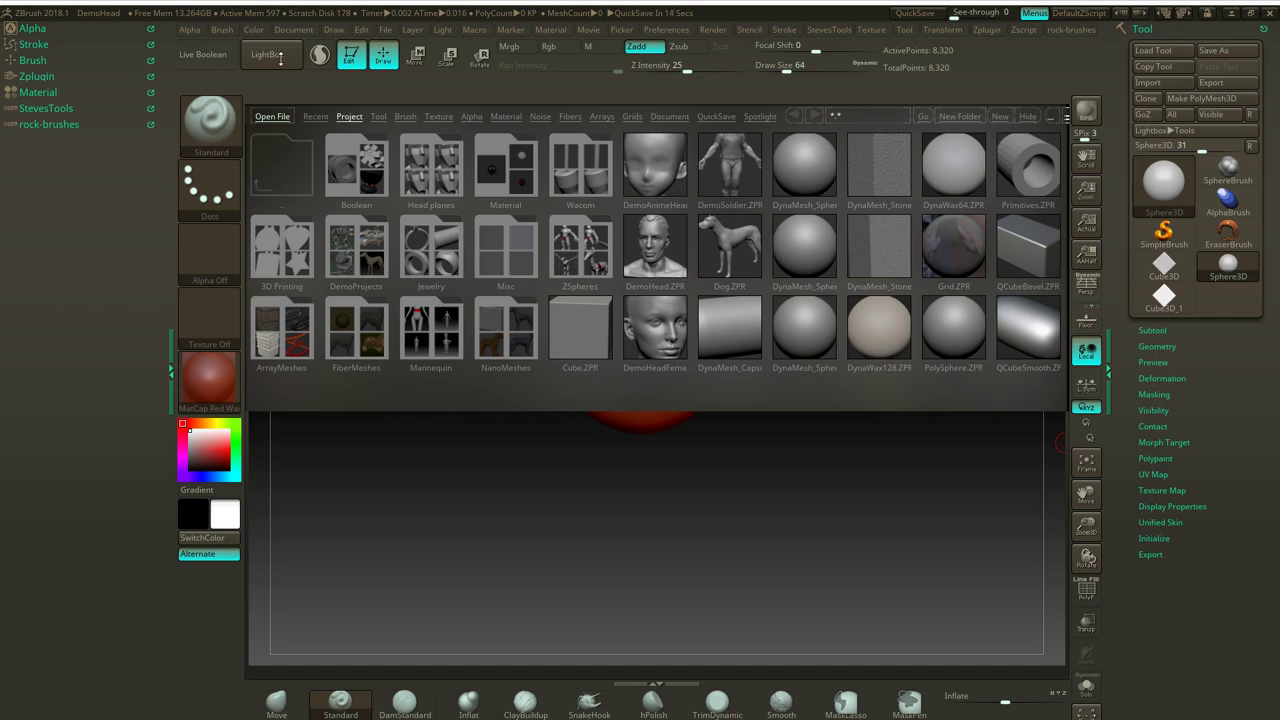
{"action": "left_click", "coordinate": [268, 55]}
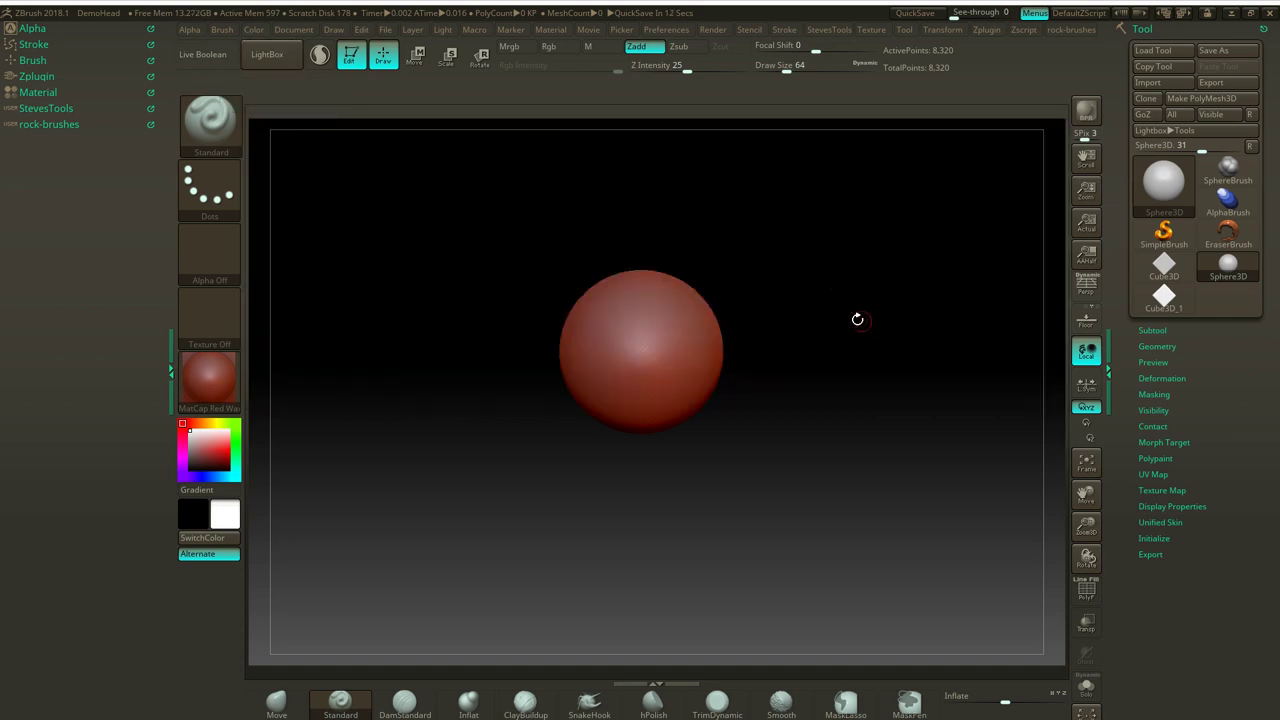
{"action": "left_click", "coordinate": [333, 30]}
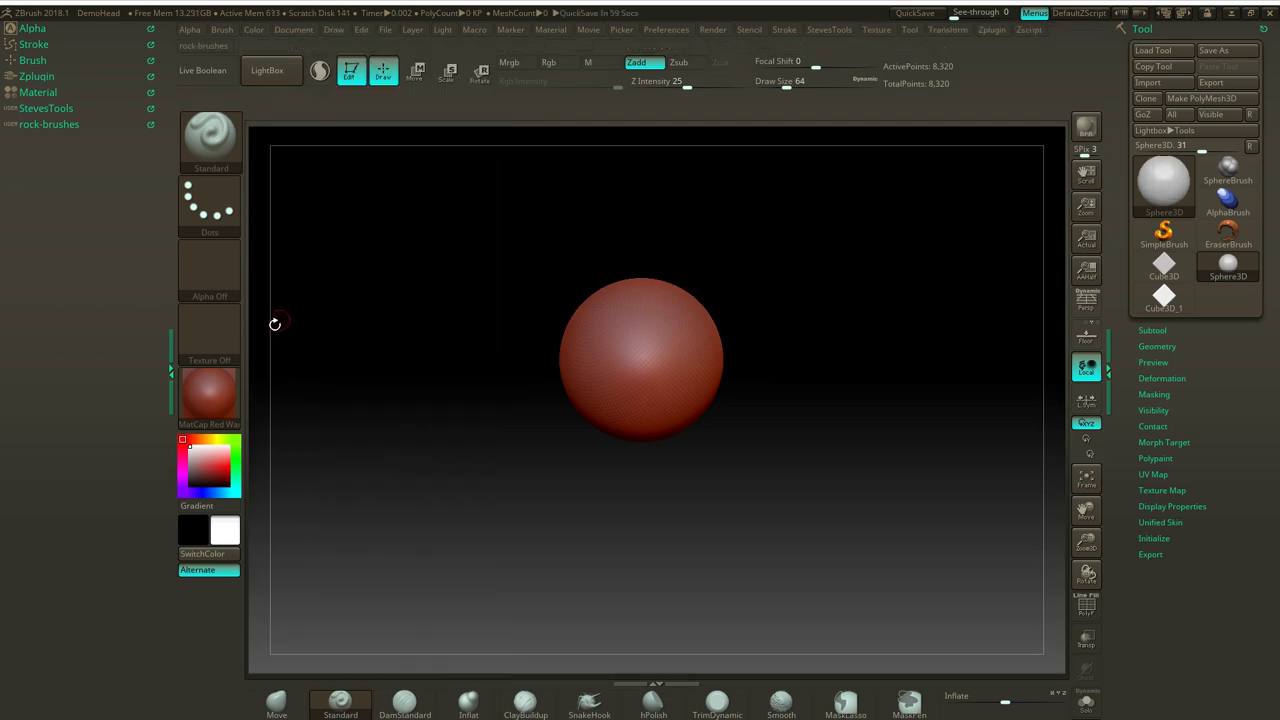
{"action": "left_click", "coordinate": [209, 330]}
{"action": "left_click", "coordinate": [303, 567]}
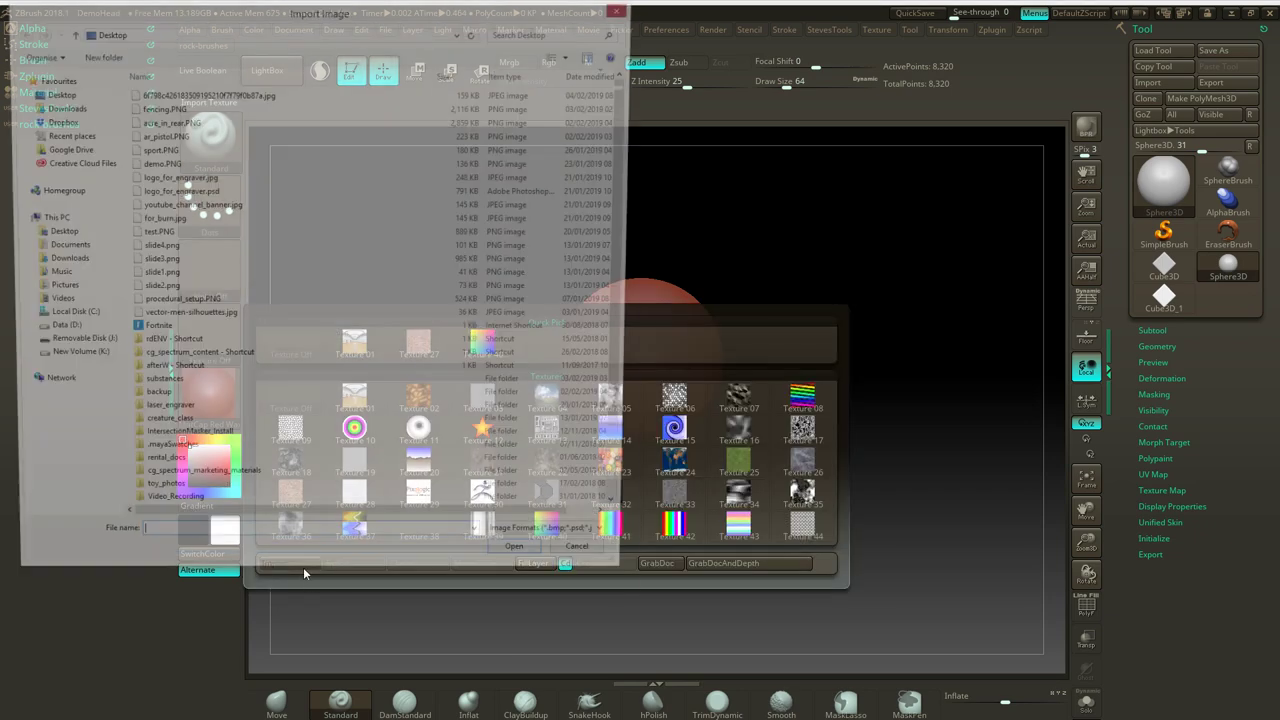
{"action": "left_click", "coordinate": [228, 93]}
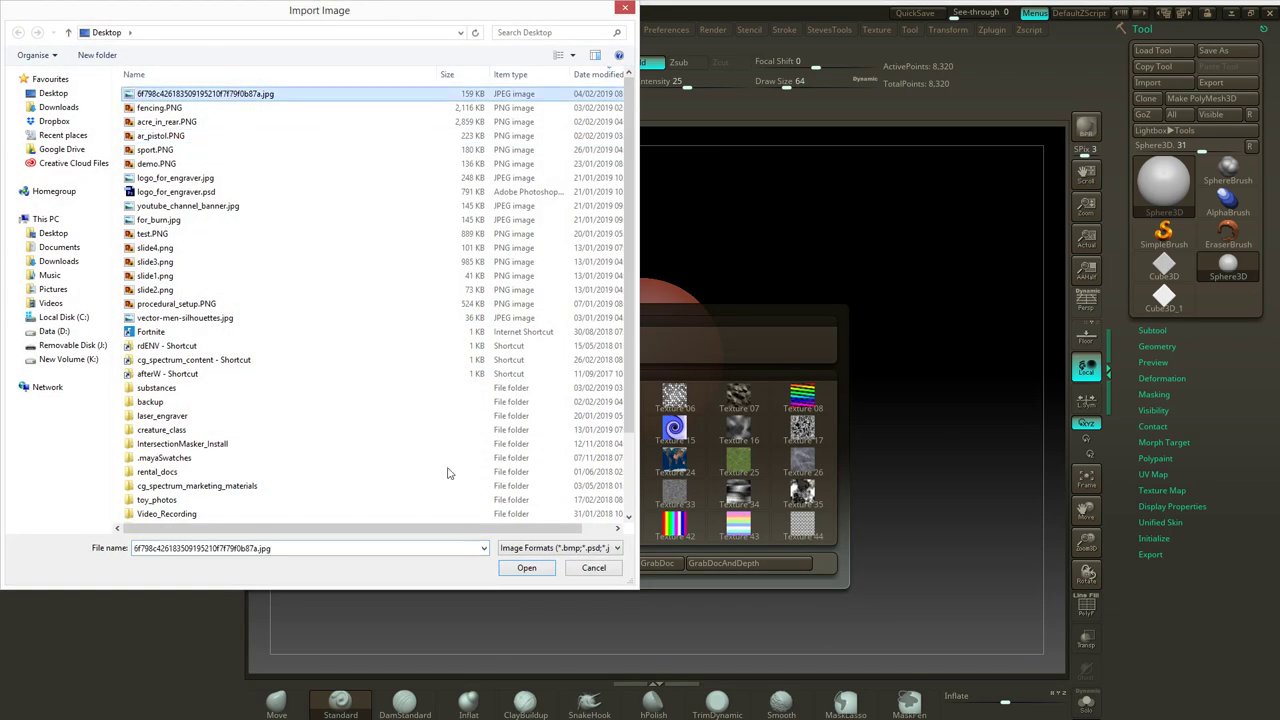
{"action": "left_click", "coordinate": [526, 567]}
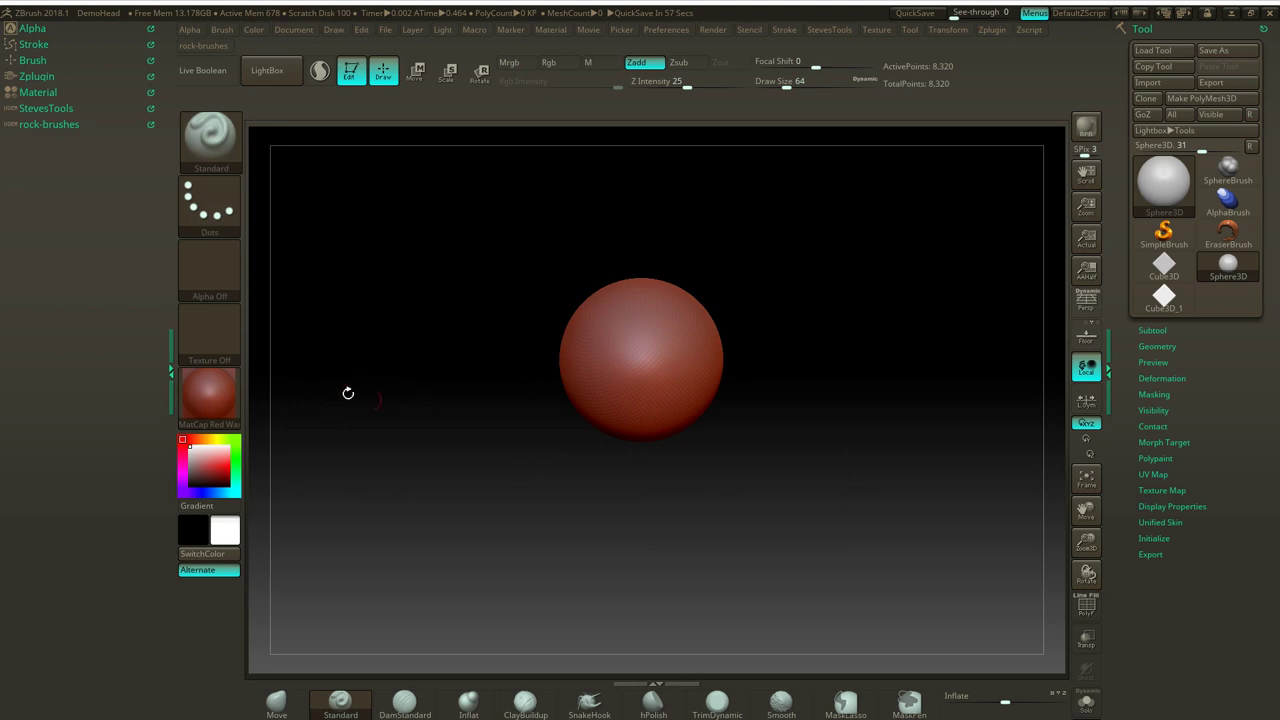
{"action": "left_click", "coordinate": [212, 328]}
{"action": "mouse_move", "coordinate": [628, 534]}
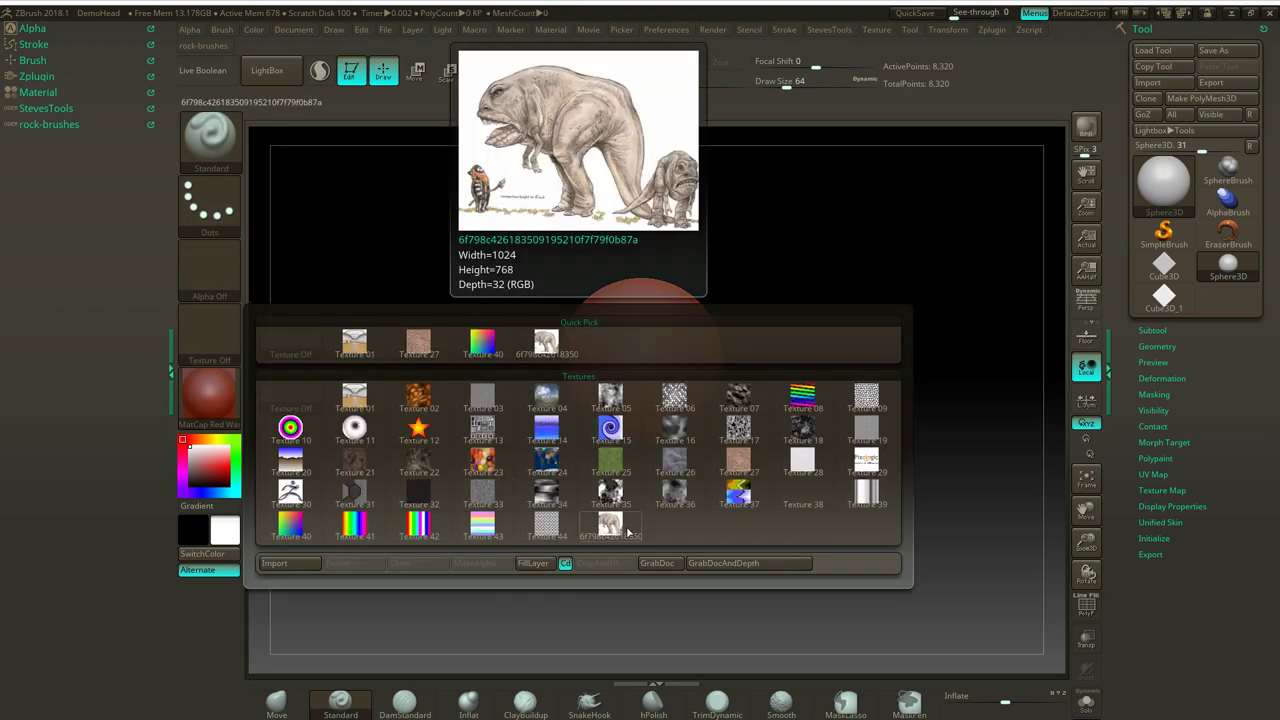
Expand the Left-Right reference settings in the Draw options and turn on the floor grid.
{"action": "left_click", "coordinate": [333, 29]}
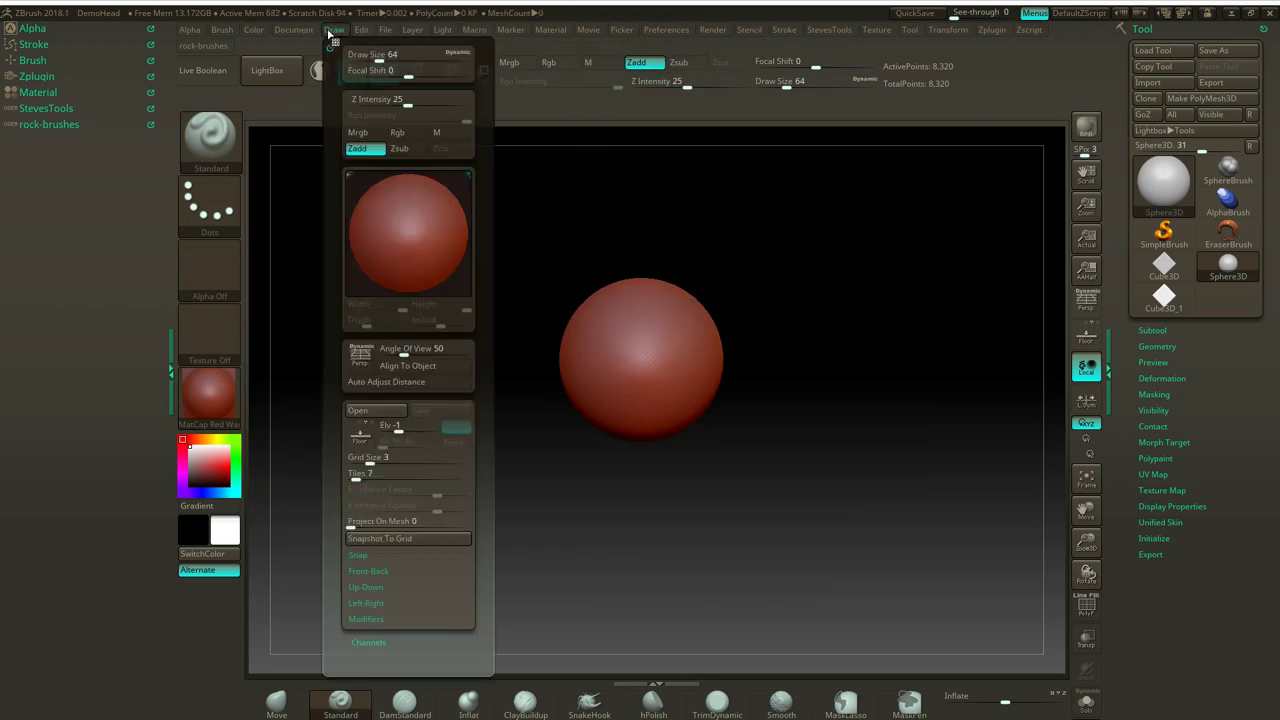
{"action": "left_click", "coordinate": [372, 571]}
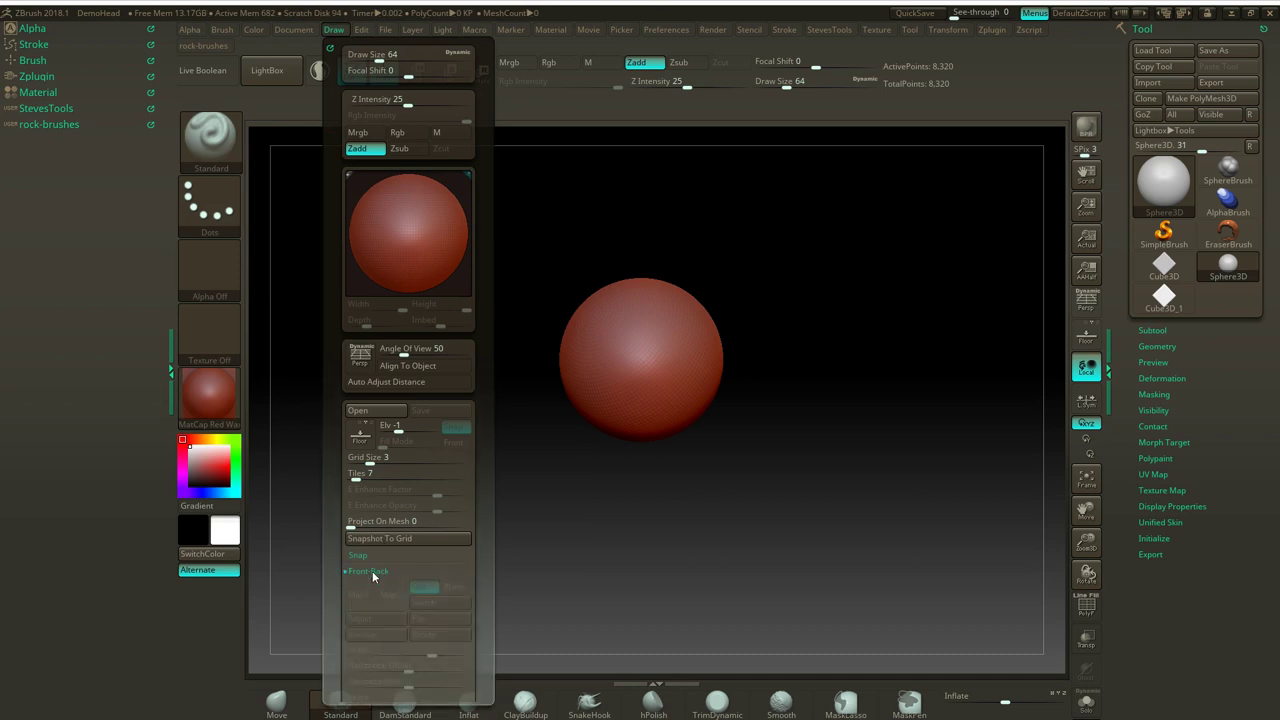
{"action": "left_click", "coordinate": [366, 573]}
{"action": "left_click", "coordinate": [363, 605]}
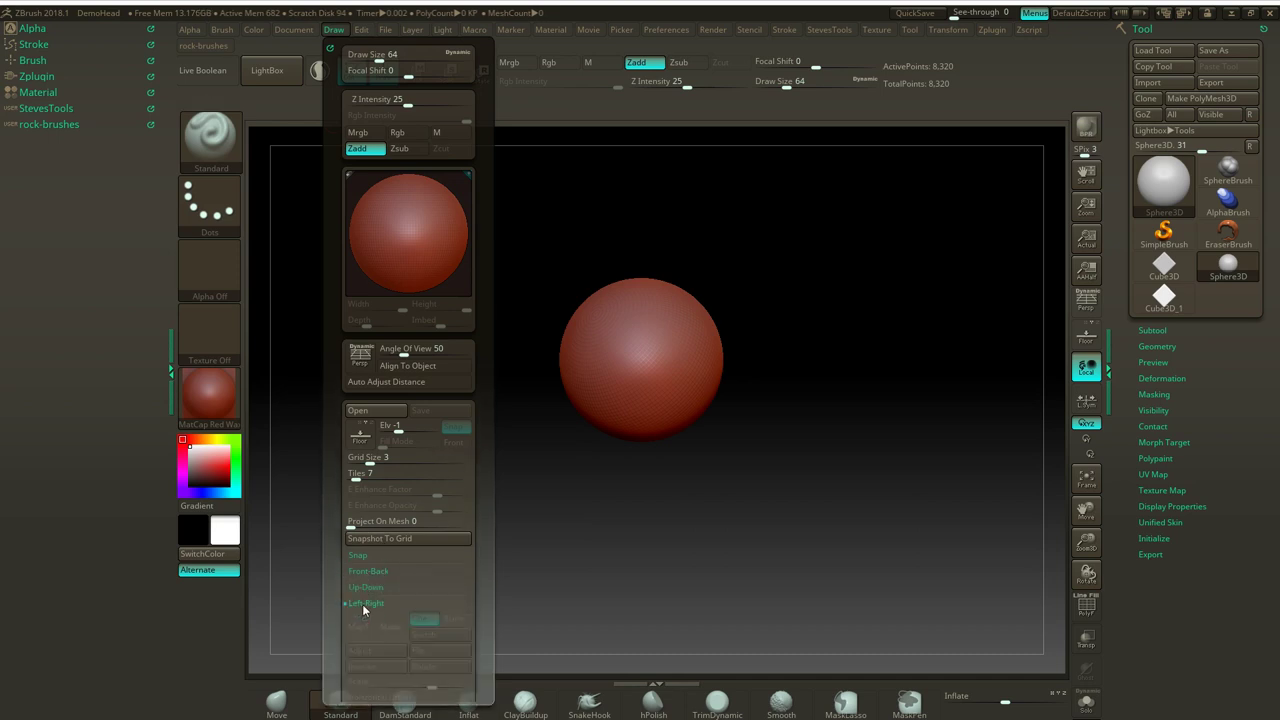
{"action": "left_click_drag", "start_coordinate": [487, 587], "coordinate": [488, 506]}
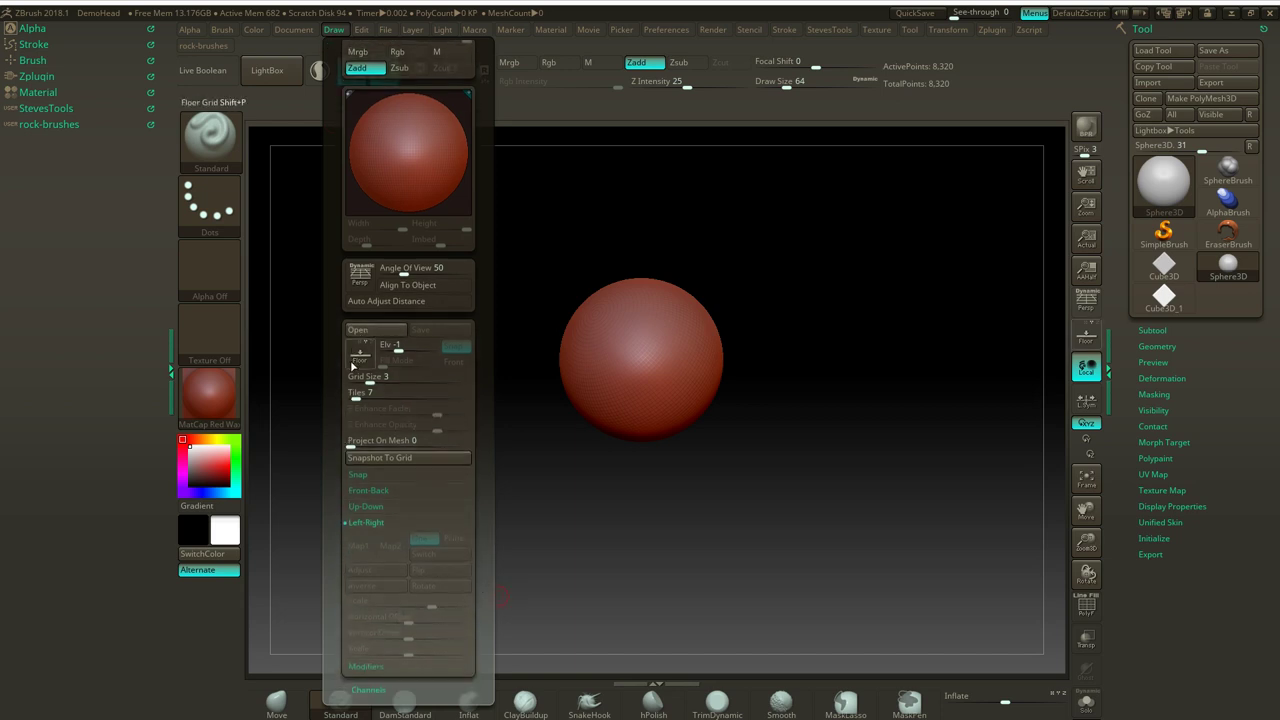
{"action": "left_click", "coordinate": [353, 362]}
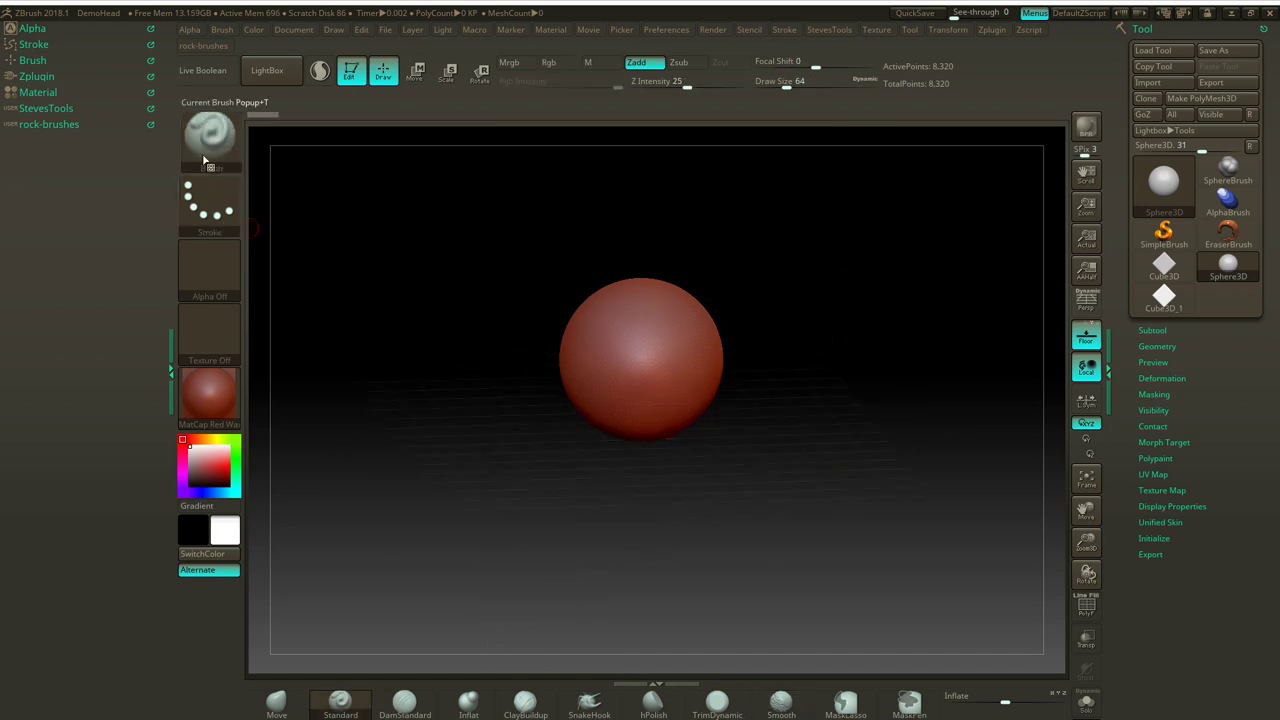
Assign the imported creature image to Map1 of the Left-Right grid and view it side-on behind the sphere.
{"action": "left_click", "coordinate": [336, 30]}
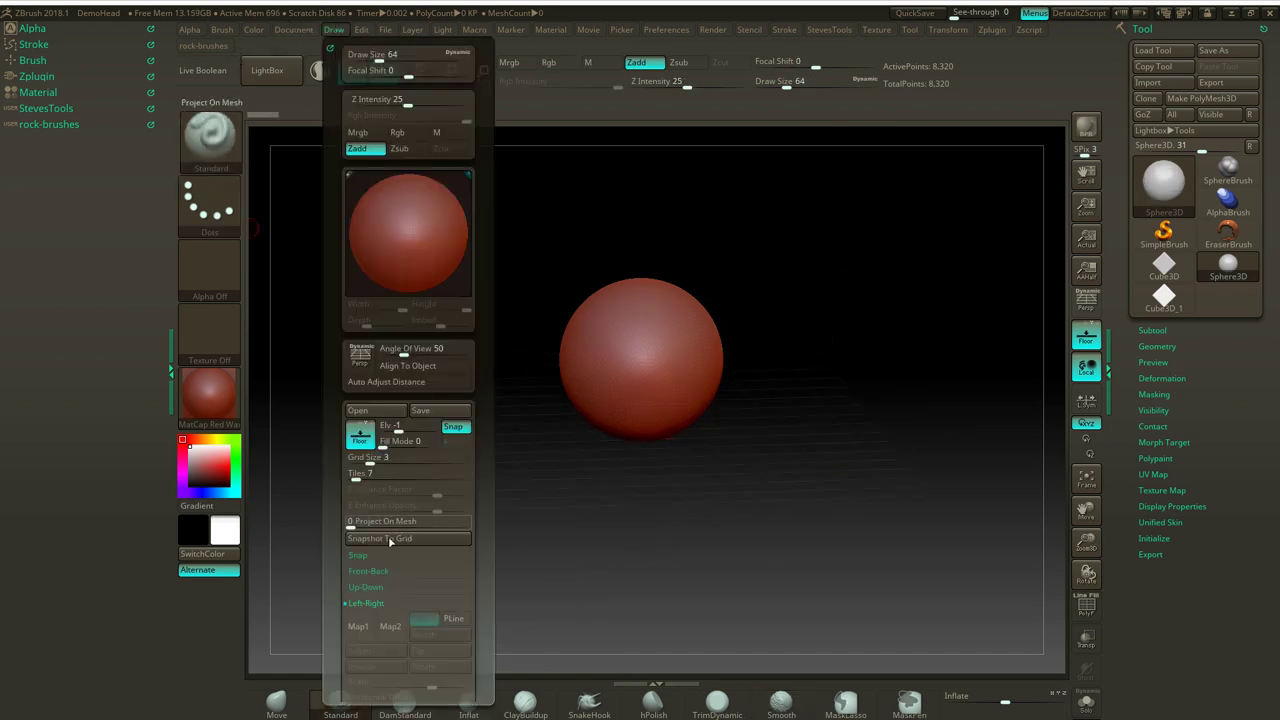
{"action": "left_click", "coordinate": [362, 627]}
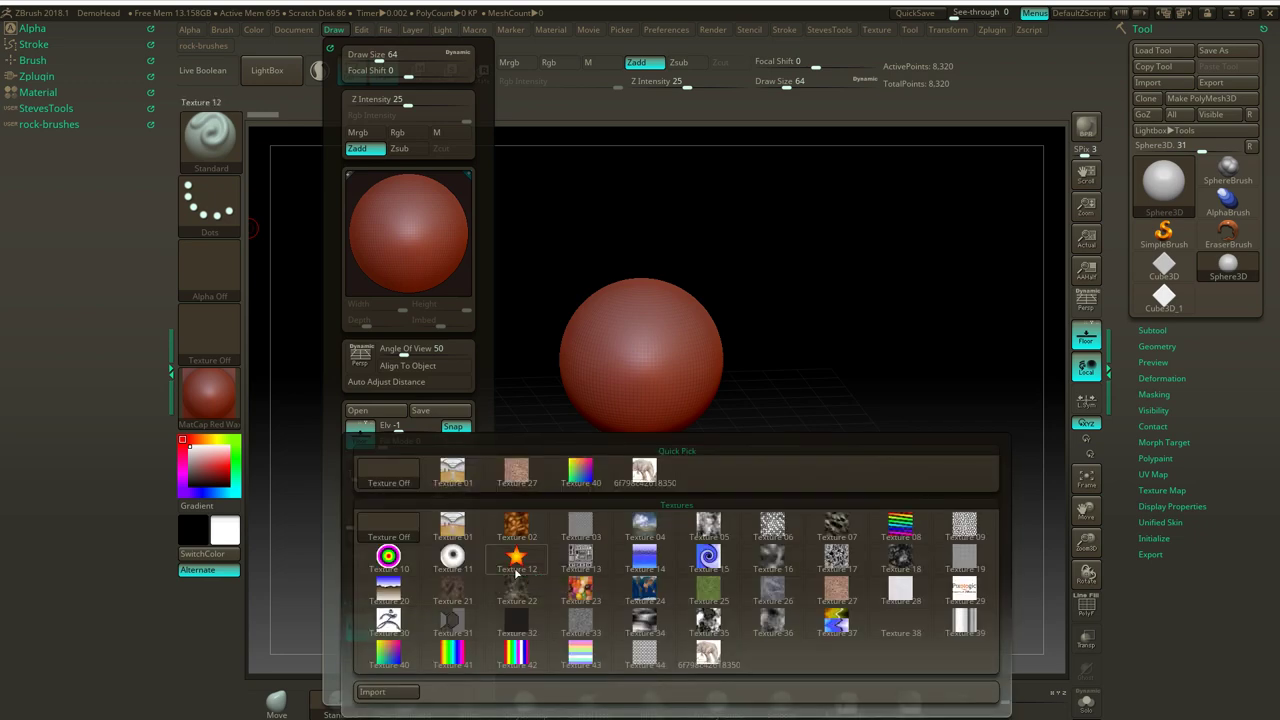
{"action": "left_click", "coordinate": [702, 662]}
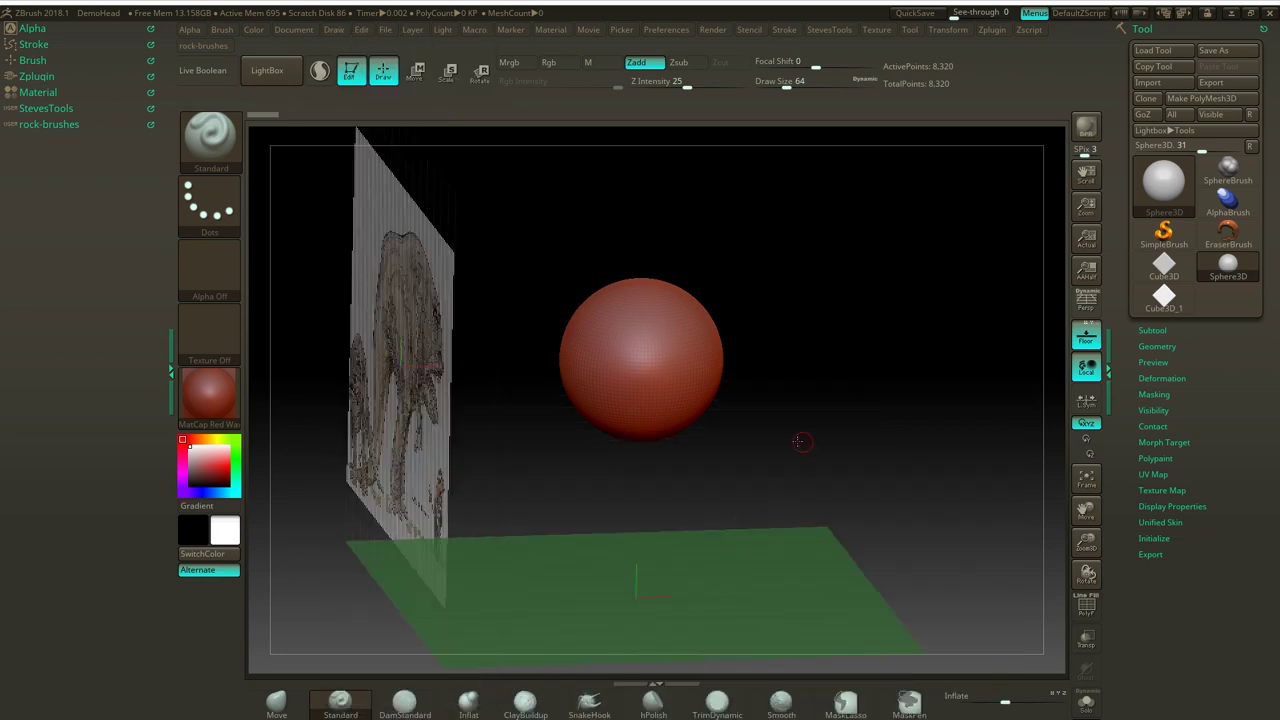
{"action": "left_click_drag", "start_coordinate": [801, 441], "coordinate": [950, 437]}
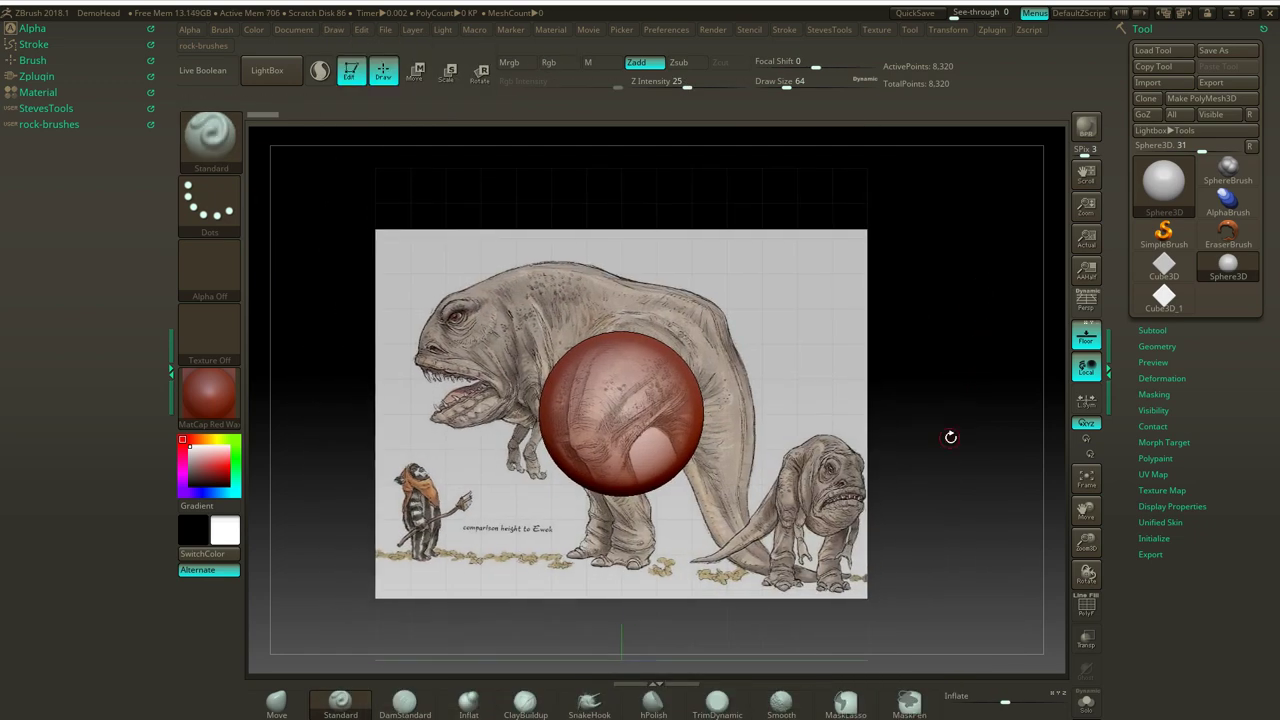
{"action": "left_click_drag", "start_coordinate": [902, 477], "coordinate": [912, 347], "text": "alt"}
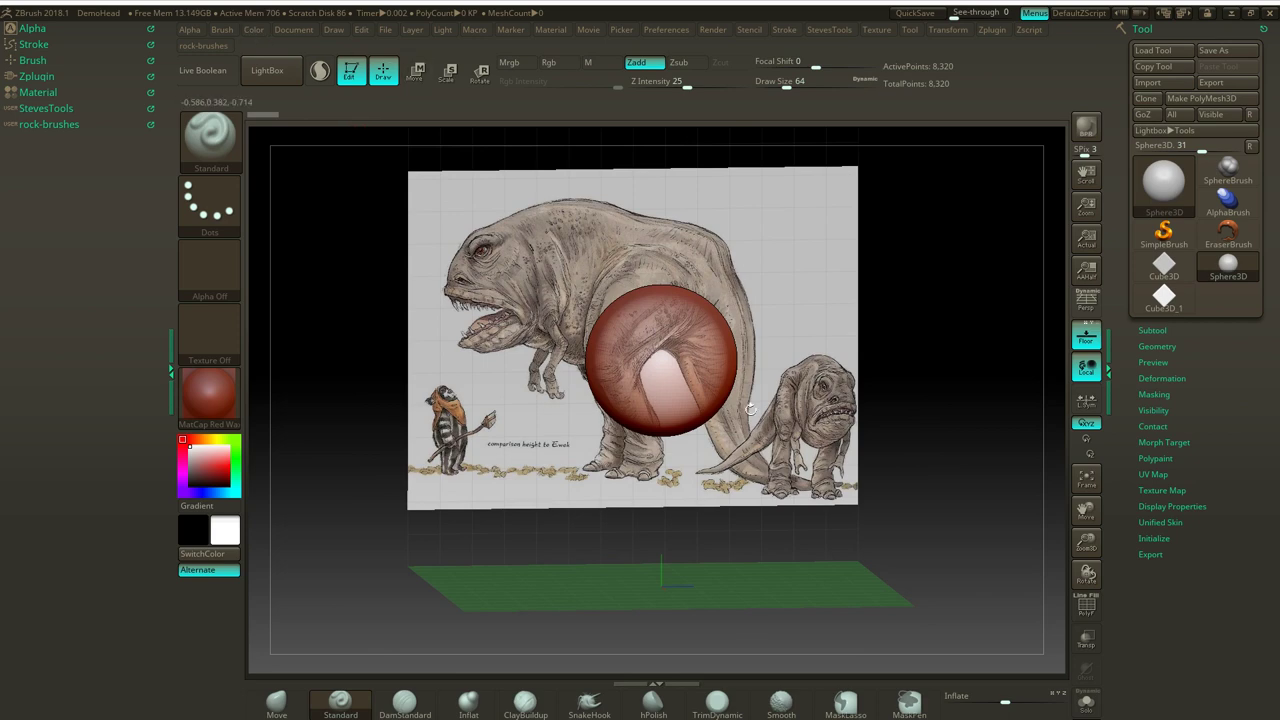
Toggle the floor grid repeatedly to check how it hides and shows the reference image.
{"action": "left_click", "coordinate": [1087, 337]}
{"action": "left_click", "coordinate": [1087, 337]}
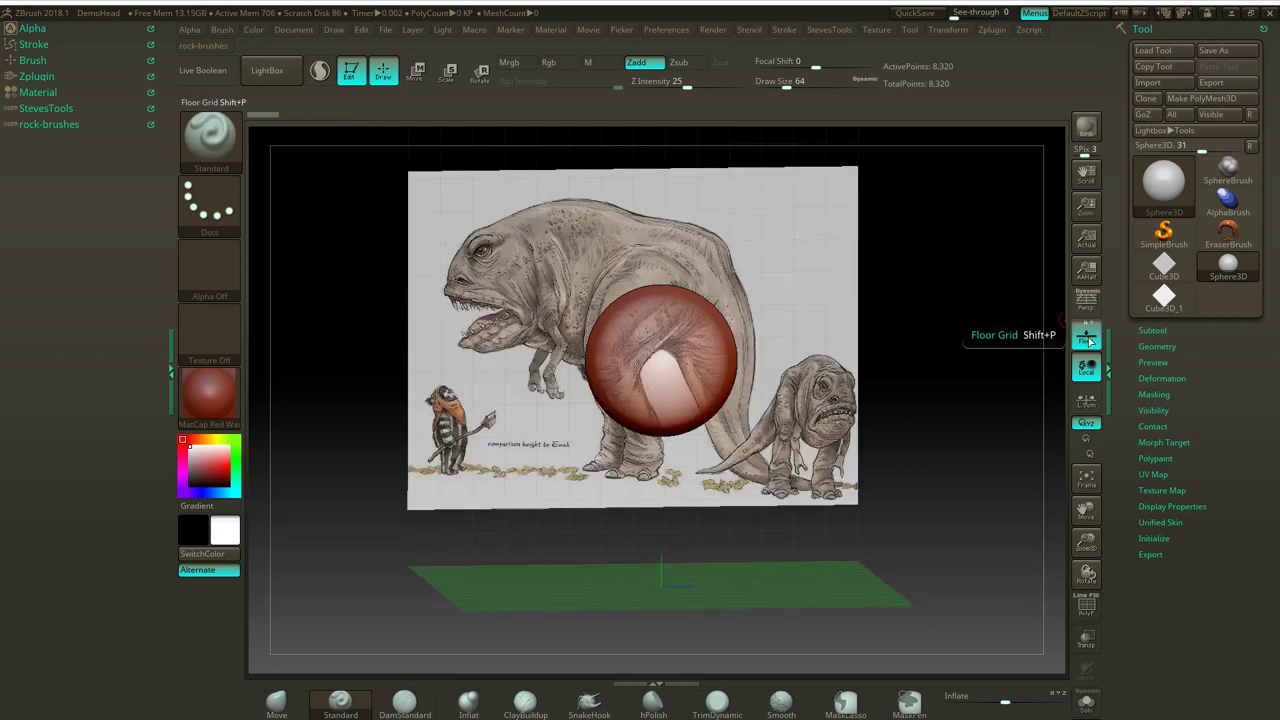
{"action": "left_click", "coordinate": [1088, 339]}
{"action": "left_click", "coordinate": [1088, 339]}
{"action": "left_click", "coordinate": [1089, 341]}
{"action": "left_click", "coordinate": [1090, 344]}
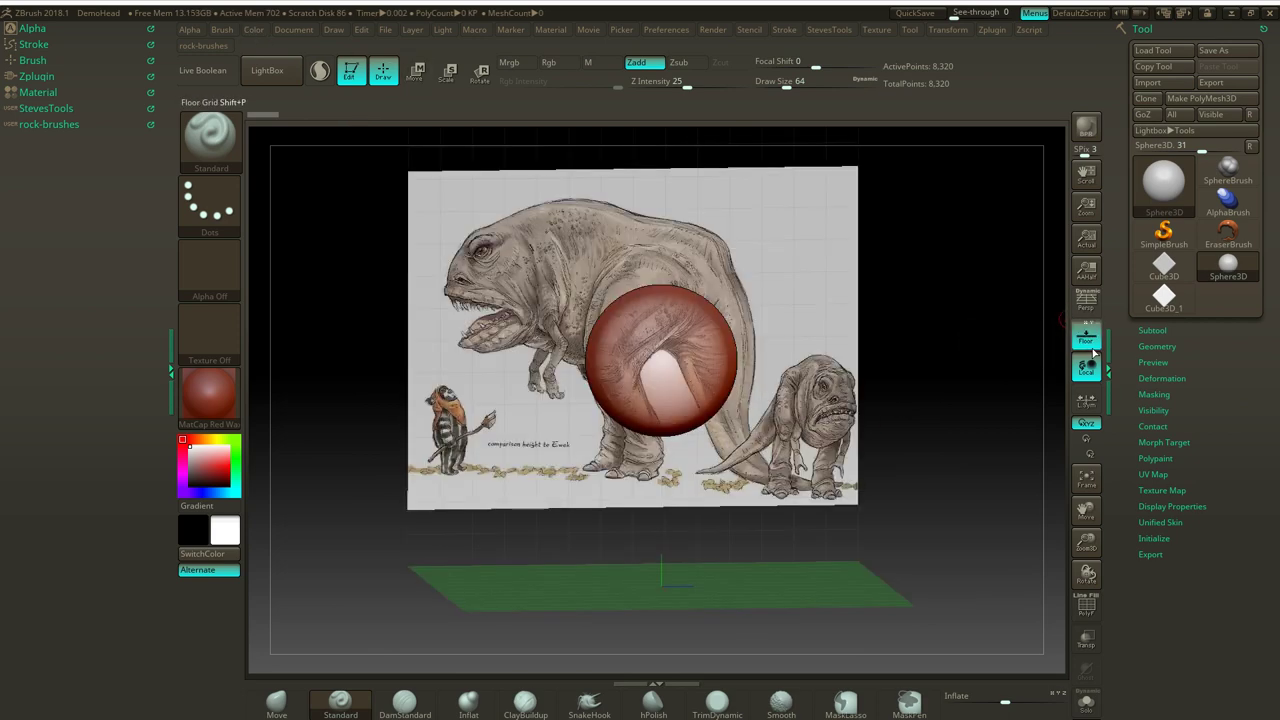
{"action": "left_click", "coordinate": [1092, 348]}
{"action": "left_click", "coordinate": [1093, 350]}
{"action": "mouse_move", "coordinate": [861, 298]}
{"action": "left_mouse_down"}
{"action": "mouse_move", "coordinate": [918, 300]}
{"action": "mouse_move", "coordinate": [857, 297]}
{"action": "left_mouse_up"}
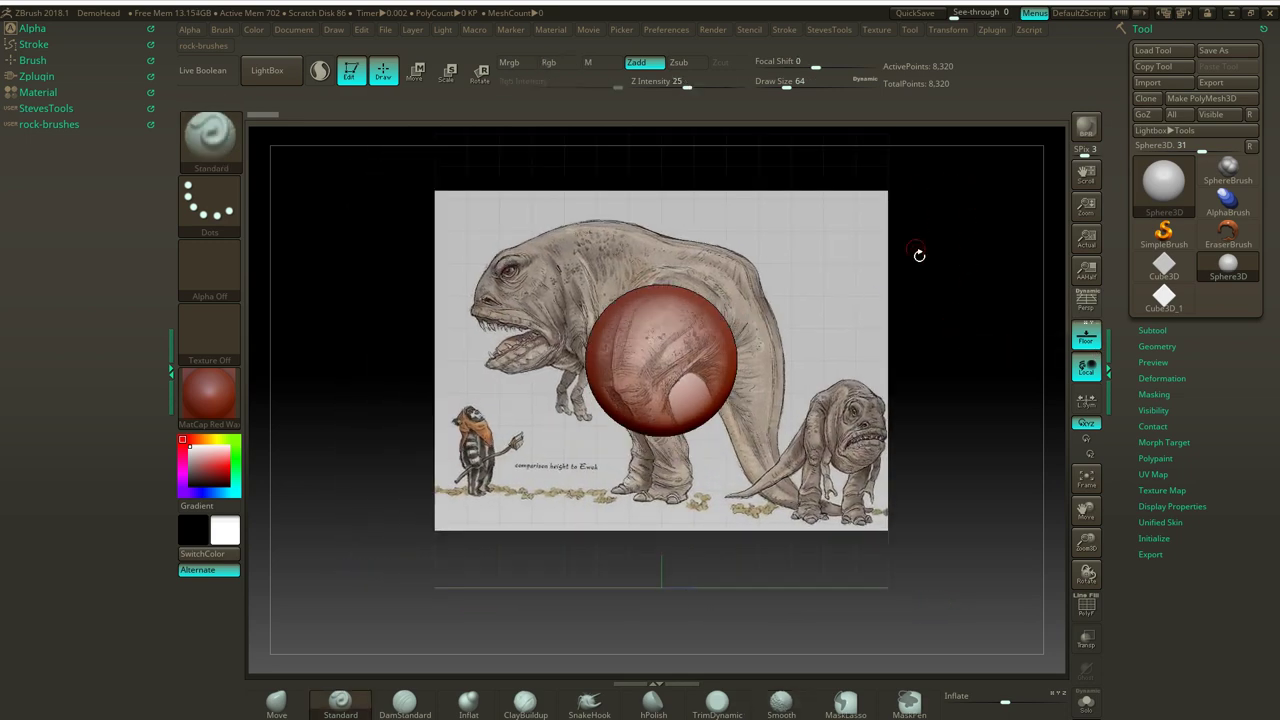
{"action": "left_click_drag", "start_coordinate": [1013, 254], "coordinate": [911, 171]}
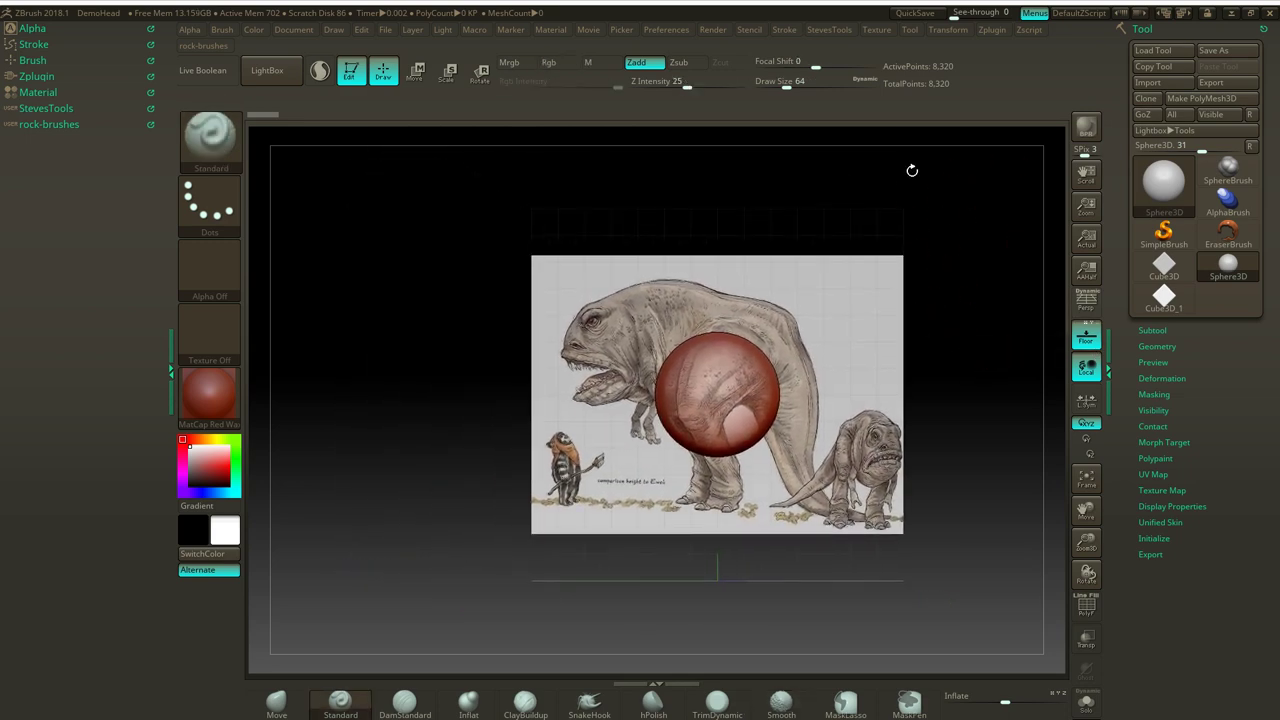
{"action": "left_click_drag", "start_coordinate": [934, 281], "coordinate": [894, 282], "text": "alt"}
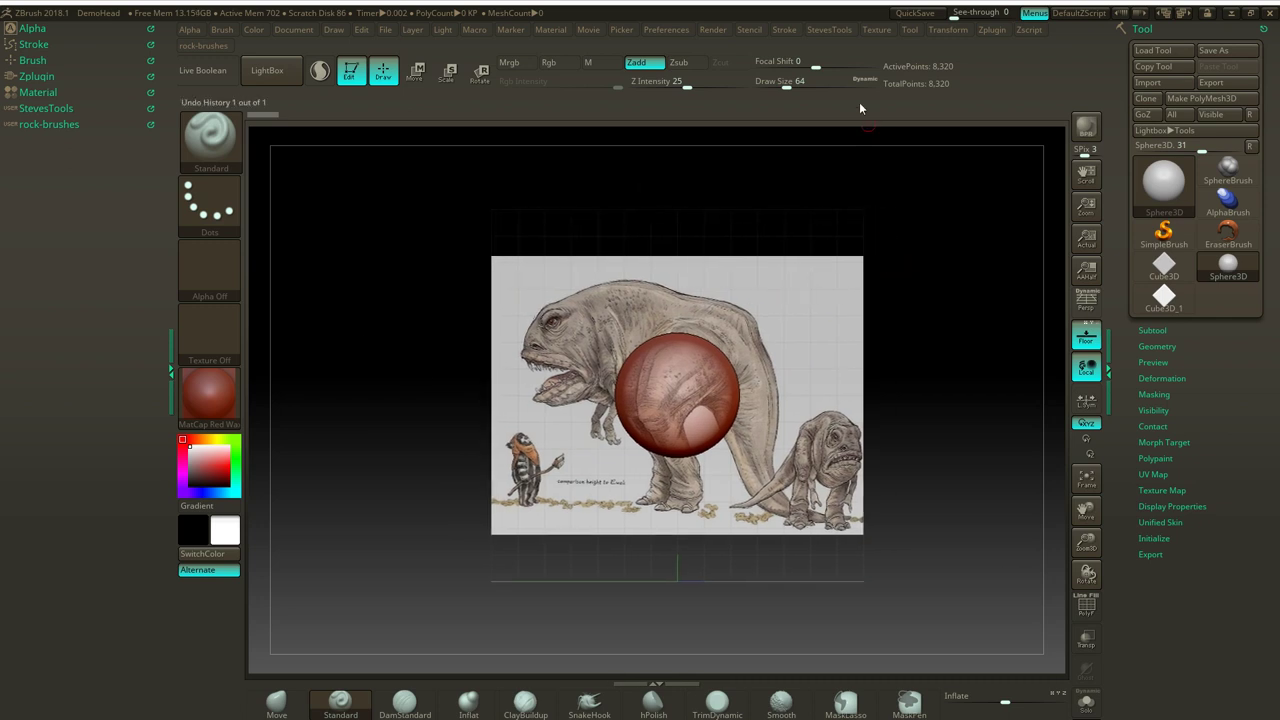
{"action": "left_click", "coordinate": [874, 32]}
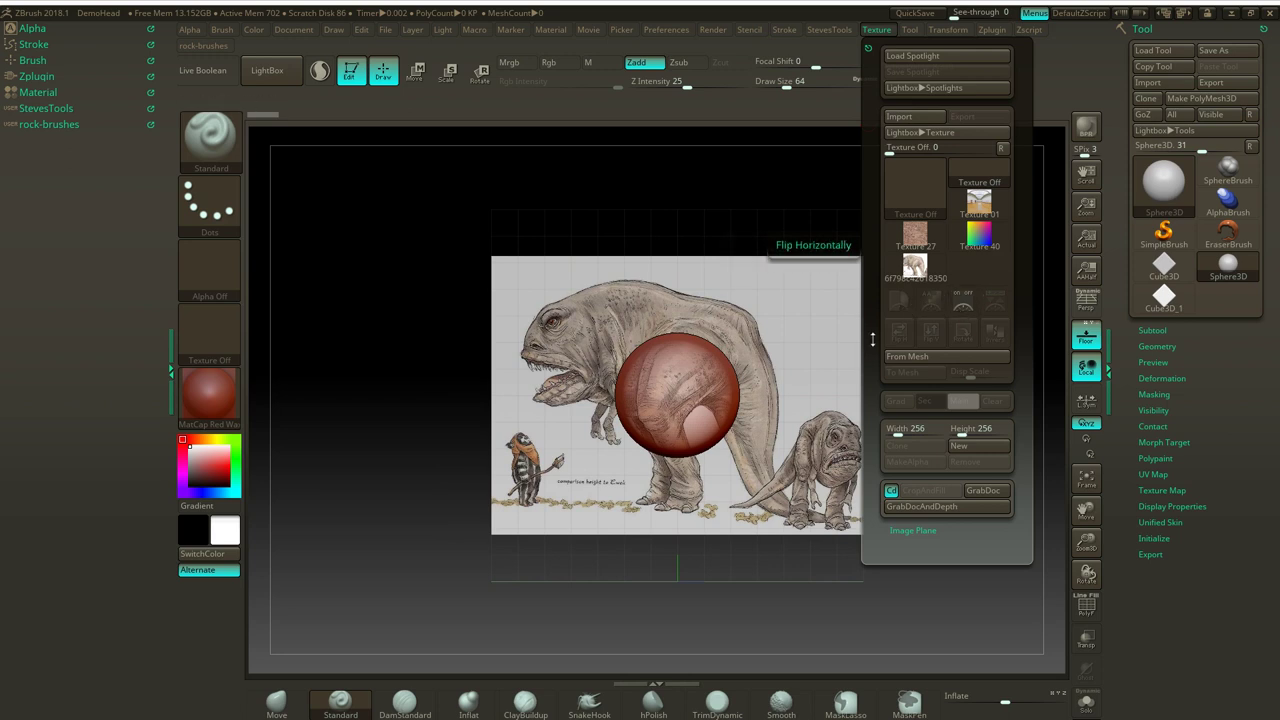
{"action": "right_click_drag", "start_coordinate": [708, 226], "coordinate": [720, 223], "text": "ctrl"}
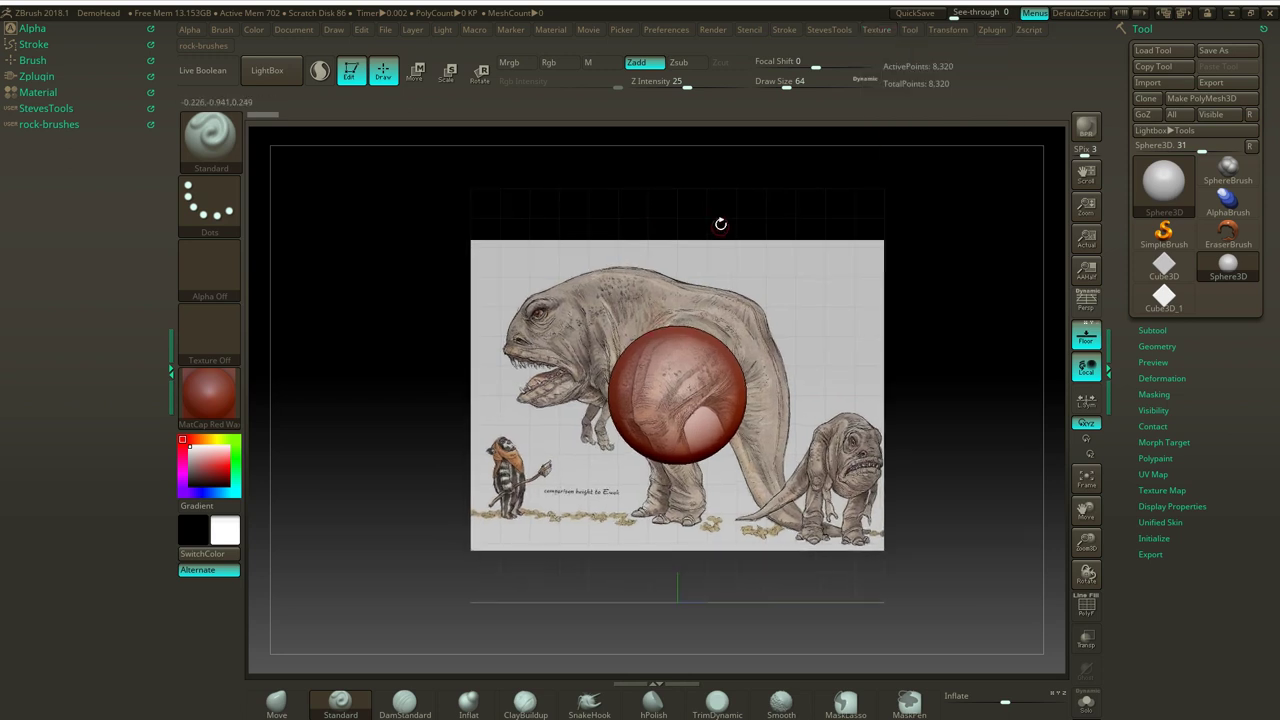
{"action": "mouse_move", "coordinate": [720, 218]}
{"action": "left_mouse_down"}
{"action": "mouse_move", "coordinate": [749, 206]}
{"action": "mouse_move", "coordinate": [700, 206]}
{"action": "left_mouse_up"}
{"action": "mouse_move", "coordinate": [950, 447]}
{"action": "left_mouse_down", "text": "alt"}
{"action": "mouse_move", "coordinate": [938, 410]}
{"action": "mouse_move", "coordinate": [938, 438]}
{"action": "left_mouse_up", "text": "alt"}
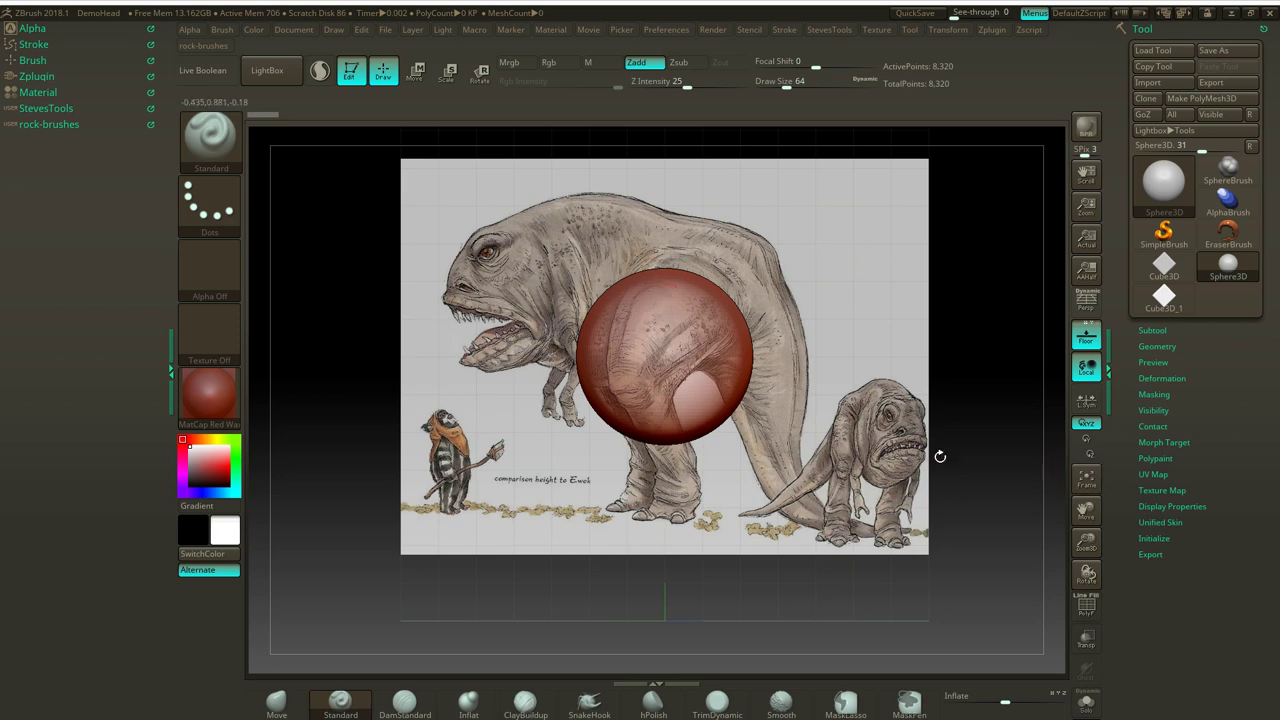
{"action": "left_click_drag", "start_coordinate": [997, 399], "coordinate": [964, 391], "text": "alt"}
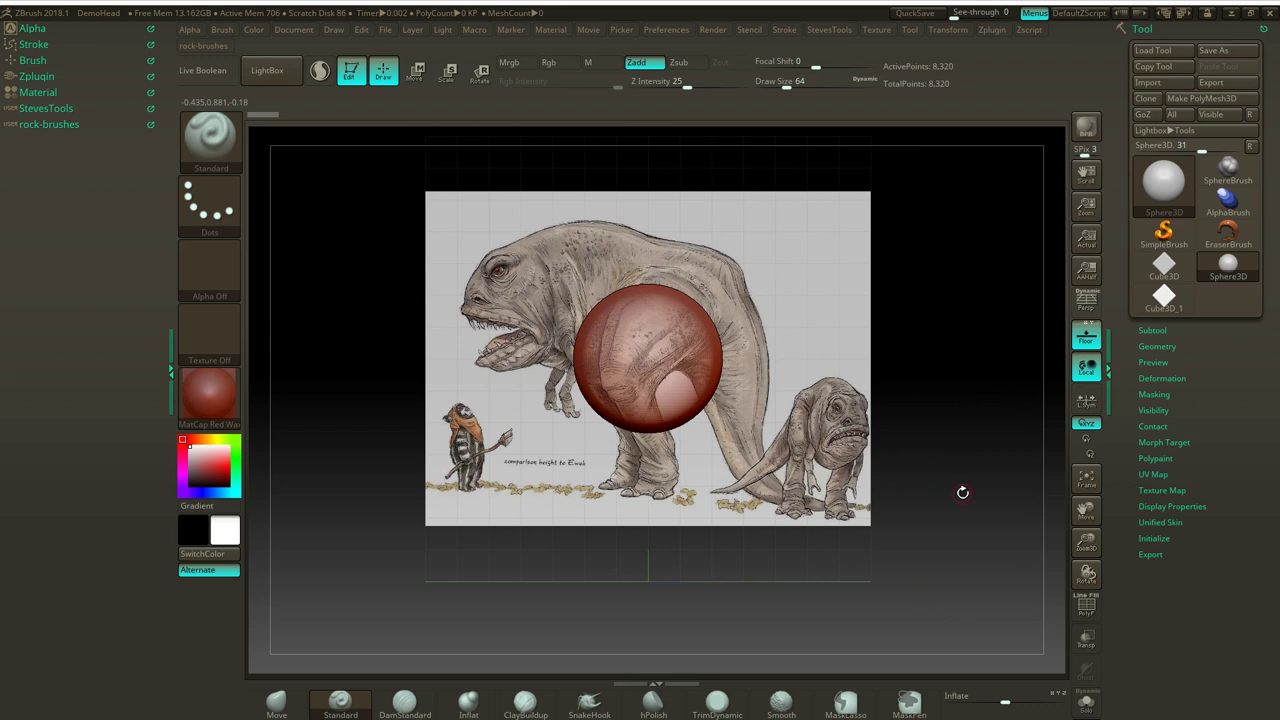
Open the DynaMesh_Sphere_32 project from LightBox without saving changes to the current project.
{"action": "left_click", "coordinate": [268, 70]}
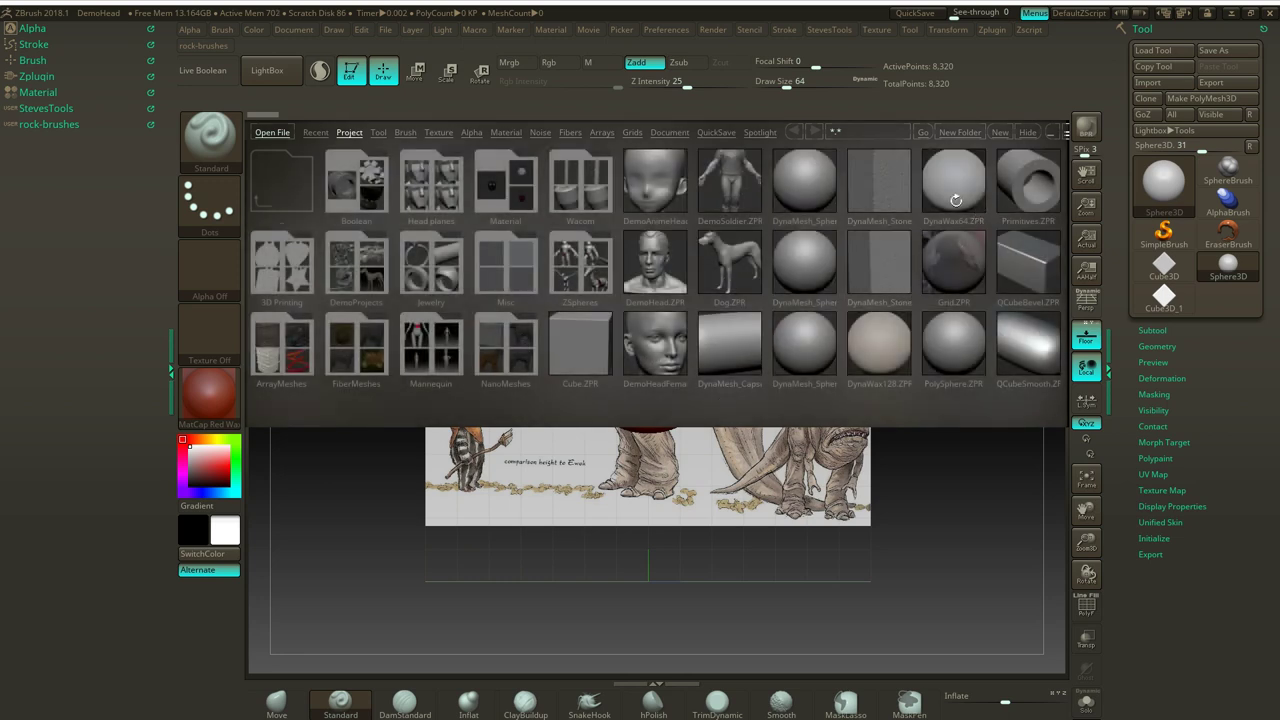
{"action": "double_click", "coordinate": [800, 281]}
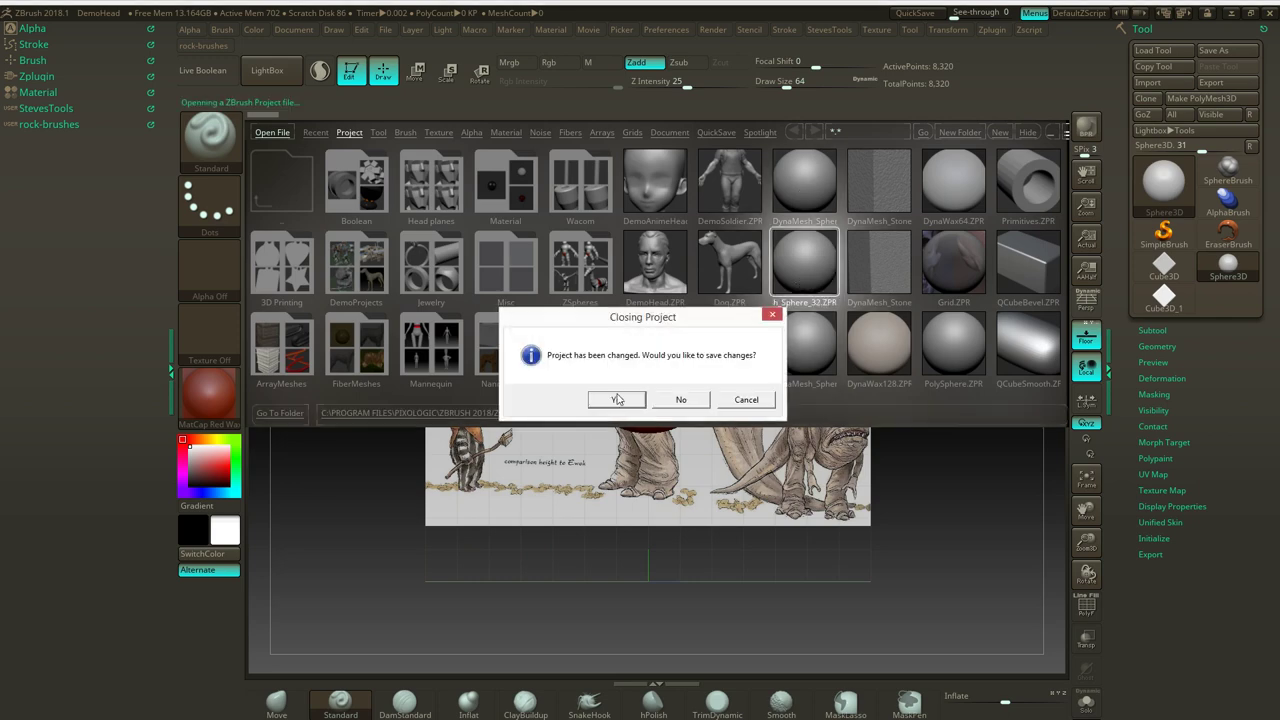
{"action": "left_click", "coordinate": [679, 400]}
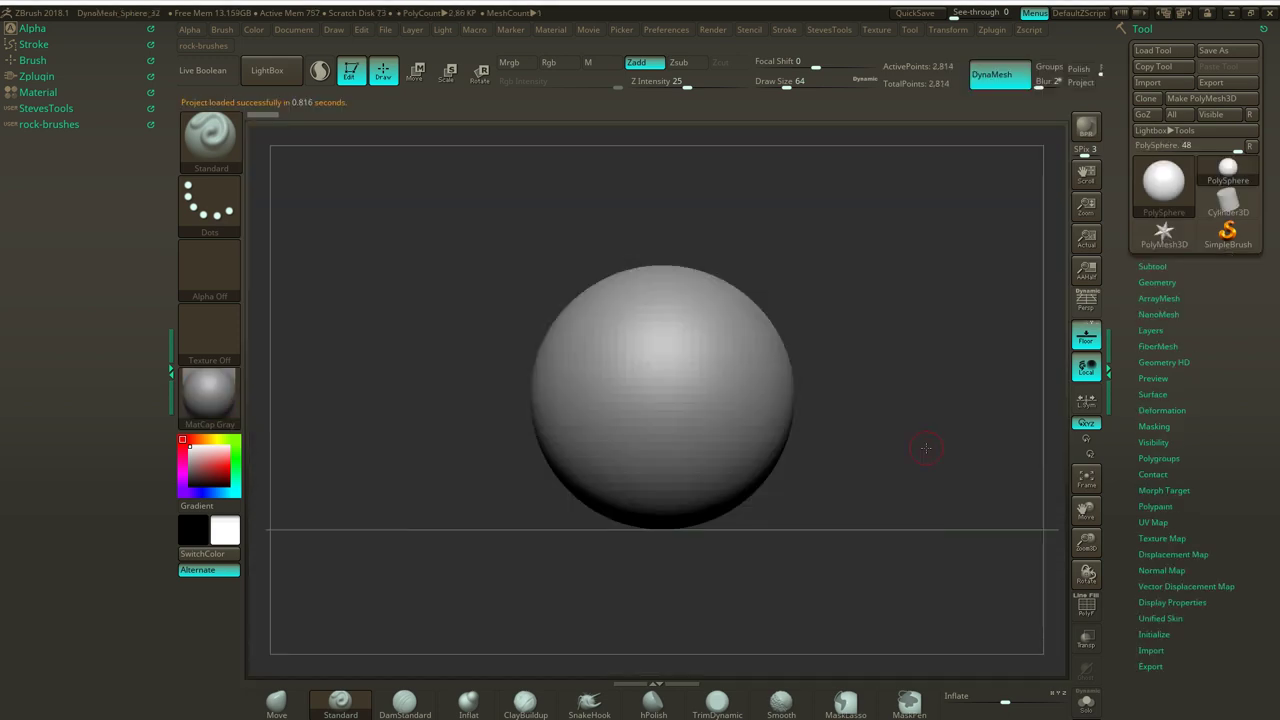
Assign the imported creature image to Map1 of the Left-Right grid in the DynaMesh sphere project.
{"action": "left_click", "coordinate": [334, 29]}
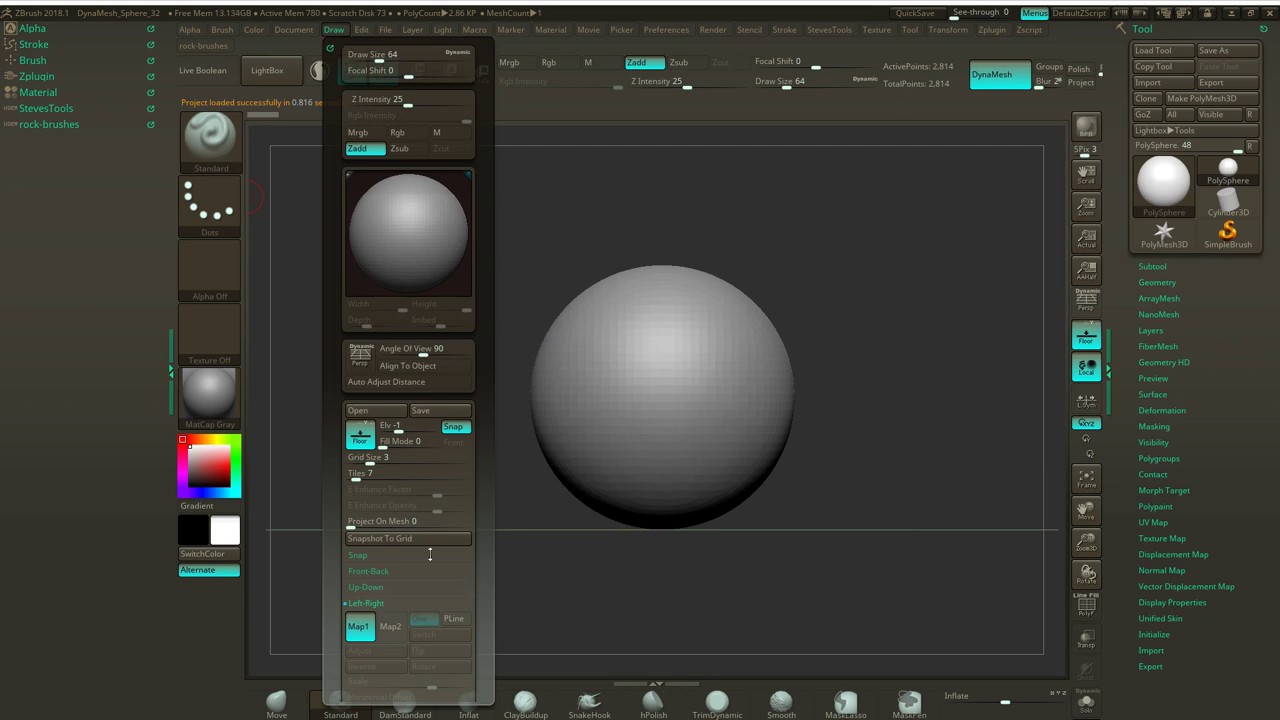
{"action": "left_click", "coordinate": [366, 626]}
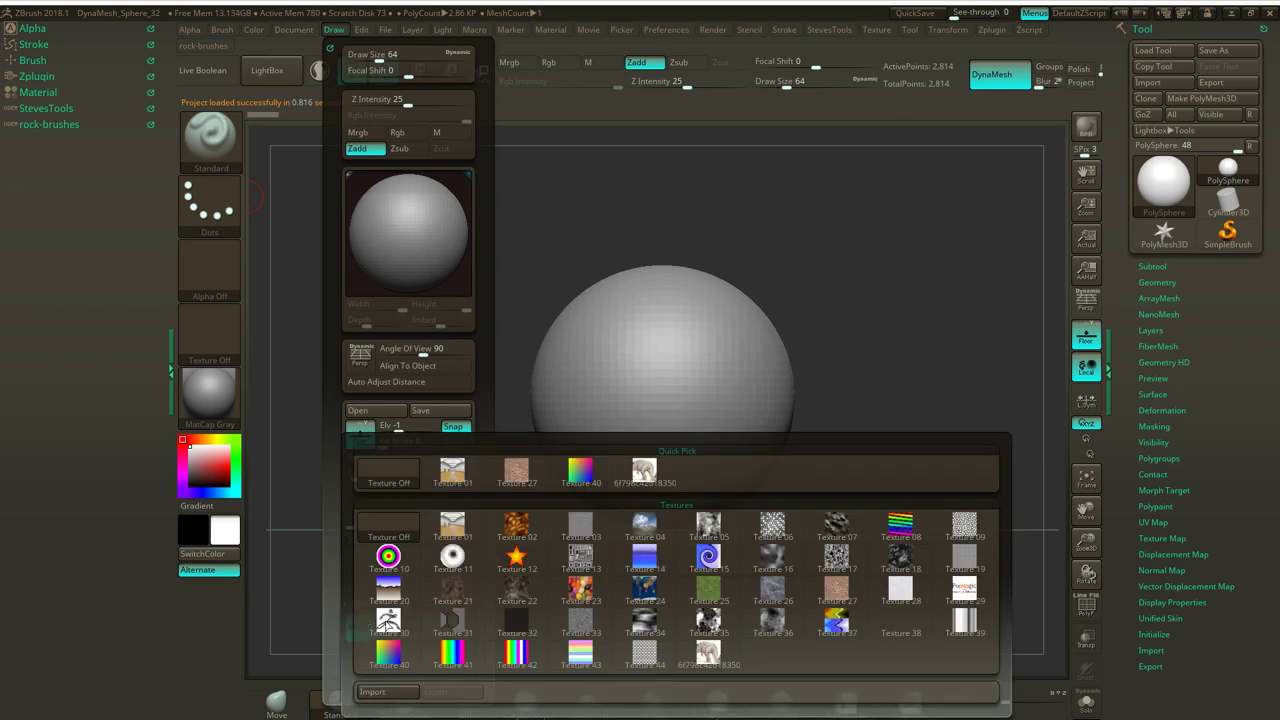
{"action": "left_click", "coordinate": [722, 652]}
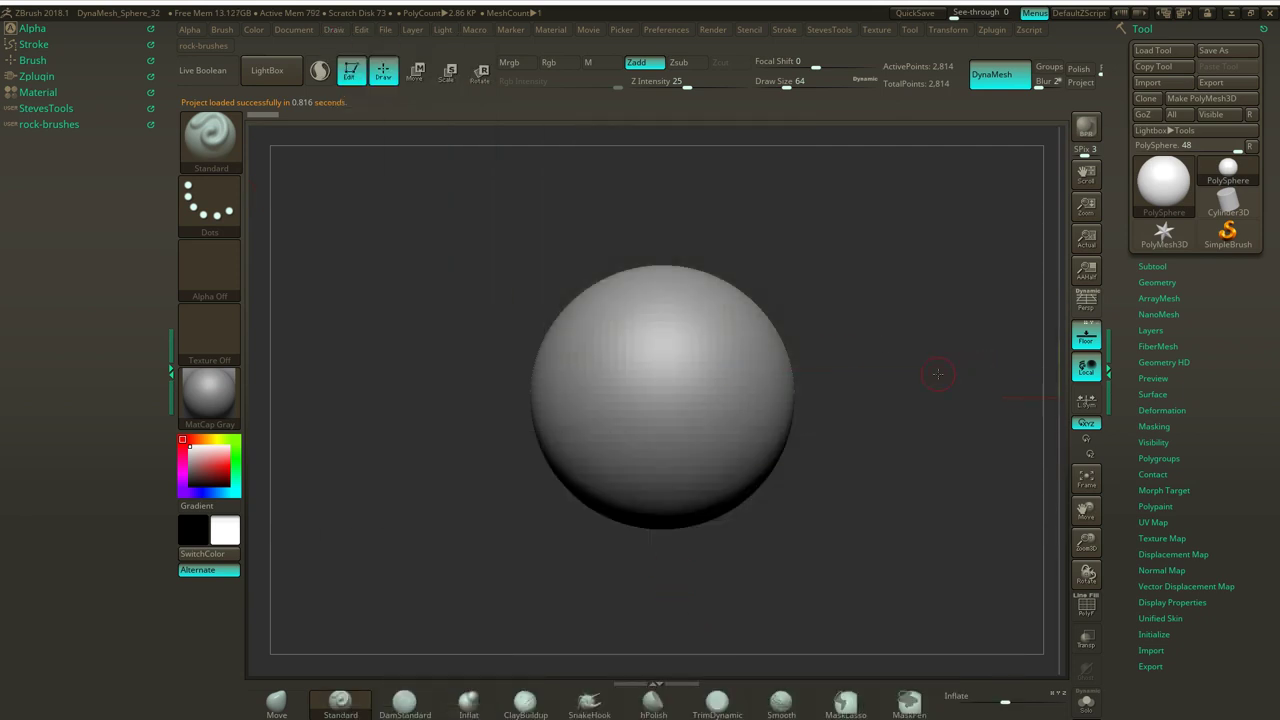
{"action": "mouse_move", "coordinate": [938, 374]}
{"action": "left_mouse_down", "text": "alt"}
{"action": "mouse_move", "coordinate": [728, 348]}
{"action": "mouse_move", "coordinate": [788, 346]}
{"action": "mouse_move", "coordinate": [798, 388]}
{"action": "mouse_move", "coordinate": [901, 348]}
{"action": "left_mouse_up", "text": "alt"}
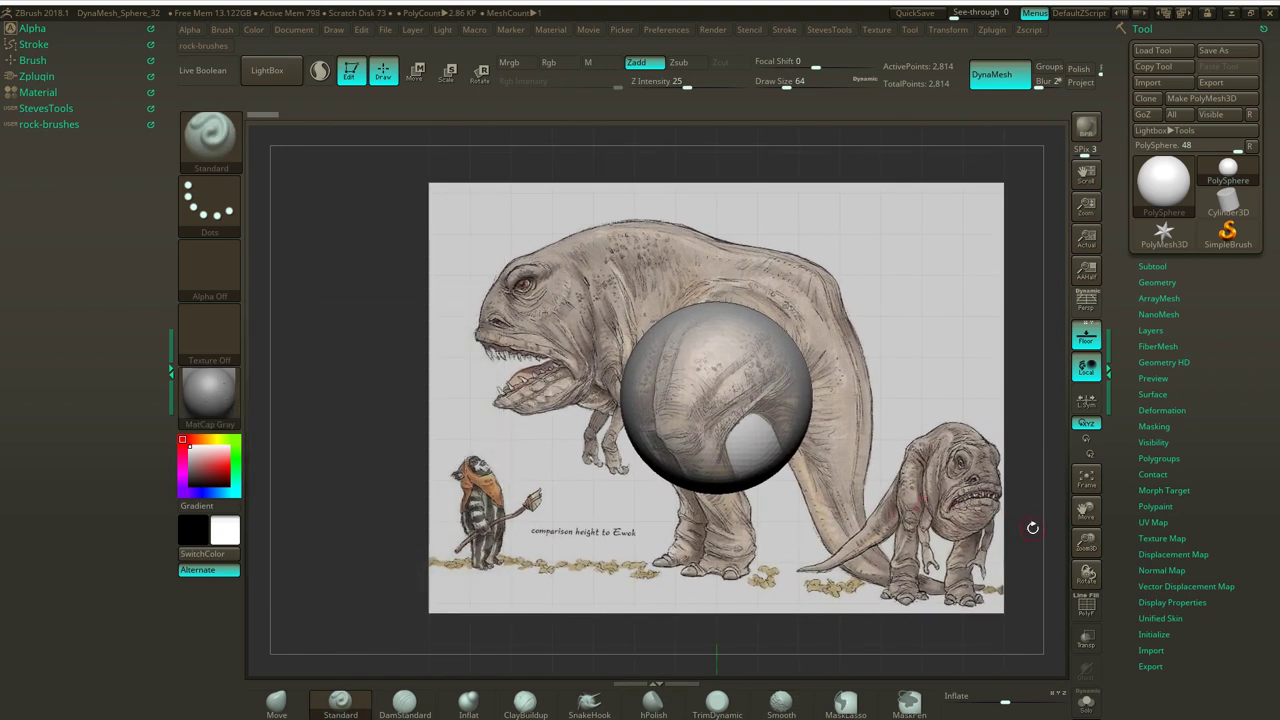
Hide the floor grid and turn on PolyFrame to show the sphere's mesh wireframe up close.
{"action": "left_click", "coordinate": [1086, 336]}
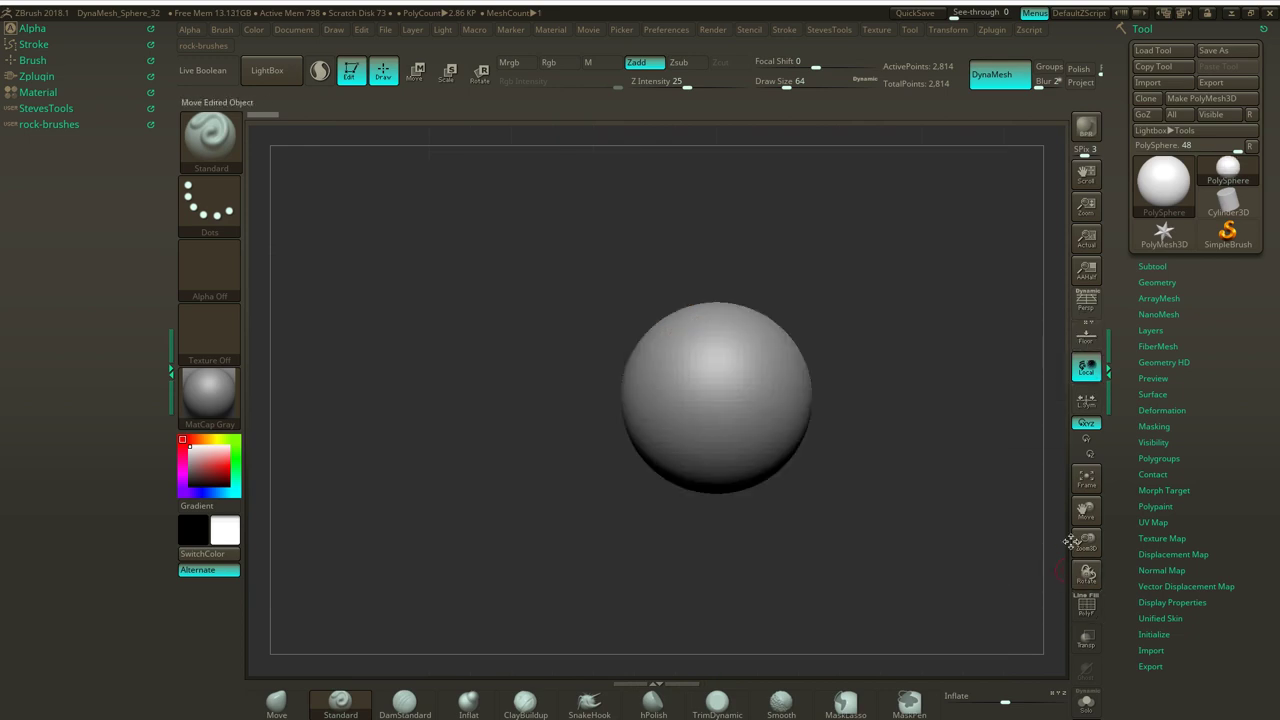
{"action": "left_click", "coordinate": [1086, 605]}
{"action": "left_click_drag", "start_coordinate": [855, 505], "coordinate": [953, 533], "text": "alt"}
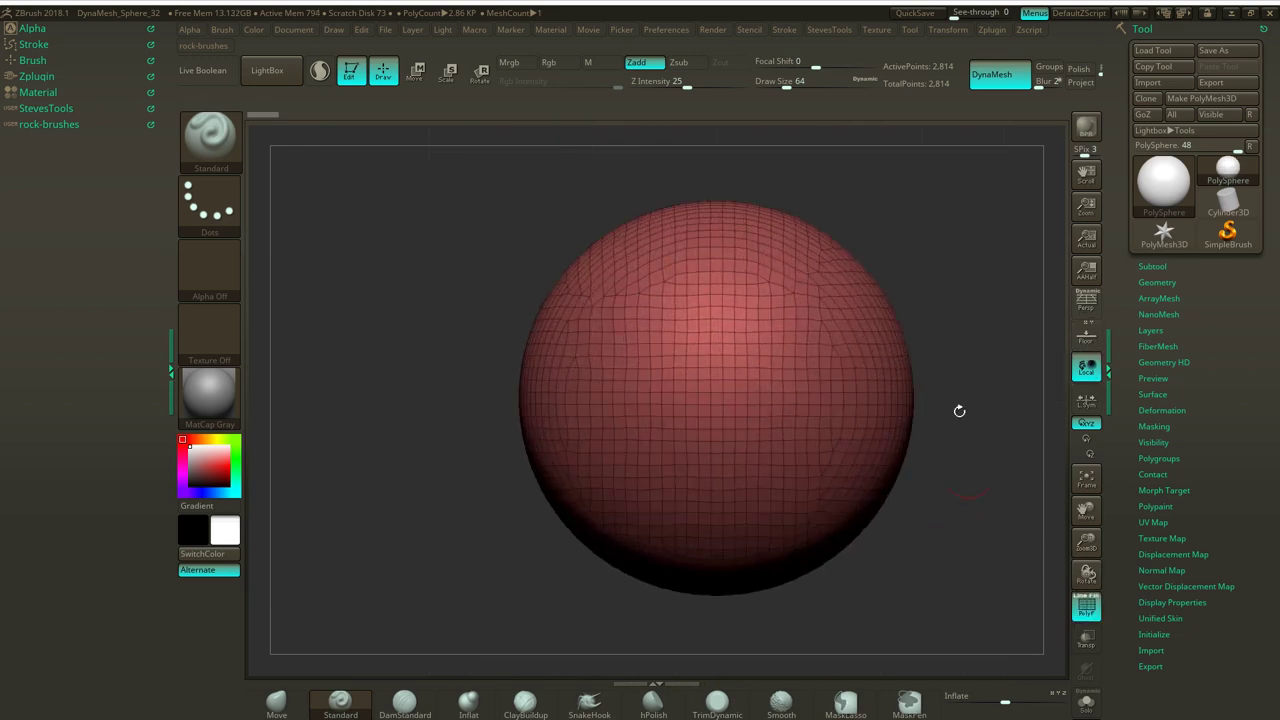
Open the sphere's DynaMesh settings within the Geometry section and bring the resolution options into view.
{"action": "left_click", "coordinate": [1157, 282]}
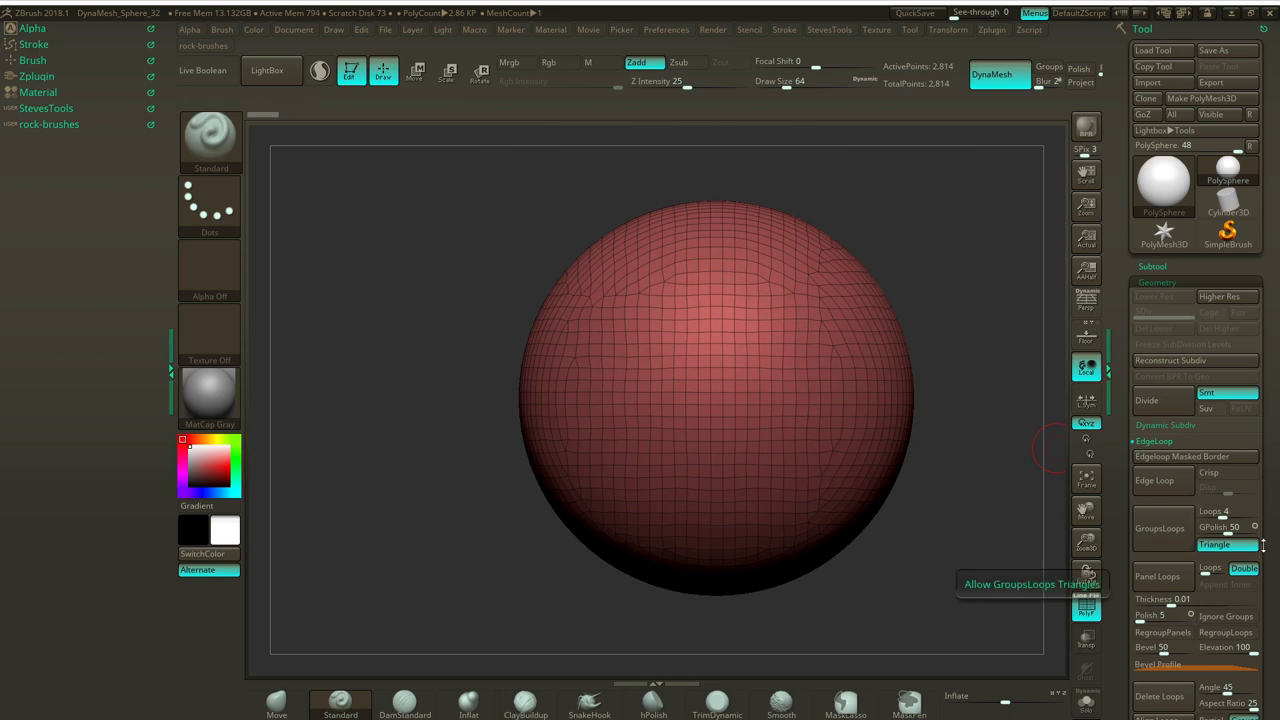
{"action": "left_click", "coordinate": [1168, 443]}
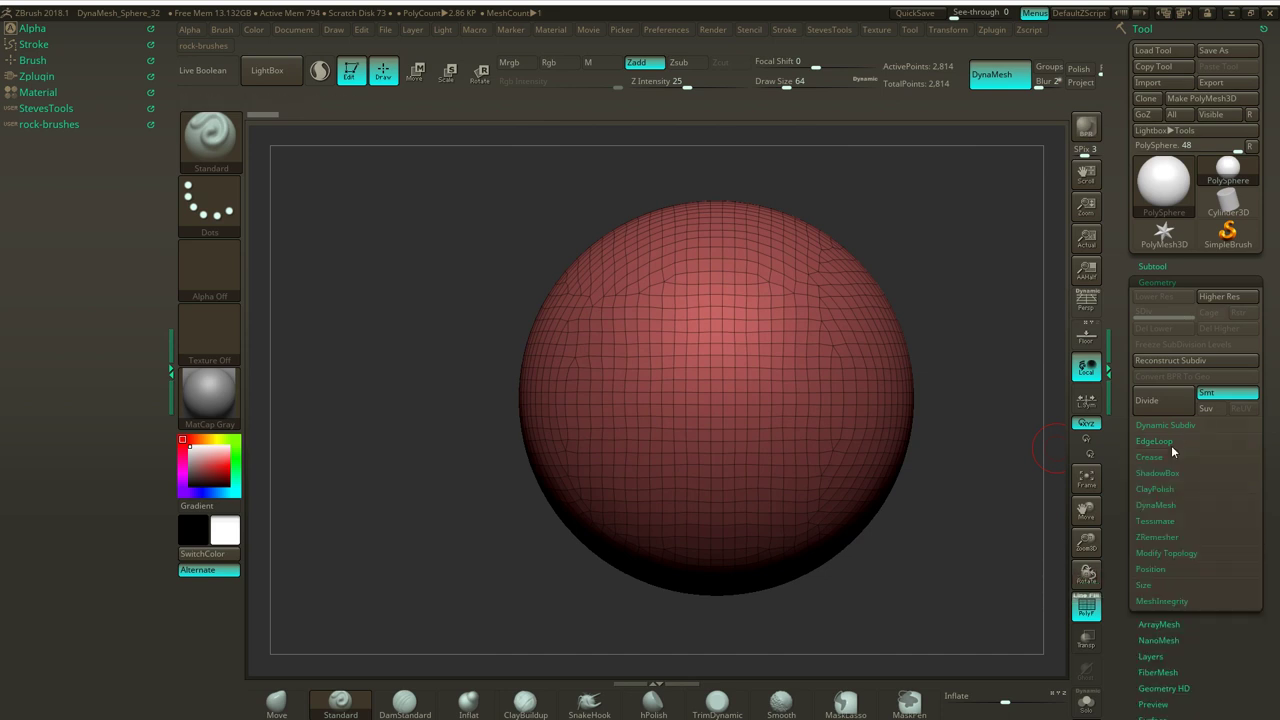
{"action": "left_click", "coordinate": [1152, 505]}
{"action": "left_click_drag", "start_coordinate": [1262, 507], "coordinate": [1264, 405]}
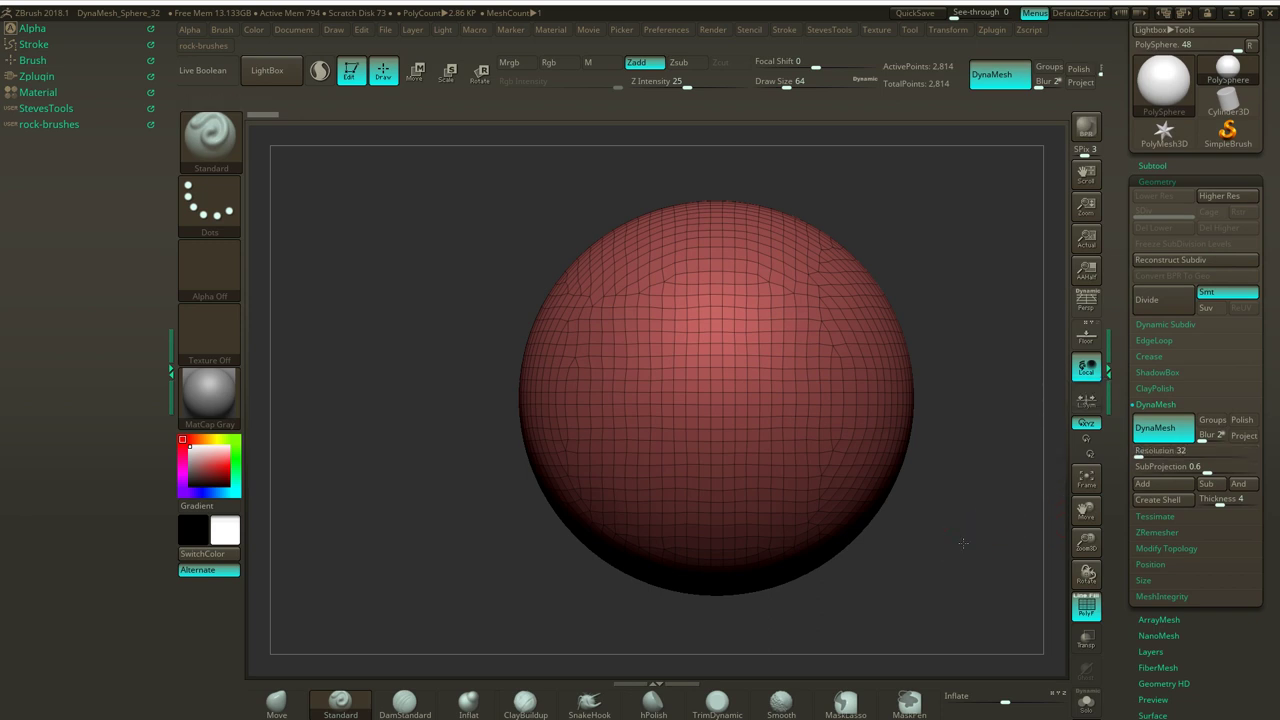
Show the floor grid with the creature reference again and snap to a straight side view of the sphere.
{"action": "left_click_drag", "start_coordinate": [964, 543], "coordinate": [723, 543], "text": "alt"}
{"action": "left_click_drag", "start_coordinate": [721, 568], "coordinate": [831, 580]}
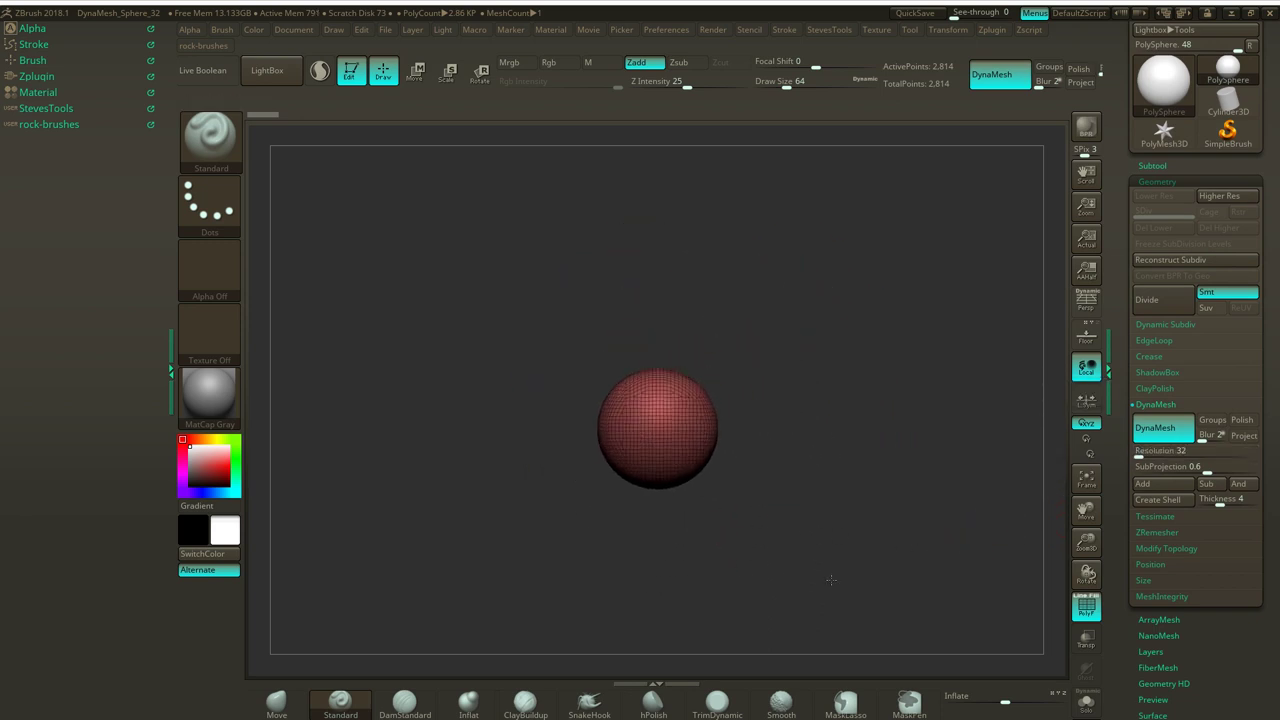
{"action": "left_click_drag", "start_coordinate": [873, 535], "coordinate": [940, 525]}
{"action": "left_click", "coordinate": [1088, 338]}
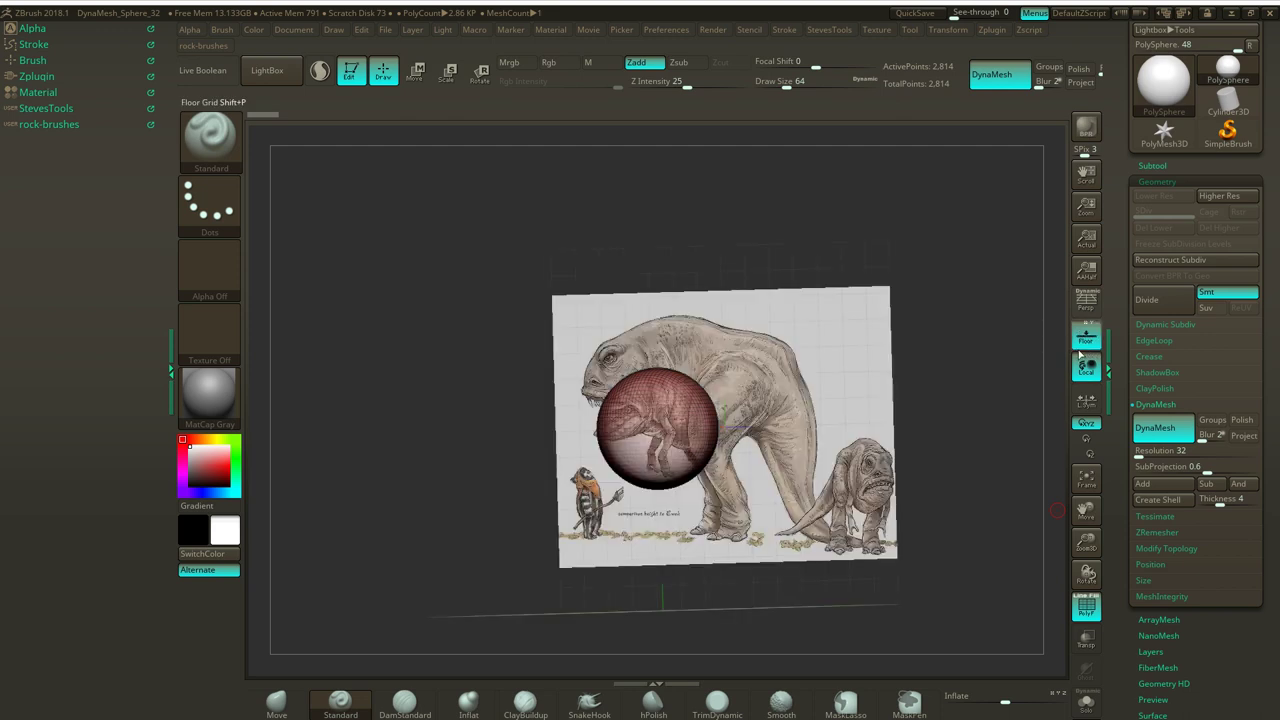
{"action": "mouse_move", "coordinate": [954, 448]}
{"action": "left_mouse_down", "text": "shift"}
{"action": "mouse_move", "coordinate": [951, 487]}
{"action": "mouse_move", "coordinate": [967, 489]}
{"action": "mouse_move", "coordinate": [991, 445]}
{"action": "mouse_move", "coordinate": [1002, 460]}
{"action": "mouse_move", "coordinate": [990, 492]}
{"action": "left_mouse_up", "text": "shift"}
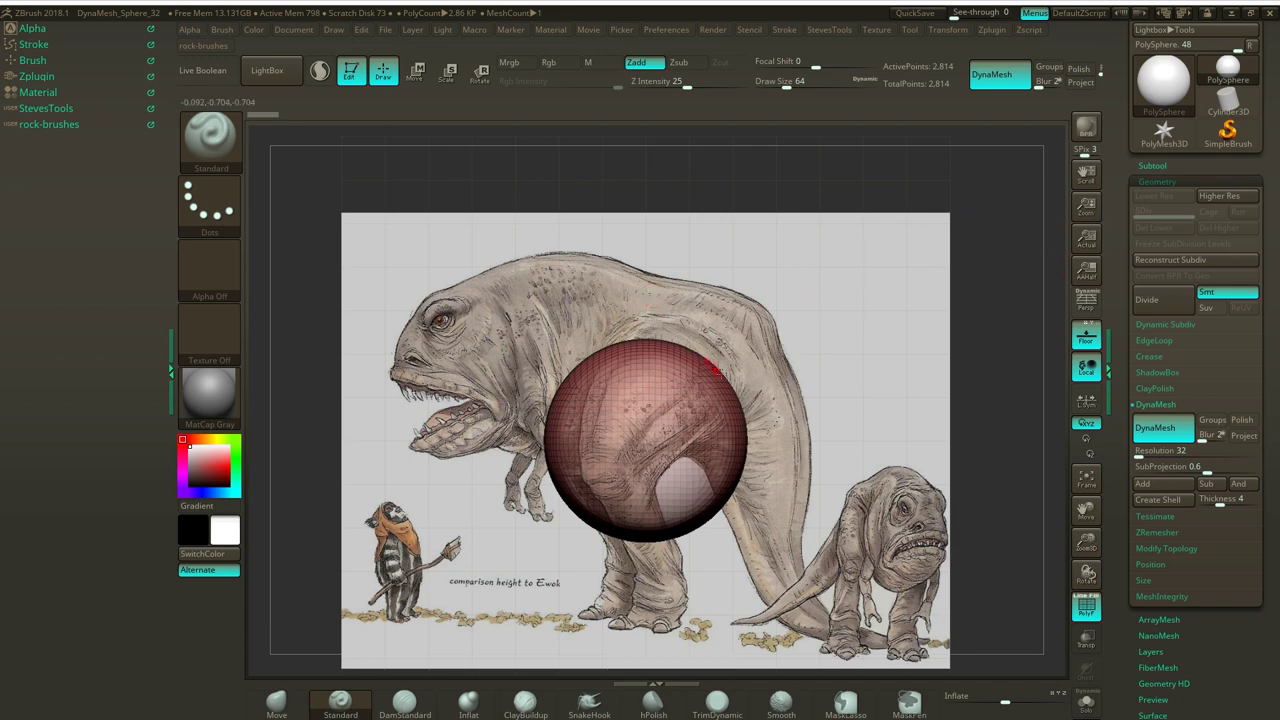
Choose the Move brush and set its draw size to 567.
{"action": "left_click", "coordinate": [290, 710]}
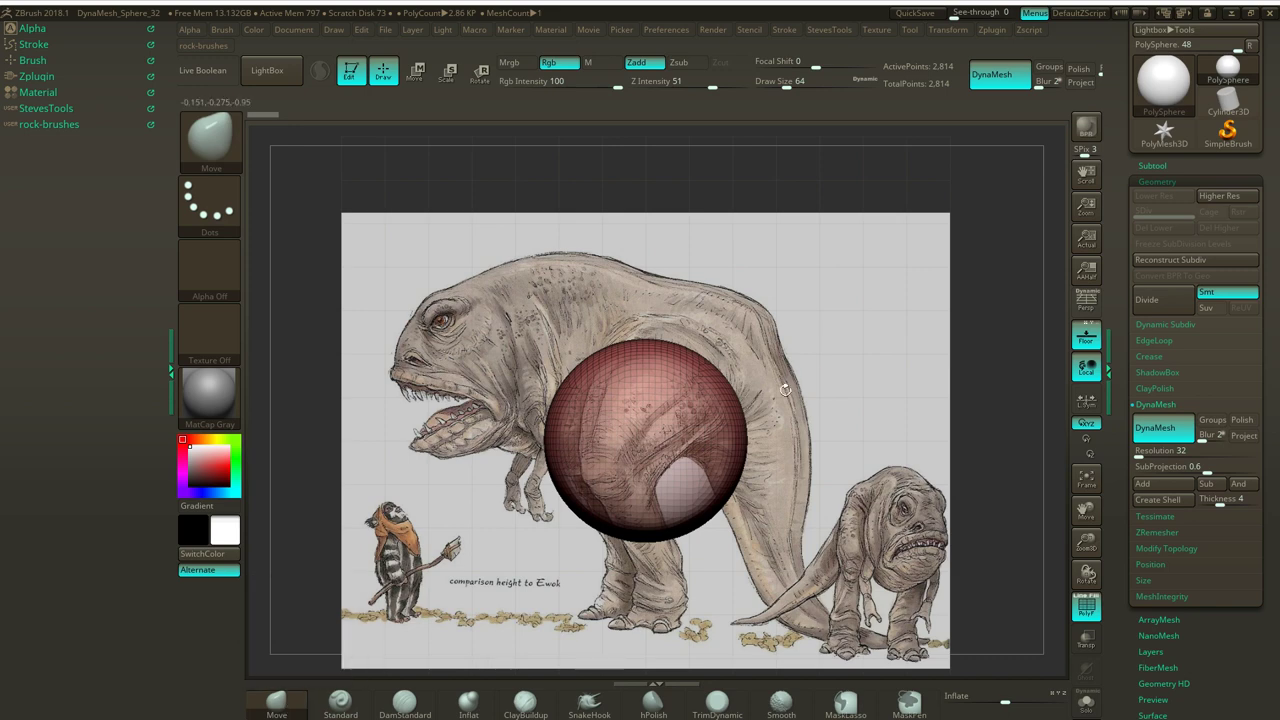
{"action": "key", "text": "b"}
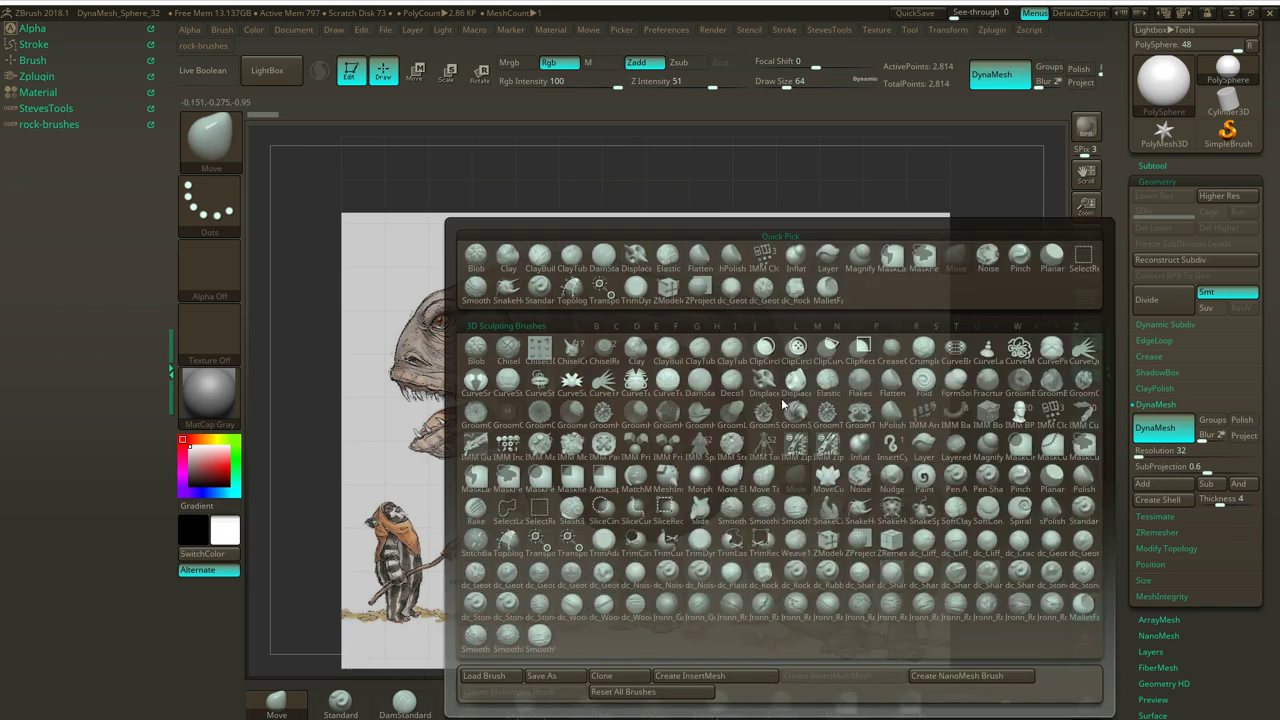
{"action": "key", "text": "m"}
{"action": "key", "text": "v"}
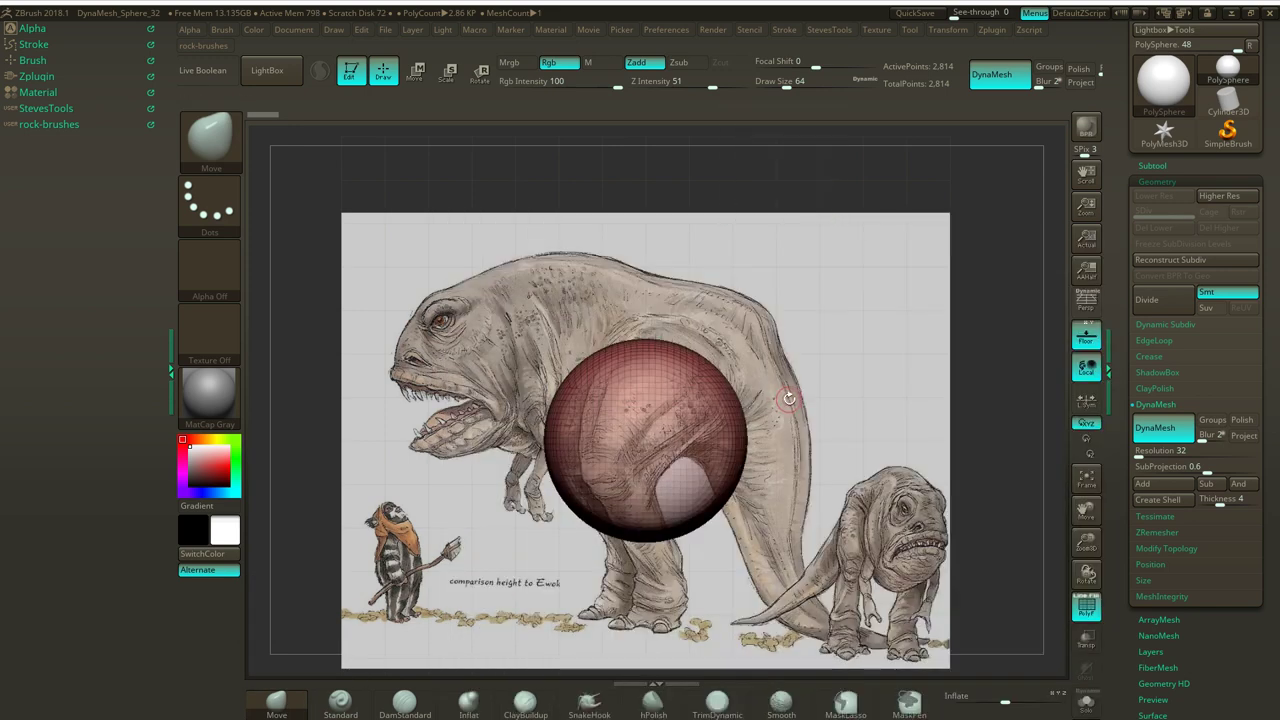
{"action": "key", "text": "s"}
{"action": "left_click_drag", "start_coordinate": [914, 305], "coordinate": [953, 307]}
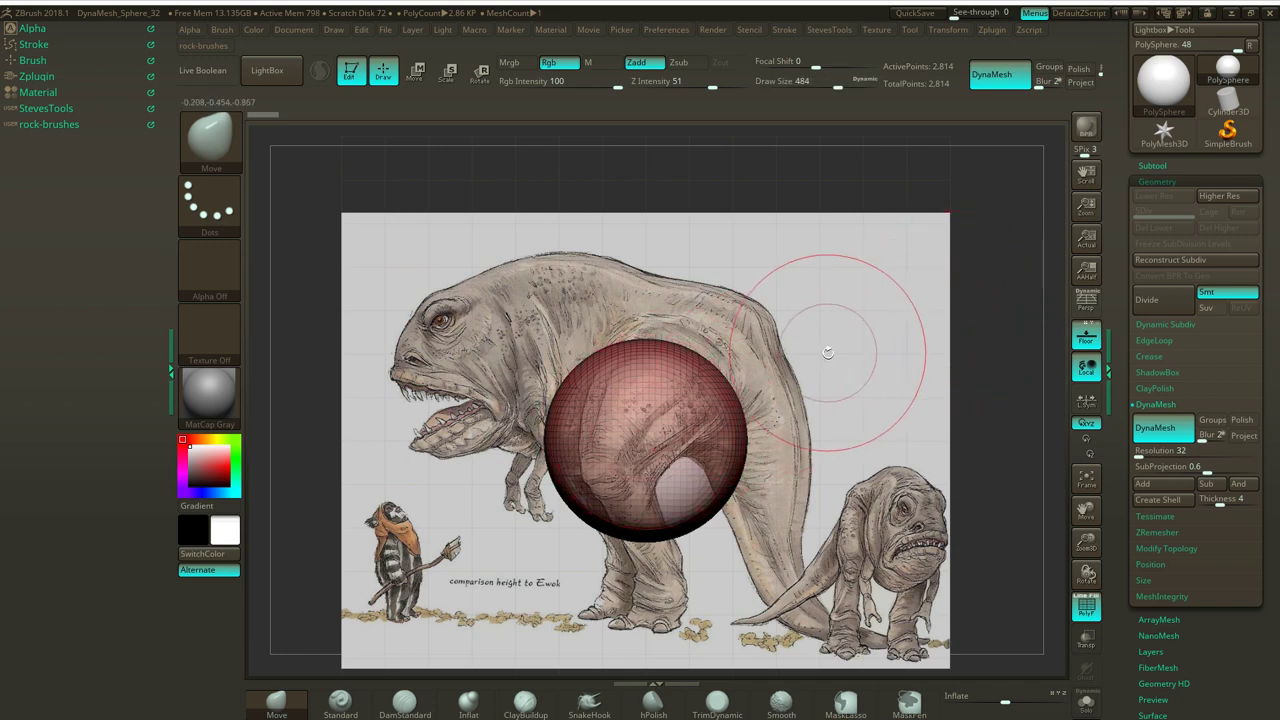
{"action": "key", "text": "s"}
{"action": "left_click_drag", "start_coordinate": [827, 353], "coordinate": [834, 356]}
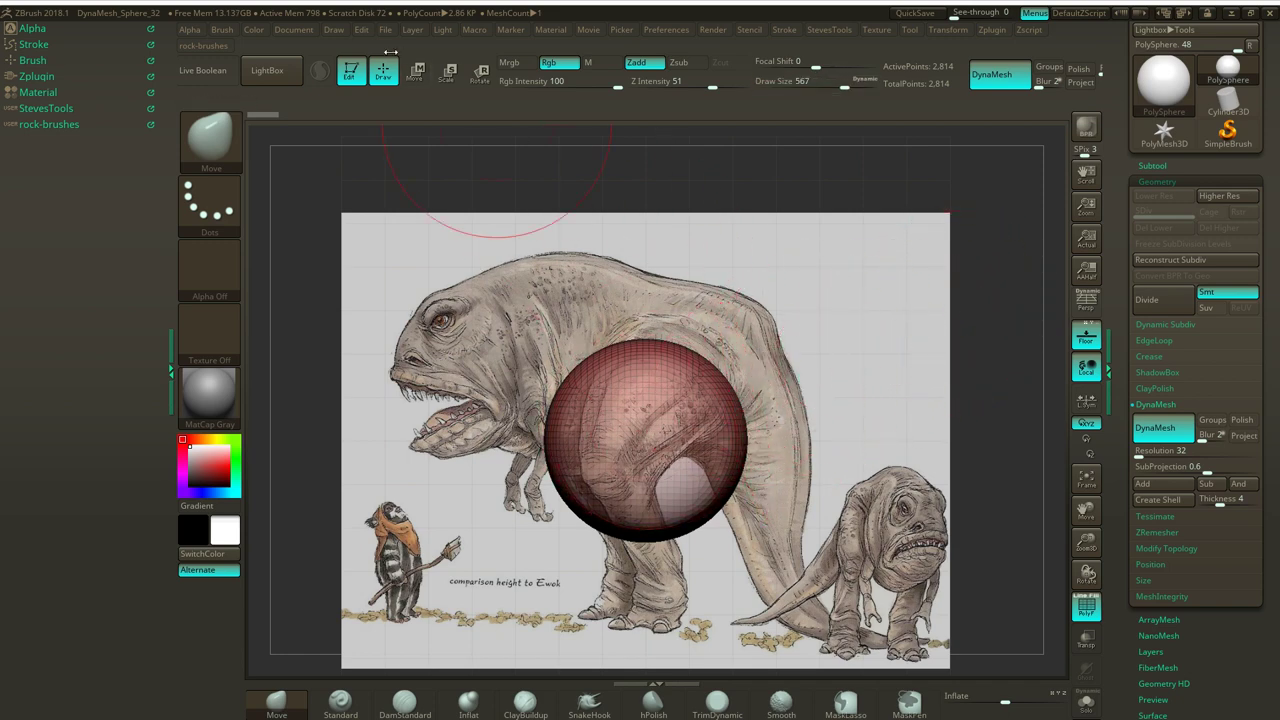
Move the sphere up onto the creature's hip area, scale it down to fit inside the body, and return to Draw mode.
{"action": "left_click", "coordinate": [416, 73]}
{"action": "left_click_drag", "start_coordinate": [645, 362], "coordinate": [645, 312]}
{"action": "left_click_drag", "start_coordinate": [730, 391], "coordinate": [743, 391]}
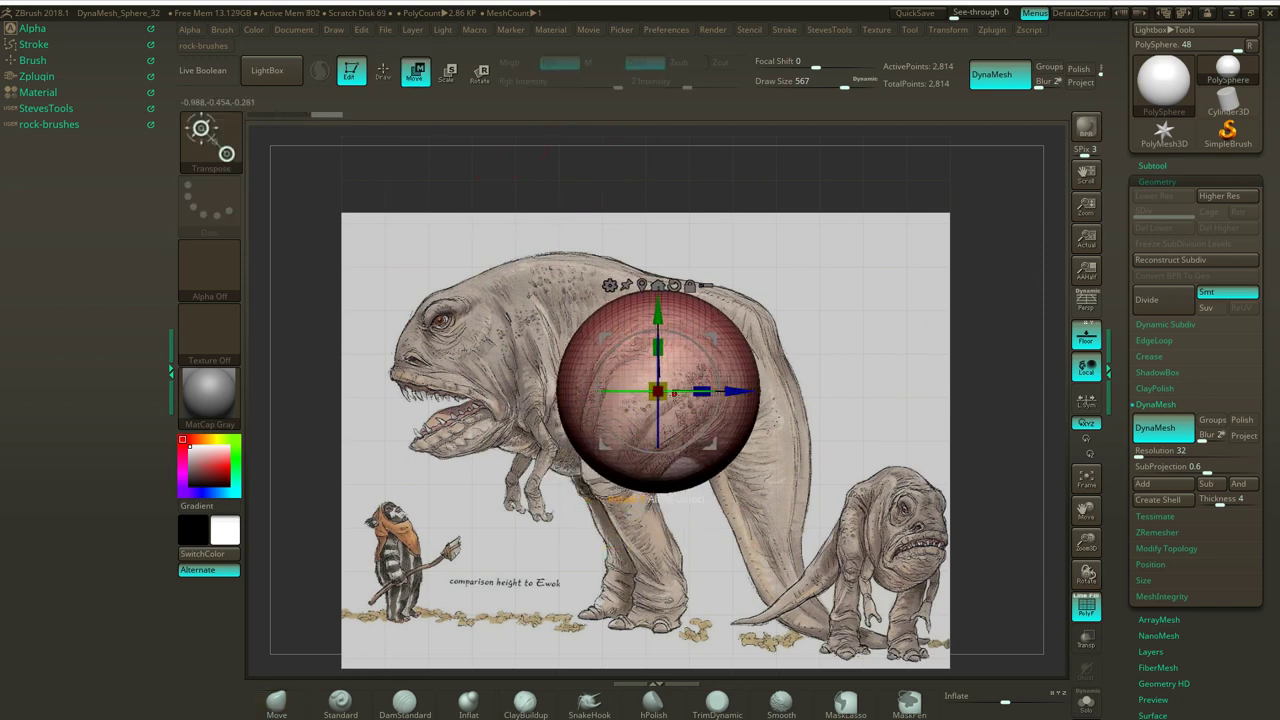
{"action": "left_click_drag", "start_coordinate": [666, 385], "coordinate": [655, 387]}
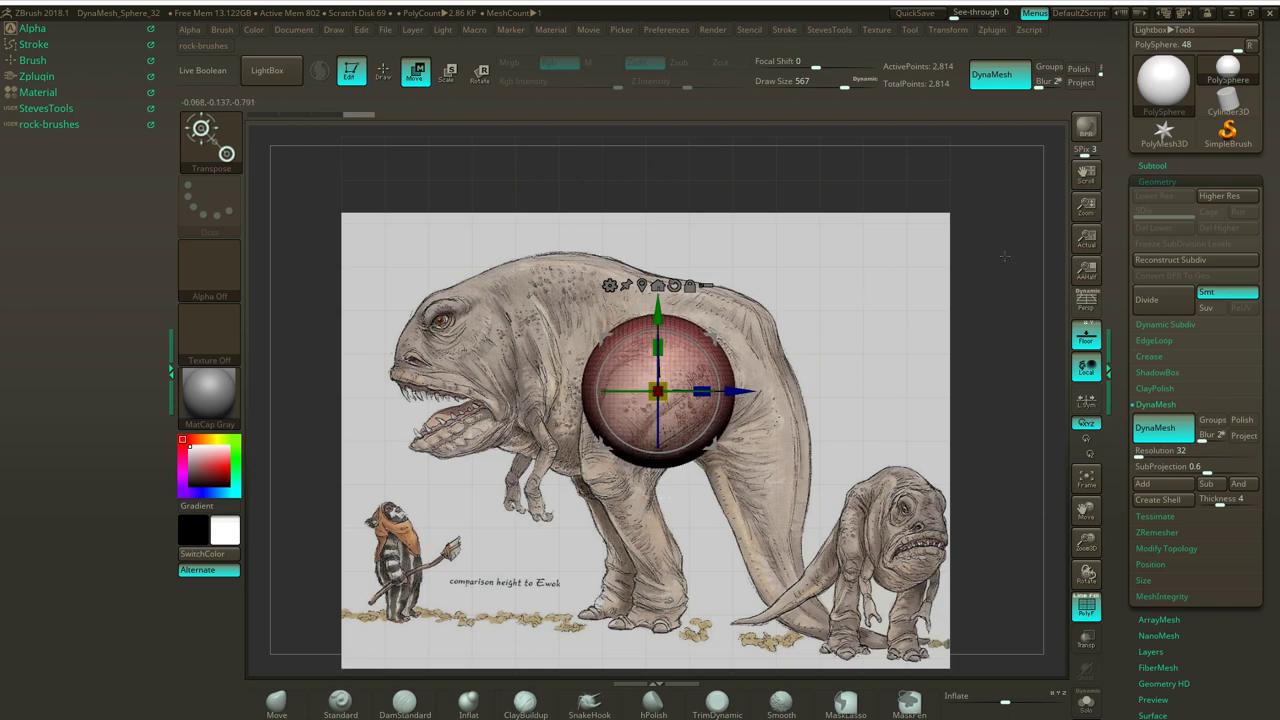
{"action": "left_click_drag", "start_coordinate": [1005, 256], "coordinate": [861, 296]}
{"action": "key", "text": "q"}
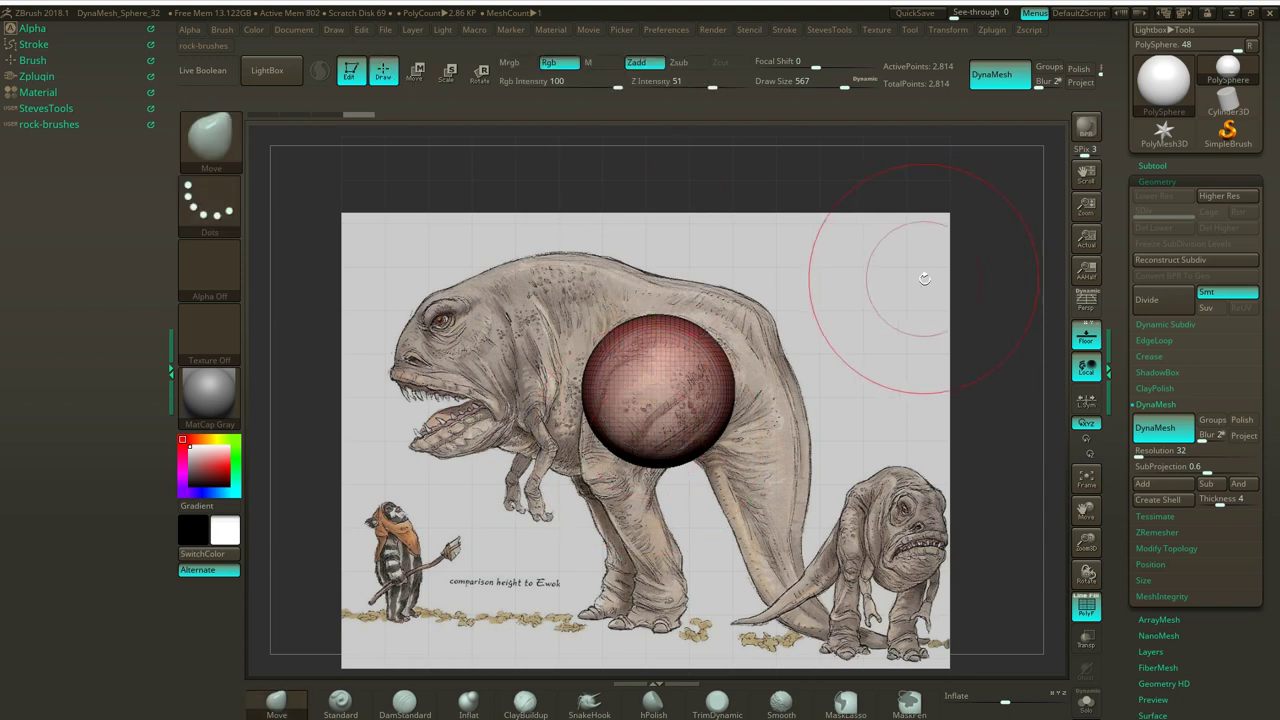
Shape the sphere to the creature's back and rump using the Move brush at draw sizes 639 and 460, and remesh it with DynaMesh.
{"action": "key", "text": "s"}
{"action": "left_click_drag", "start_coordinate": [925, 302], "coordinate": [929, 296]}
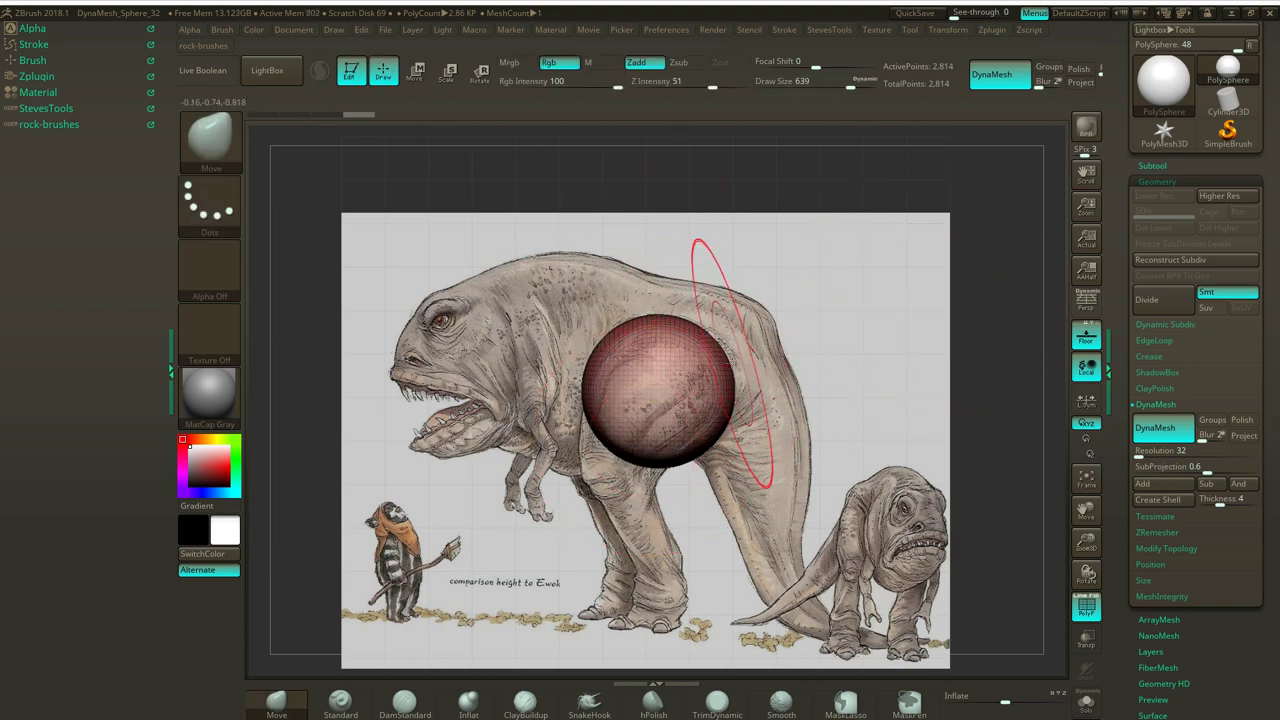
{"action": "mouse_move", "coordinate": [725, 359]}
{"action": "left_mouse_down"}
{"action": "mouse_move", "coordinate": [760, 333]}
{"action": "mouse_move", "coordinate": [753, 325]}
{"action": "mouse_move", "coordinate": [669, 330]}
{"action": "mouse_move", "coordinate": [641, 272]}
{"action": "left_mouse_up"}
{"action": "key", "text": "s"}
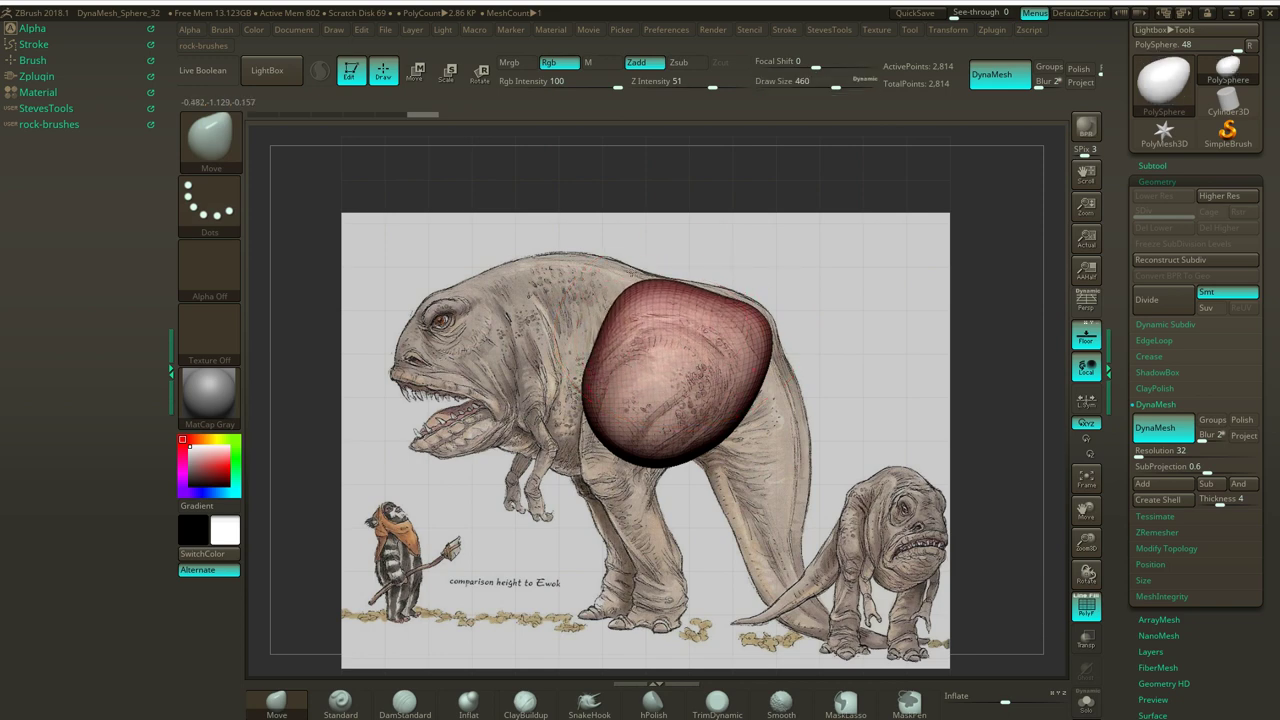
{"action": "mouse_move", "coordinate": [764, 386]}
{"action": "left_mouse_down"}
{"action": "mouse_move", "coordinate": [813, 405]}
{"action": "mouse_move", "coordinate": [784, 396]}
{"action": "left_mouse_up"}
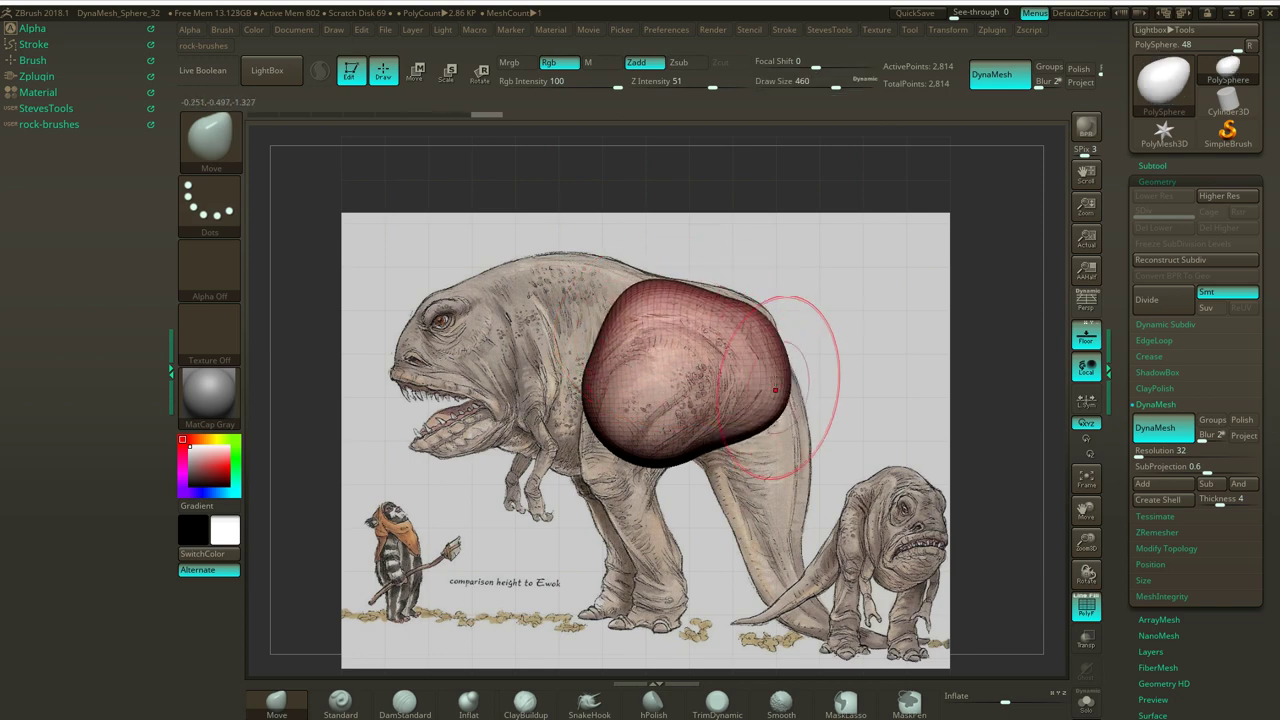
{"action": "left_click_drag", "start_coordinate": [742, 340], "coordinate": [741, 332]}
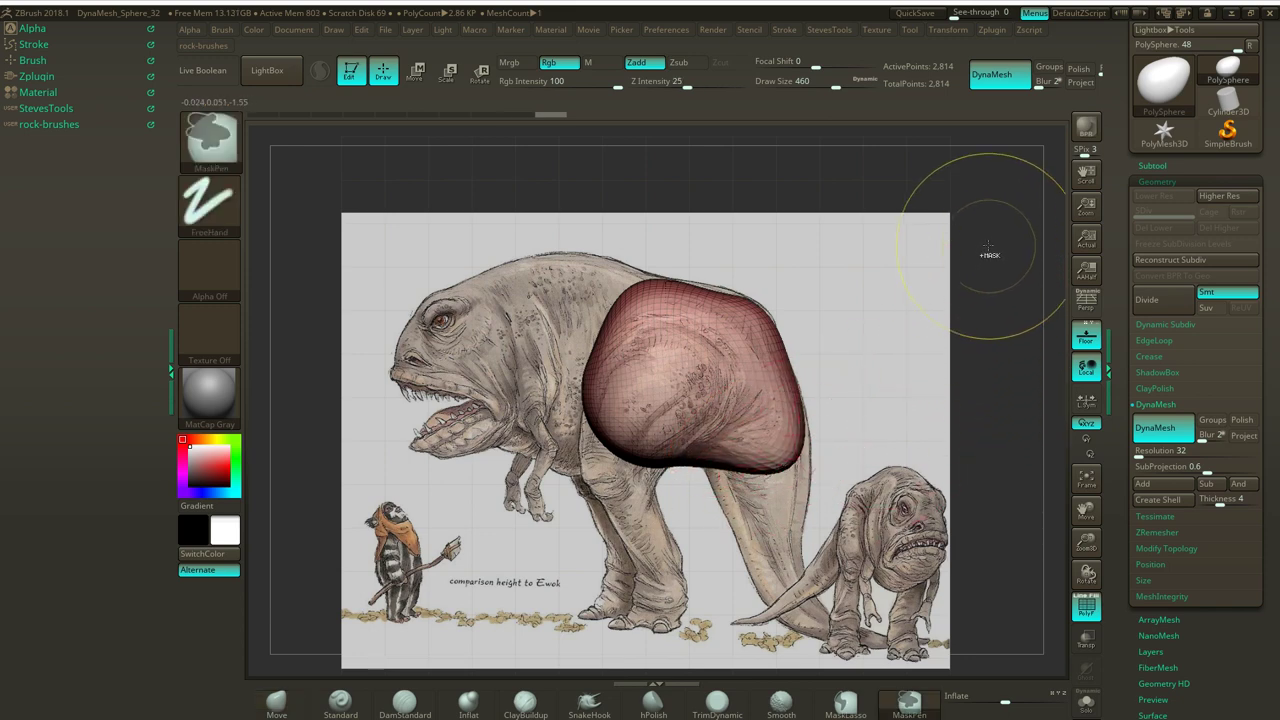
{"action": "mouse_move", "coordinate": [983, 216]}
{"action": "left_mouse_down", "text": "ctrl"}
{"action": "mouse_move", "coordinate": [1029, 349]}
{"action": "mouse_move", "coordinate": [943, 314]}
{"action": "mouse_move", "coordinate": [972, 334]}
{"action": "mouse_move", "coordinate": [994, 320]}
{"action": "left_mouse_up", "text": "ctrl"}
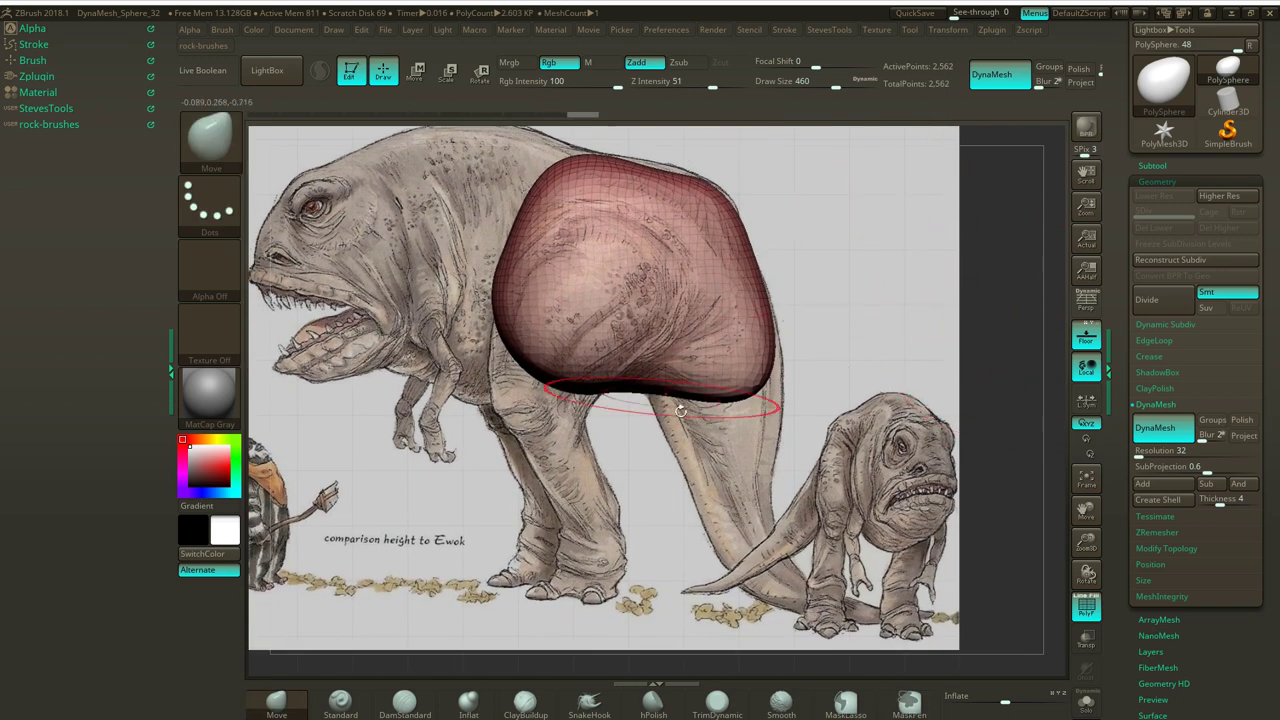
Pull the mesh's lower rear down into the tail base, shape the back and belly contours to the reference, and remesh.
{"action": "left_click_drag", "start_coordinate": [747, 399], "coordinate": [752, 454]}
{"action": "left_click_drag", "start_coordinate": [688, 424], "coordinate": [622, 374]}
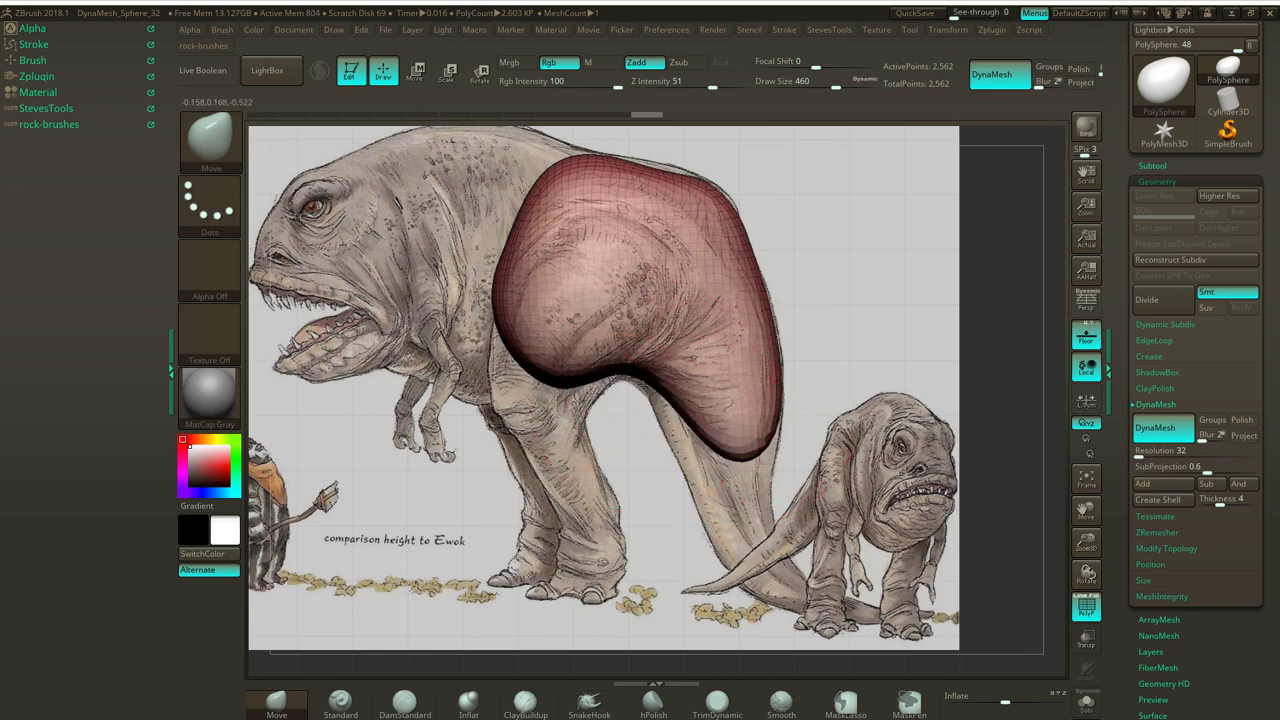
{"action": "mouse_move", "coordinate": [729, 419]}
{"action": "left_mouse_down"}
{"action": "mouse_move", "coordinate": [713, 428]}
{"action": "mouse_move", "coordinate": [750, 459]}
{"action": "left_mouse_up"}
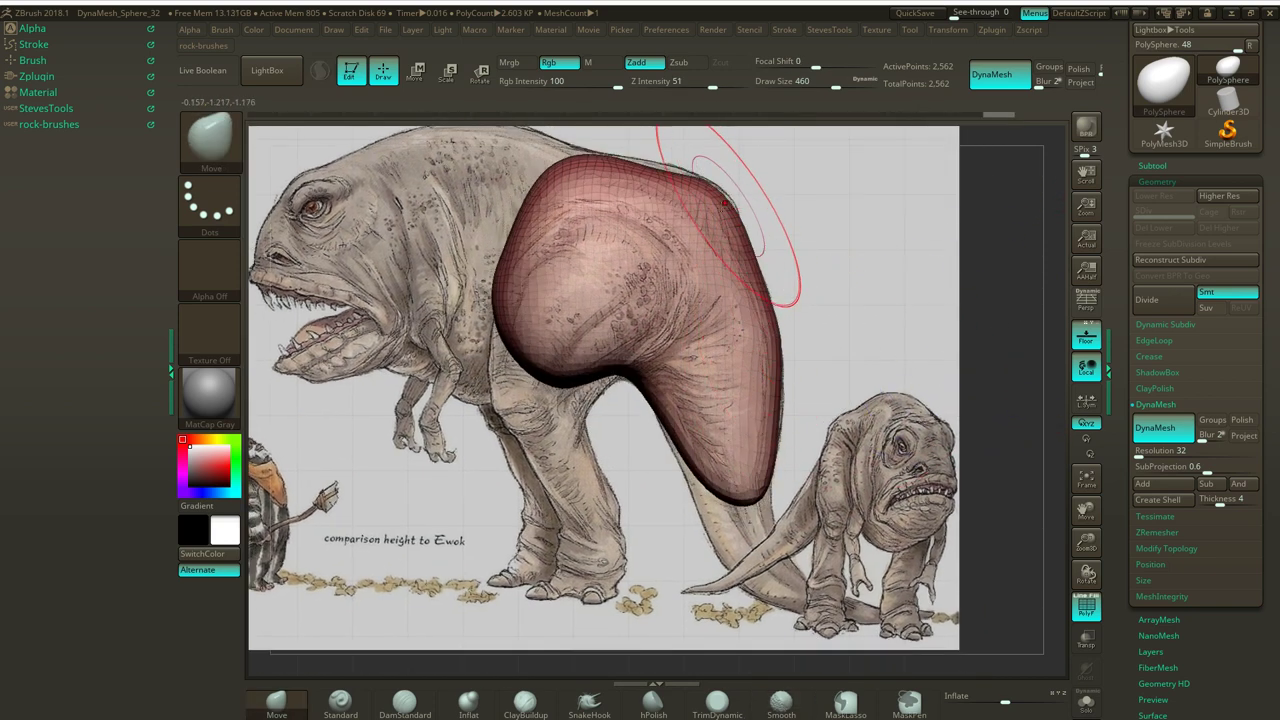
{"action": "left_click_drag", "start_coordinate": [622, 186], "coordinate": [616, 173]}
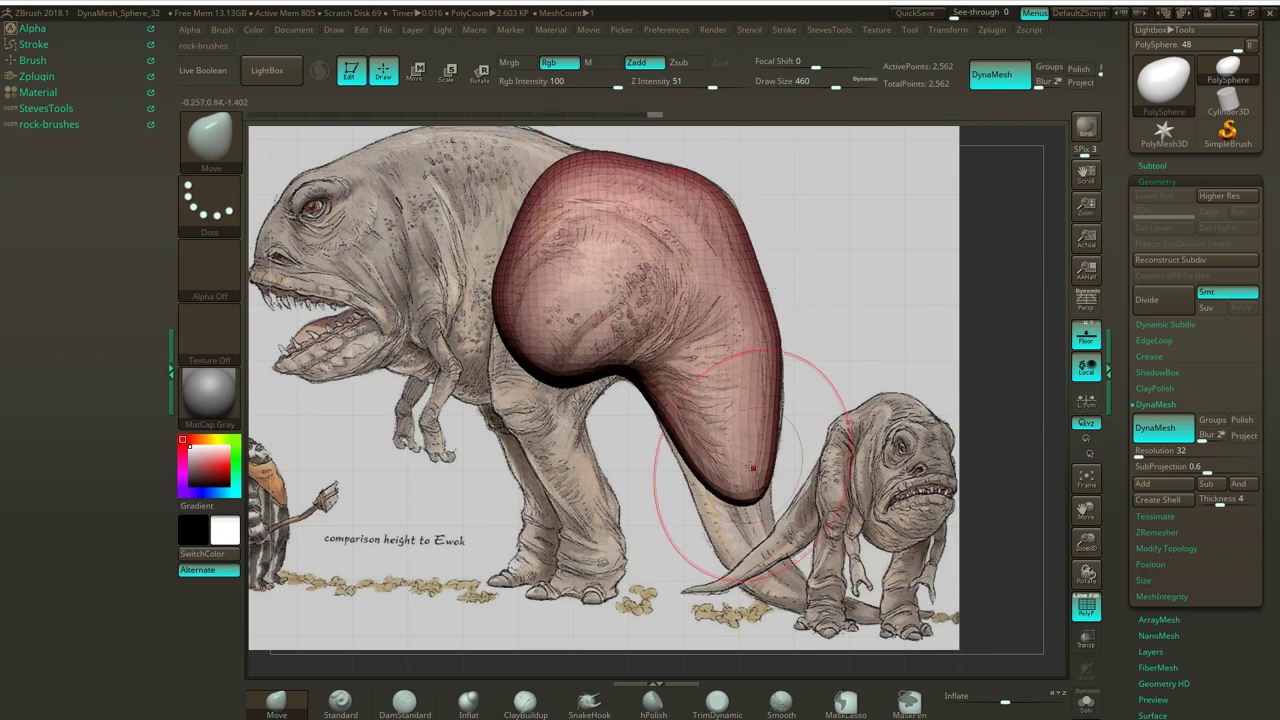
{"action": "left_click_drag", "start_coordinate": [1008, 286], "coordinate": [1024, 336], "text": "ctrl"}
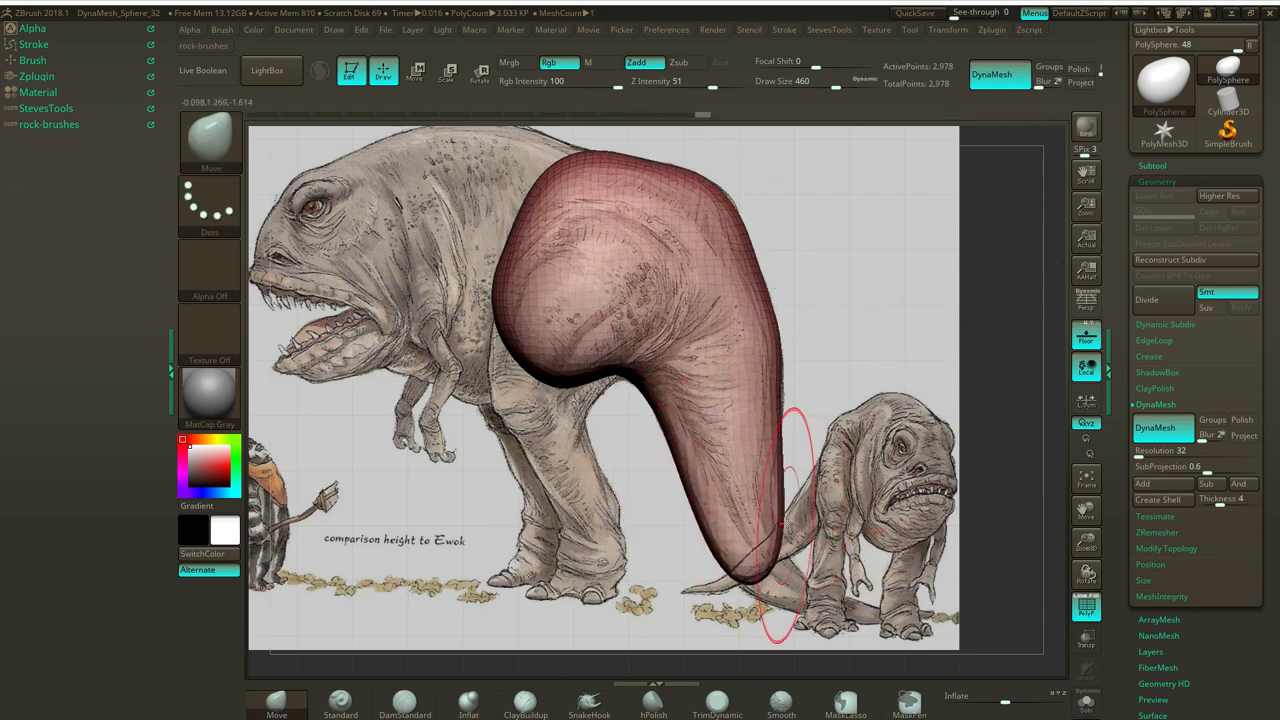
Extend the tail down toward the ground along the reference drawing and remesh the stretched area with DynaMesh.
{"action": "mouse_move", "coordinate": [846, 512]}
{"action": "left_mouse_down"}
{"action": "mouse_move", "coordinate": [900, 470]}
{"action": "mouse_move", "coordinate": [775, 385]}
{"action": "mouse_move", "coordinate": [742, 328]}
{"action": "left_mouse_up"}
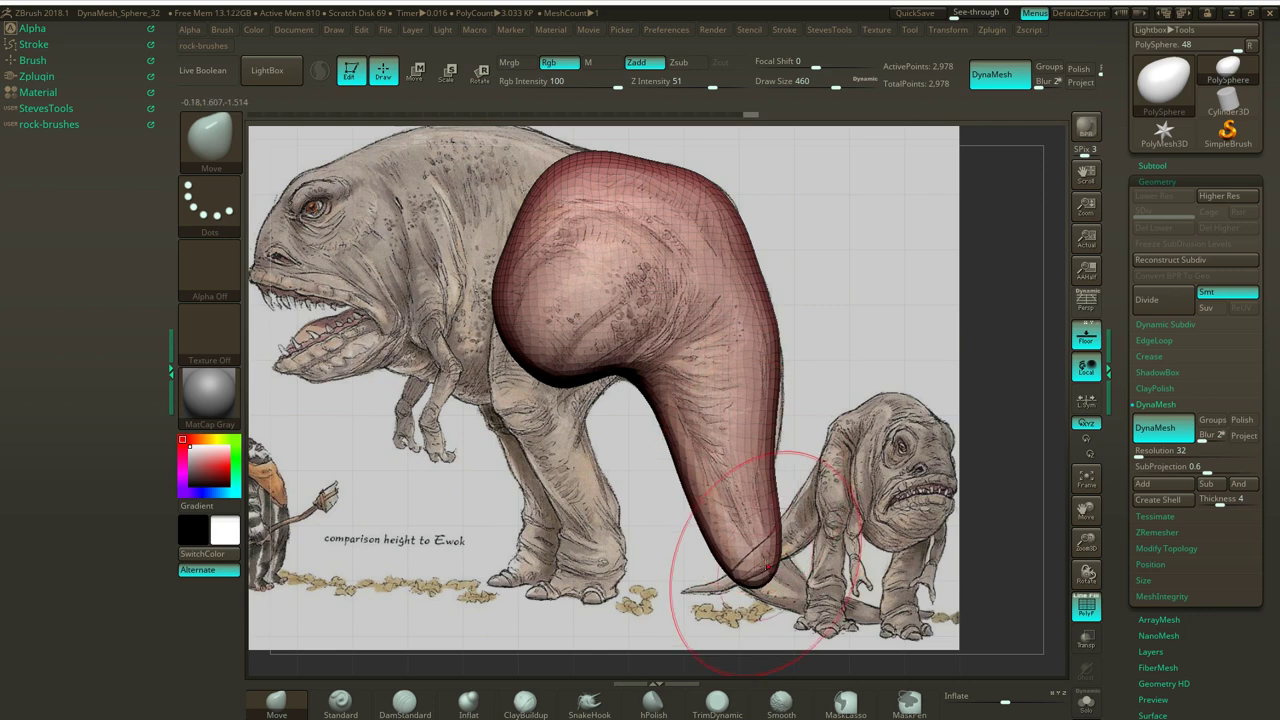
{"action": "mouse_move", "coordinate": [1009, 437]}
{"action": "left_mouse_down", "text": "alt"}
{"action": "mouse_move", "coordinate": [988, 440]}
{"action": "mouse_move", "coordinate": [882, 381]}
{"action": "left_mouse_up", "text": "alt"}
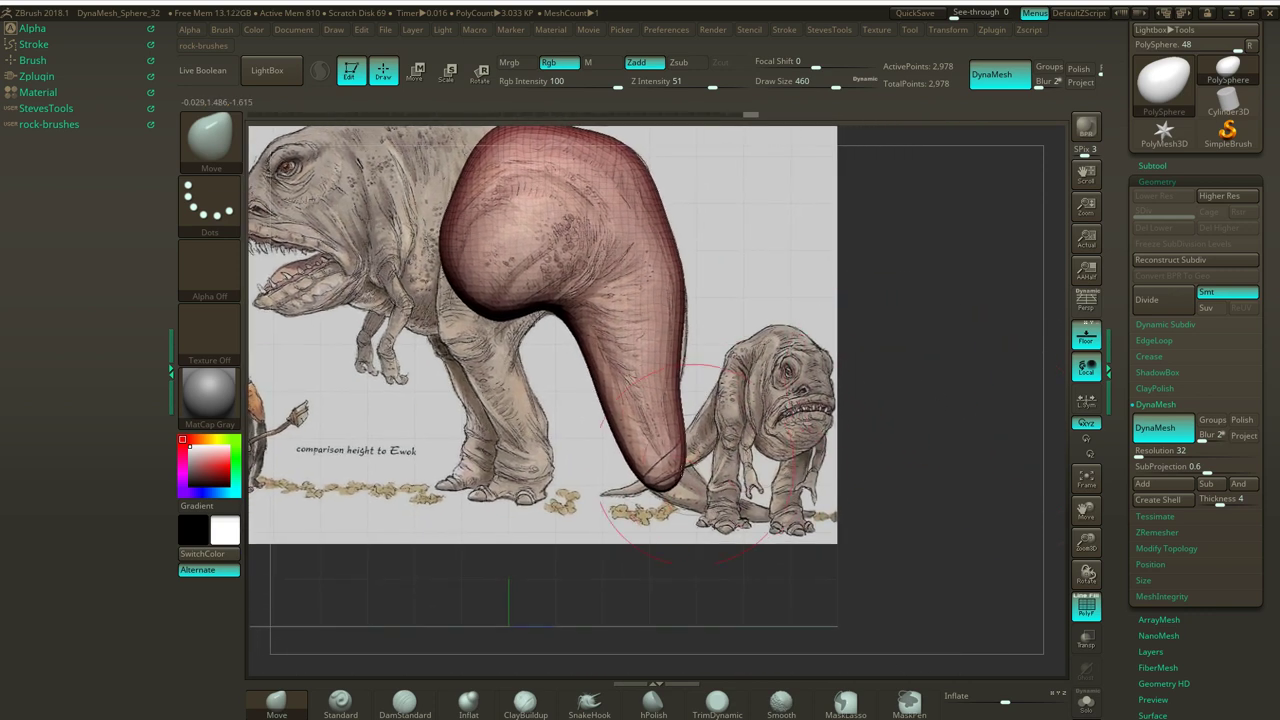
{"action": "left_click_drag", "start_coordinate": [935, 338], "coordinate": [962, 396], "text": "ctrl"}
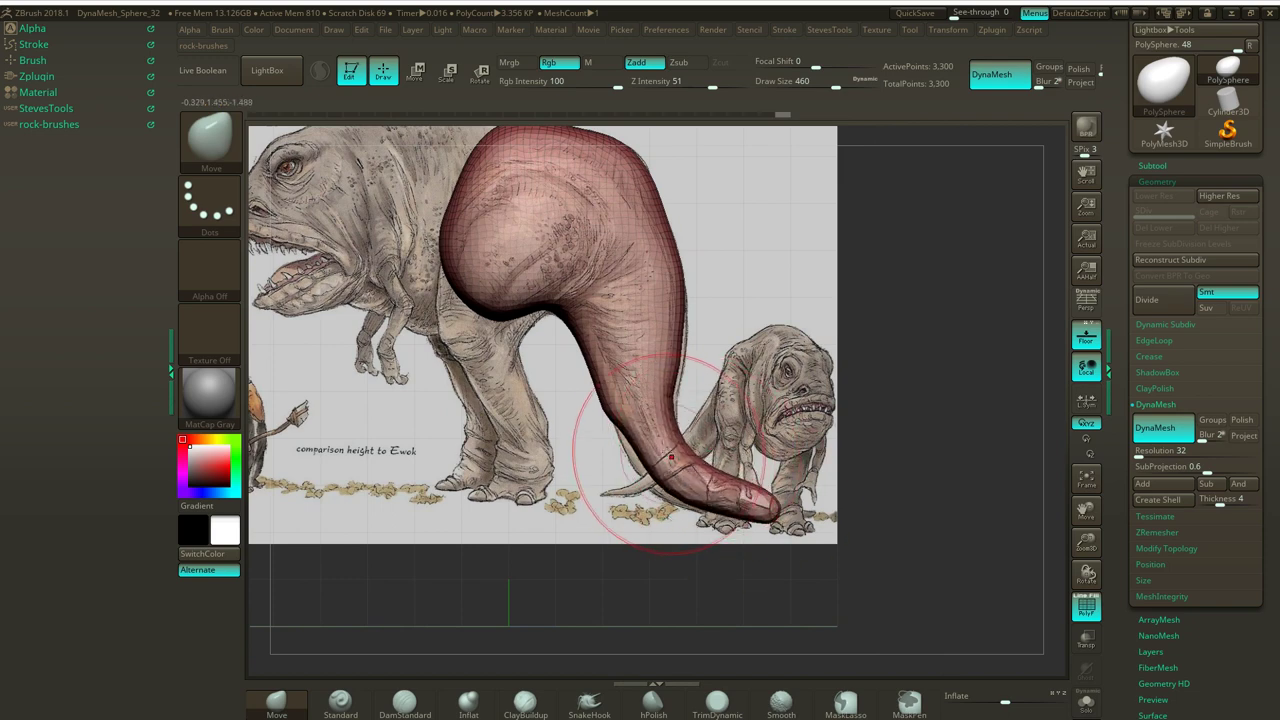
Curve the tail end backward along the ground, smooth and taper it to a thin tip, and remesh with DynaMesh between strokes.
{"action": "left_click_drag", "start_coordinate": [600, 393], "coordinate": [611, 390]}
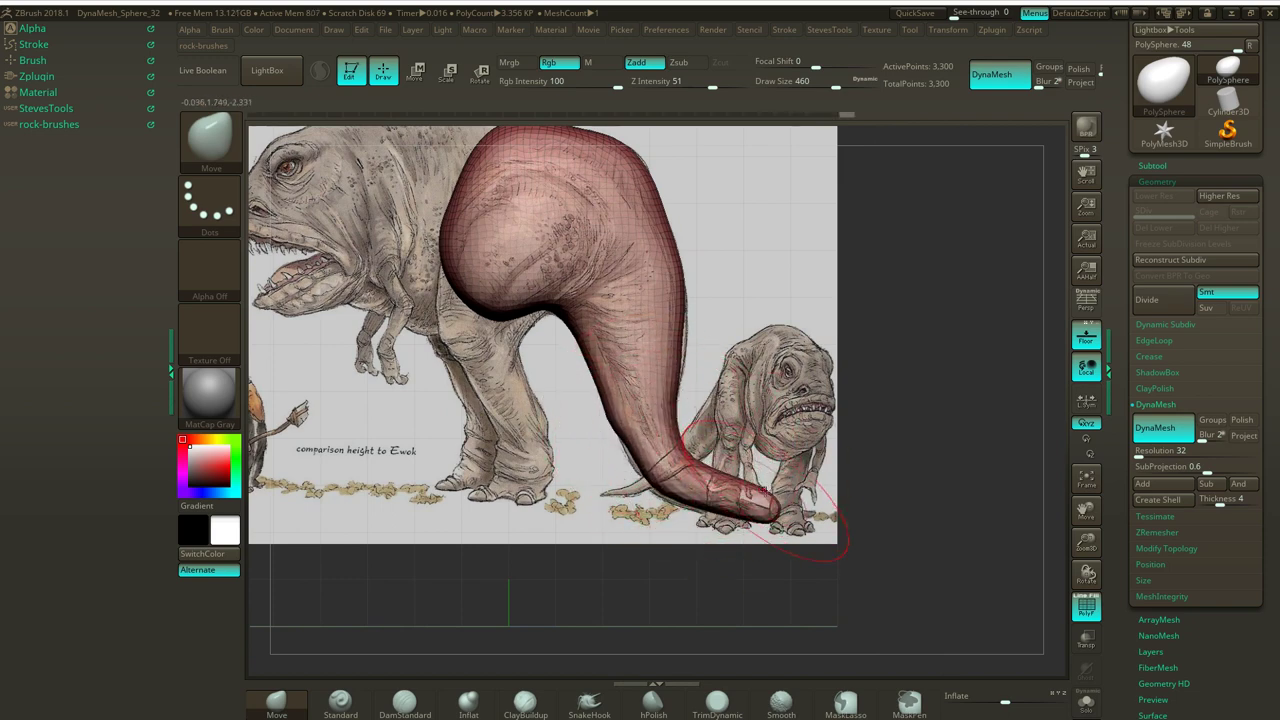
{"action": "mouse_move", "coordinate": [747, 509]}
{"action": "left_mouse_down", "text": "shift"}
{"action": "mouse_move", "coordinate": [758, 509]}
{"action": "mouse_move", "coordinate": [735, 507]}
{"action": "mouse_move", "coordinate": [800, 519]}
{"action": "left_mouse_up", "text": "shift"}
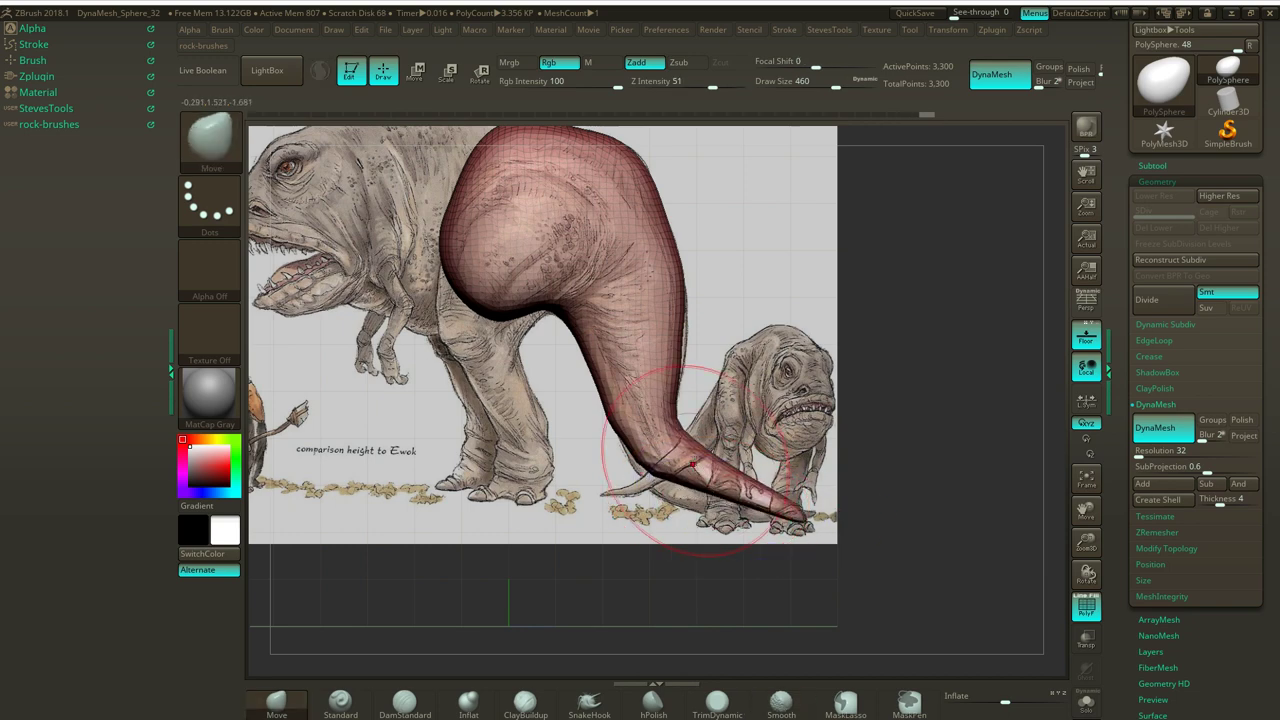
{"action": "left_click_drag", "start_coordinate": [940, 398], "coordinate": [974, 387], "text": "ctrl"}
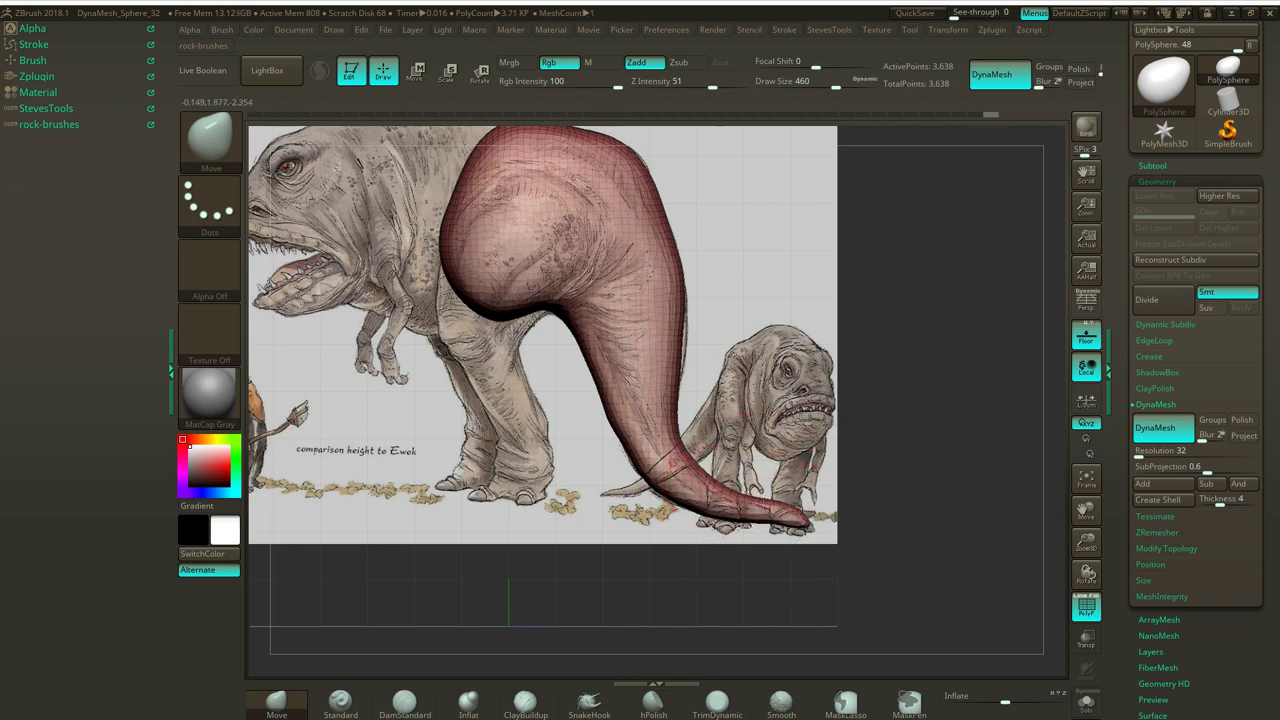
{"action": "left_click_drag", "start_coordinate": [771, 514], "coordinate": [798, 518], "text": "shift"}
{"action": "left_click_drag", "start_coordinate": [886, 470], "coordinate": [908, 462], "text": "ctrl"}
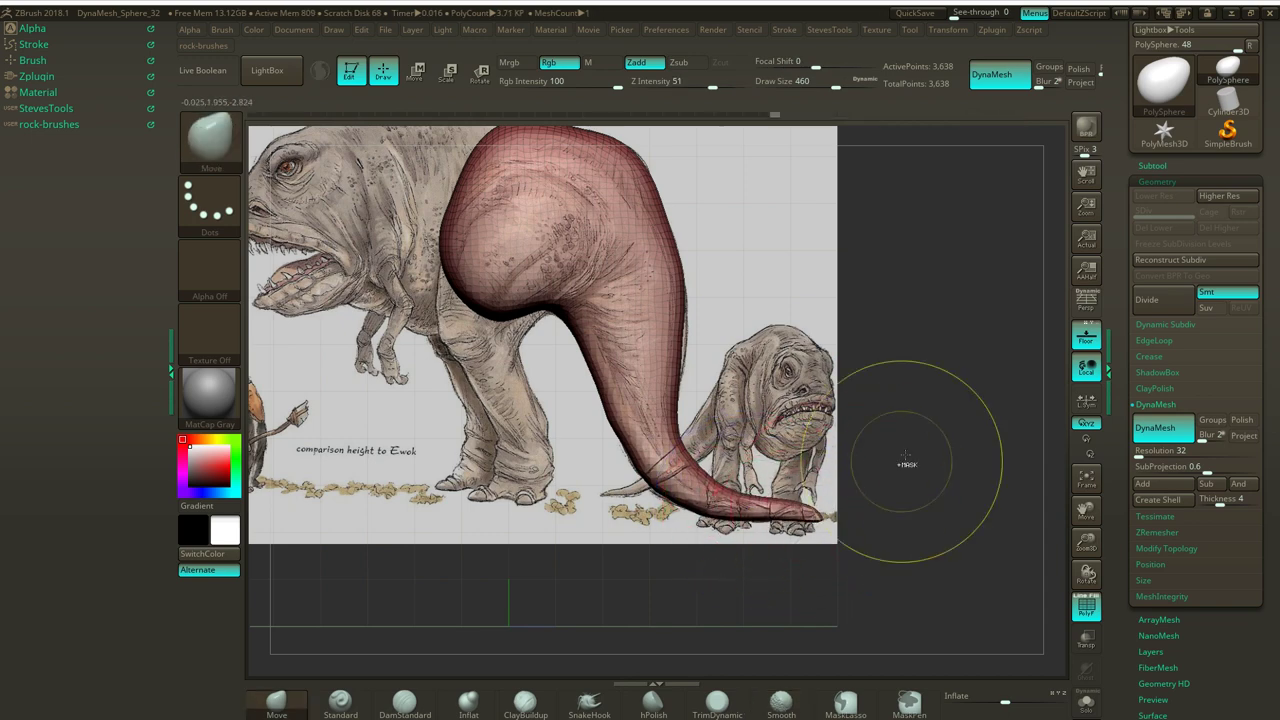
{"action": "left_click_drag", "start_coordinate": [763, 513], "coordinate": [768, 515], "text": "shift"}
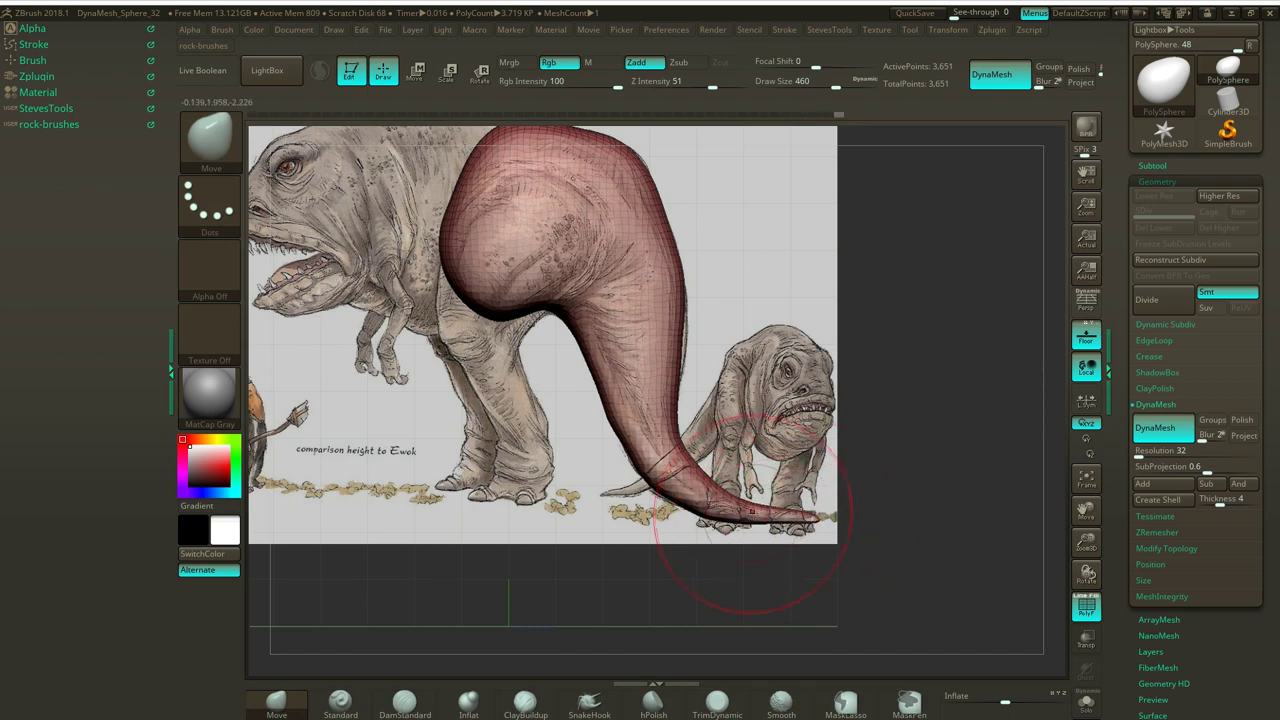
Refine the tail's rear contour against the full creature silhouette with the Move brush.
{"action": "left_click_drag", "start_coordinate": [870, 346], "coordinate": [980, 455], "text": "alt"}
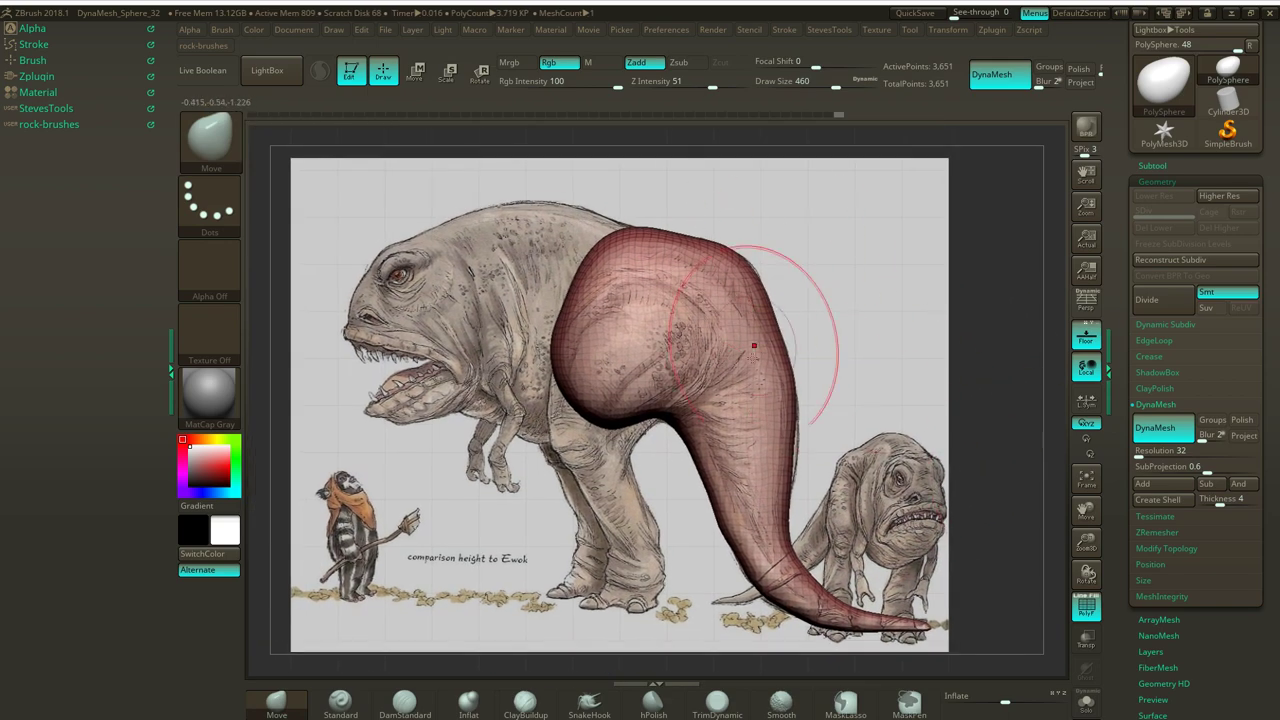
{"action": "left_click_drag", "start_coordinate": [995, 311], "coordinate": [1055, 325]}
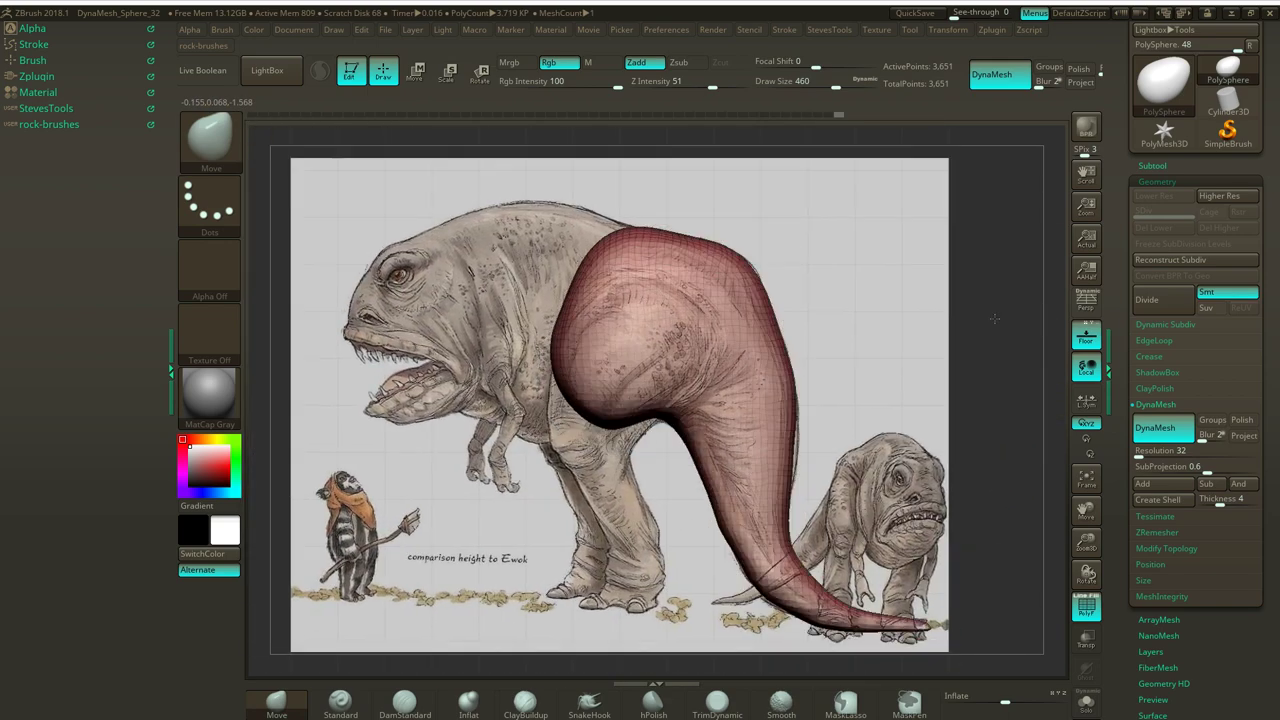
{"action": "left_click_drag", "start_coordinate": [785, 460], "coordinate": [788, 461]}
{"action": "left_click_drag", "start_coordinate": [1026, 348], "coordinate": [1028, 381], "text": "alt"}
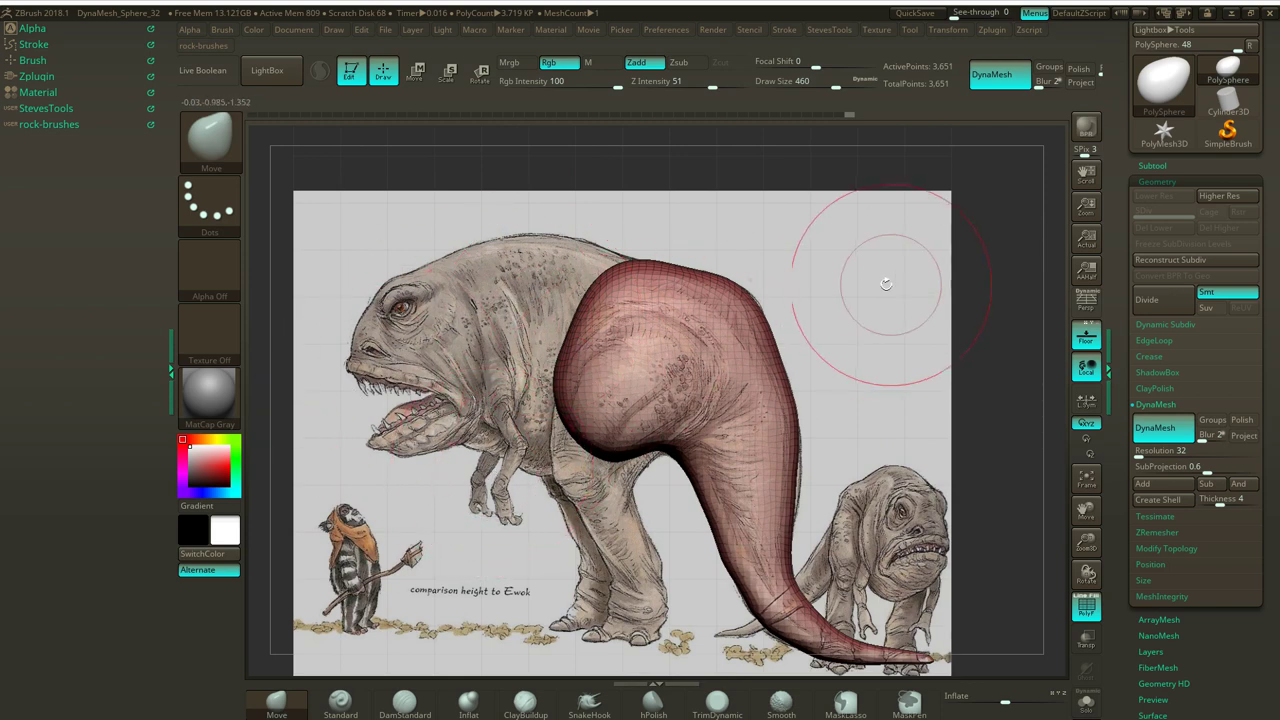
{"action": "left_click_drag", "start_coordinate": [684, 172], "coordinate": [744, 172], "text": "alt"}
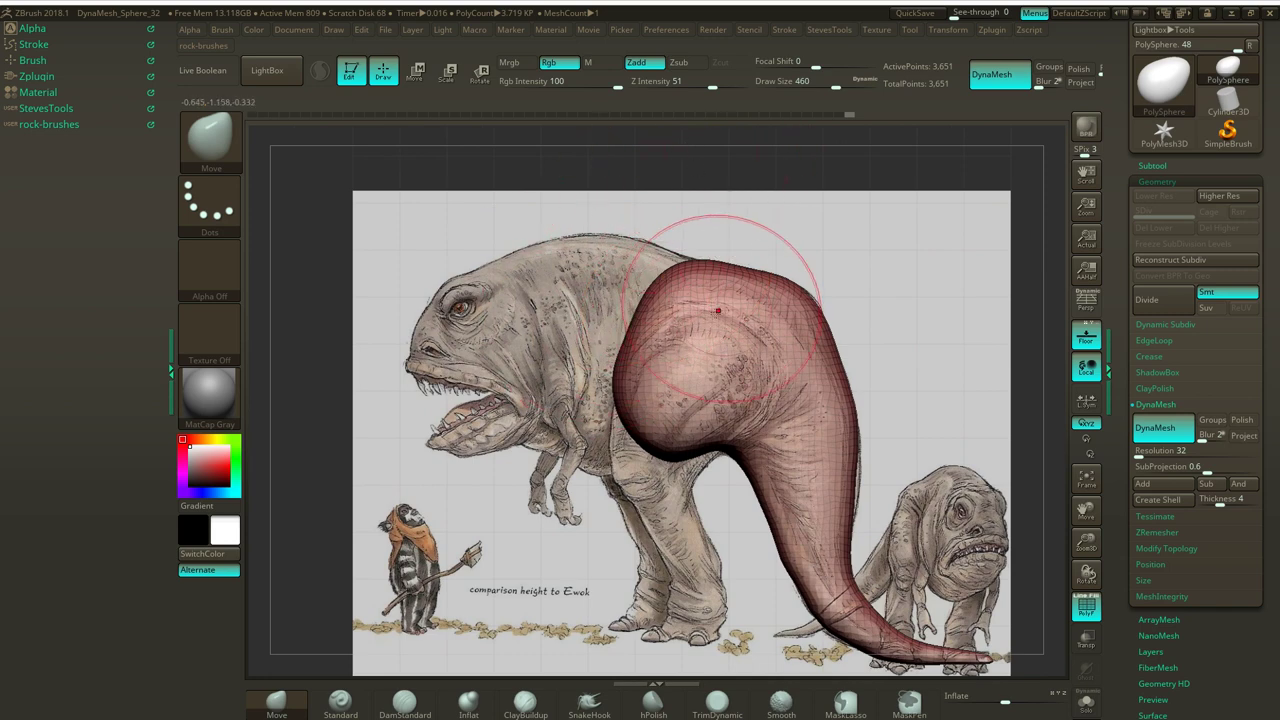
Pull the mesh's front end forward along the reference's back line to behind the head, remeshing with DynaMesh between strokes.
{"action": "left_click_drag", "start_coordinate": [638, 317], "coordinate": [535, 284]}
{"action": "left_click_drag", "start_coordinate": [611, 293], "coordinate": [603, 278]}
{"action": "left_click_drag", "start_coordinate": [582, 294], "coordinate": [574, 276]}
{"action": "left_click_drag", "start_coordinate": [630, 273], "coordinate": [627, 251]}
{"action": "left_click_drag", "start_coordinate": [756, 197], "coordinate": [768, 213], "text": "ctrl"}
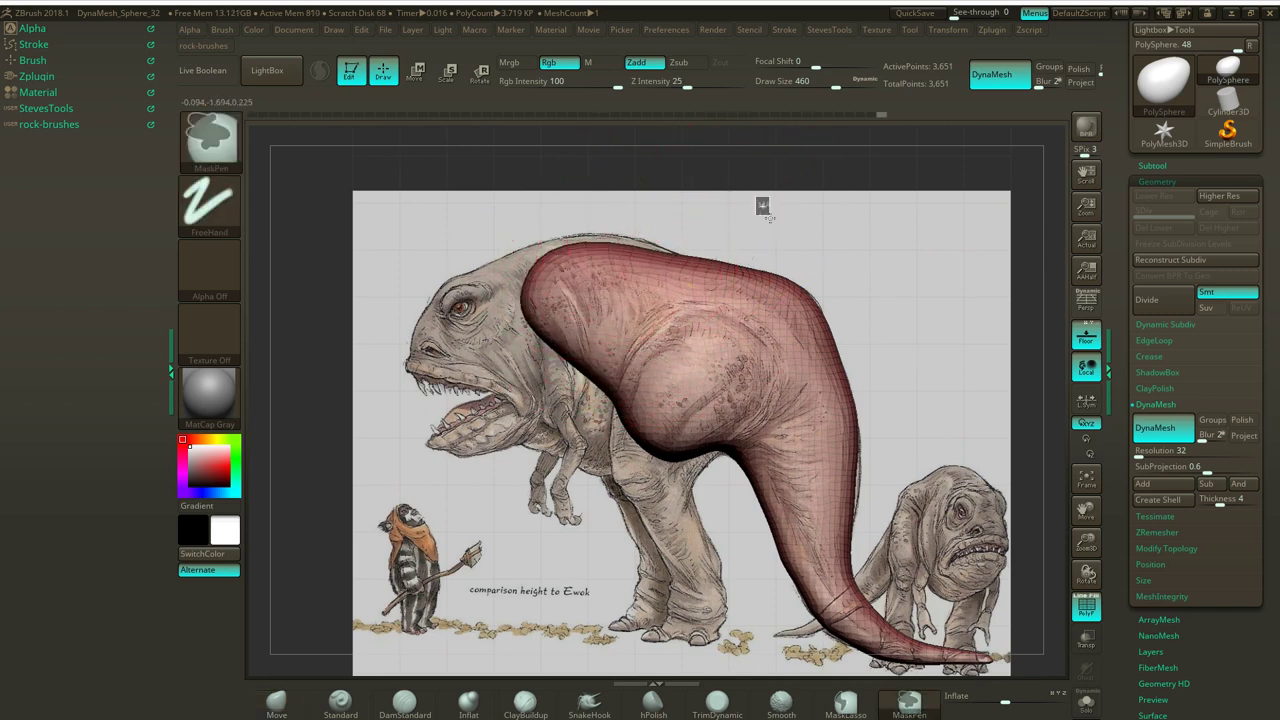
{"action": "mouse_move", "coordinate": [603, 277]}
{"action": "left_mouse_down"}
{"action": "mouse_move", "coordinate": [594, 260]}
{"action": "mouse_move", "coordinate": [567, 277]}
{"action": "mouse_move", "coordinate": [504, 279]}
{"action": "left_mouse_up"}
{"action": "left_click_drag", "start_coordinate": [697, 184], "coordinate": [710, 200], "text": "ctrl"}
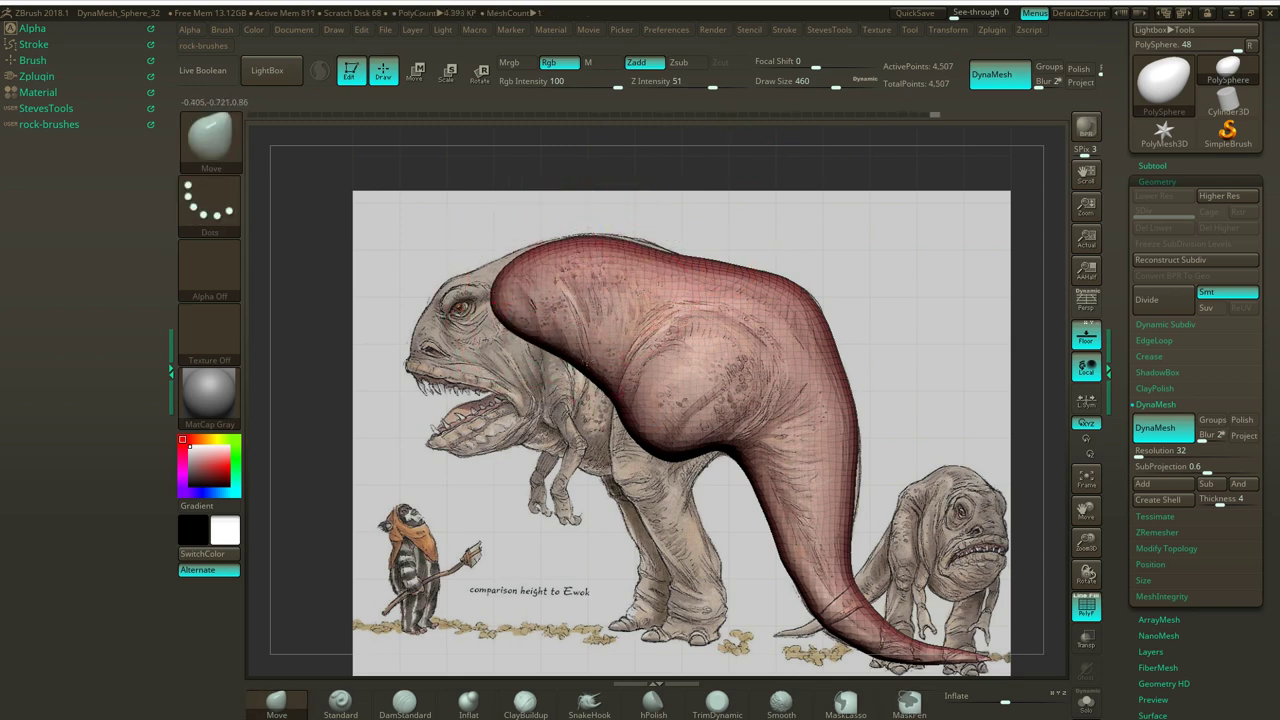
Pull the chest and belly down to the reference's underside, remesh with DynaMesh, and smooth the lower edge.
{"action": "mouse_move", "coordinate": [575, 367]}
{"action": "left_mouse_down"}
{"action": "mouse_move", "coordinate": [594, 482]}
{"action": "mouse_move", "coordinate": [637, 475]}
{"action": "mouse_move", "coordinate": [600, 456]}
{"action": "mouse_move", "coordinate": [621, 474]}
{"action": "mouse_move", "coordinate": [588, 462]}
{"action": "mouse_move", "coordinate": [625, 481]}
{"action": "mouse_move", "coordinate": [669, 481]}
{"action": "mouse_move", "coordinate": [674, 442]}
{"action": "mouse_move", "coordinate": [674, 455]}
{"action": "left_mouse_up"}
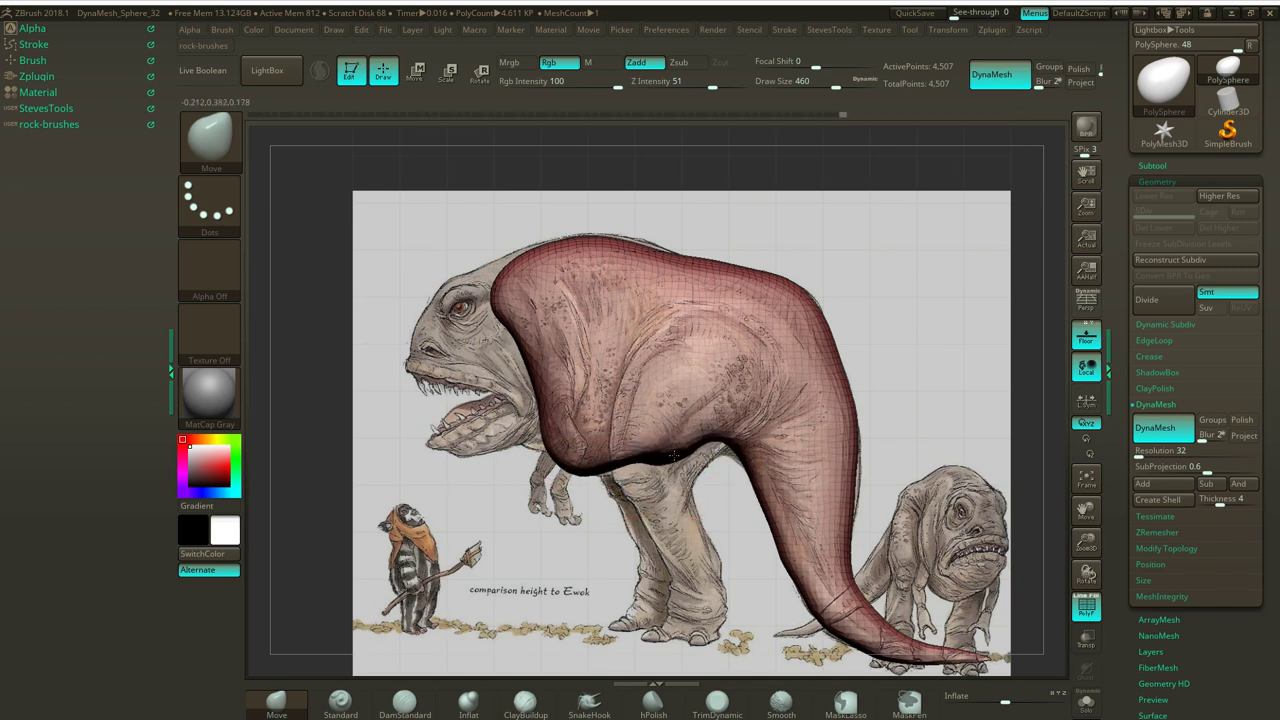
{"action": "left_click_drag", "start_coordinate": [911, 169], "coordinate": [942, 193], "text": "ctrl"}
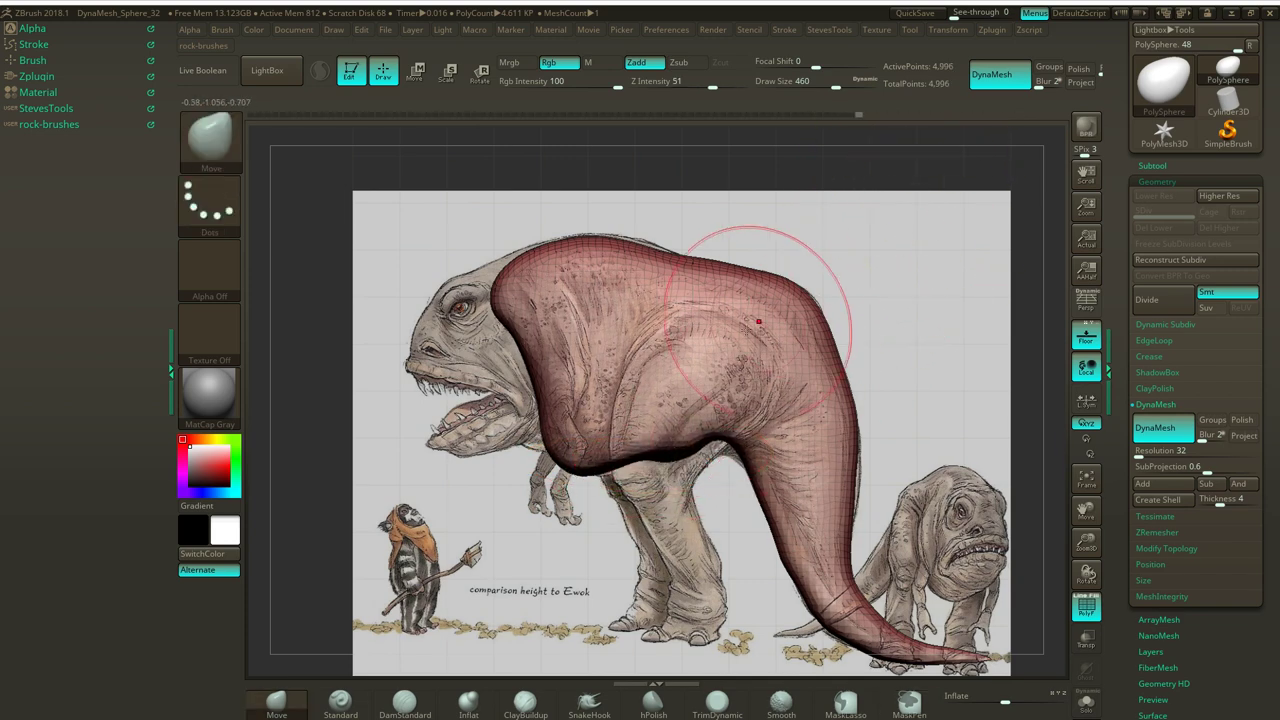
{"action": "left_click_drag", "start_coordinate": [697, 446], "coordinate": [577, 462], "text": "shift"}
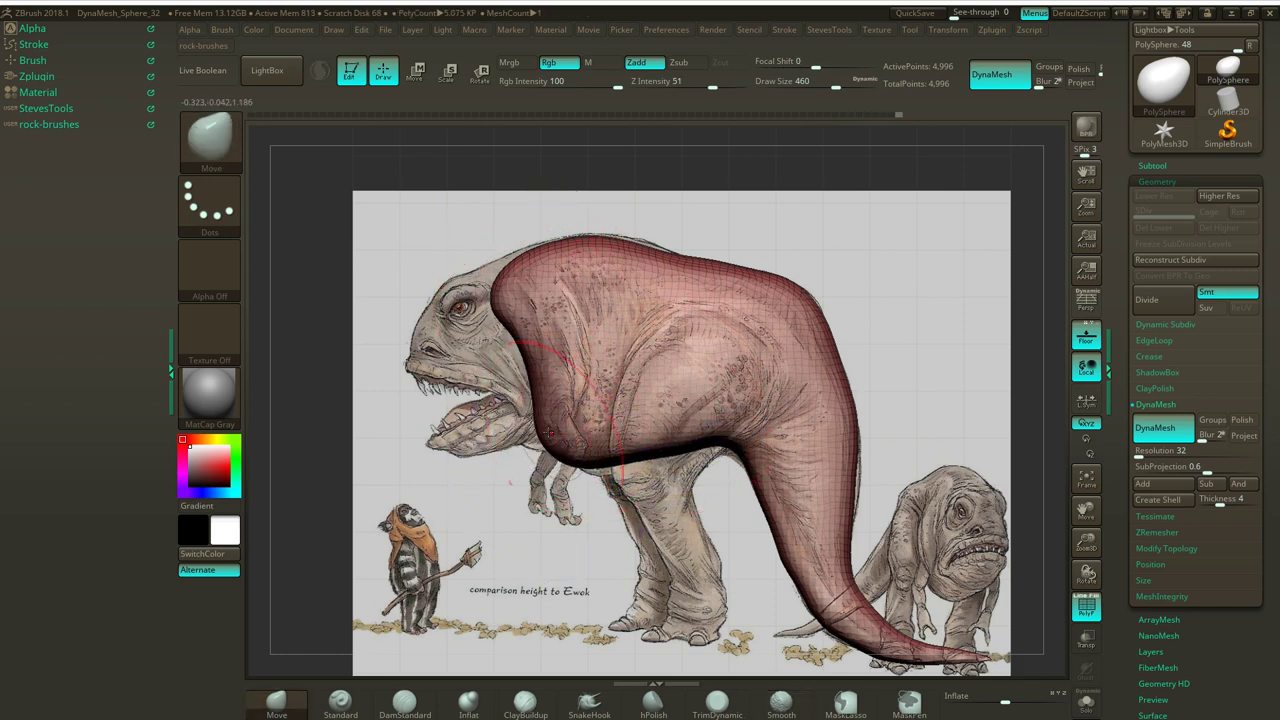
Shape the back of the head, the throat and the lower front of the chest with the Move brush, remeshing between strokes.
{"action": "mouse_move", "coordinate": [512, 314]}
{"action": "left_mouse_down"}
{"action": "mouse_move", "coordinate": [490, 312]}
{"action": "mouse_move", "coordinate": [489, 287]}
{"action": "mouse_move", "coordinate": [478, 288]}
{"action": "left_mouse_up"}
{"action": "left_click_drag", "start_coordinate": [646, 252], "coordinate": [651, 243]}
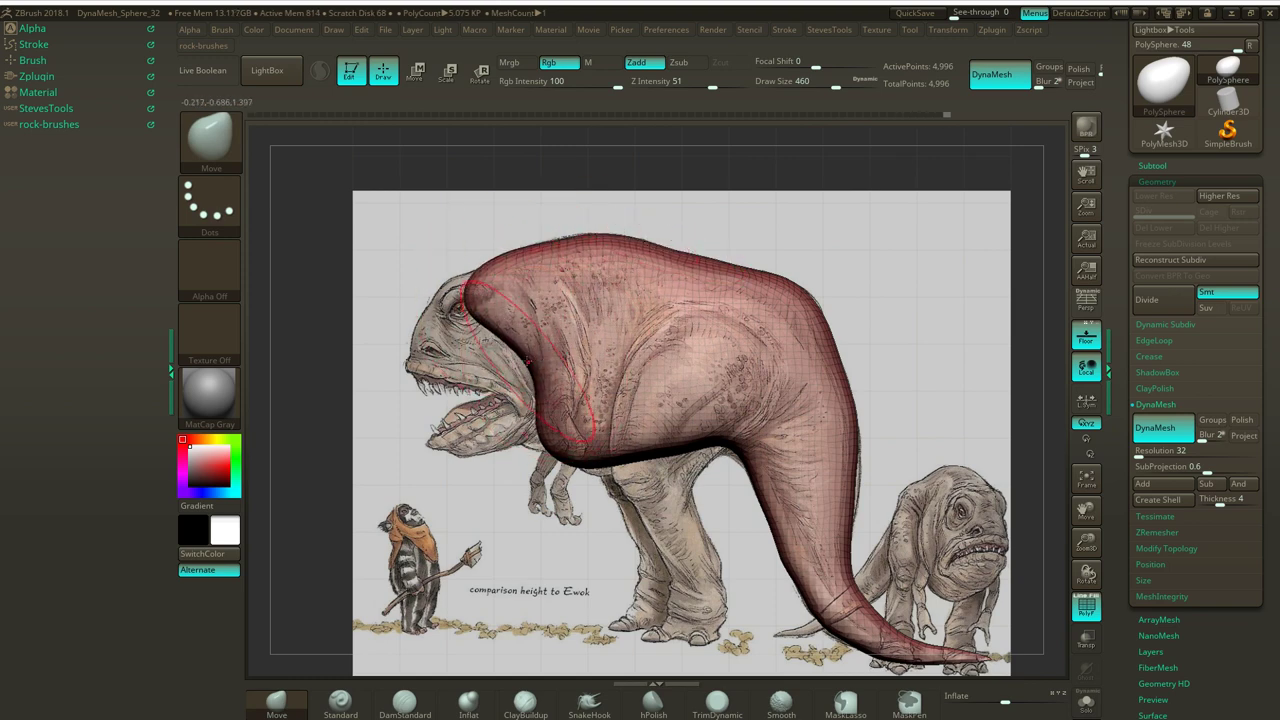
{"action": "mouse_move", "coordinate": [519, 350]}
{"action": "left_mouse_down"}
{"action": "mouse_move", "coordinate": [553, 346]}
{"action": "mouse_move", "coordinate": [540, 348]}
{"action": "left_mouse_up"}
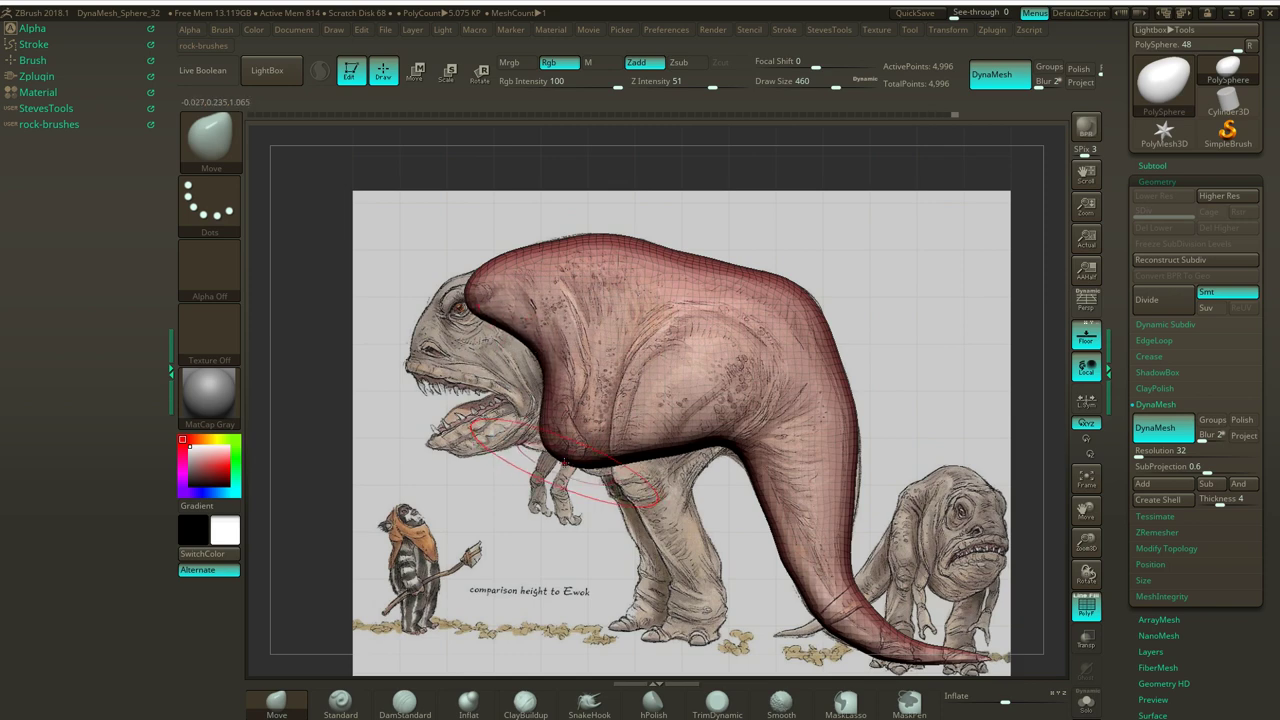
{"action": "left_click_drag", "start_coordinate": [561, 459], "coordinate": [549, 456]}
{"action": "left_click_drag", "start_coordinate": [834, 275], "coordinate": [852, 292], "text": "ctrl"}
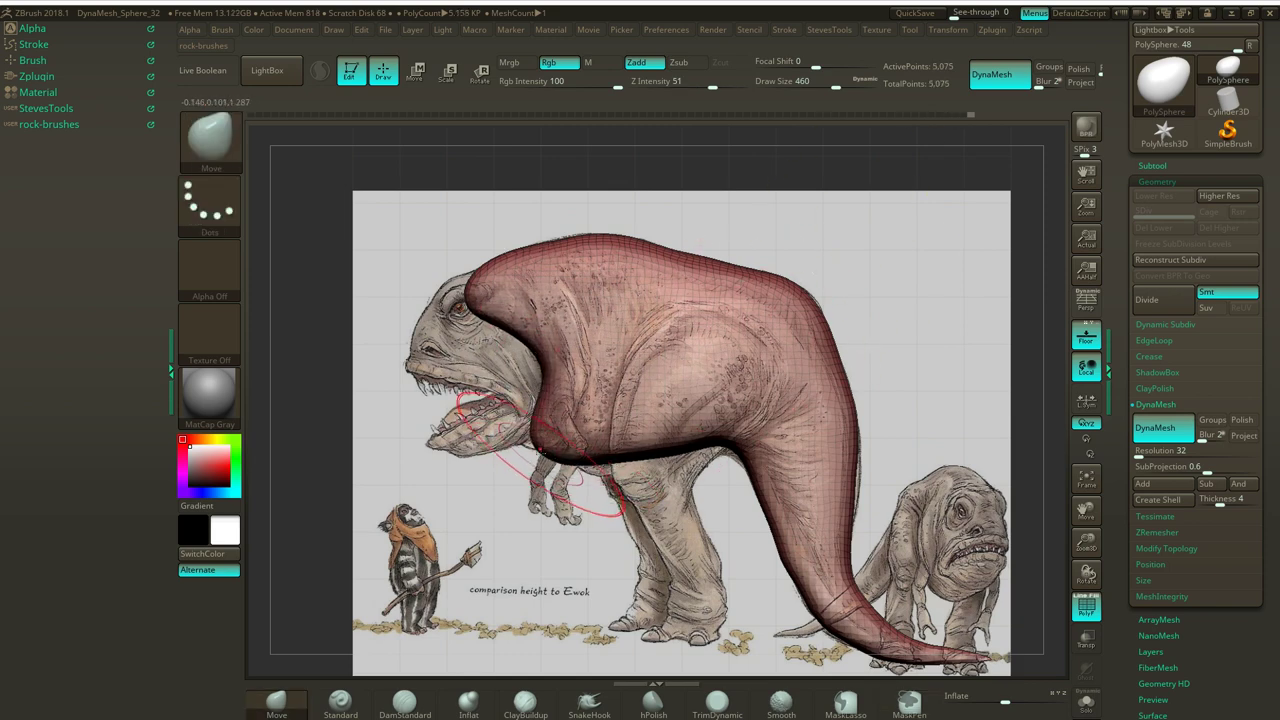
{"action": "left_click_drag", "start_coordinate": [547, 452], "coordinate": [530, 444]}
{"action": "mouse_move", "coordinate": [475, 310]}
{"action": "left_mouse_down"}
{"action": "mouse_move", "coordinate": [477, 269]}
{"action": "mouse_move", "coordinate": [507, 266]}
{"action": "mouse_move", "coordinate": [500, 290]}
{"action": "left_mouse_up"}
{"action": "left_click_drag", "start_coordinate": [567, 253], "coordinate": [567, 250]}
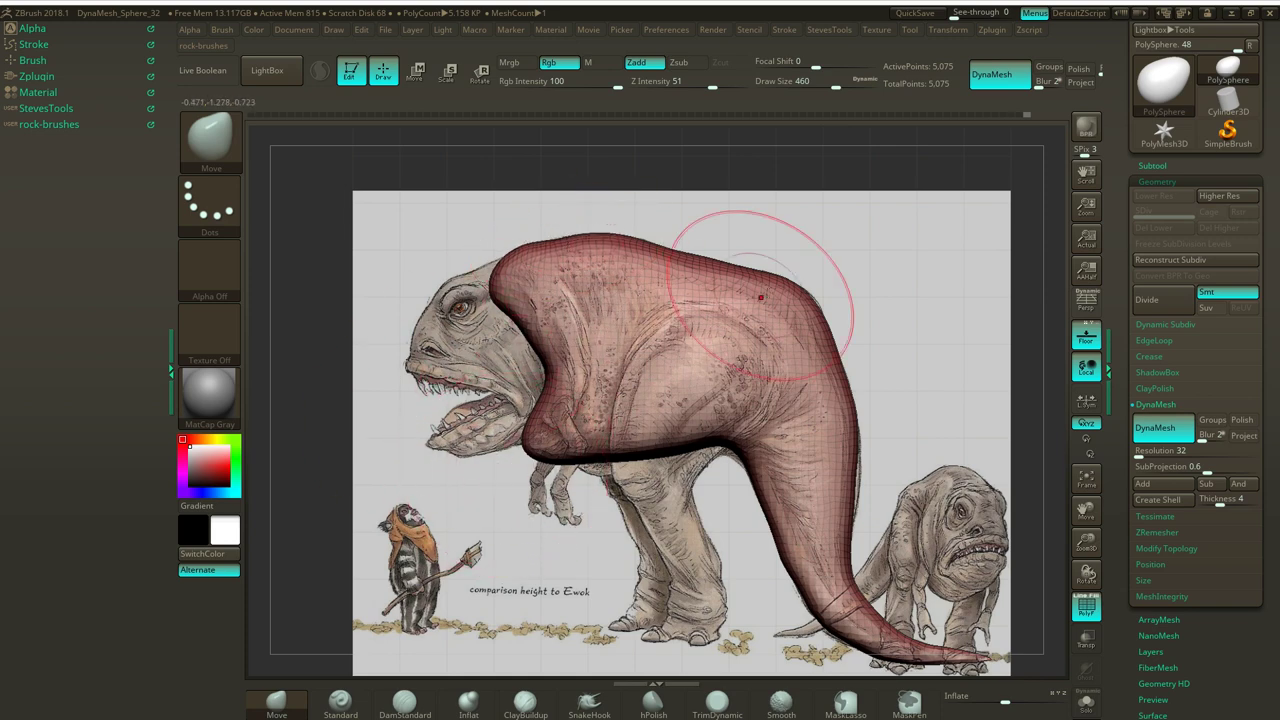
{"action": "left_click_drag", "start_coordinate": [920, 137], "coordinate": [904, 257], "text": "ctrl"}
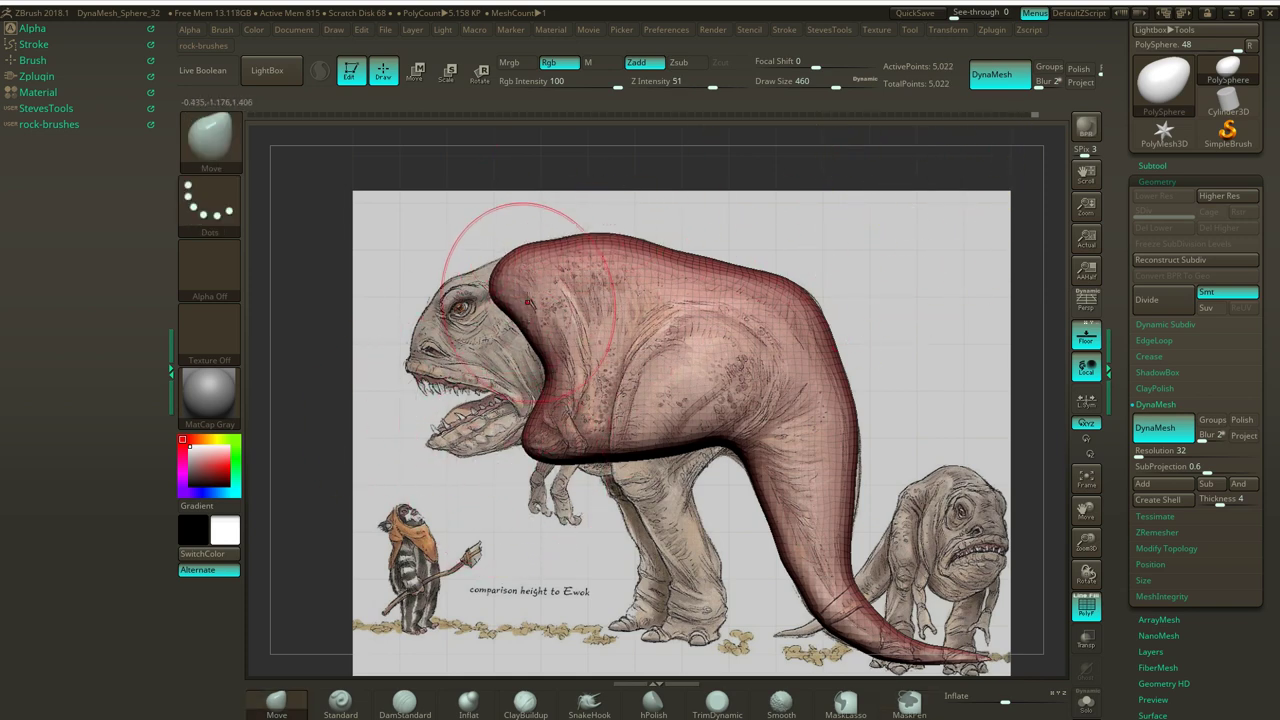
Reduce the Move brush's draw size to 305.
{"action": "key", "text": "s"}
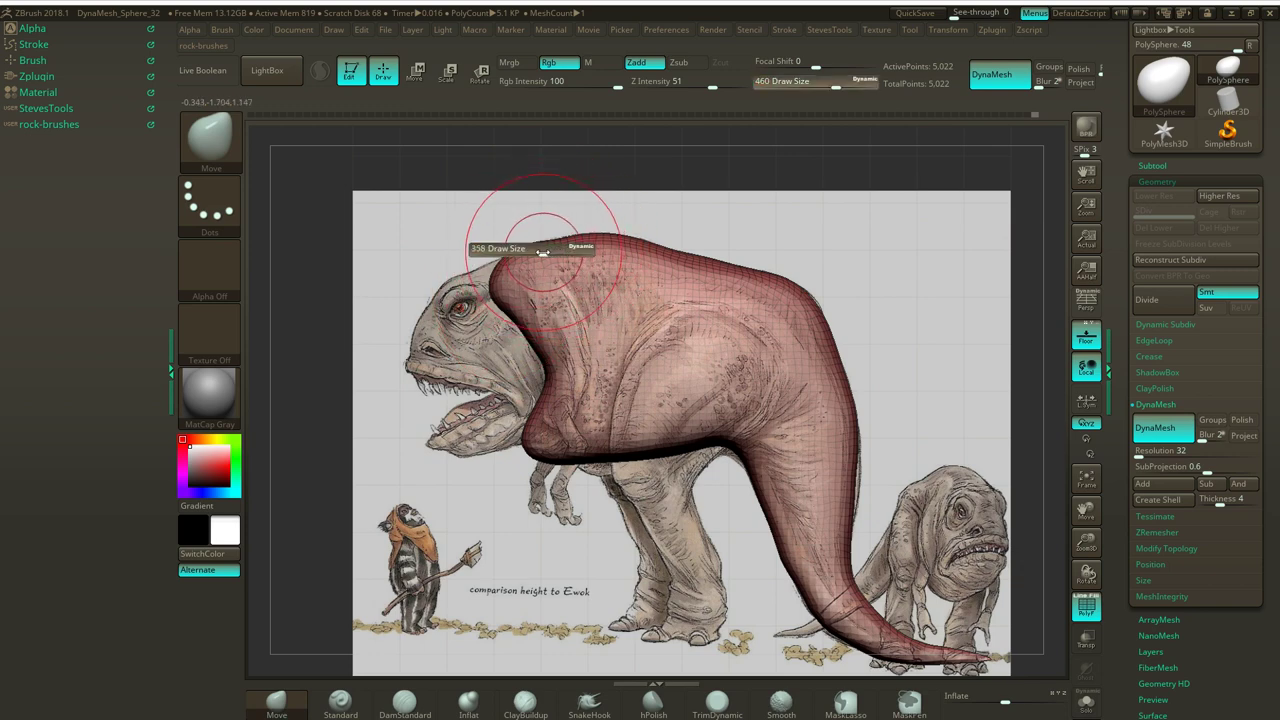
{"action": "left_click_drag", "start_coordinate": [543, 252], "coordinate": [536, 254]}
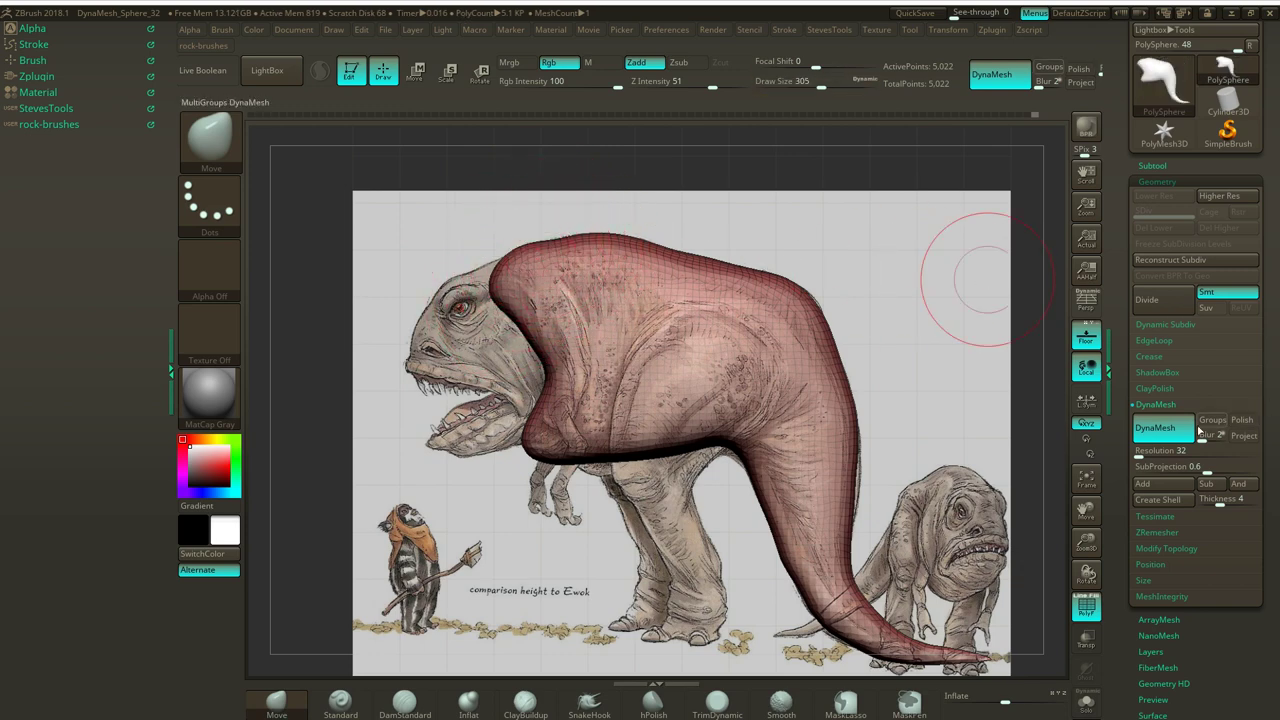
Try remeshing the body with DynaMesh at resolution 80 and undo the remesh.
{"action": "left_click_drag", "start_coordinate": [1138, 458], "coordinate": [1142, 459]}
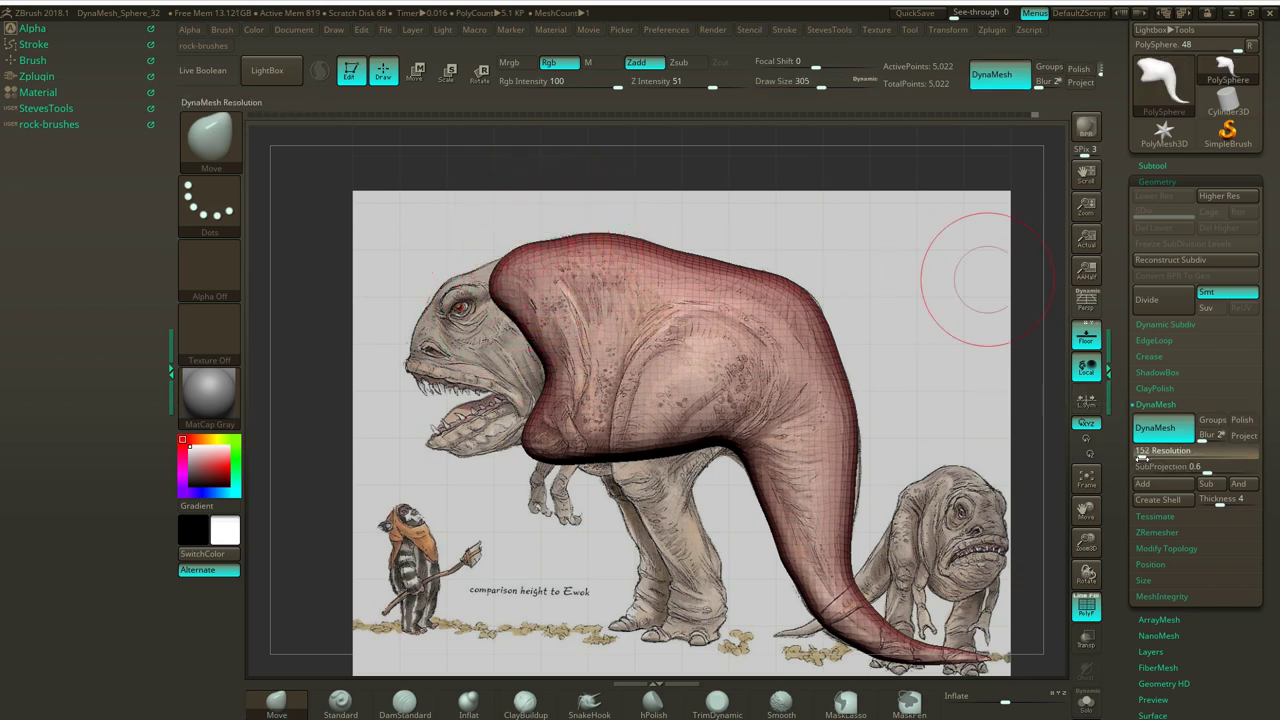
{"action": "left_click", "coordinate": [1140, 460]}
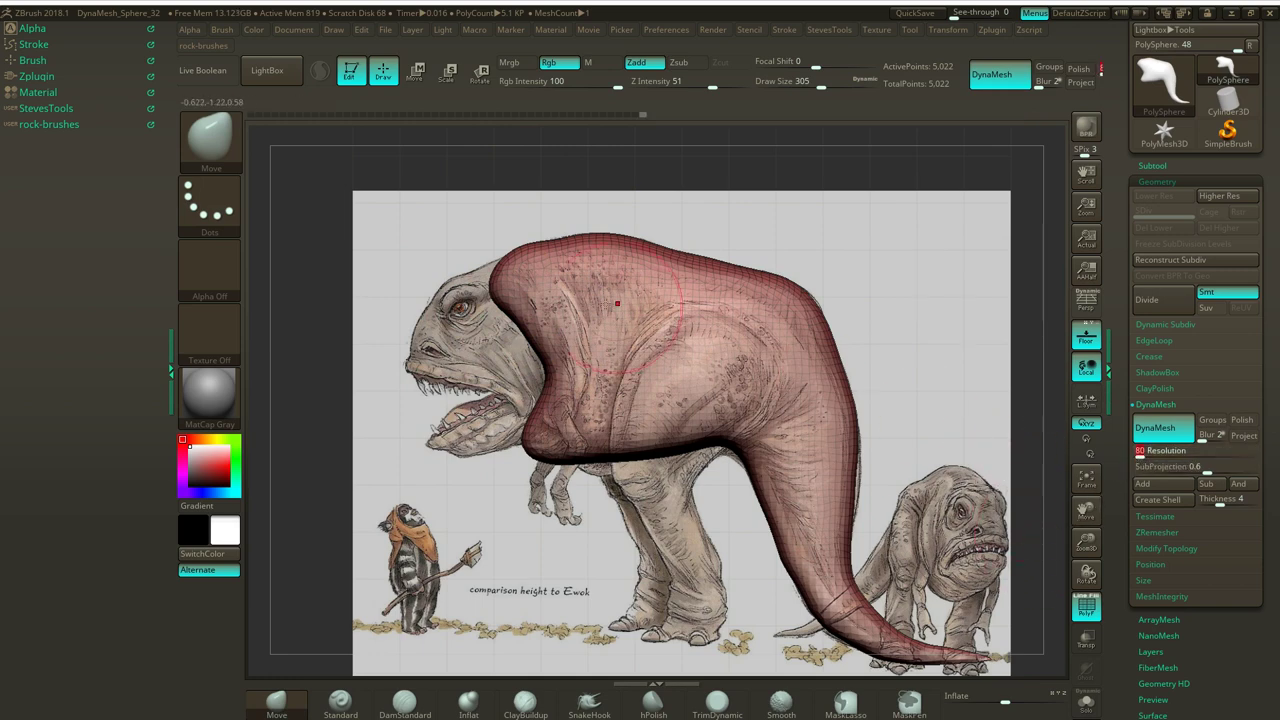
{"action": "key", "text": "Return"}
{"action": "left_click_drag", "start_coordinate": [738, 164], "coordinate": [746, 250], "text": "ctrl"}
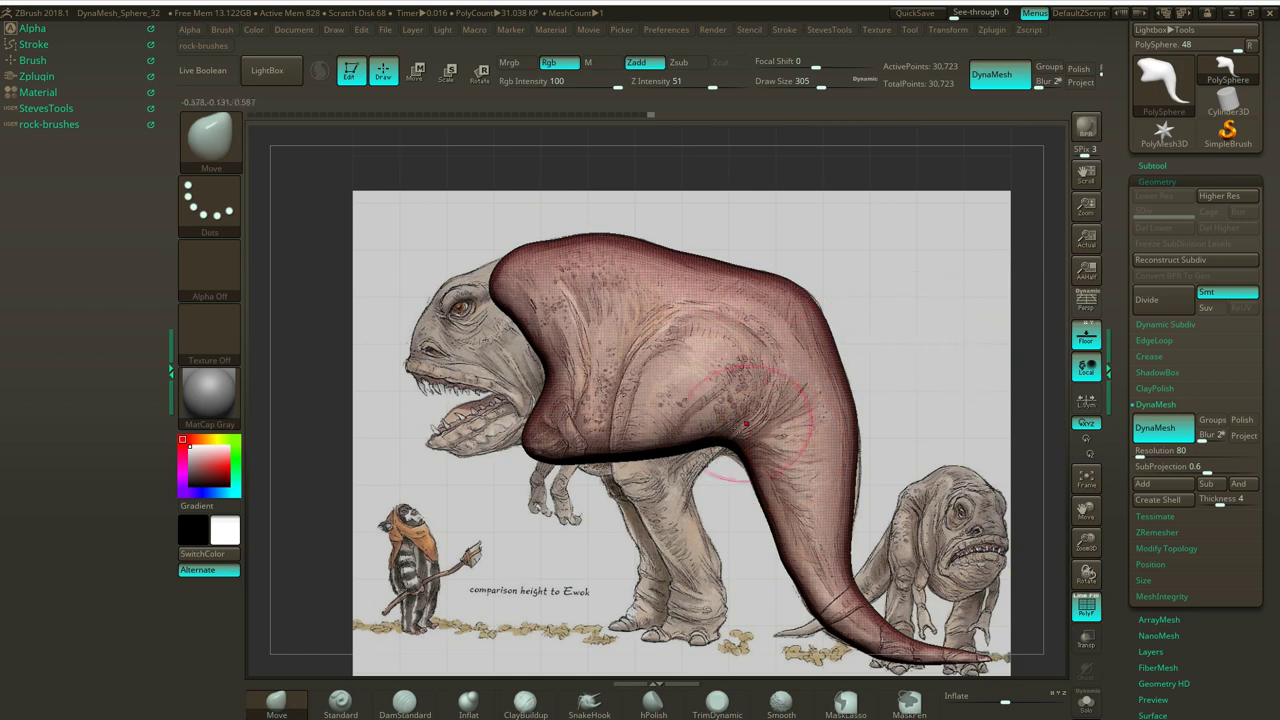
{"action": "key", "text": "ctrl"}
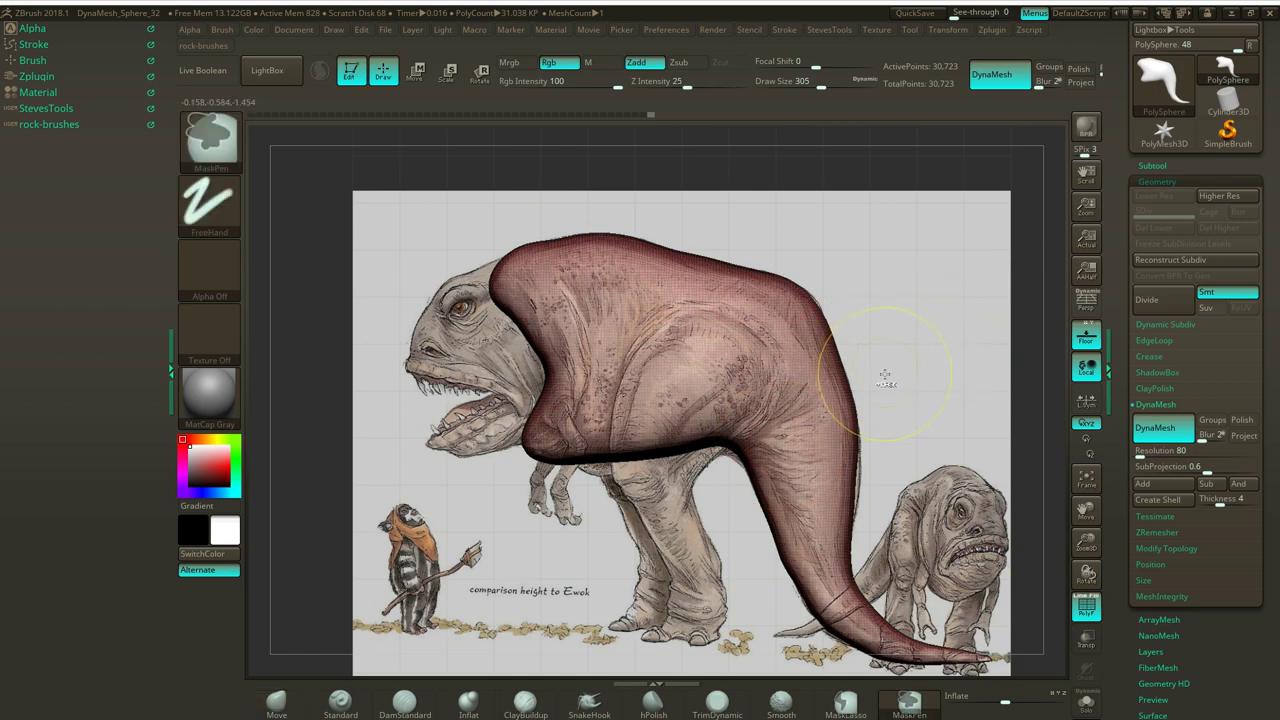
{"action": "key", "text": "ctrl+z"}
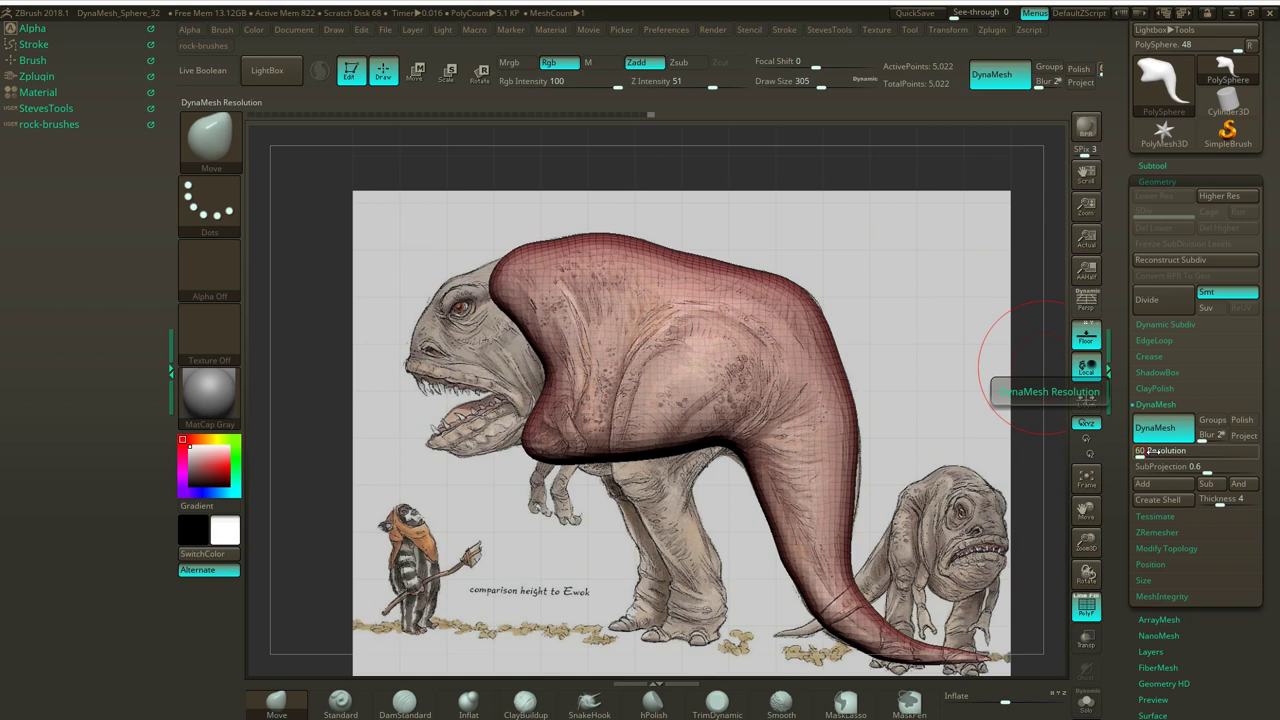
Set the DynaMesh resolution to 64 and remesh the body.
{"action": "mouse_move", "coordinate": [692, 259]}
{"action": "left_mouse_down", "text": "ctrl"}
{"action": "mouse_move", "coordinate": [728, 272]}
{"action": "mouse_move", "coordinate": [696, 280]}
{"action": "mouse_move", "coordinate": [712, 266]}
{"action": "left_mouse_up", "text": "ctrl"}
{"action": "key", "text": "ctrl+z"}
{"action": "left_click", "coordinate": [725, 286], "text": "ctrl+shift"}
{"action": "left_click_drag", "start_coordinate": [826, 175], "coordinate": [878, 191], "text": "ctrl"}
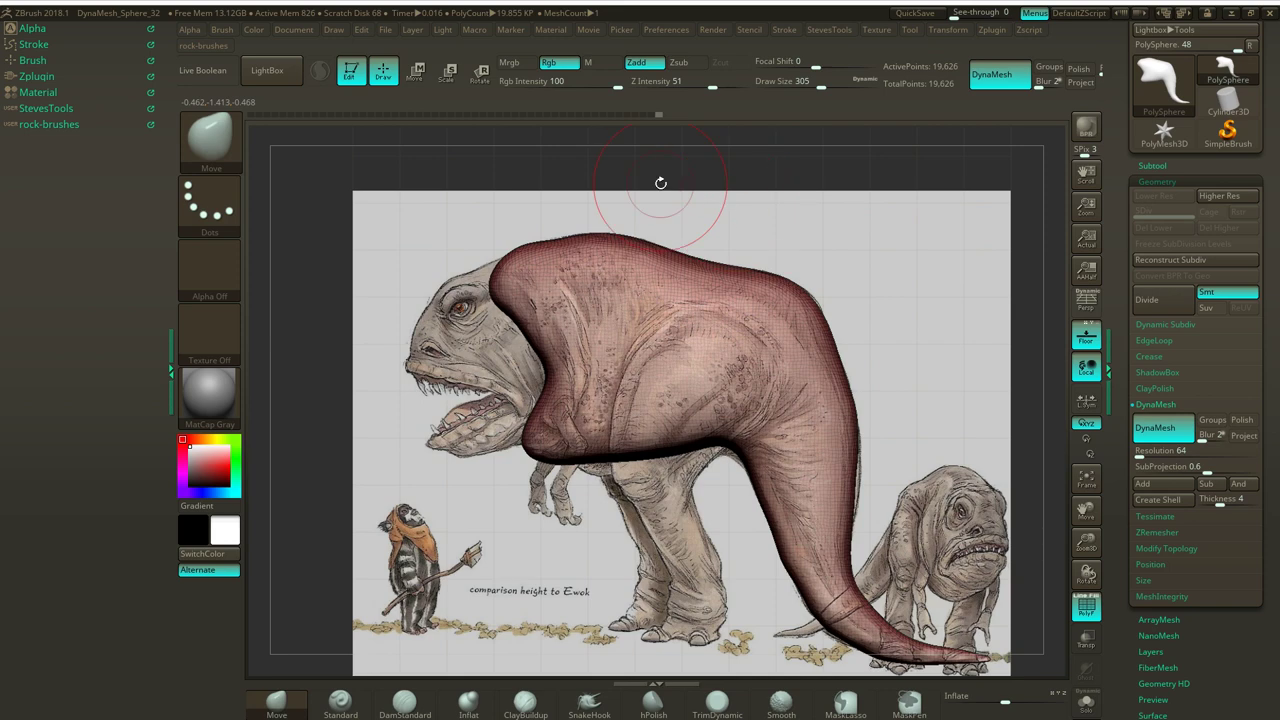
Pull the head forward and down along the reference's forehead to the snout, remeshing with DynaMesh between strokes.
{"action": "left_click_drag", "start_coordinate": [496, 284], "coordinate": [466, 286]}
{"action": "mouse_move", "coordinate": [484, 287]}
{"action": "left_mouse_down"}
{"action": "mouse_move", "coordinate": [444, 304]}
{"action": "mouse_move", "coordinate": [452, 296]}
{"action": "left_mouse_up"}
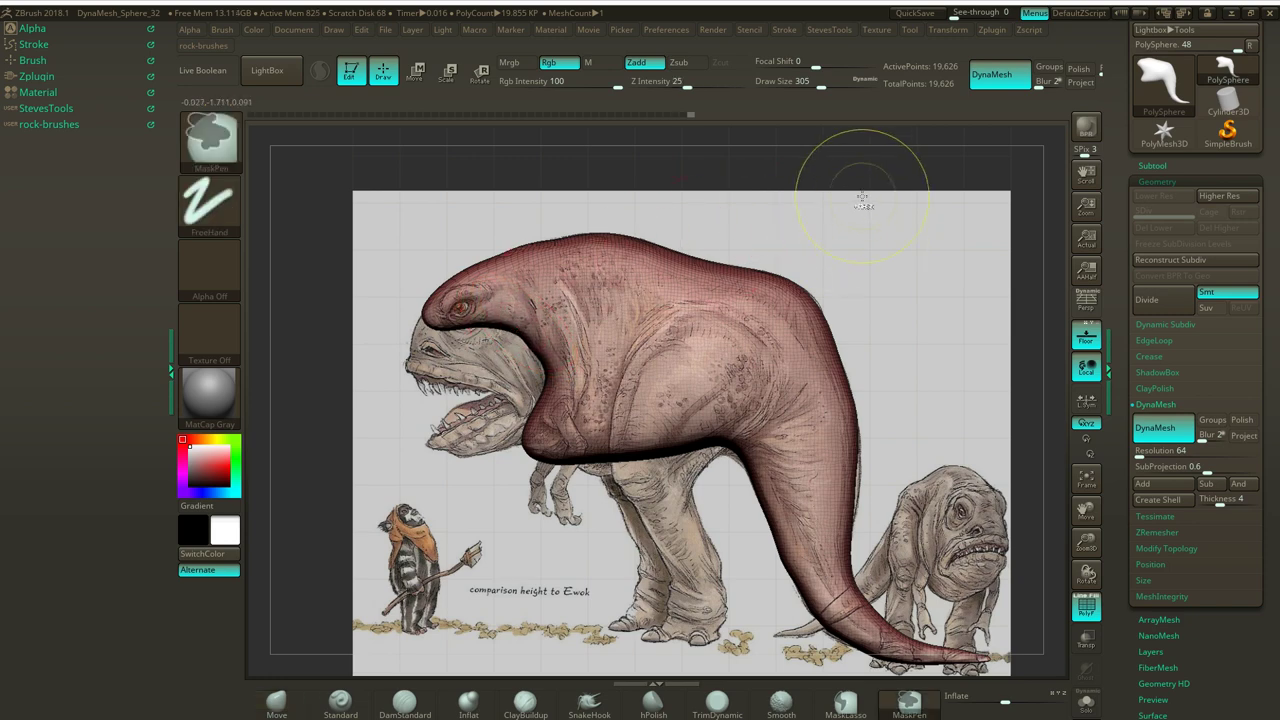
{"action": "left_click_drag", "start_coordinate": [864, 199], "coordinate": [888, 206], "text": "ctrl"}
{"action": "mouse_move", "coordinate": [431, 314]}
{"action": "left_mouse_down"}
{"action": "mouse_move", "coordinate": [424, 350]}
{"action": "mouse_move", "coordinate": [445, 323]}
{"action": "left_mouse_up"}
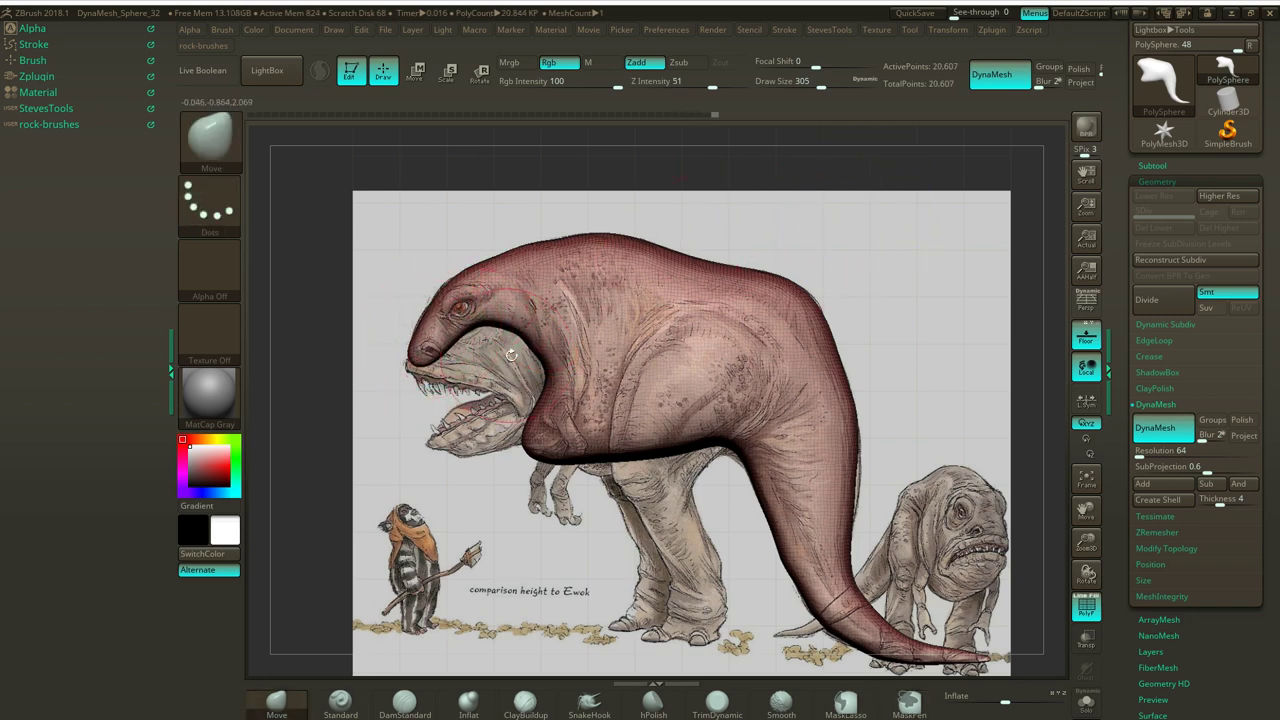
{"action": "left_click_drag", "start_coordinate": [857, 198], "coordinate": [897, 238], "text": "ctrl"}
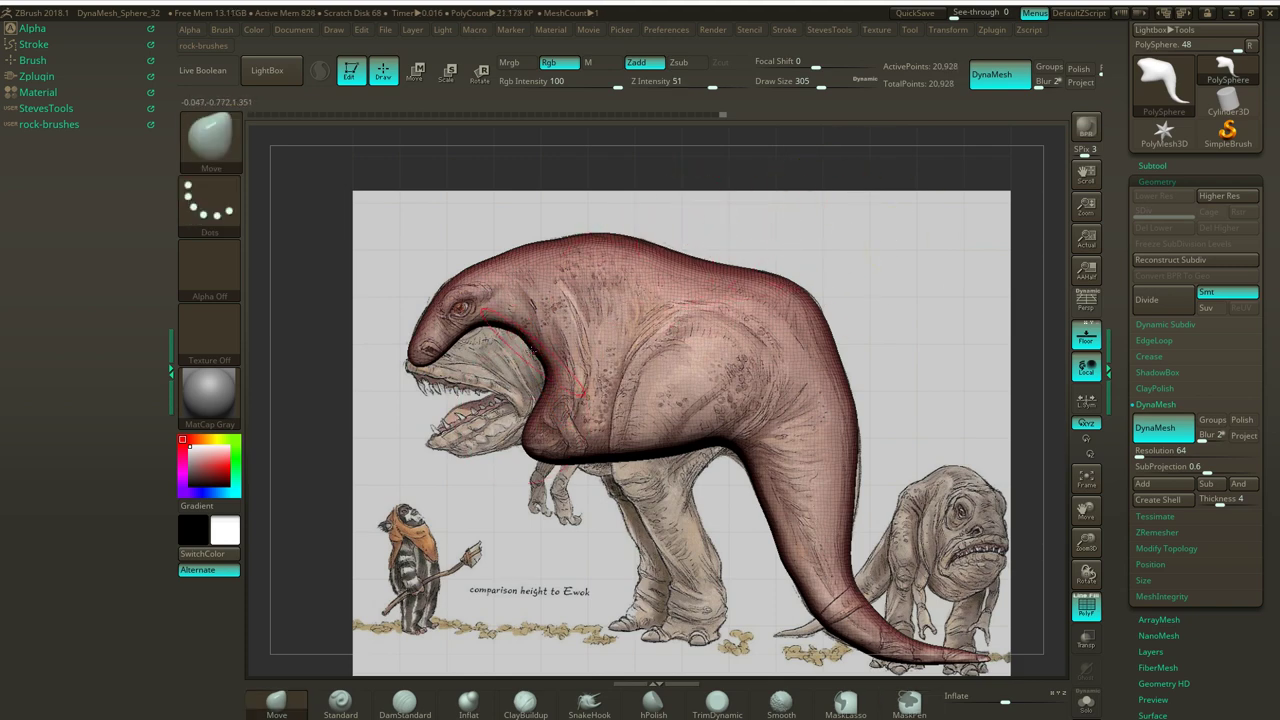
Fill out the cheek and upper jaw down to the mouth line, adjust the throat contour, and remesh with DynaMesh.
{"action": "mouse_move", "coordinate": [524, 340]}
{"action": "left_mouse_down"}
{"action": "mouse_move", "coordinate": [516, 358]}
{"action": "mouse_move", "coordinate": [462, 375]}
{"action": "left_mouse_up"}
{"action": "left_click_drag", "start_coordinate": [545, 374], "coordinate": [527, 391]}
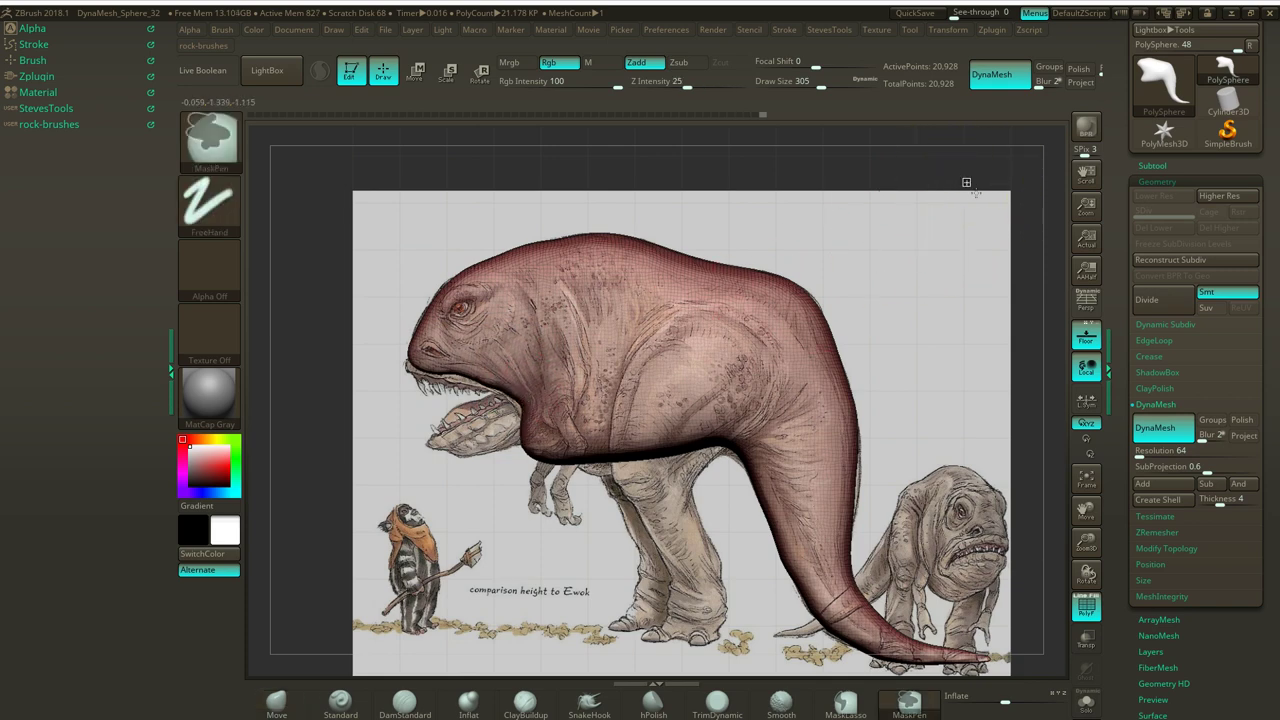
{"action": "left_click_drag", "start_coordinate": [966, 184], "coordinate": [988, 208], "text": "ctrl"}
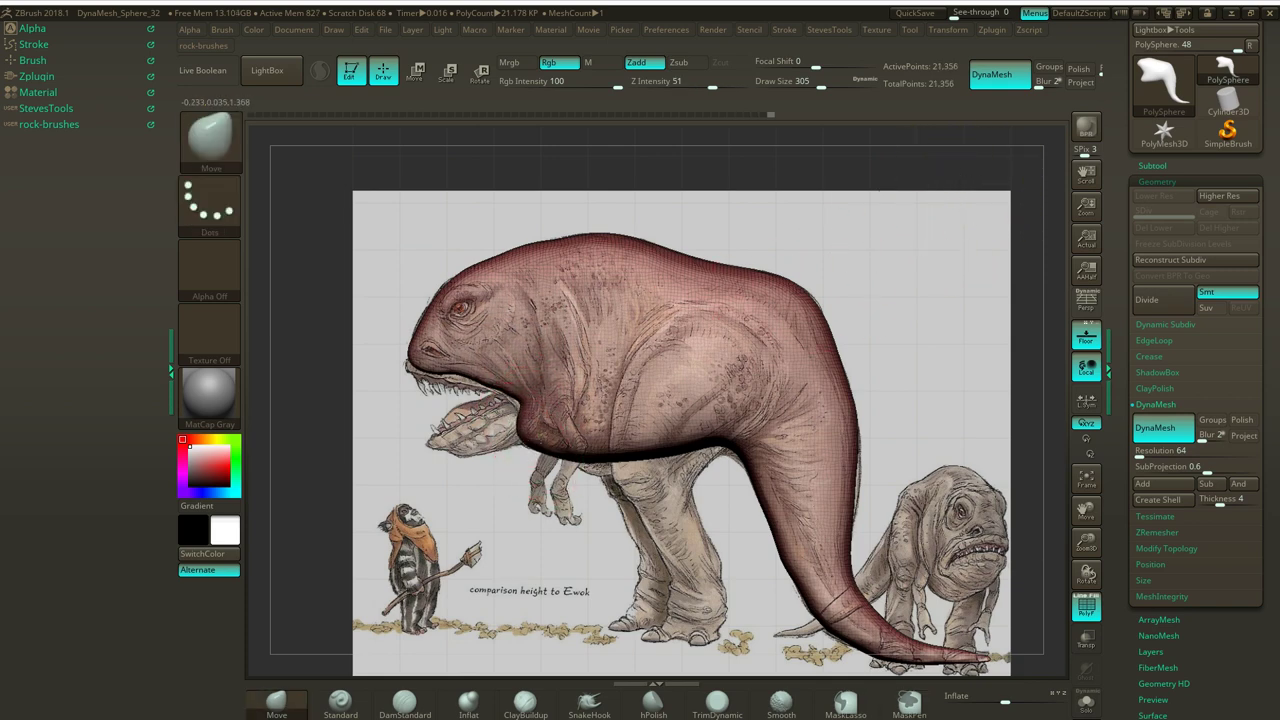
{"action": "mouse_move", "coordinate": [534, 446]}
{"action": "left_mouse_down"}
{"action": "mouse_move", "coordinate": [551, 440]}
{"action": "mouse_move", "coordinate": [542, 446]}
{"action": "left_mouse_up"}
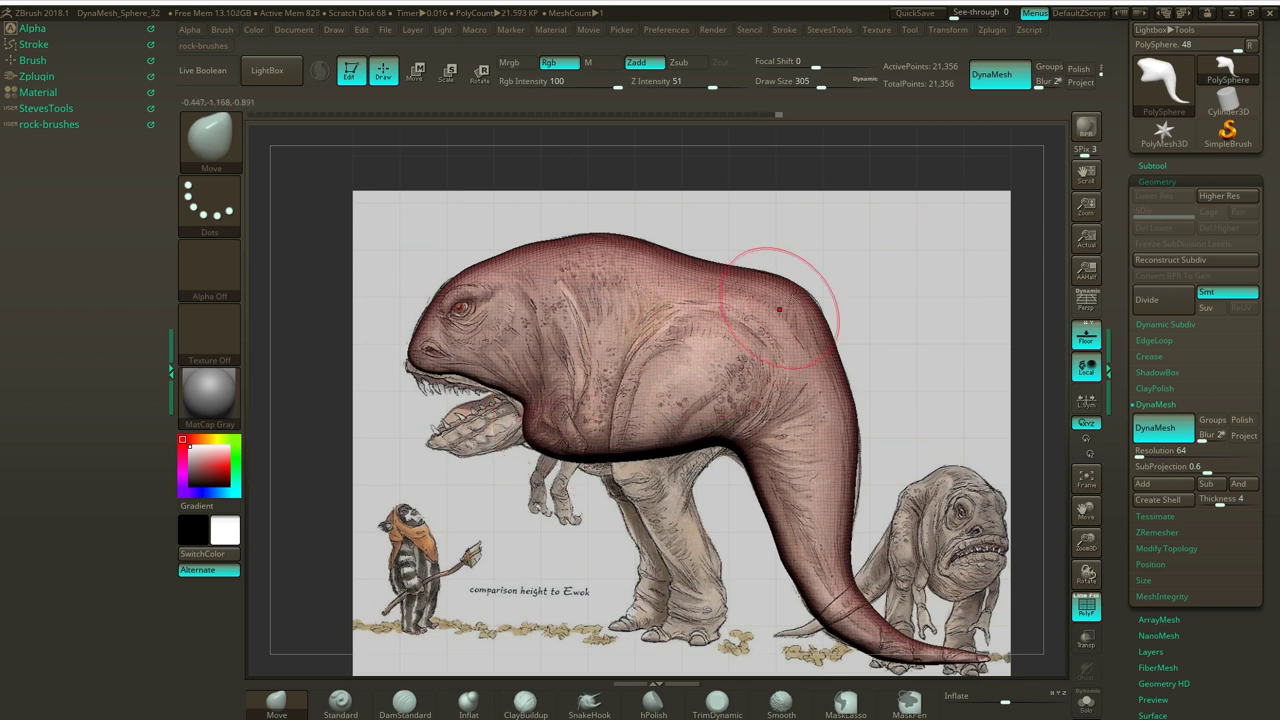
{"action": "left_click", "coordinate": [871, 214], "text": "ctrl"}
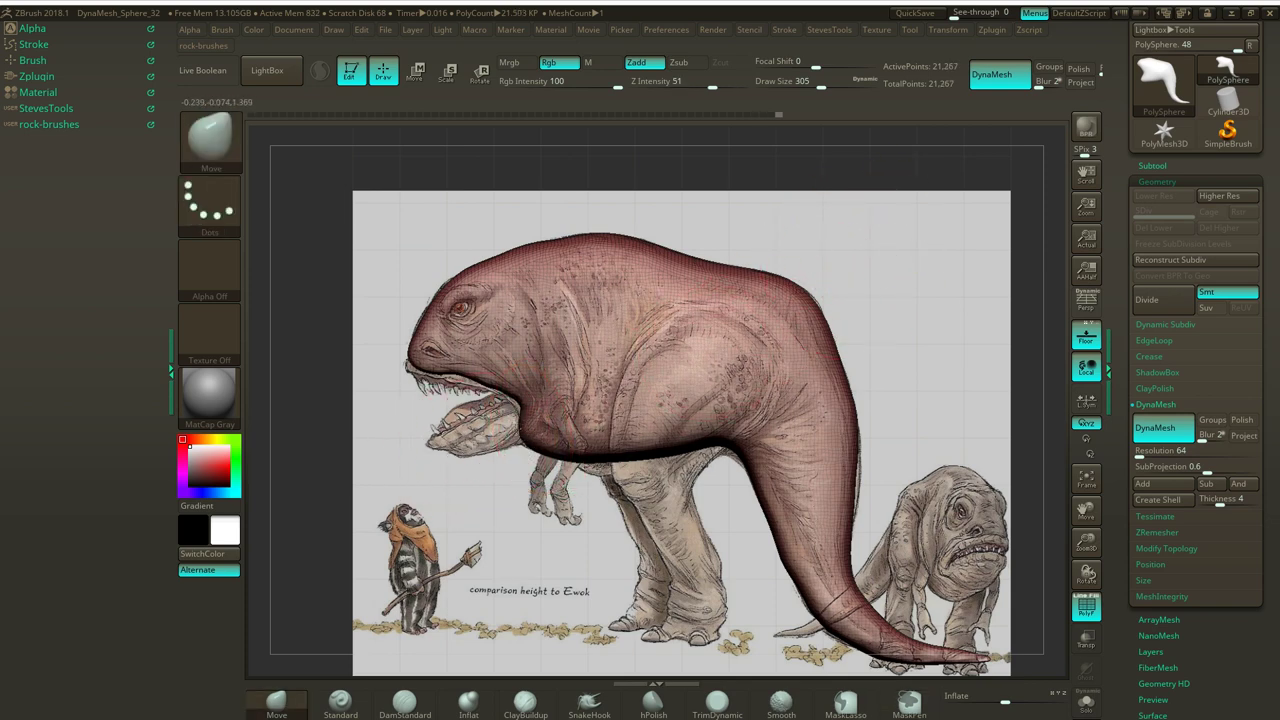
Pull the lower jaw forward from the throat to match the open mouth, adjust the snout tip, and remesh with DynaMesh.
{"action": "left_click_drag", "start_coordinate": [534, 430], "coordinate": [446, 444]}
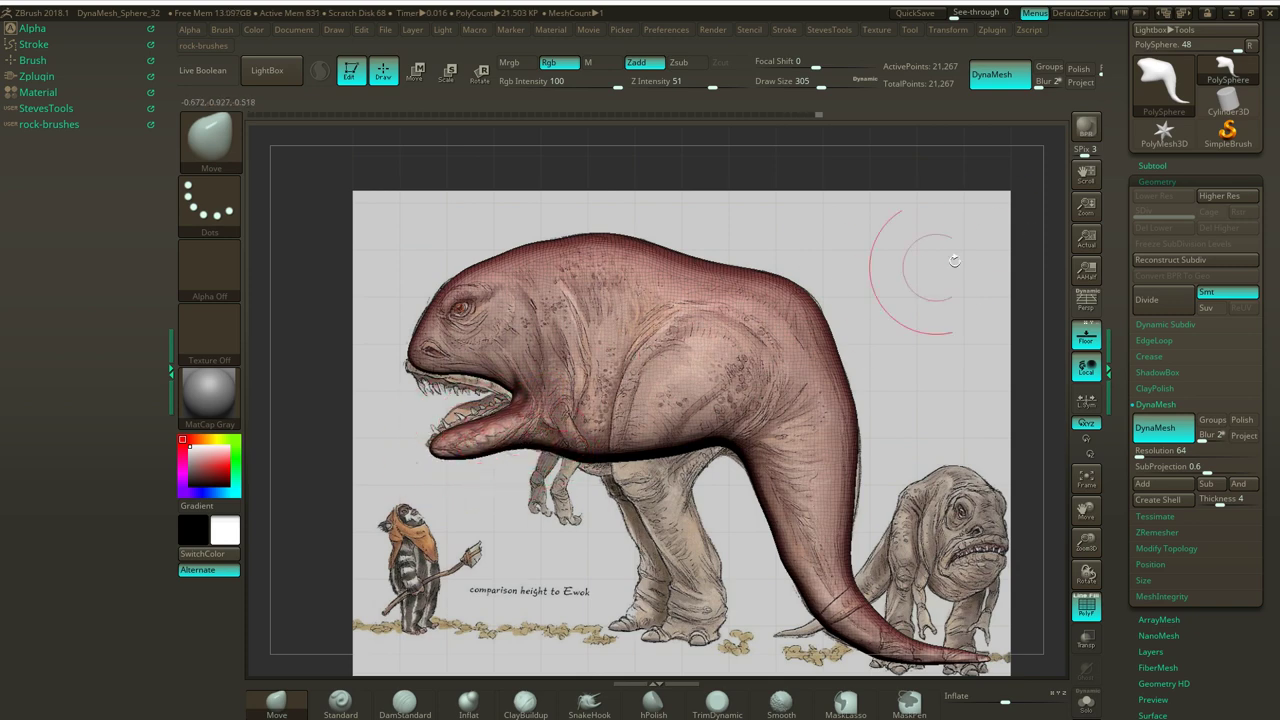
{"action": "left_click_drag", "start_coordinate": [1051, 186], "coordinate": [1028, 206], "text": "ctrl"}
{"action": "left_click_drag", "start_coordinate": [414, 364], "coordinate": [408, 362]}
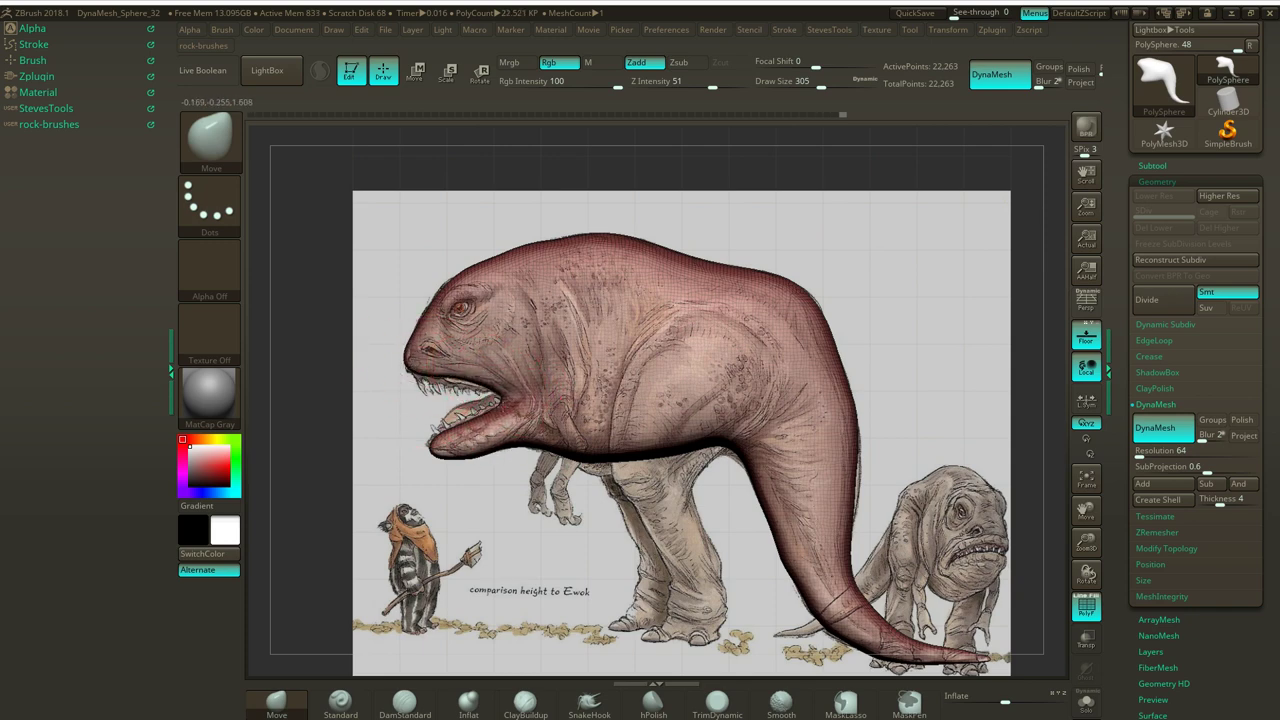
{"action": "left_click_drag", "start_coordinate": [954, 247], "coordinate": [940, 272], "text": "ctrl"}
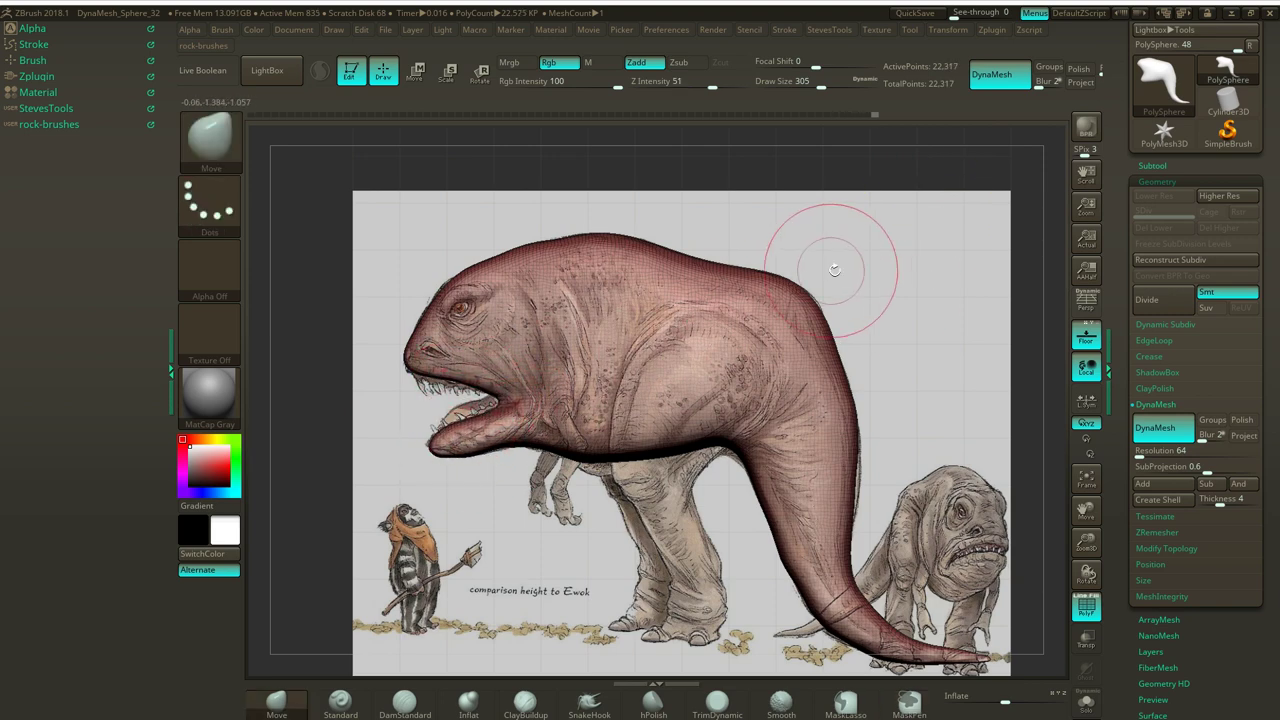
Refine the lower jaw and belly contours with the Move brush, using draw sizes of 192 and 286.
{"action": "key", "text": "s"}
{"action": "left_click_drag", "start_coordinate": [842, 268], "coordinate": [829, 268]}
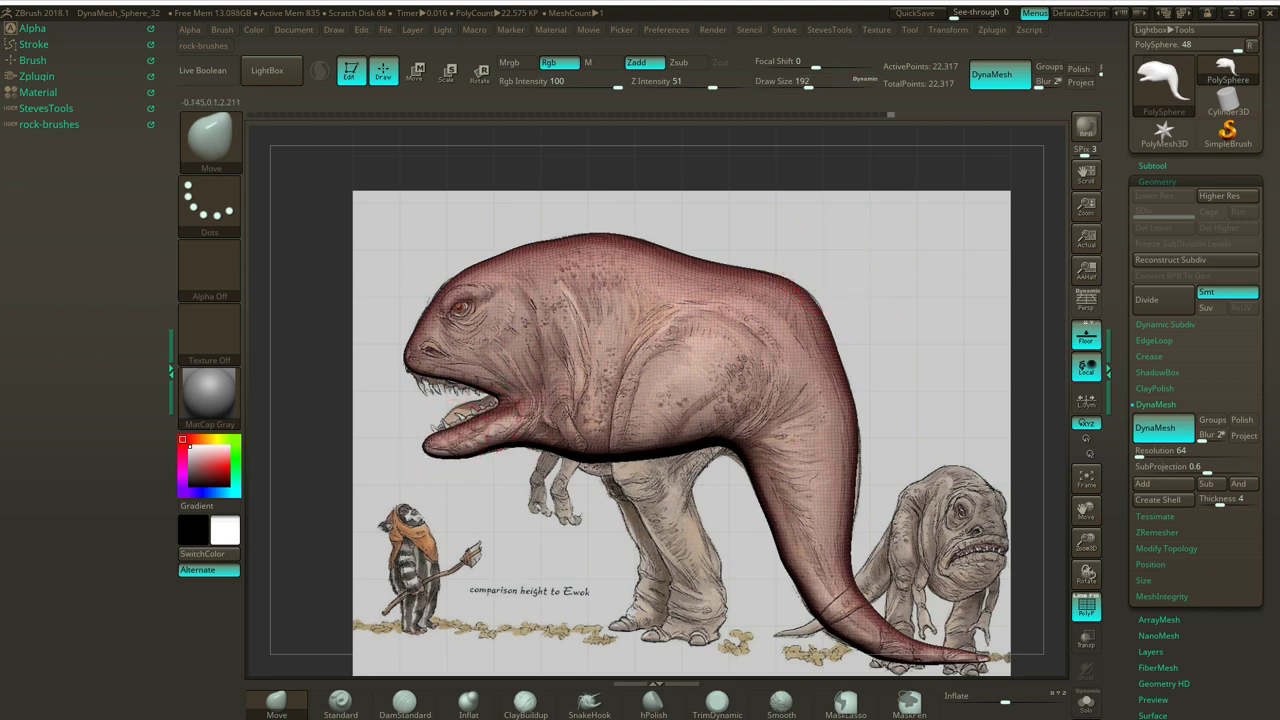
{"action": "left_click_drag", "start_coordinate": [462, 452], "coordinate": [464, 458]}
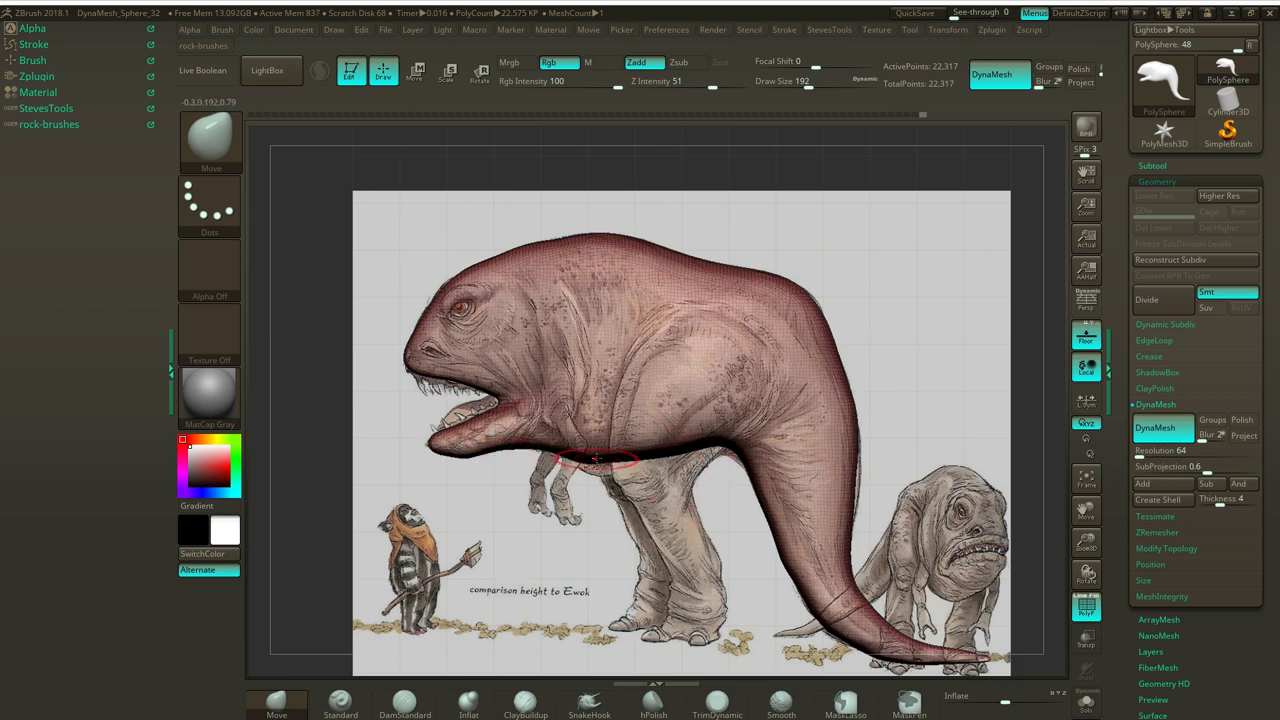
{"action": "left_click_drag", "start_coordinate": [597, 459], "coordinate": [597, 464]}
{"action": "key", "text": "s"}
{"action": "left_click_drag", "start_coordinate": [910, 273], "coordinate": [922, 277]}
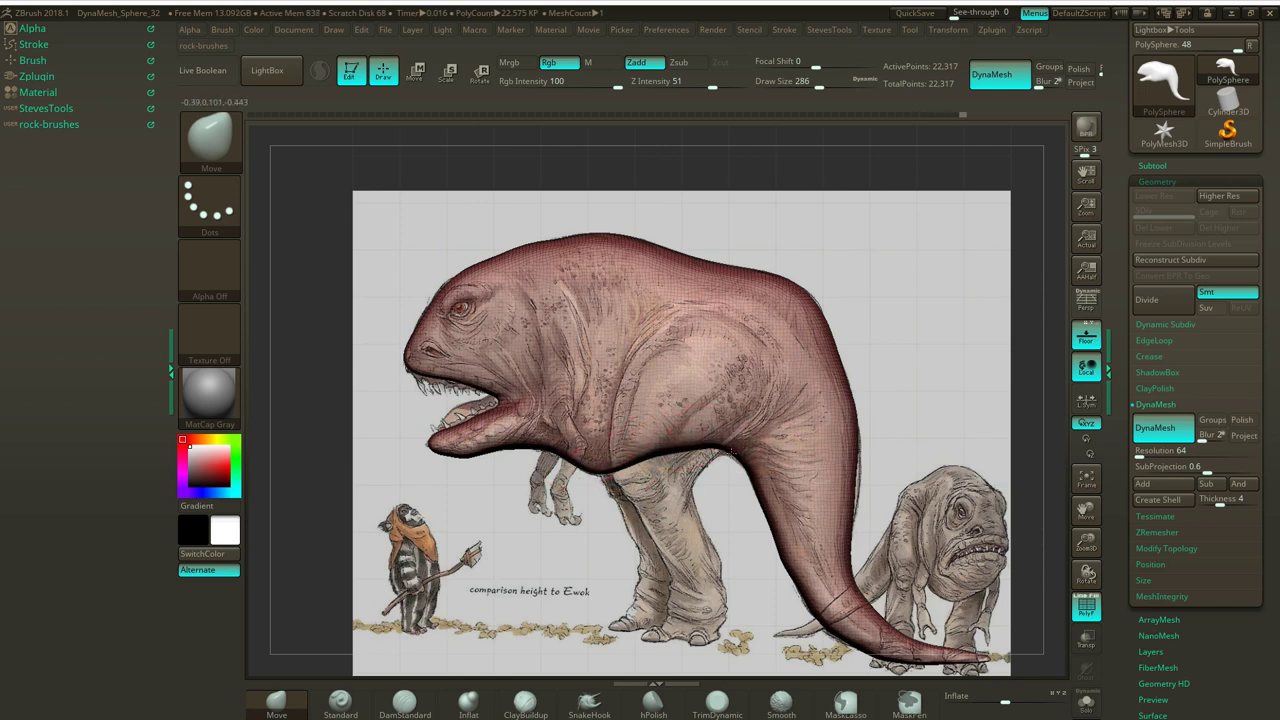
Append a ZSphere as a new subtool alongside the creature's body.
{"action": "left_click_drag", "start_coordinate": [866, 261], "coordinate": [902, 266]}
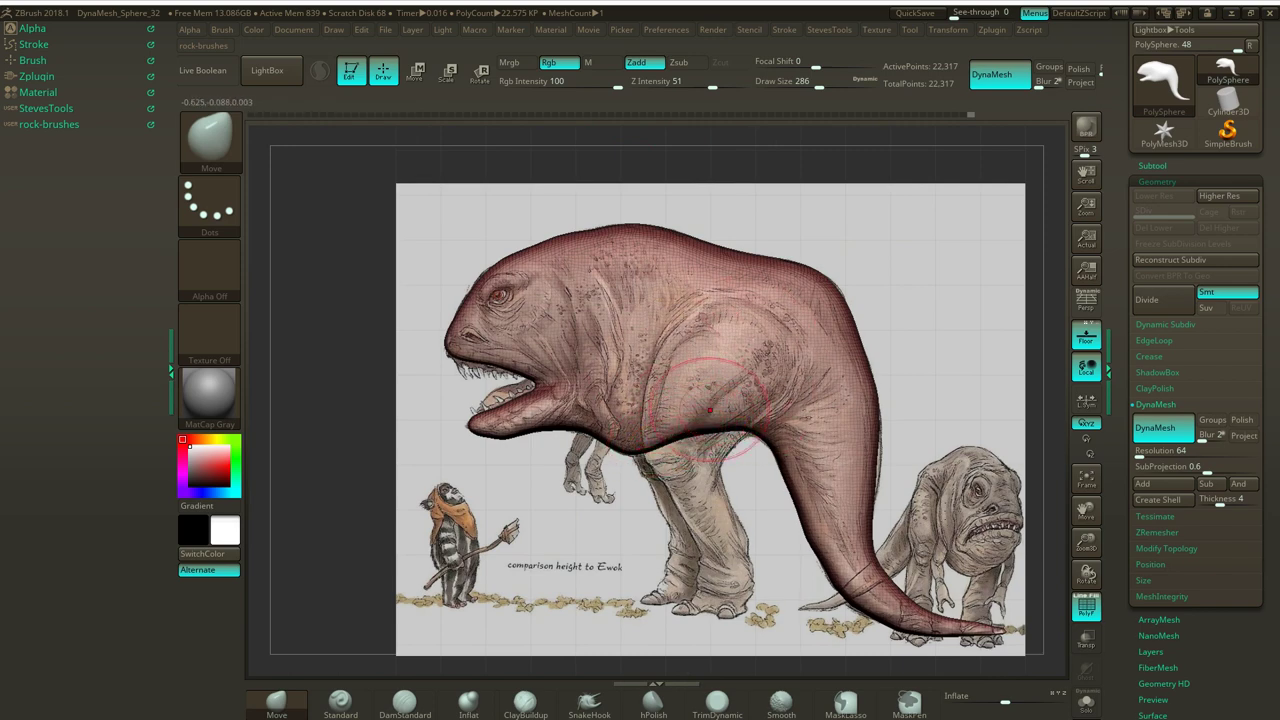
{"action": "mouse_move", "coordinate": [877, 243]}
{"action": "left_mouse_down"}
{"action": "mouse_move", "coordinate": [904, 239]}
{"action": "mouse_move", "coordinate": [866, 246]}
{"action": "mouse_move", "coordinate": [848, 274]}
{"action": "mouse_move", "coordinate": [887, 299]}
{"action": "left_mouse_up"}
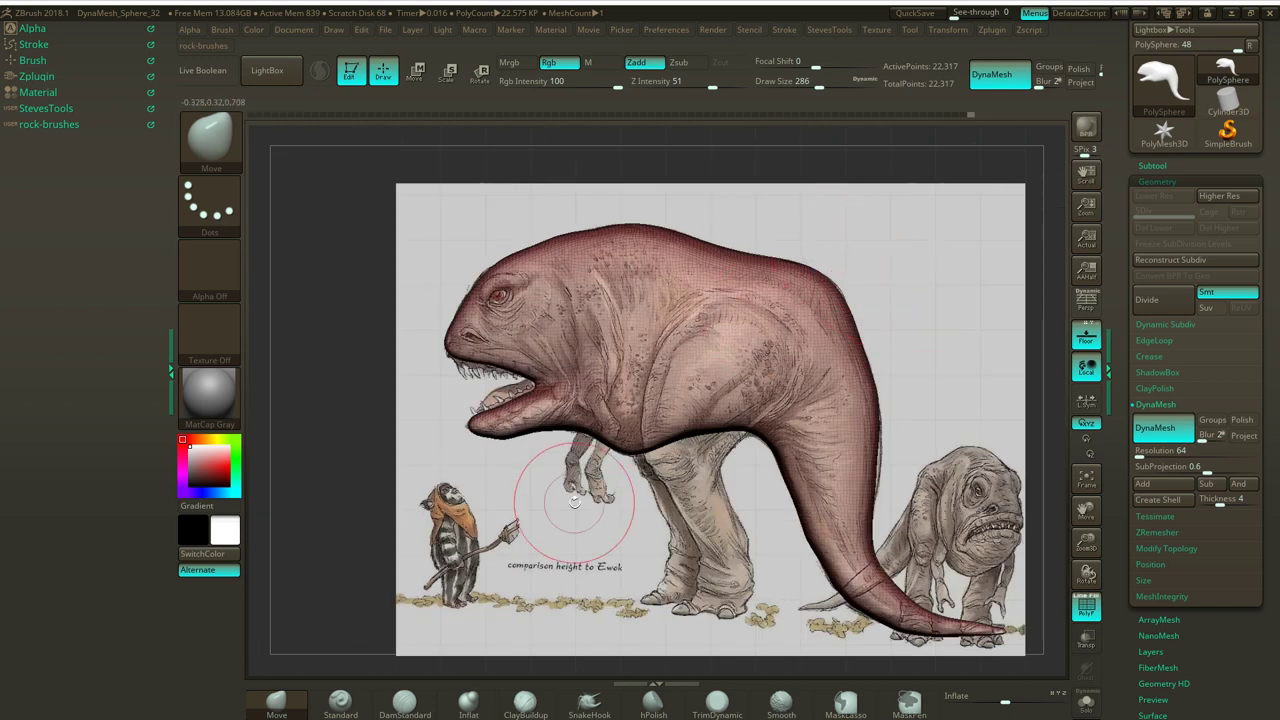
{"action": "left_click_drag", "start_coordinate": [1046, 240], "coordinate": [826, 263], "text": "alt"}
{"action": "left_click", "coordinate": [1174, 182]}
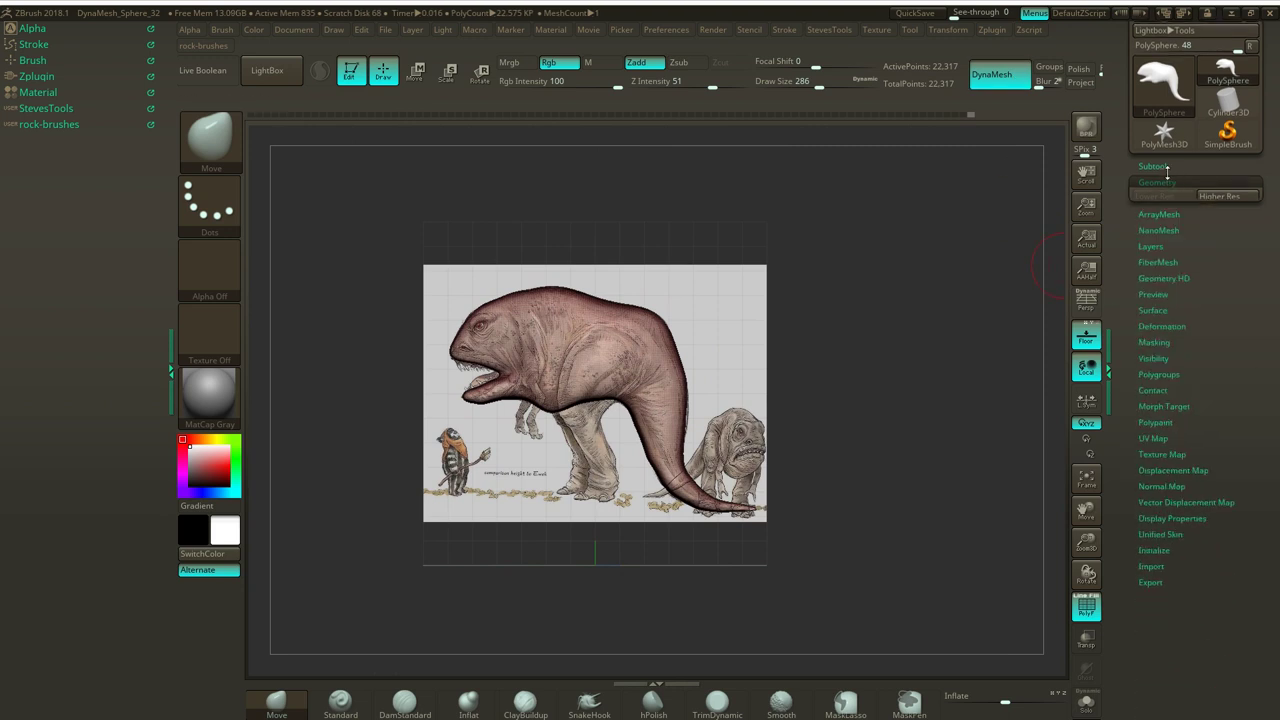
{"action": "left_click", "coordinate": [1167, 169]}
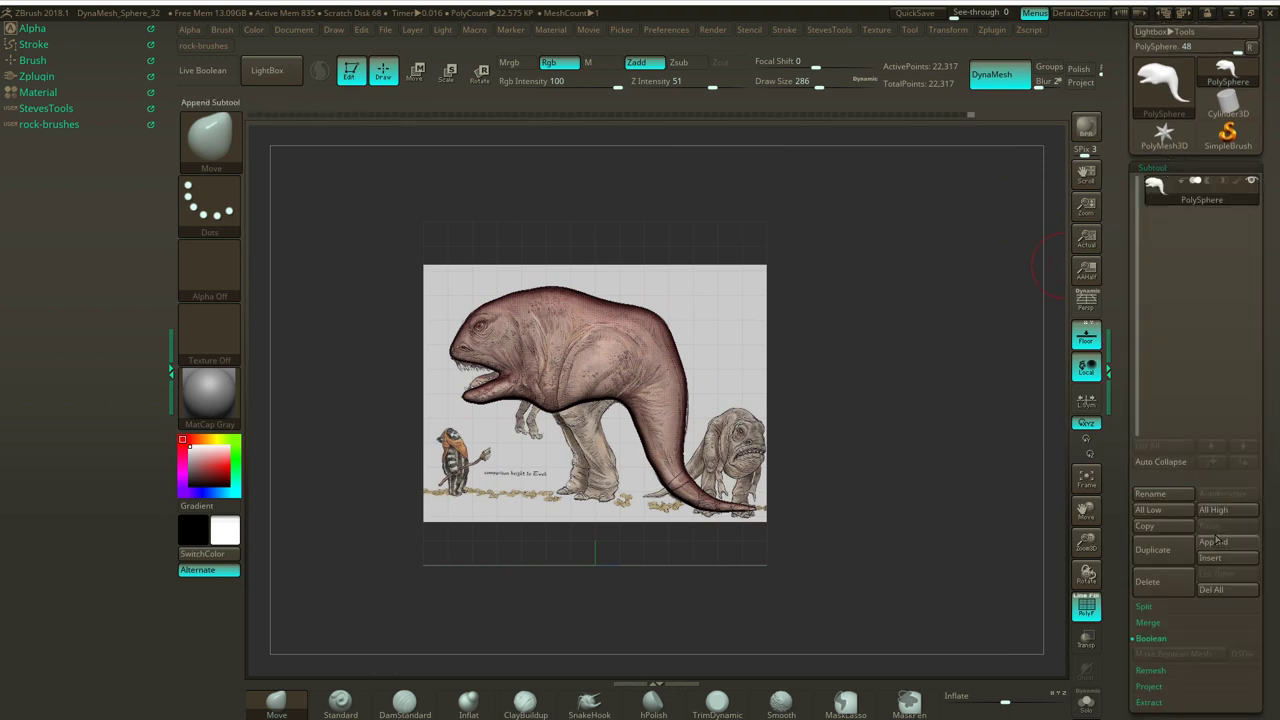
{"action": "left_click", "coordinate": [1213, 541]}
{"action": "left_click", "coordinate": [830, 492]}
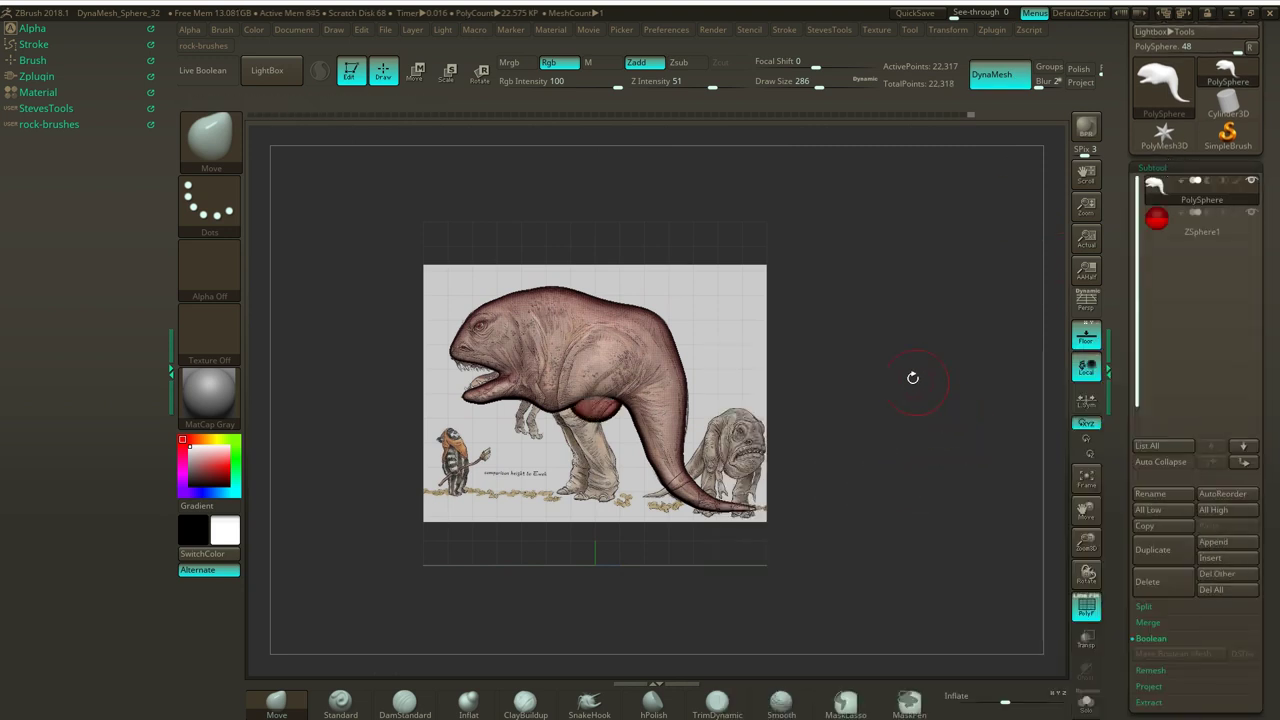
Select the ZSphere subtool, raise it into the hip area, and turn on Transparency with Ghost to see through the body.
{"action": "left_click_drag", "start_coordinate": [839, 352], "coordinate": [995, 373], "text": "alt"}
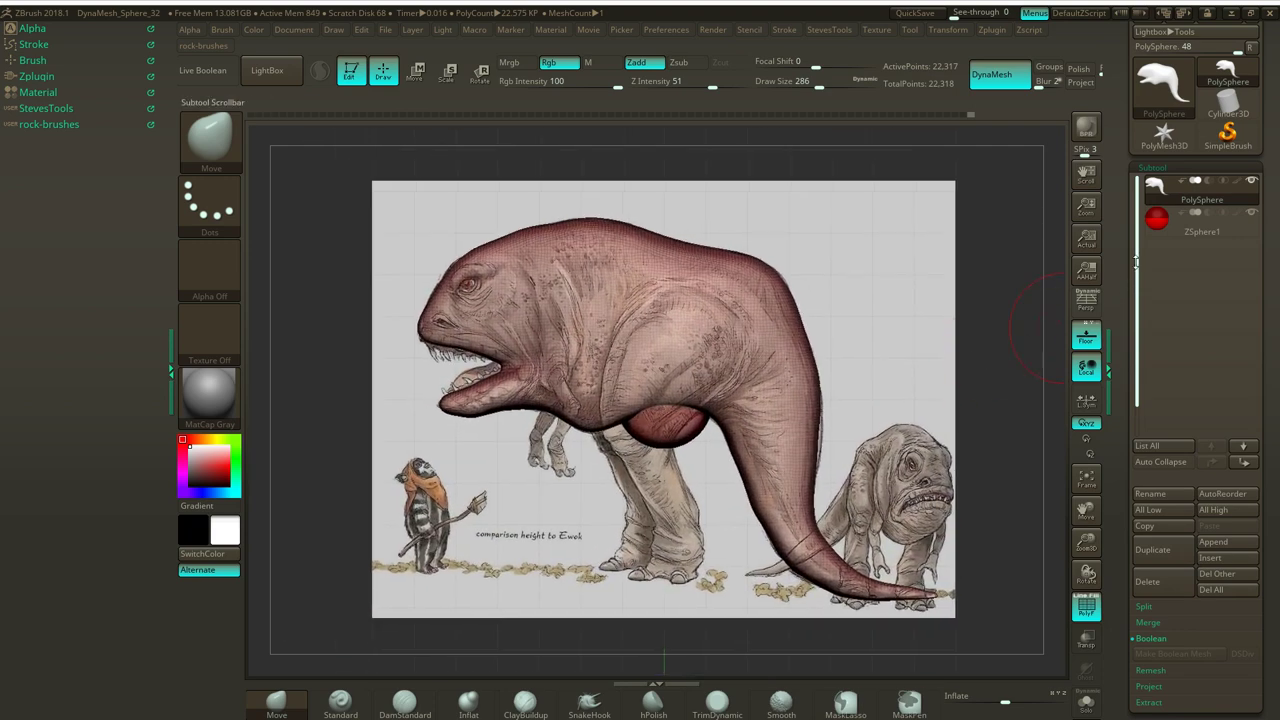
{"action": "key", "text": "w"}
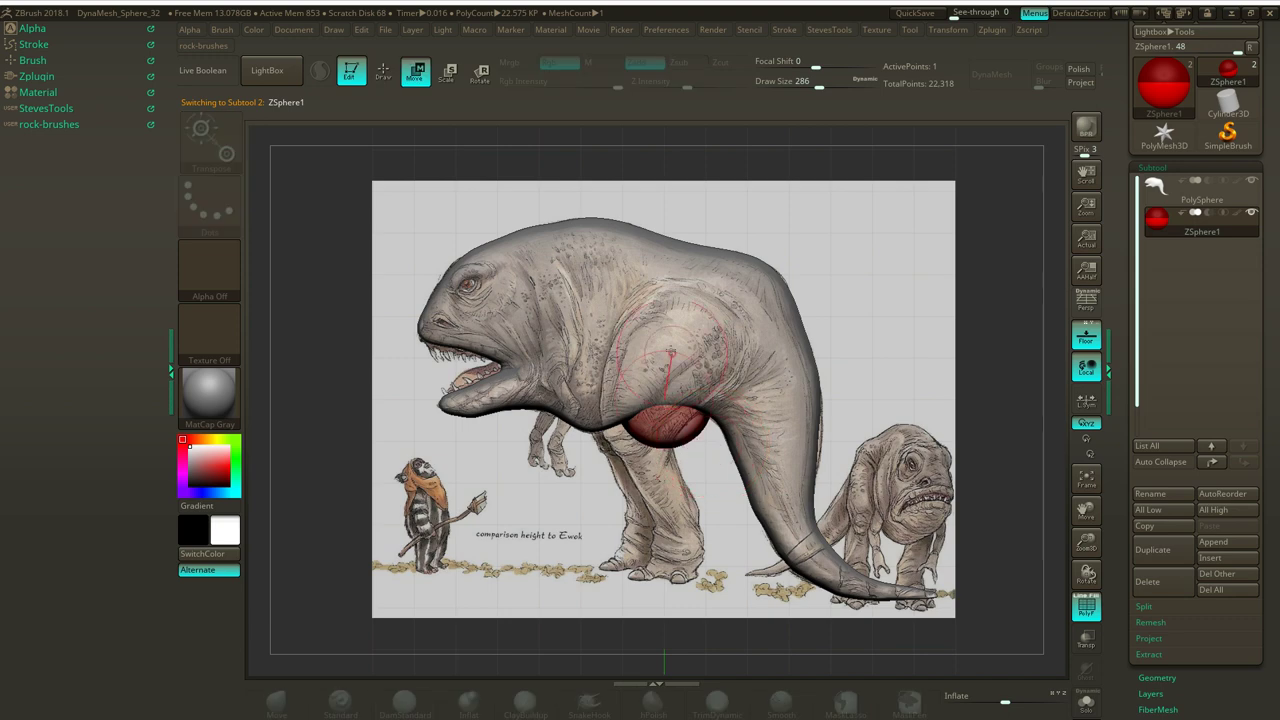
{"action": "left_click_drag", "start_coordinate": [668, 420], "coordinate": [668, 370]}
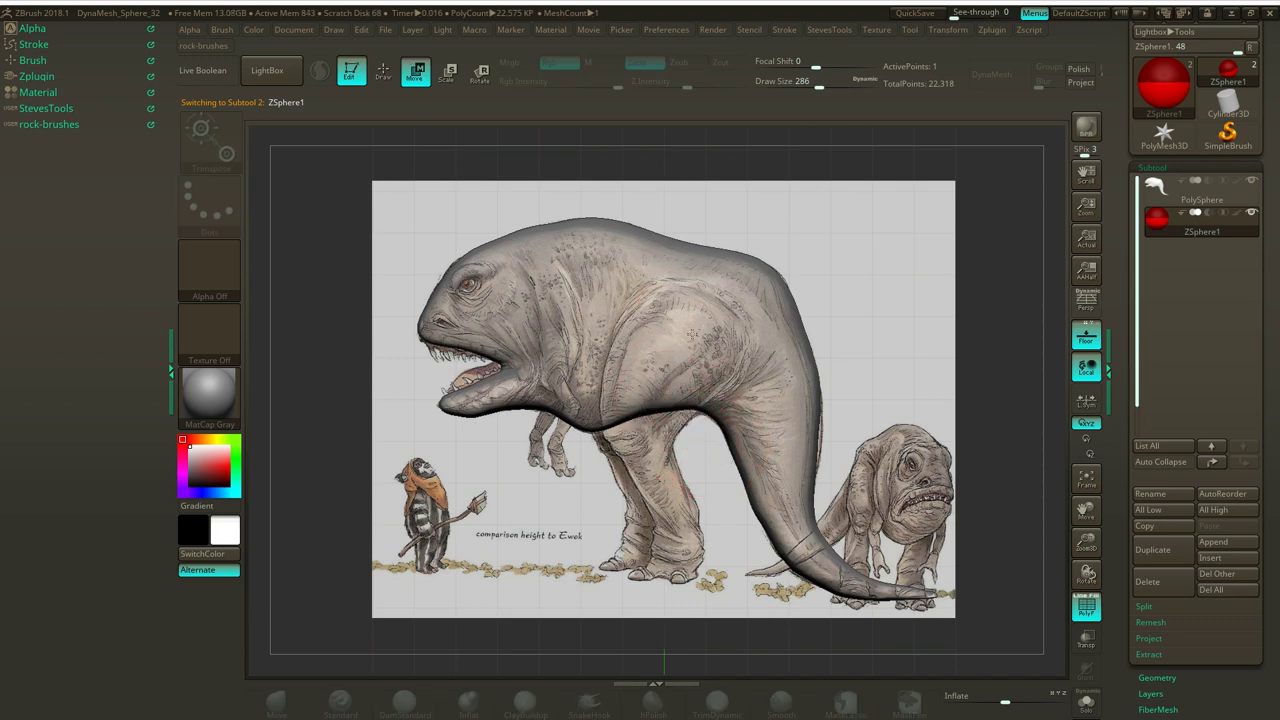
{"action": "left_click", "coordinate": [1092, 637]}
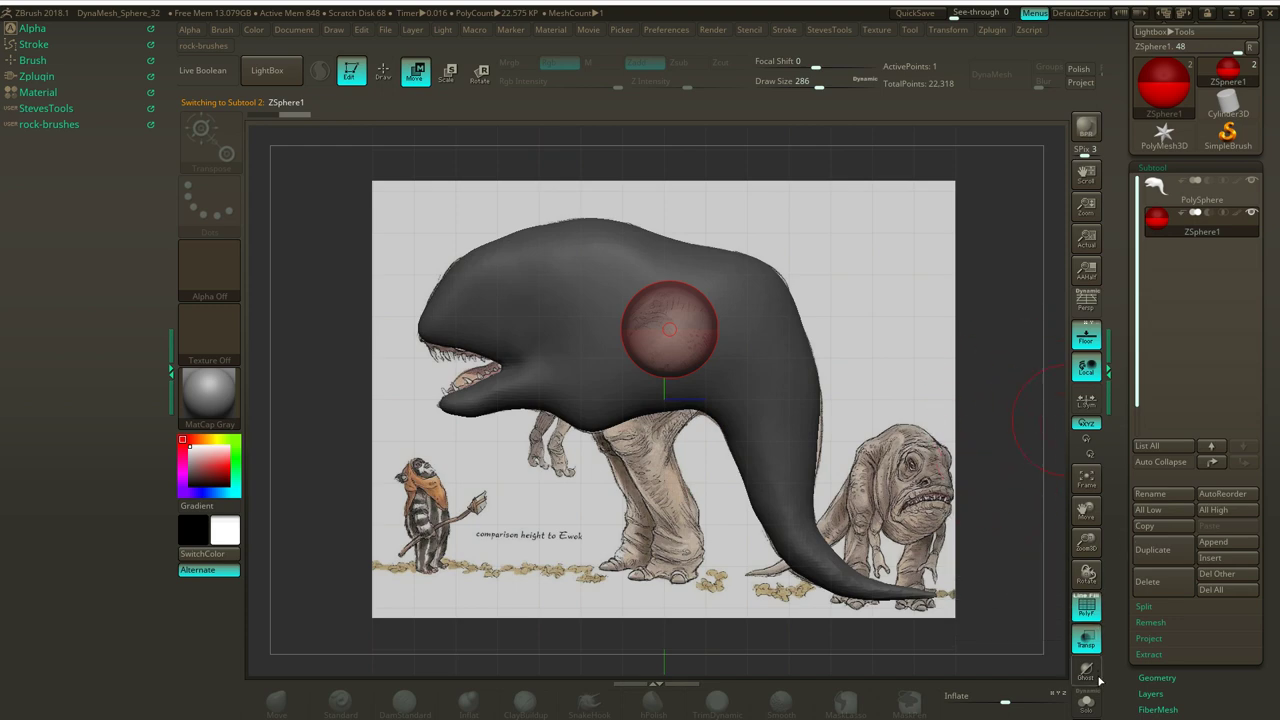
{"action": "left_click", "coordinate": [1087, 672]}
Position the ZSphere over the reference's thigh and offset it sideways from the body's centre.
{"action": "mouse_move", "coordinate": [680, 316]}
{"action": "left_mouse_down"}
{"action": "mouse_move", "coordinate": [716, 321]}
{"action": "mouse_move", "coordinate": [693, 331]}
{"action": "left_mouse_up"}
{"action": "left_click_drag", "start_coordinate": [862, 266], "coordinate": [888, 269], "text": "alt"}
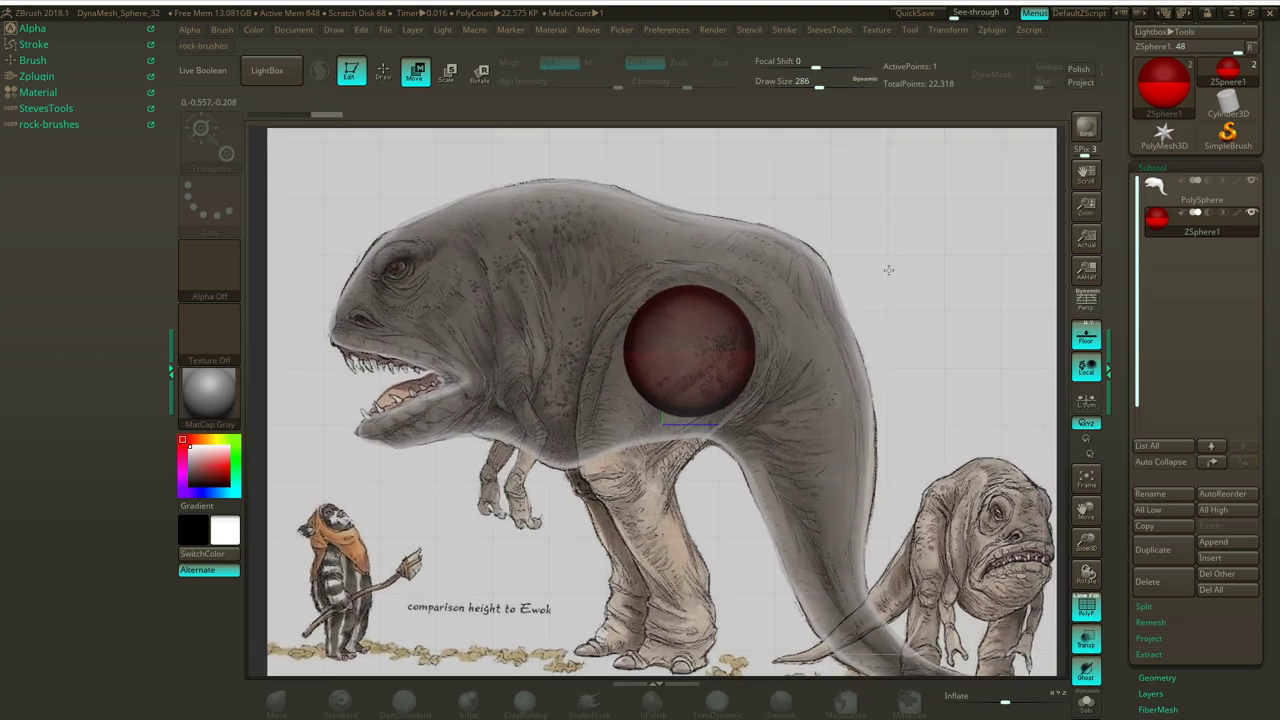
{"action": "left_click_drag", "start_coordinate": [708, 346], "coordinate": [715, 341]}
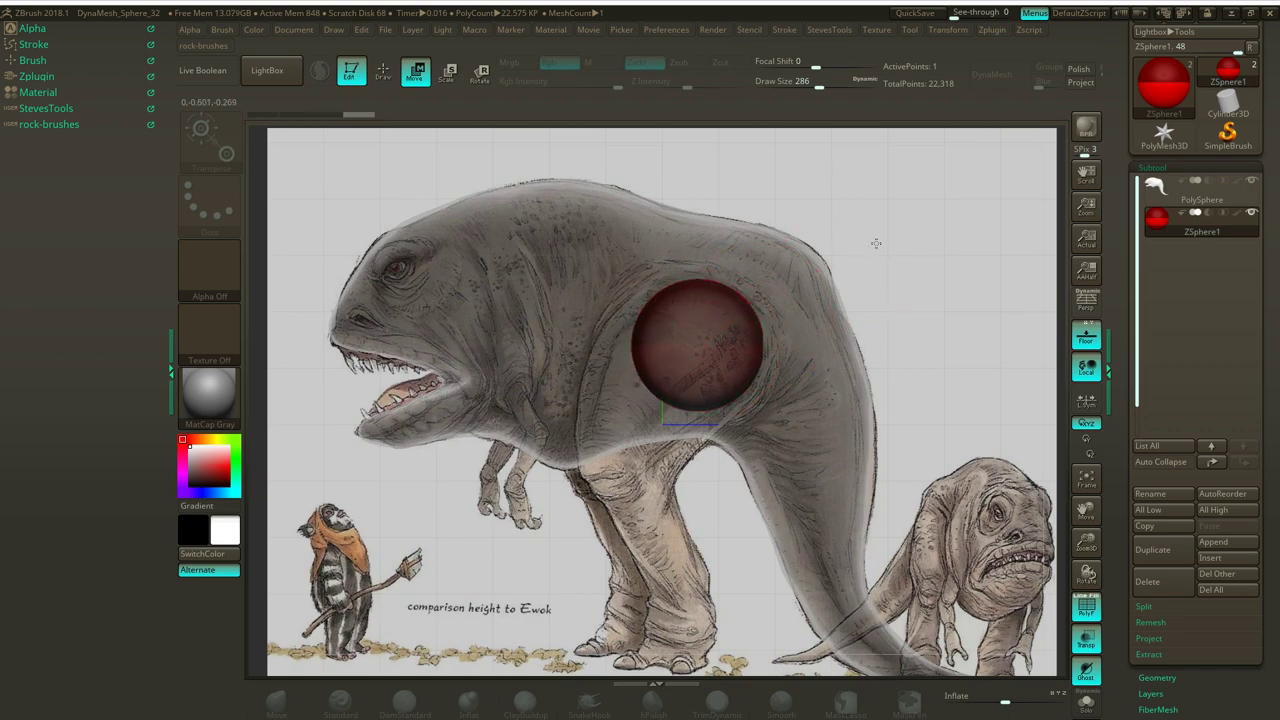
{"action": "left_click_drag", "start_coordinate": [877, 243], "coordinate": [909, 244]}
{"action": "left_click_drag", "start_coordinate": [729, 355], "coordinate": [794, 384]}
{"action": "left_click_drag", "start_coordinate": [894, 305], "coordinate": [834, 315]}
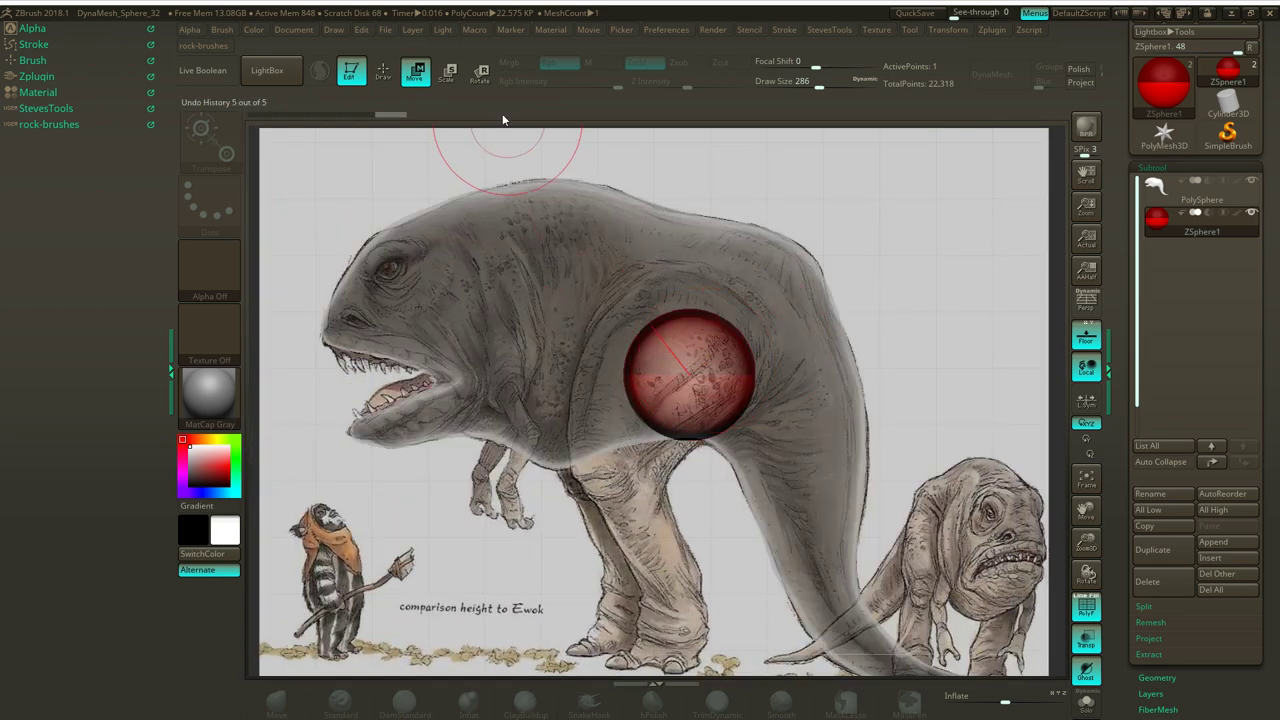
Scale the ZSphere up to the thigh's width and shift it up and forward over the reference's hip.
{"action": "left_click", "coordinate": [443, 77]}
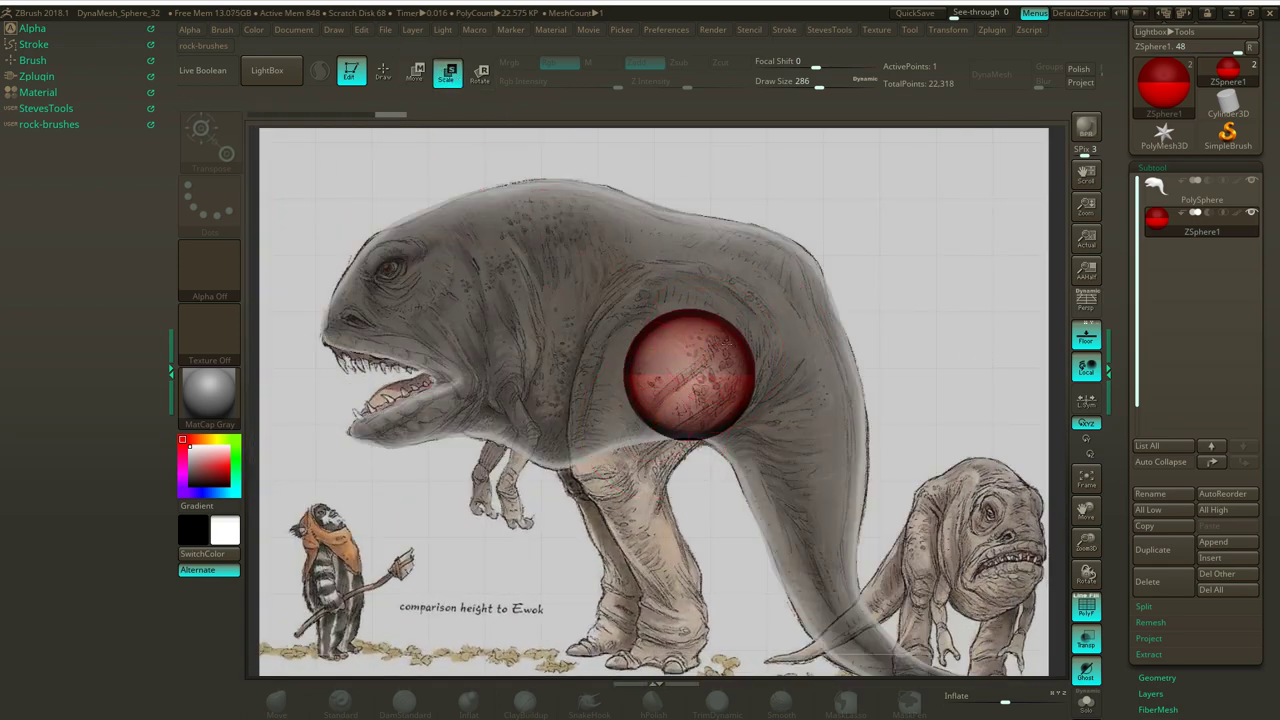
{"action": "left_click_drag", "start_coordinate": [728, 342], "coordinate": [730, 339]}
{"action": "left_click_drag", "start_coordinate": [923, 383], "coordinate": [976, 412]}
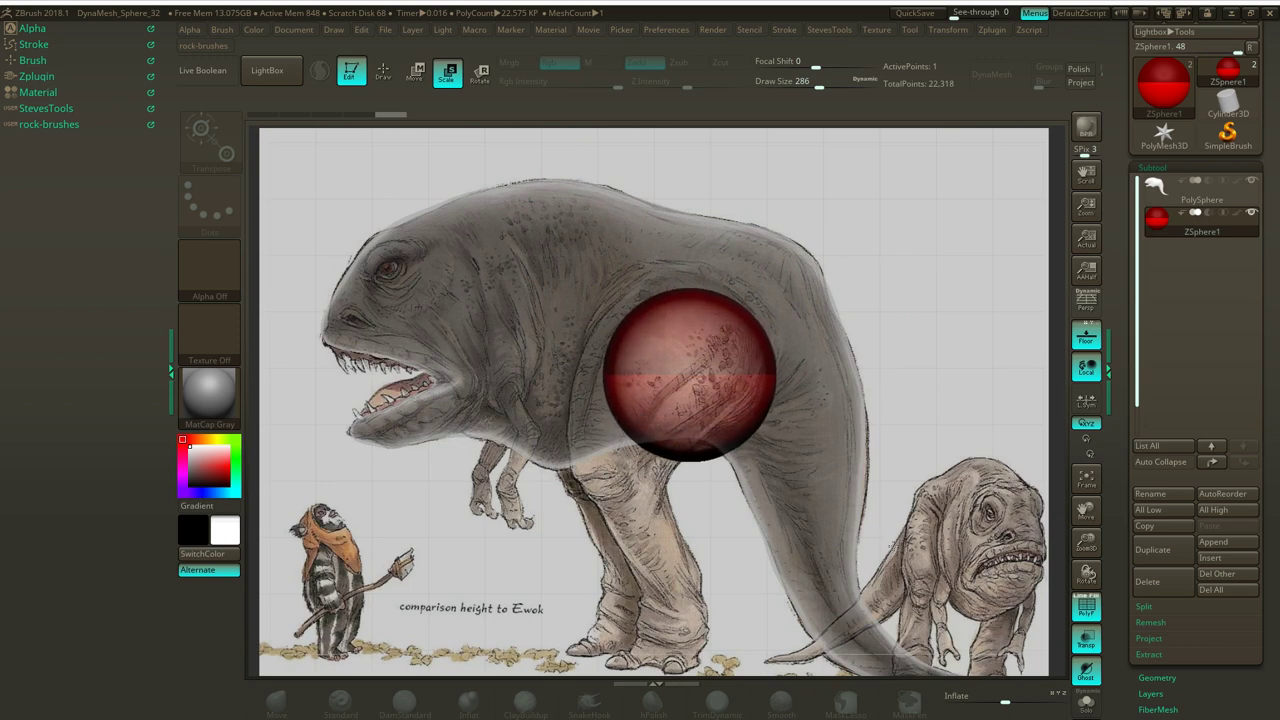
{"action": "key", "text": "w"}
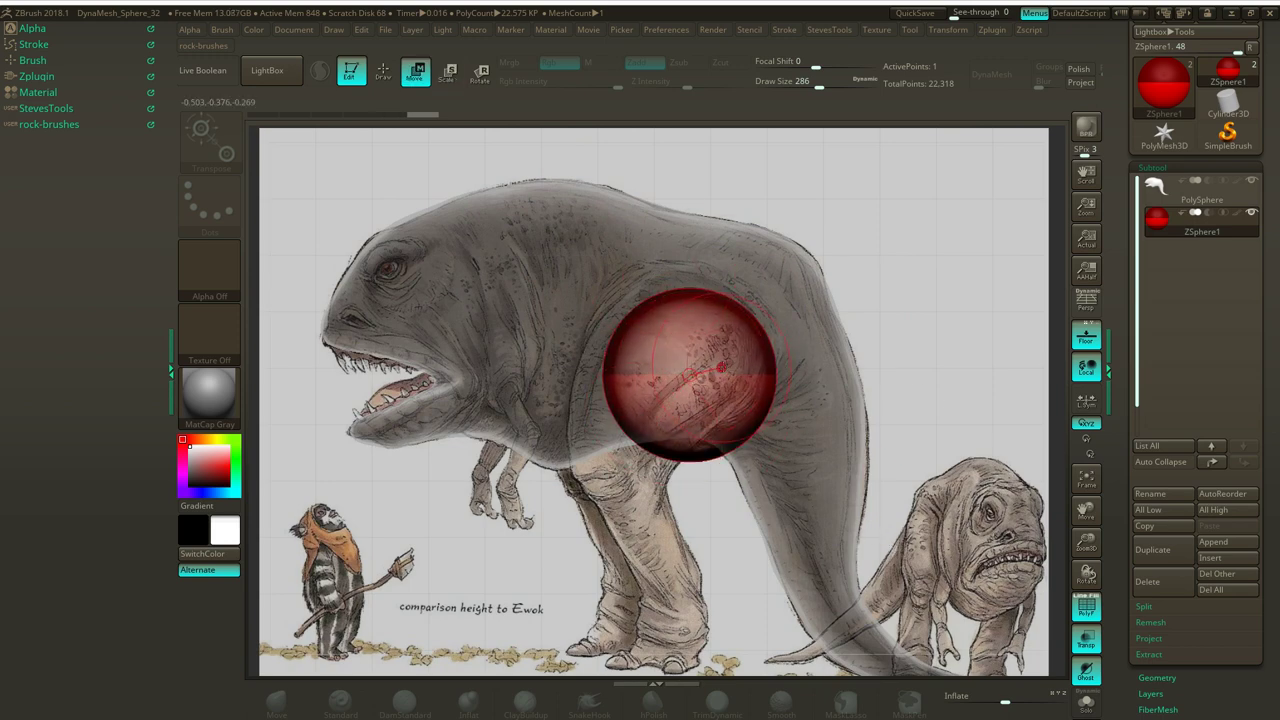
{"action": "left_click_drag", "start_coordinate": [690, 377], "coordinate": [673, 357]}
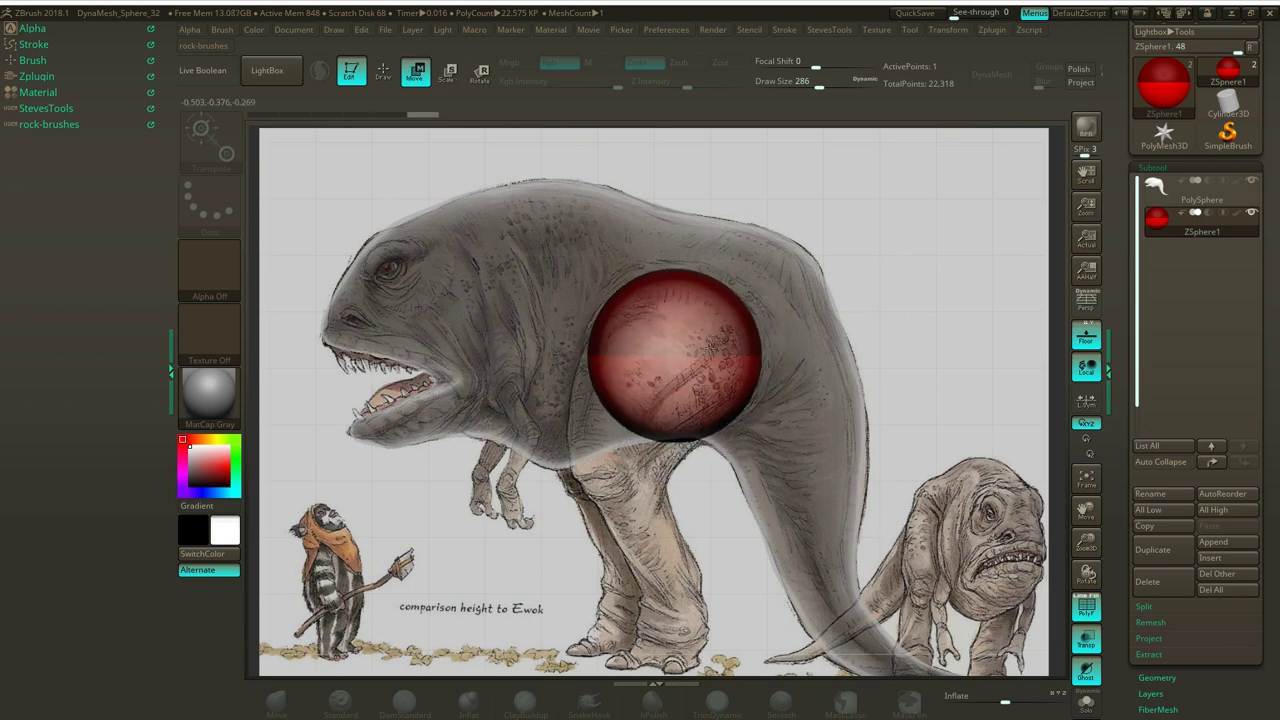
Adjust the hip ZSphere's offset from the body and realign it with the thigh in the side view.
{"action": "left_click_drag", "start_coordinate": [911, 237], "coordinate": [972, 240]}
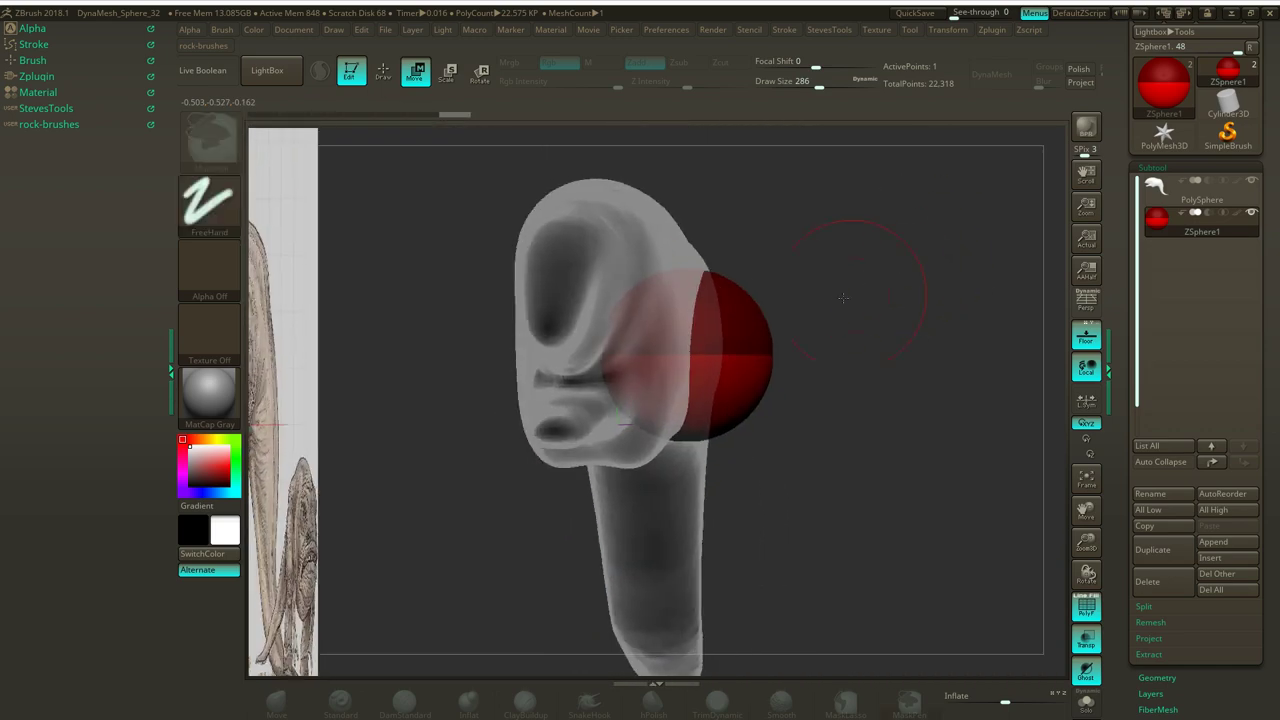
{"action": "left_click_drag", "start_coordinate": [868, 325], "coordinate": [802, 316]}
{"action": "left_click_drag", "start_coordinate": [875, 270], "coordinate": [937, 266]}
{"action": "left_click_drag", "start_coordinate": [905, 309], "coordinate": [833, 315]}
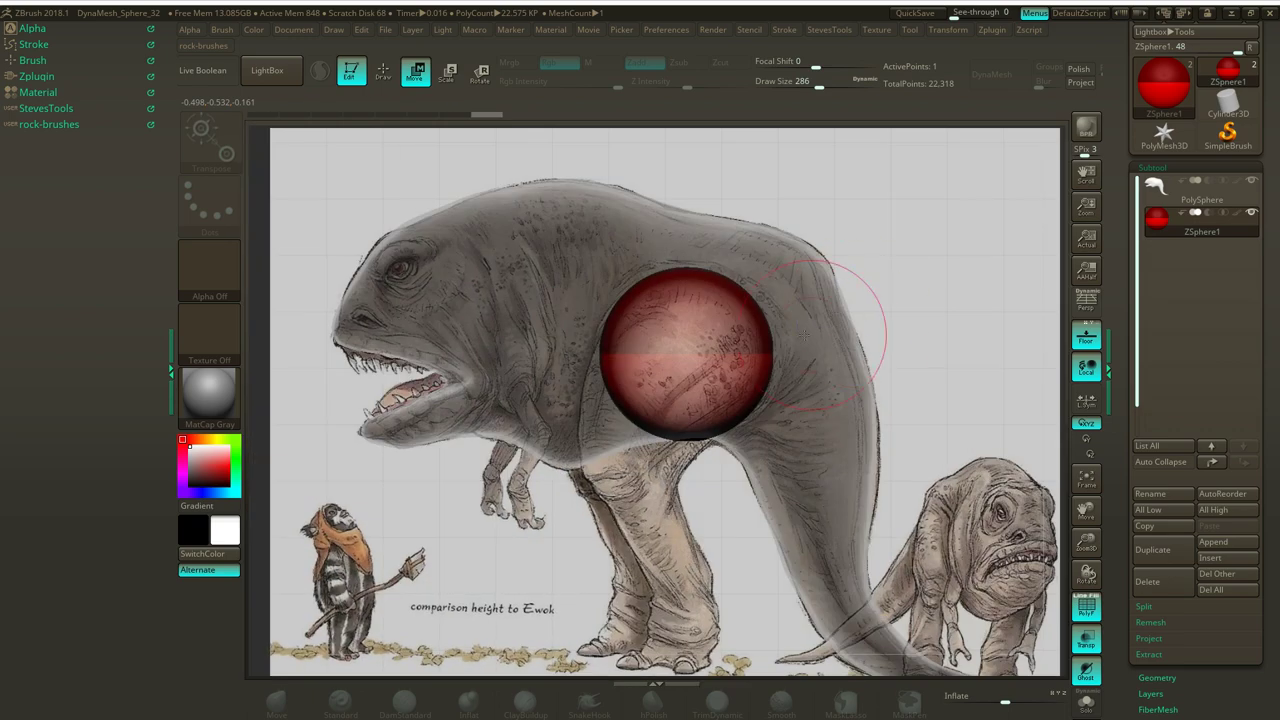
{"action": "left_click_drag", "start_coordinate": [720, 354], "coordinate": [727, 356]}
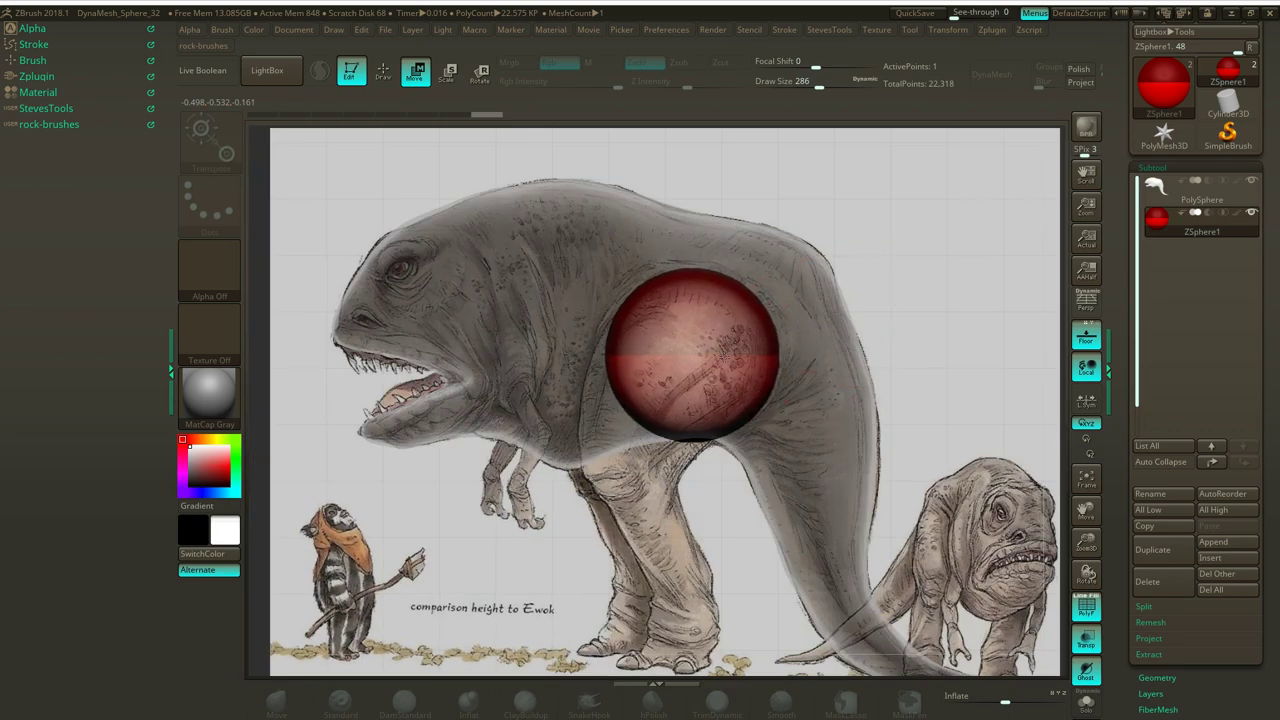
Add a child ZSphere below the hip and move it down and forward to the reference's knee.
{"action": "left_click_drag", "start_coordinate": [908, 293], "coordinate": [945, 293]}
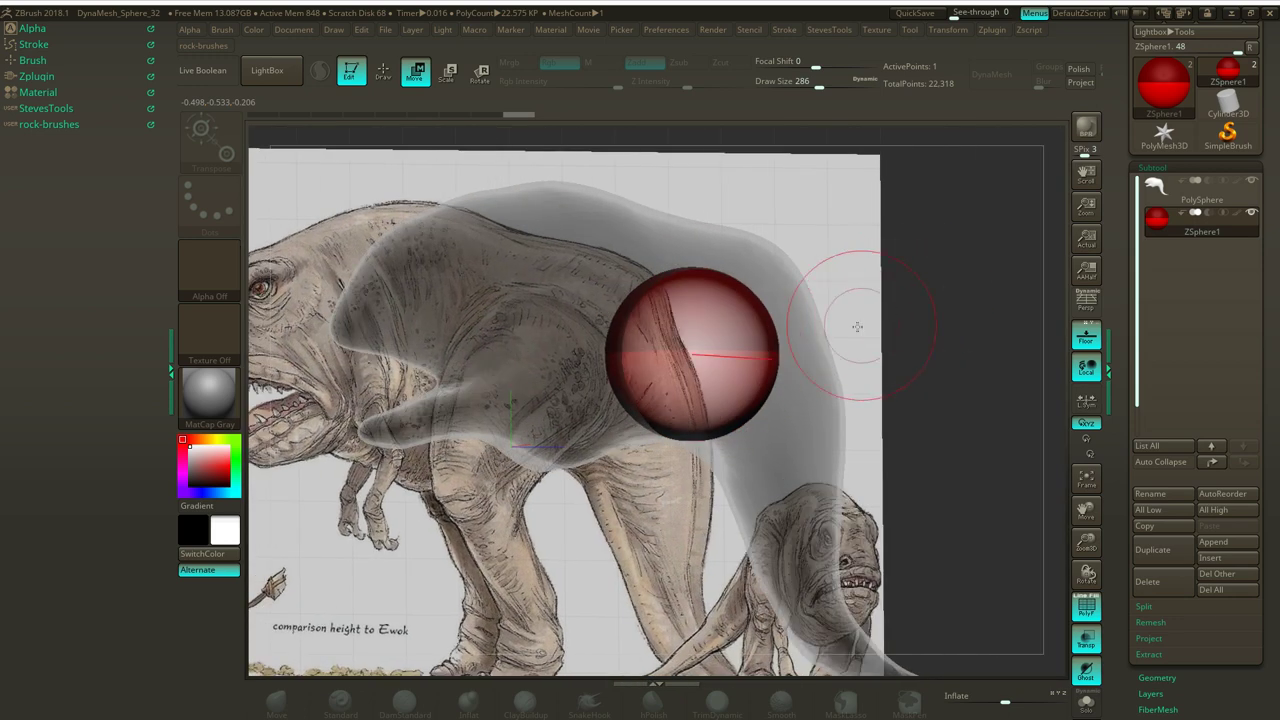
{"action": "key", "text": "q"}
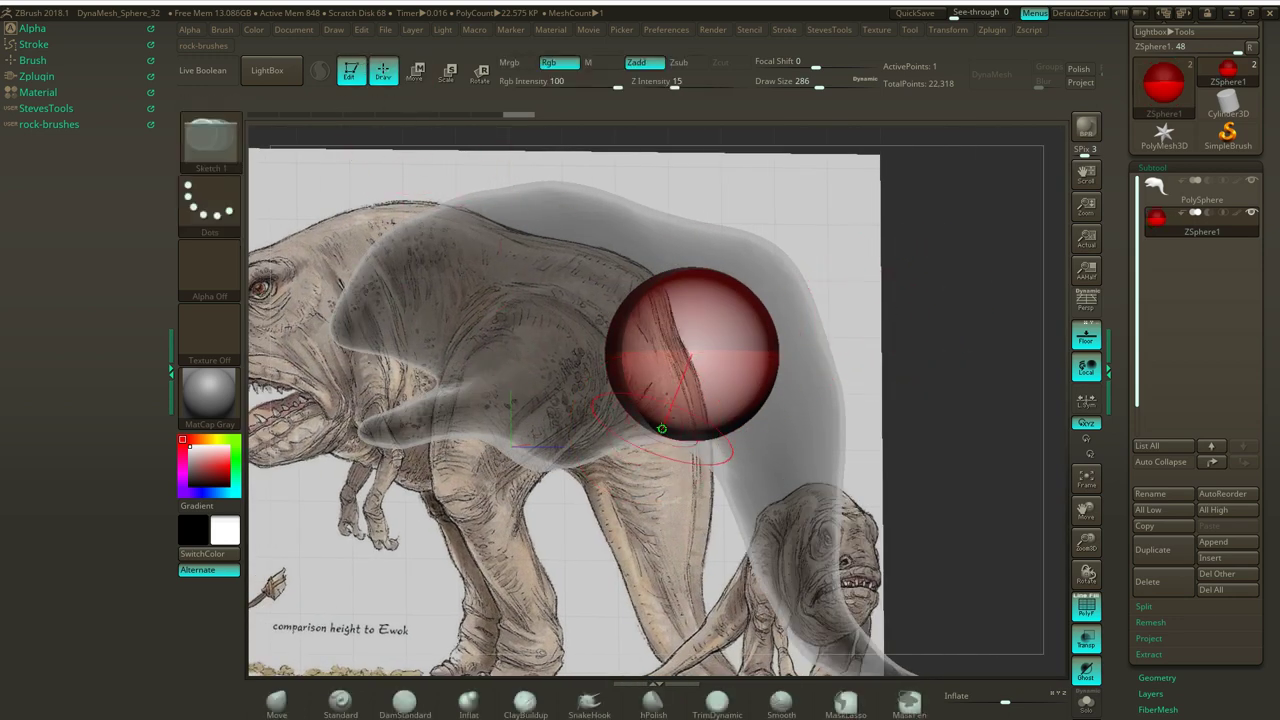
{"action": "left_click_drag", "start_coordinate": [662, 428], "coordinate": [652, 432]}
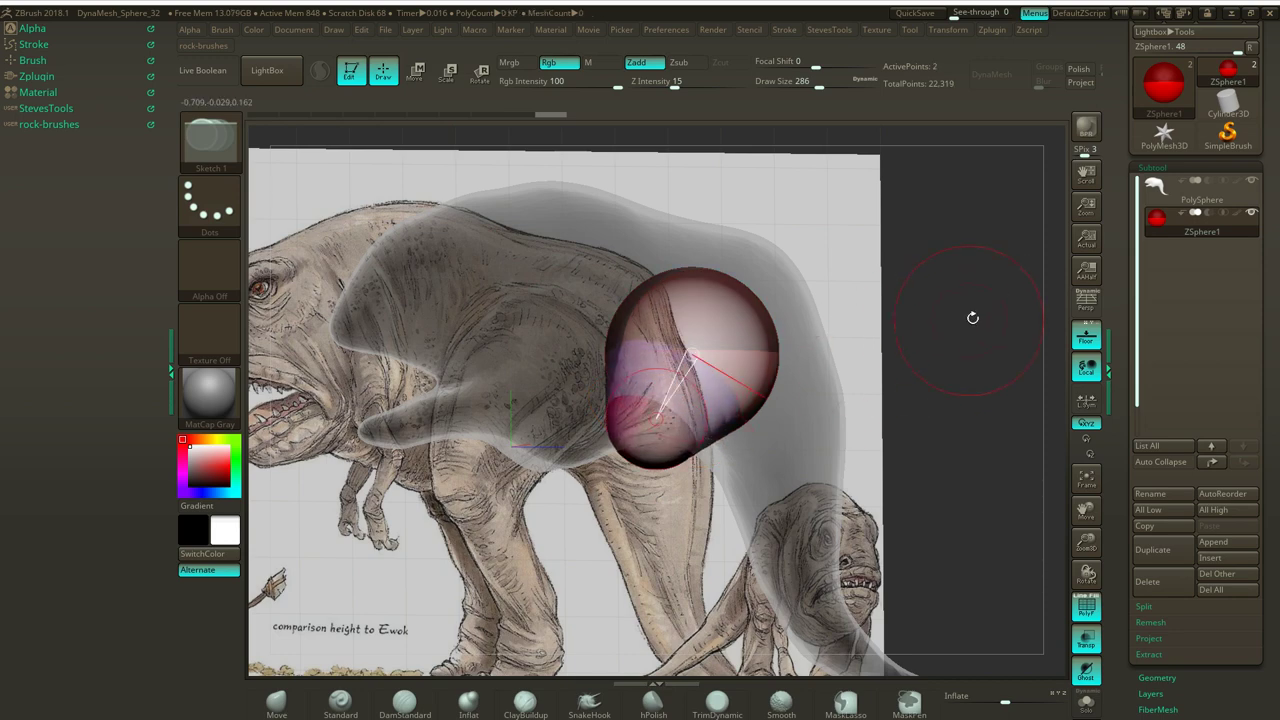
{"action": "left_click_drag", "start_coordinate": [971, 317], "coordinate": [920, 320]}
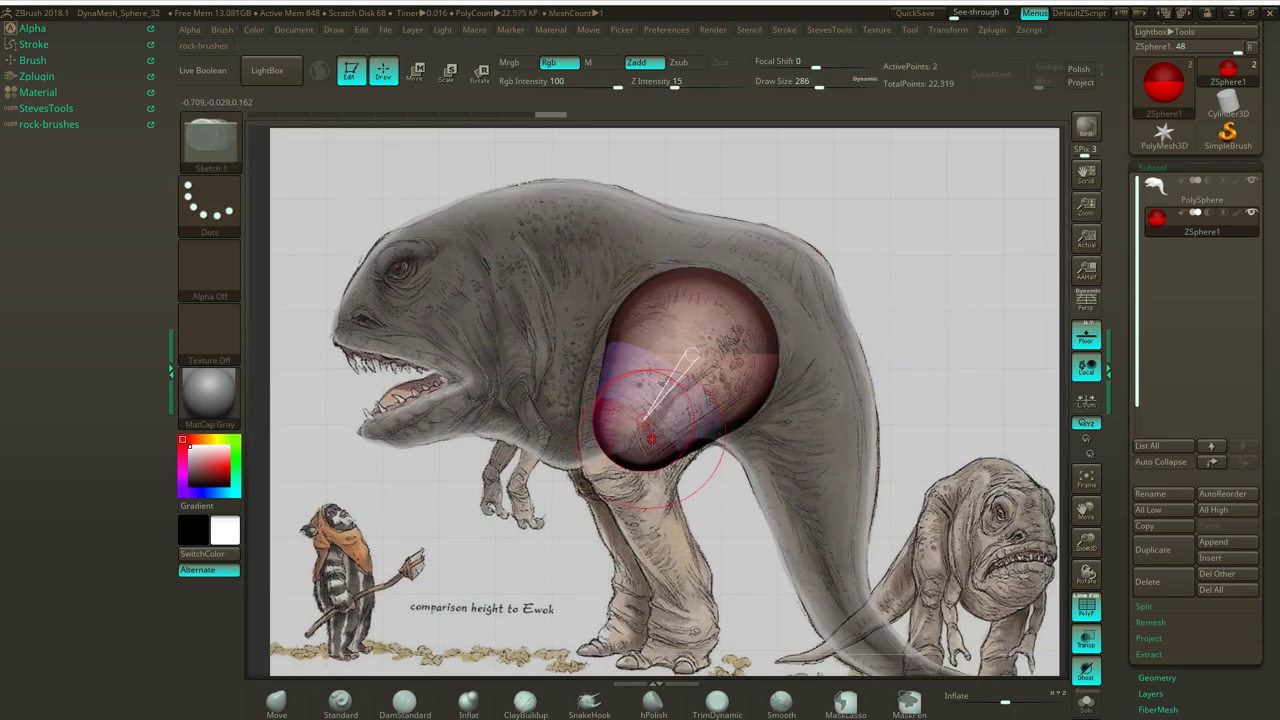
{"action": "key", "text": "w"}
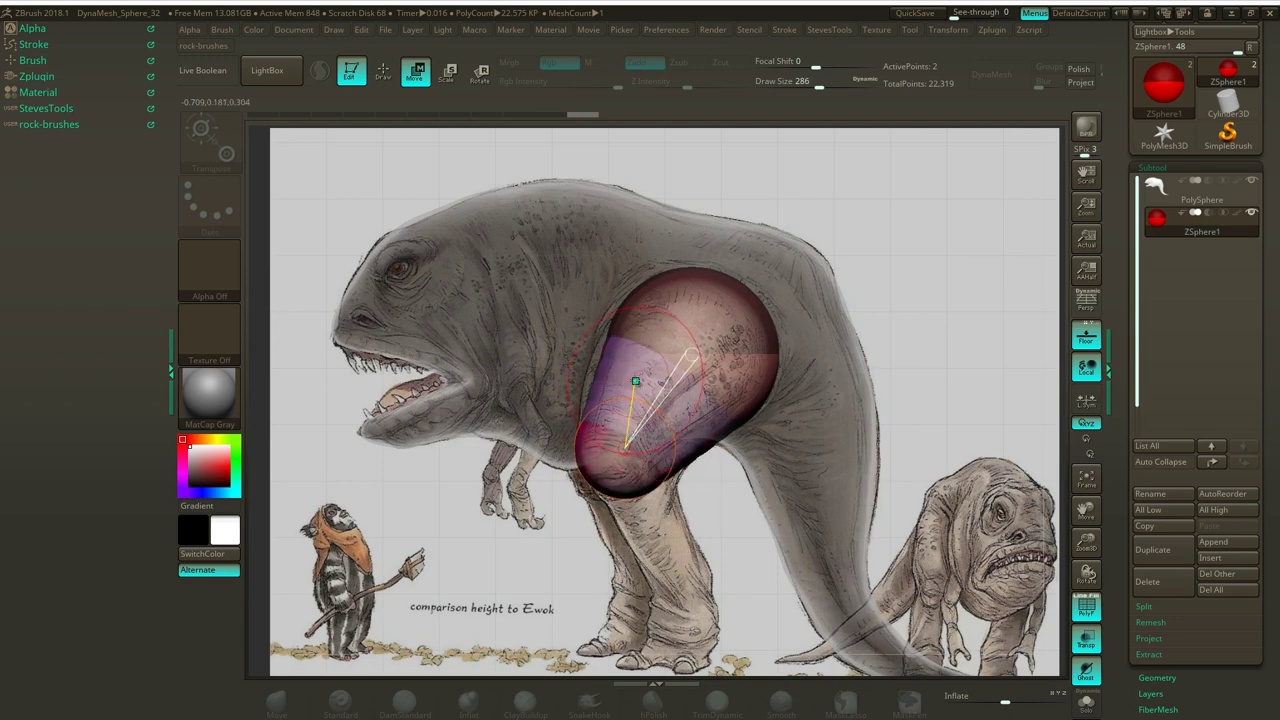
Insert a ZSphere midway between hip and knee and shift it to follow the thigh's front contour.
{"action": "key", "text": "q"}
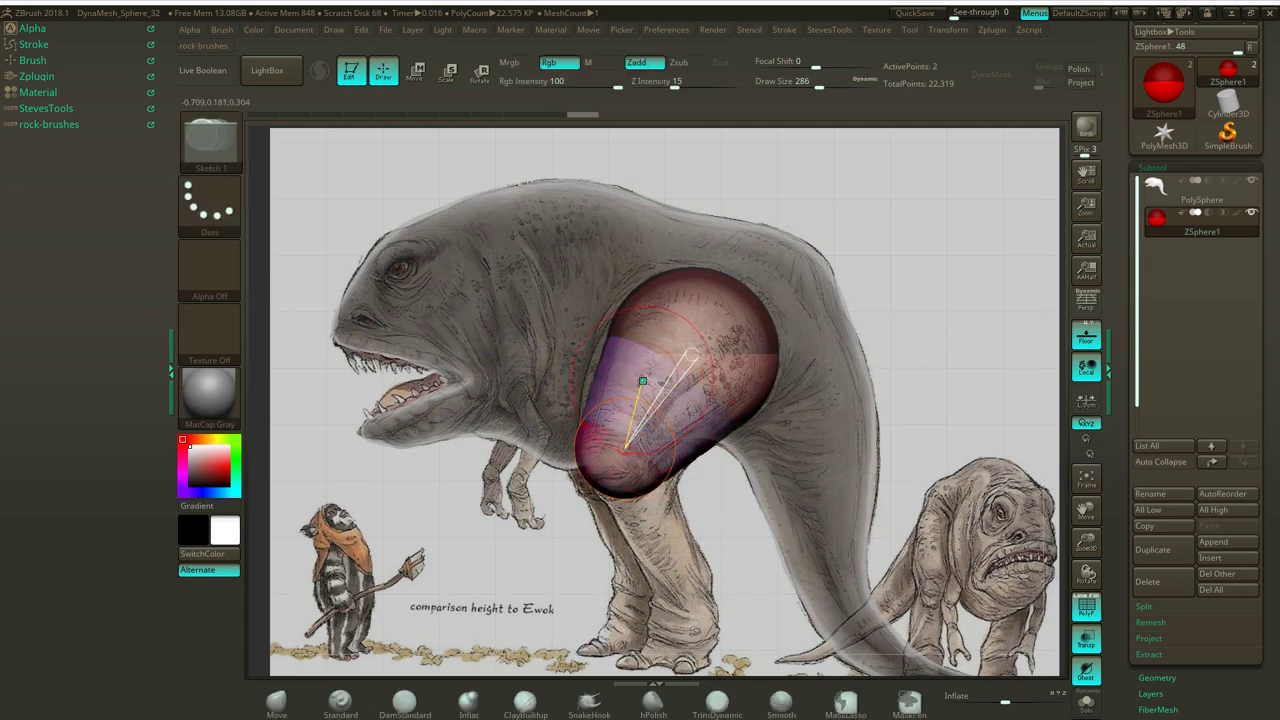
{"action": "left_click", "coordinate": [649, 378]}
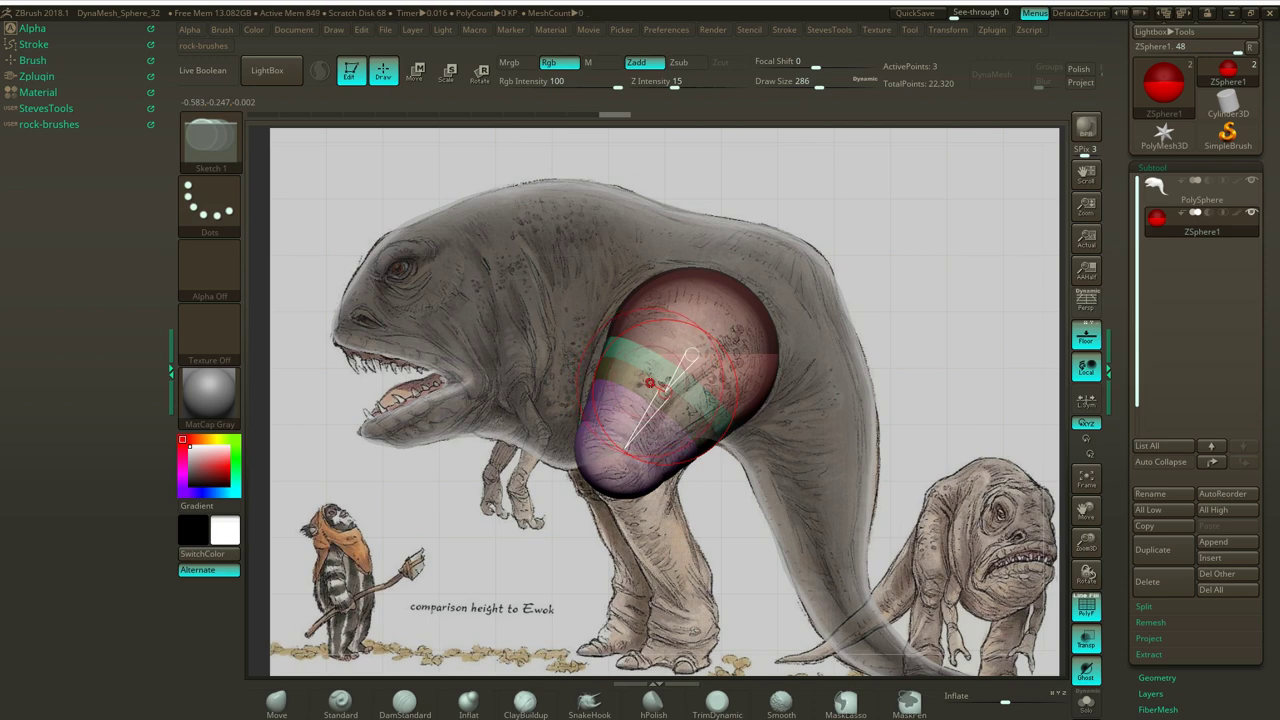
{"action": "key", "text": "w"}
{"action": "left_click_drag", "start_coordinate": [662, 387], "coordinate": [651, 385]}
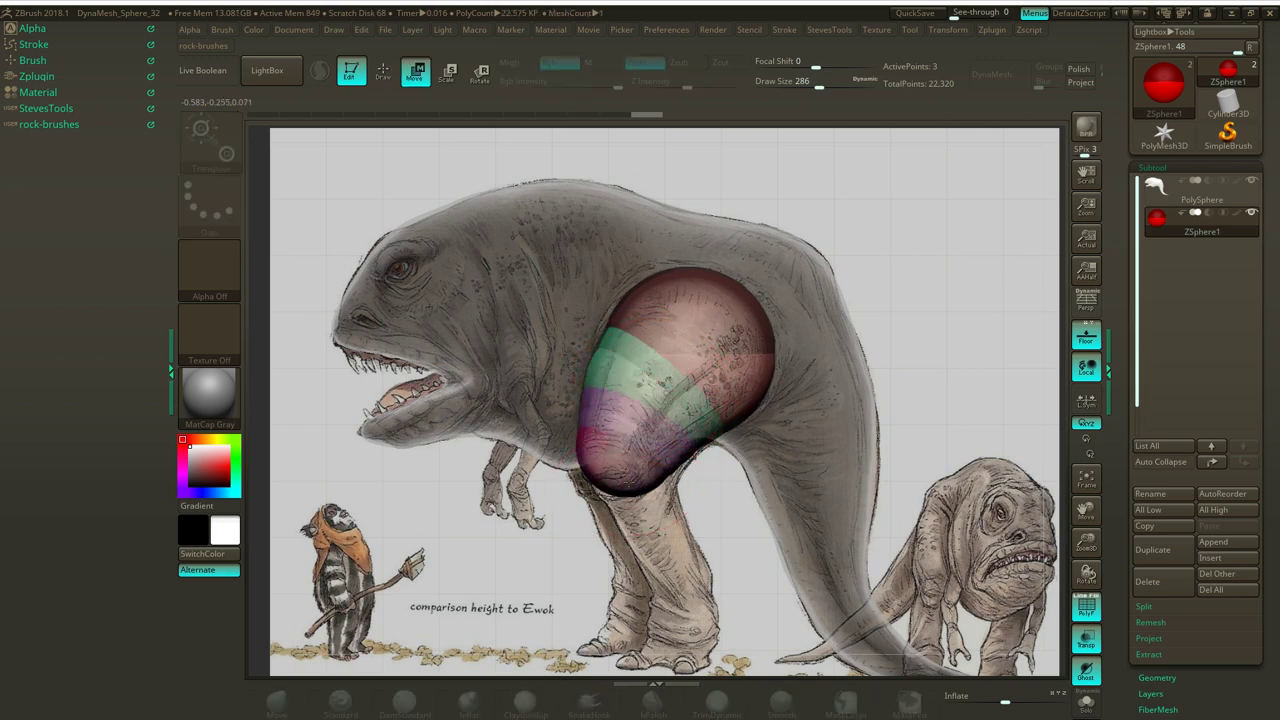
Extend the leg chain from the knee down to the foot and move the knee joint up and forward.
{"action": "mouse_move", "coordinate": [630, 491]}
{"action": "left_mouse_down"}
{"action": "mouse_move", "coordinate": [644, 492]}
{"action": "mouse_move", "coordinate": [658, 588]}
{"action": "mouse_move", "coordinate": [690, 645]}
{"action": "left_mouse_up"}
{"action": "left_click", "coordinate": [383, 77]}
{"action": "key", "text": "w"}
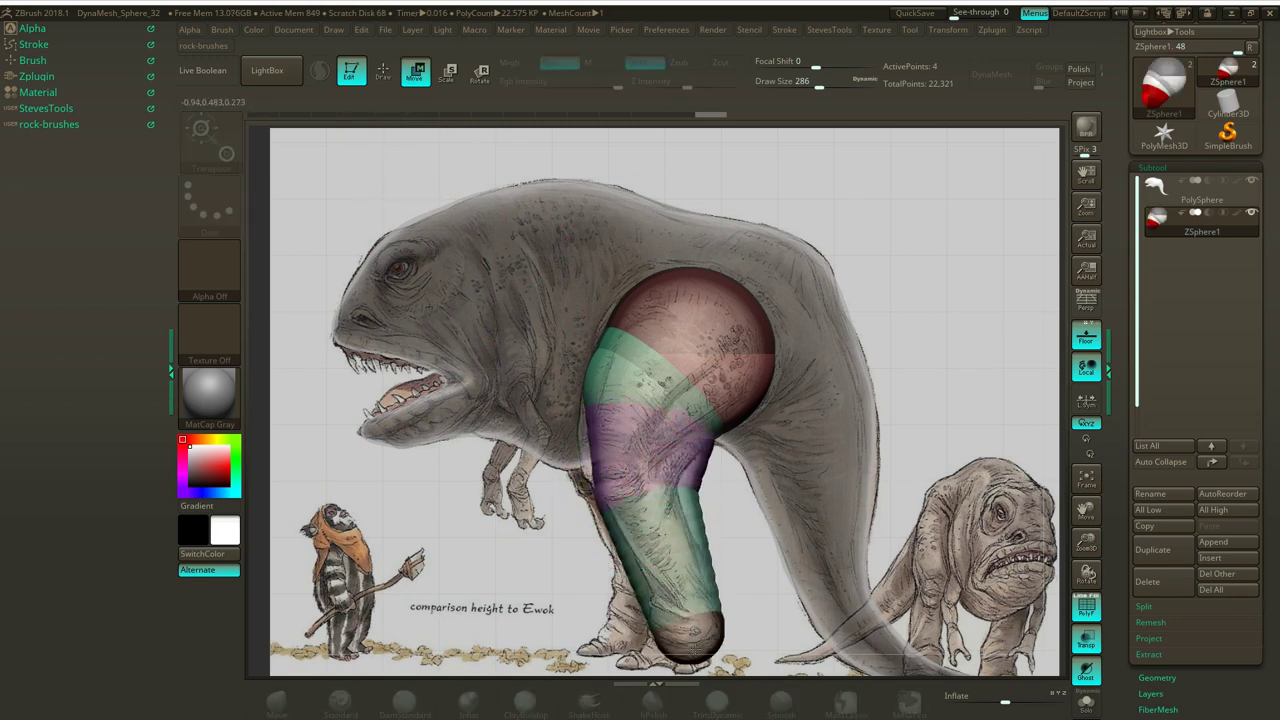
{"action": "left_click_drag", "start_coordinate": [631, 490], "coordinate": [614, 477]}
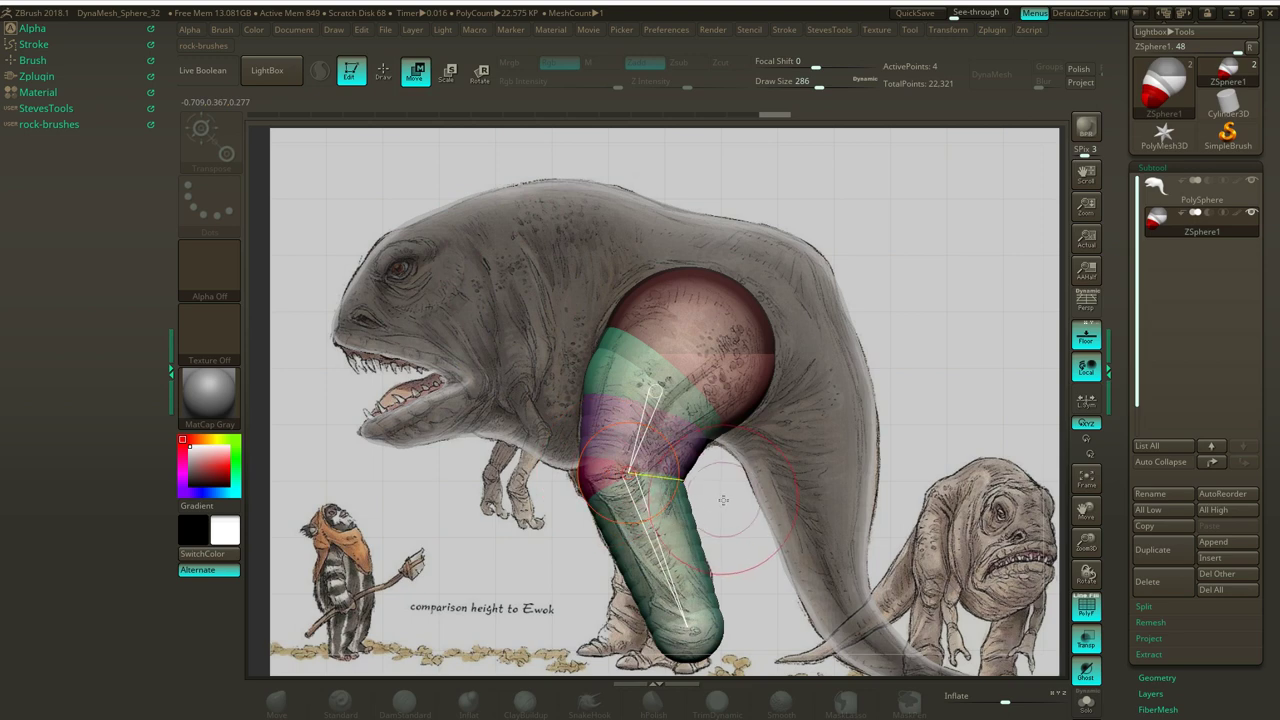
Set the draw size to 182 and raise the lower end of the leg chain to the reference's ankle.
{"action": "key", "text": "s"}
{"action": "left_click_drag", "start_coordinate": [725, 502], "coordinate": [712, 502]}
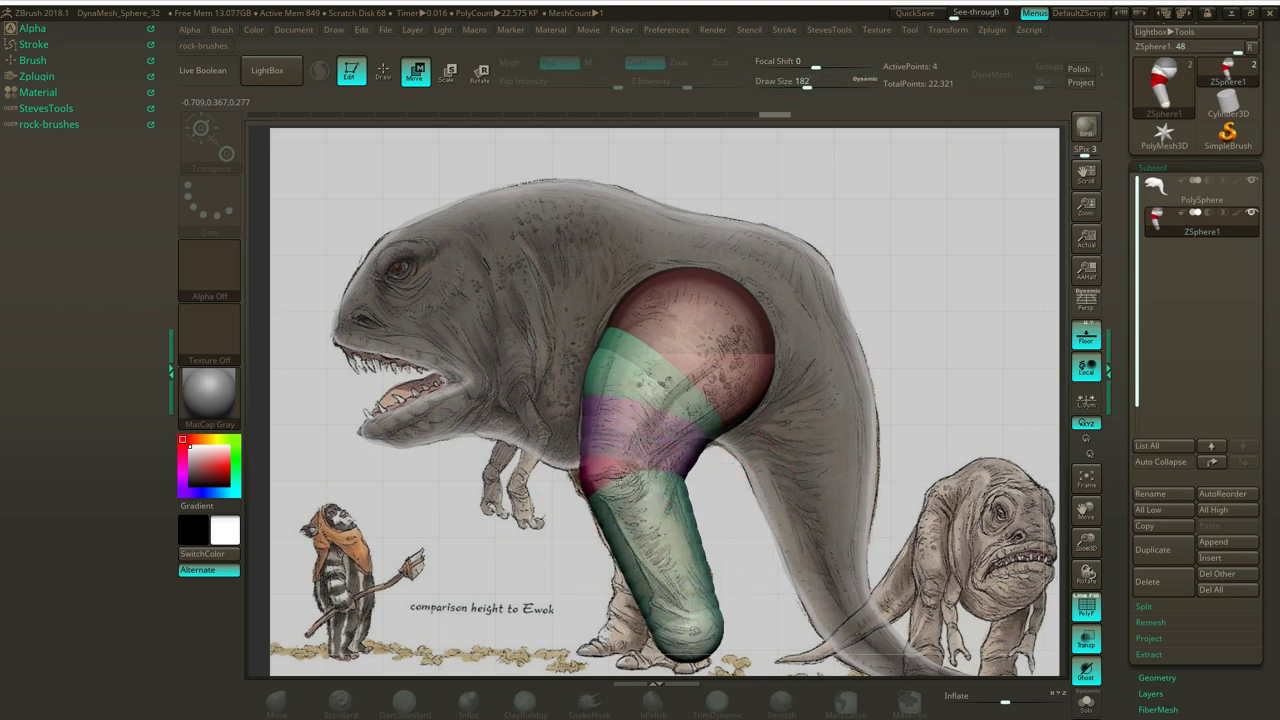
{"action": "left_click_drag", "start_coordinate": [689, 627], "coordinate": [678, 585]}
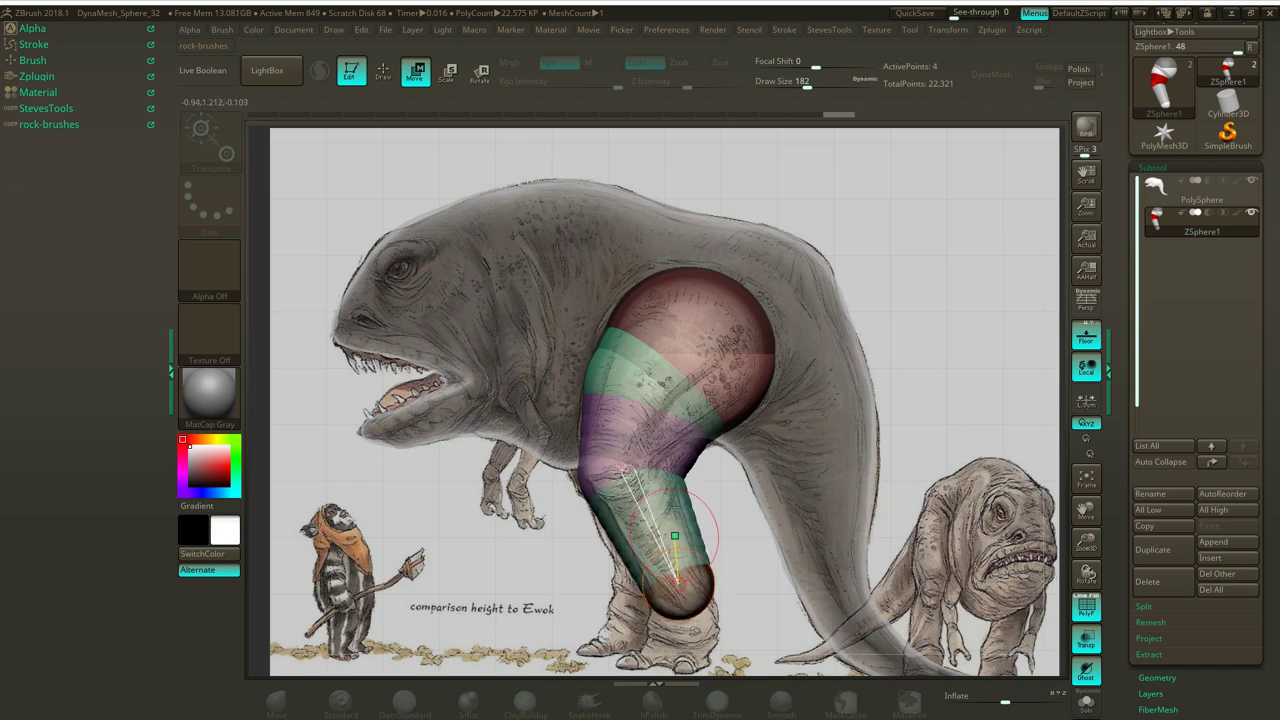
Add a smaller ZSphere at the ankle and pull it down to the sole of the reference's foot.
{"action": "left_click", "coordinate": [383, 70]}
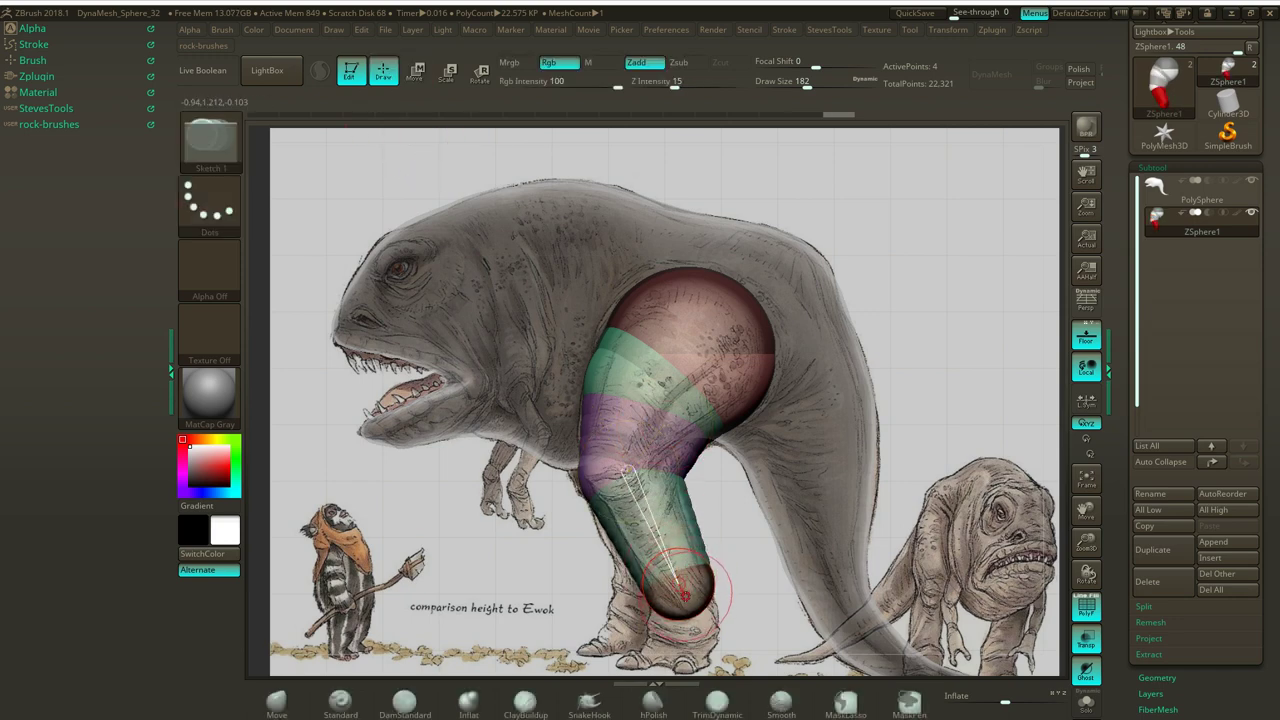
{"action": "key", "text": "w"}
{"action": "left_click_drag", "start_coordinate": [692, 604], "coordinate": [682, 654]}
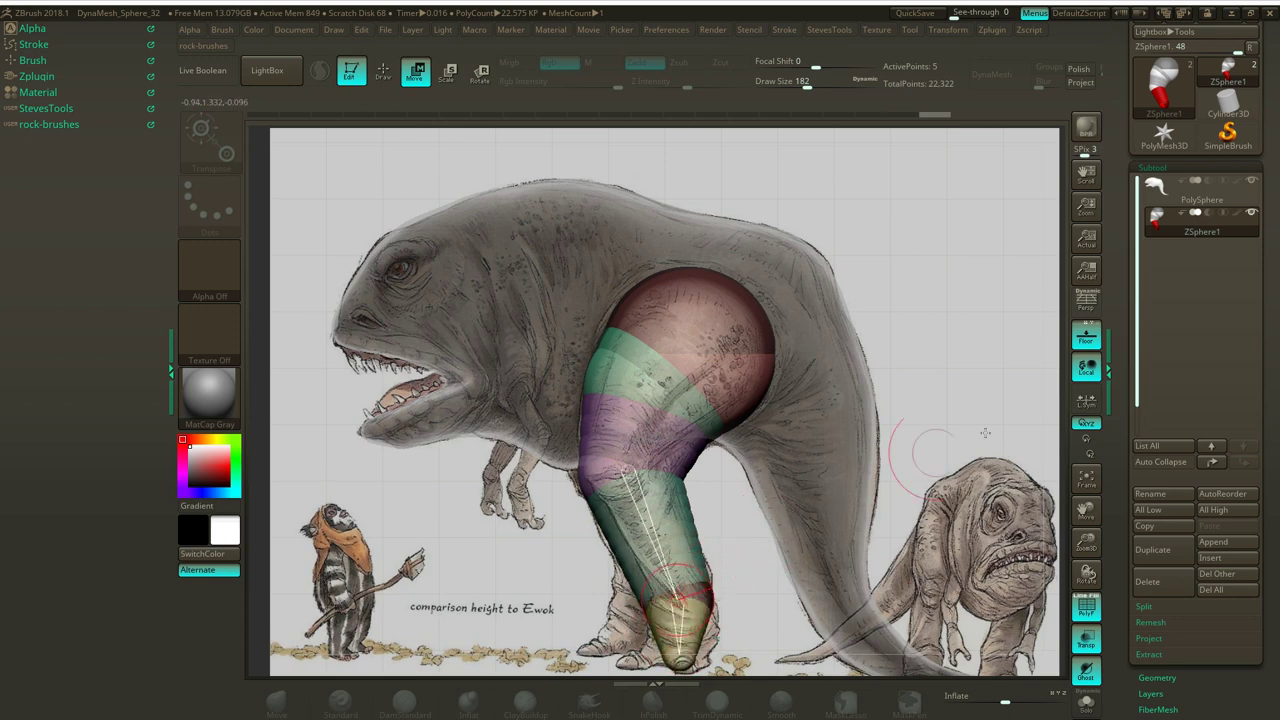
Hide the floor grid and move the foot ZSphere inward towards the body in the front view.
{"action": "left_click", "coordinate": [1086, 338]}
{"action": "left_click_drag", "start_coordinate": [893, 358], "coordinate": [1020, 350]}
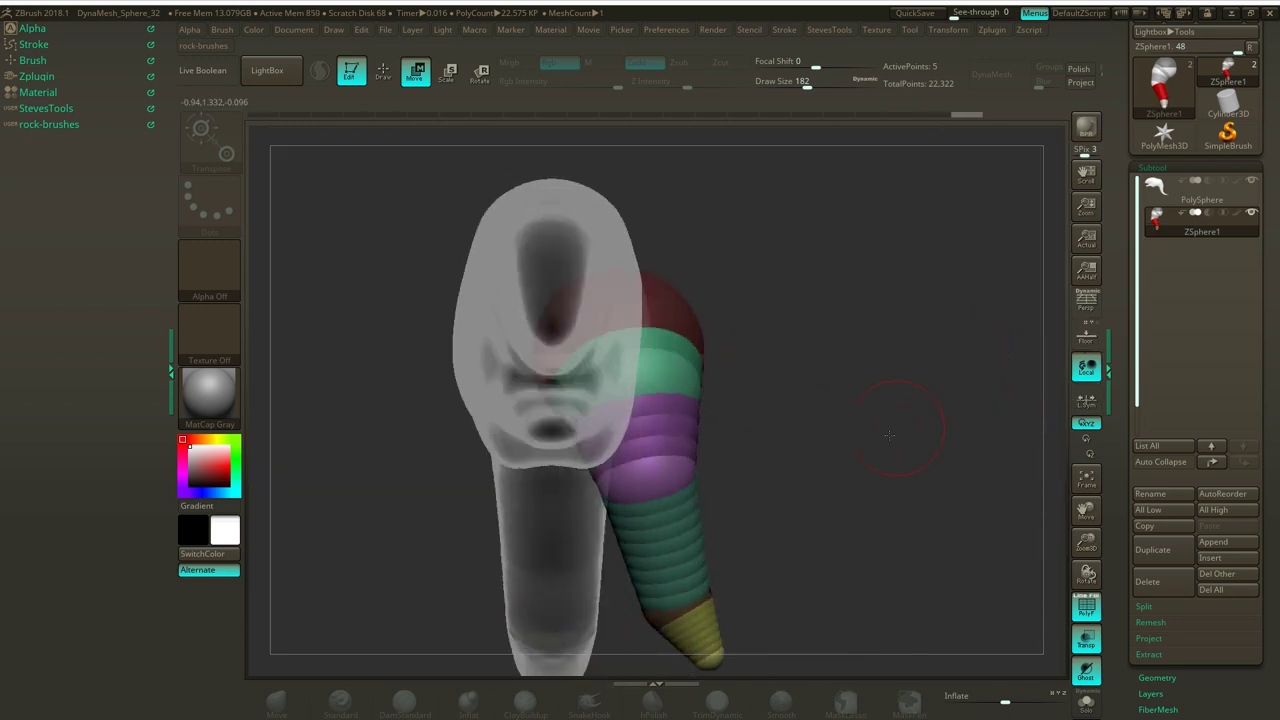
{"action": "left_click_drag", "start_coordinate": [868, 468], "coordinate": [914, 375], "text": "alt"}
{"action": "left_click_drag", "start_coordinate": [781, 559], "coordinate": [740, 580], "text": "shift"}
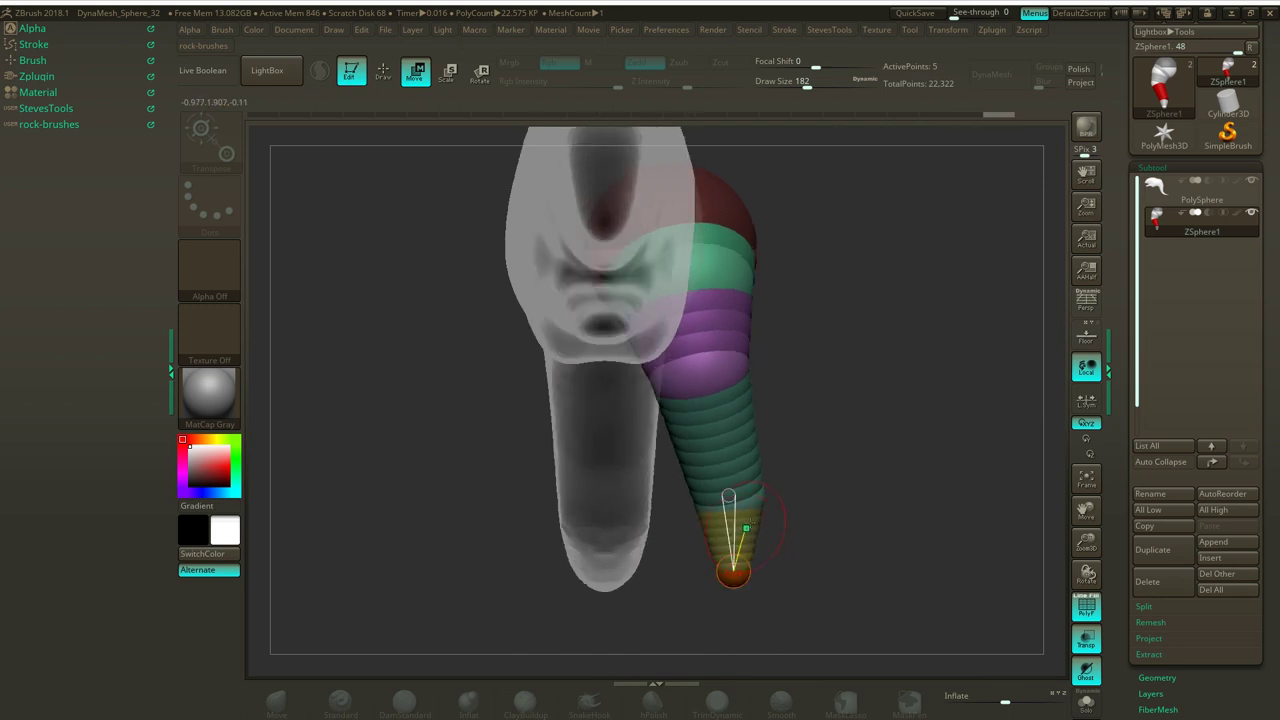
Move the knee ZSphere outward in the front view and nudge the ankle and foot ZSpheres into line beneath it.
{"action": "left_click_drag", "start_coordinate": [728, 492], "coordinate": [724, 495]}
{"action": "left_click_drag", "start_coordinate": [696, 364], "coordinate": [716, 364]}
{"action": "left_click_drag", "start_coordinate": [743, 503], "coordinate": [747, 505]}
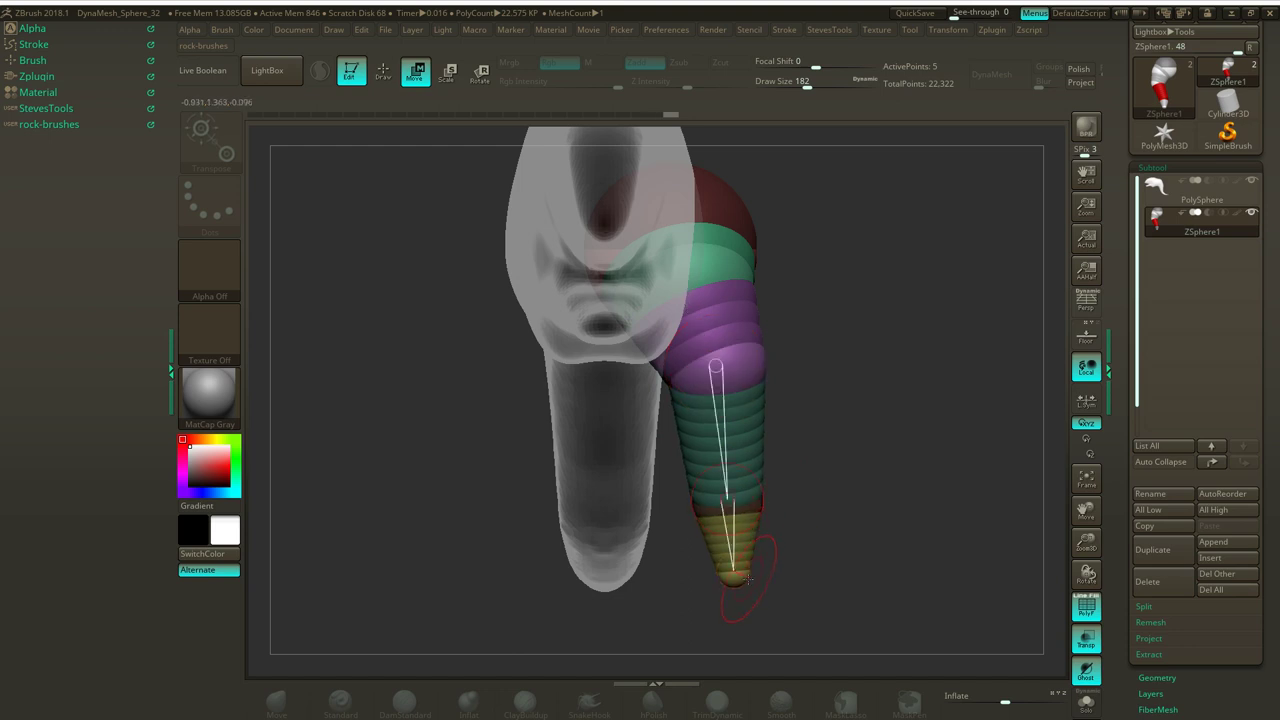
{"action": "left_click_drag", "start_coordinate": [744, 579], "coordinate": [749, 583]}
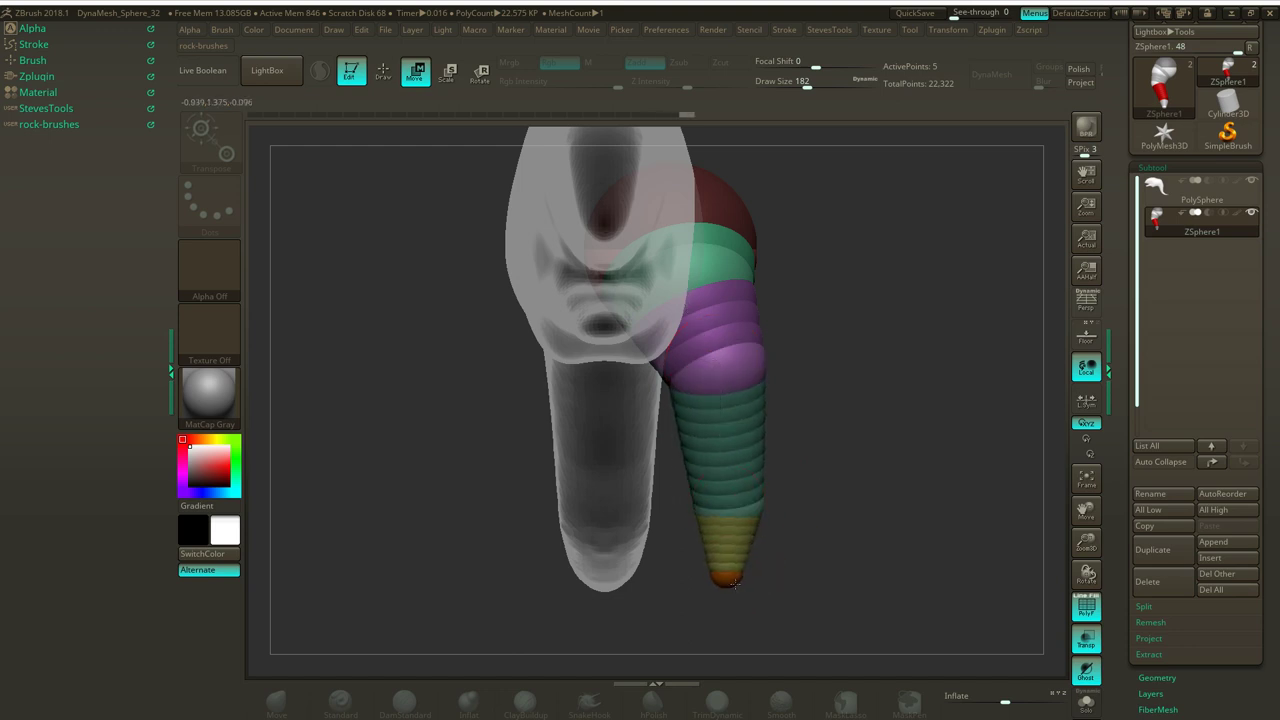
{"action": "mouse_move", "coordinate": [826, 509]}
{"action": "left_mouse_down"}
{"action": "mouse_move", "coordinate": [812, 465]}
{"action": "mouse_move", "coordinate": [846, 495]}
{"action": "left_mouse_up"}
{"action": "left_click_drag", "start_coordinate": [984, 360], "coordinate": [1057, 356]}
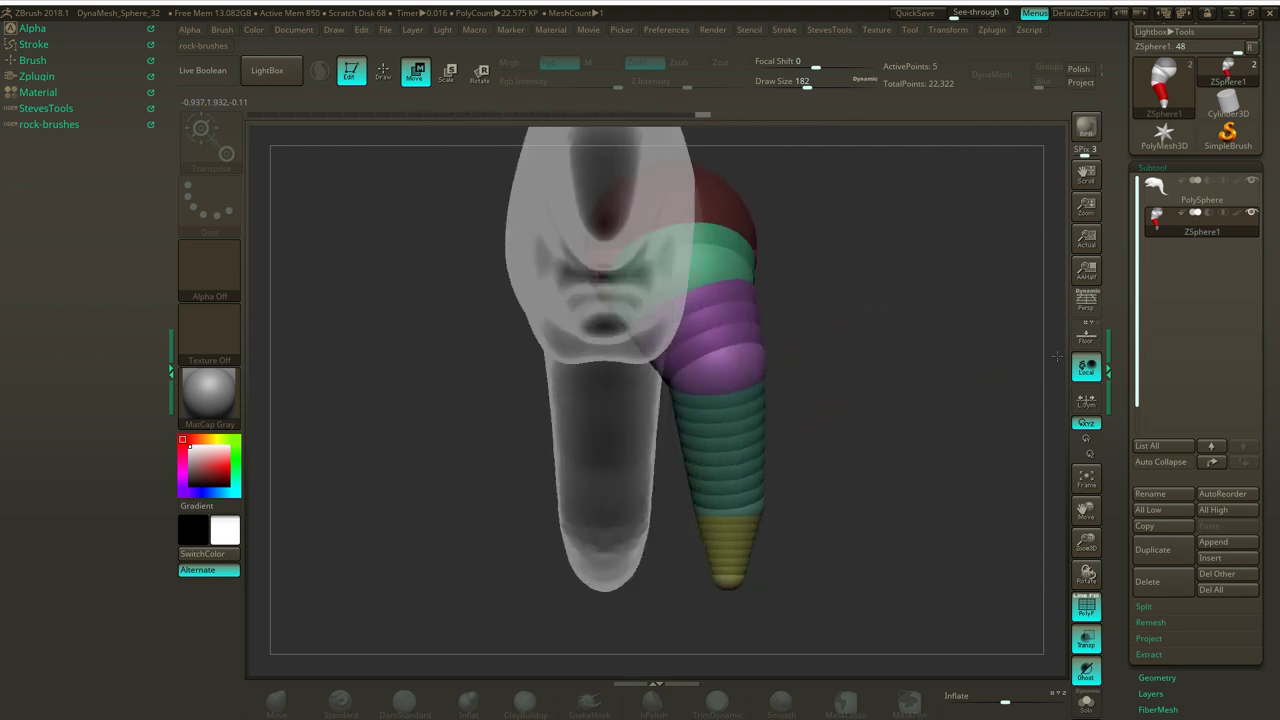
Show the reference floor grid again and raise the foot ZSphere to the sole of the reference's foot in the side view.
{"action": "left_click_drag", "start_coordinate": [843, 386], "coordinate": [881, 332]}
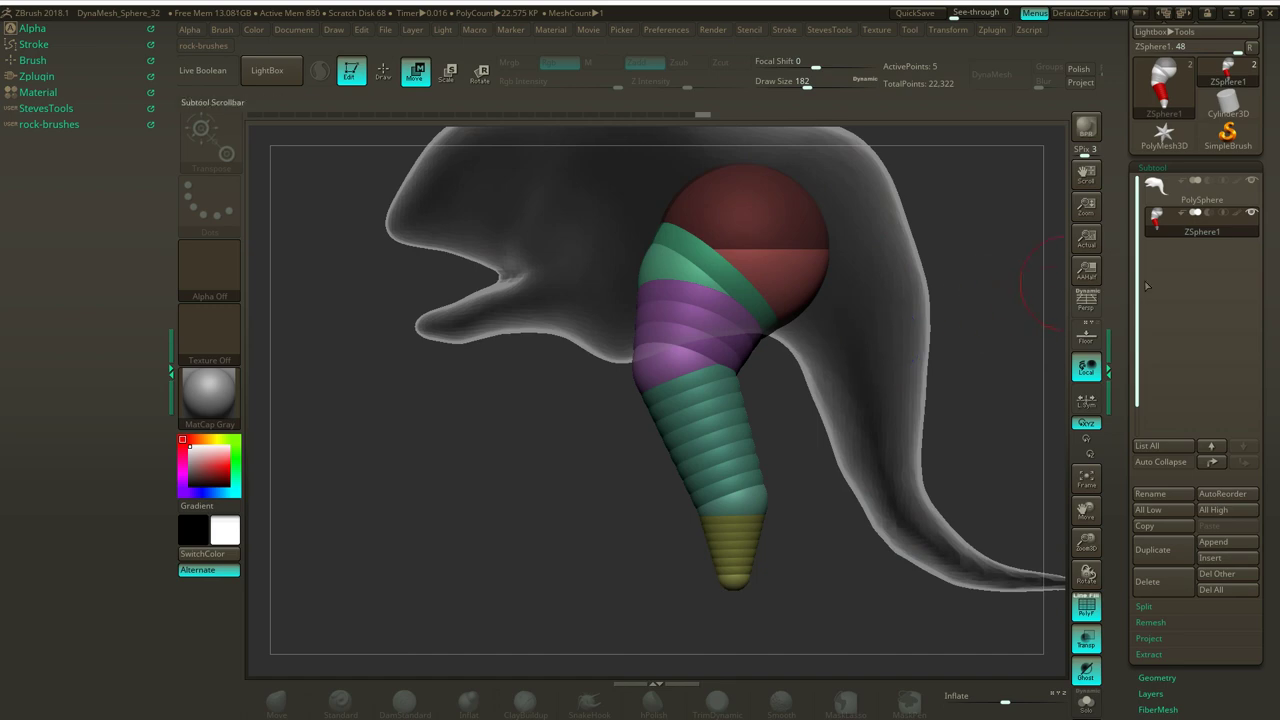
{"action": "left_click", "coordinate": [1086, 337]}
{"action": "left_click_drag", "start_coordinate": [930, 328], "coordinate": [839, 355]}
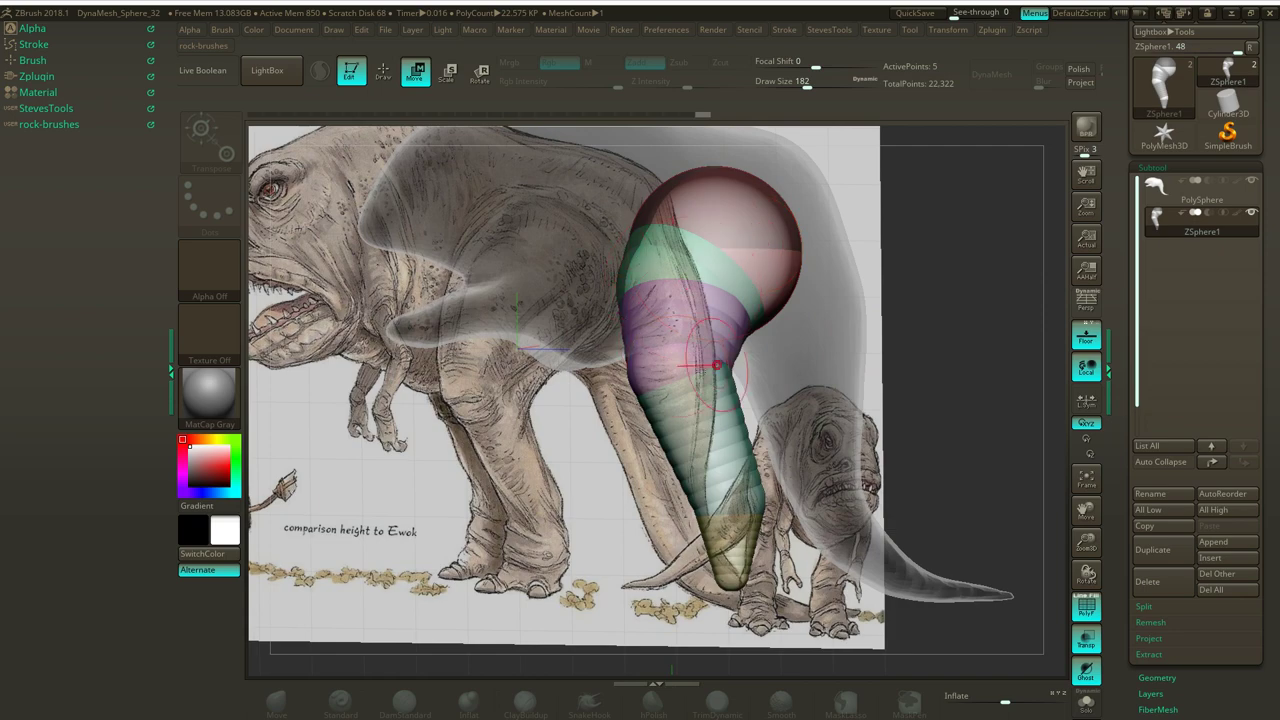
{"action": "left_click_drag", "start_coordinate": [948, 336], "coordinate": [800, 364]}
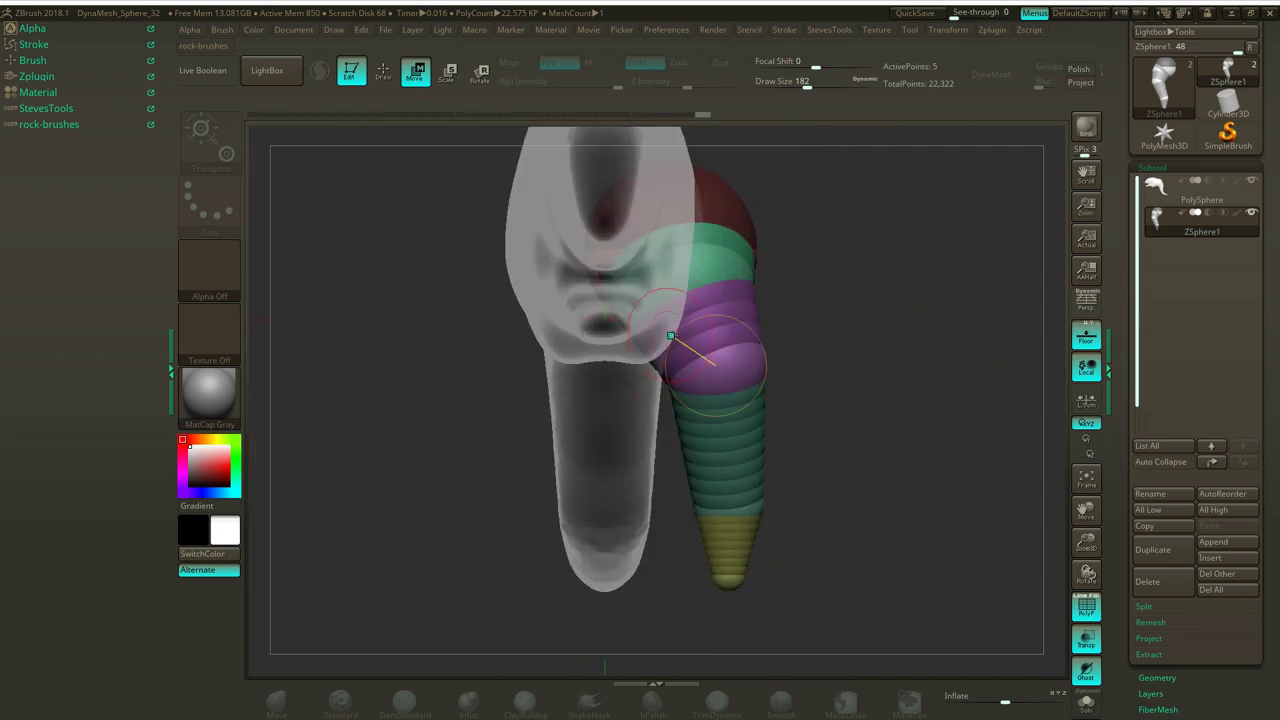
{"action": "left_click_drag", "start_coordinate": [914, 327], "coordinate": [882, 320]}
{"action": "left_click_drag", "start_coordinate": [960, 322], "coordinate": [920, 338]}
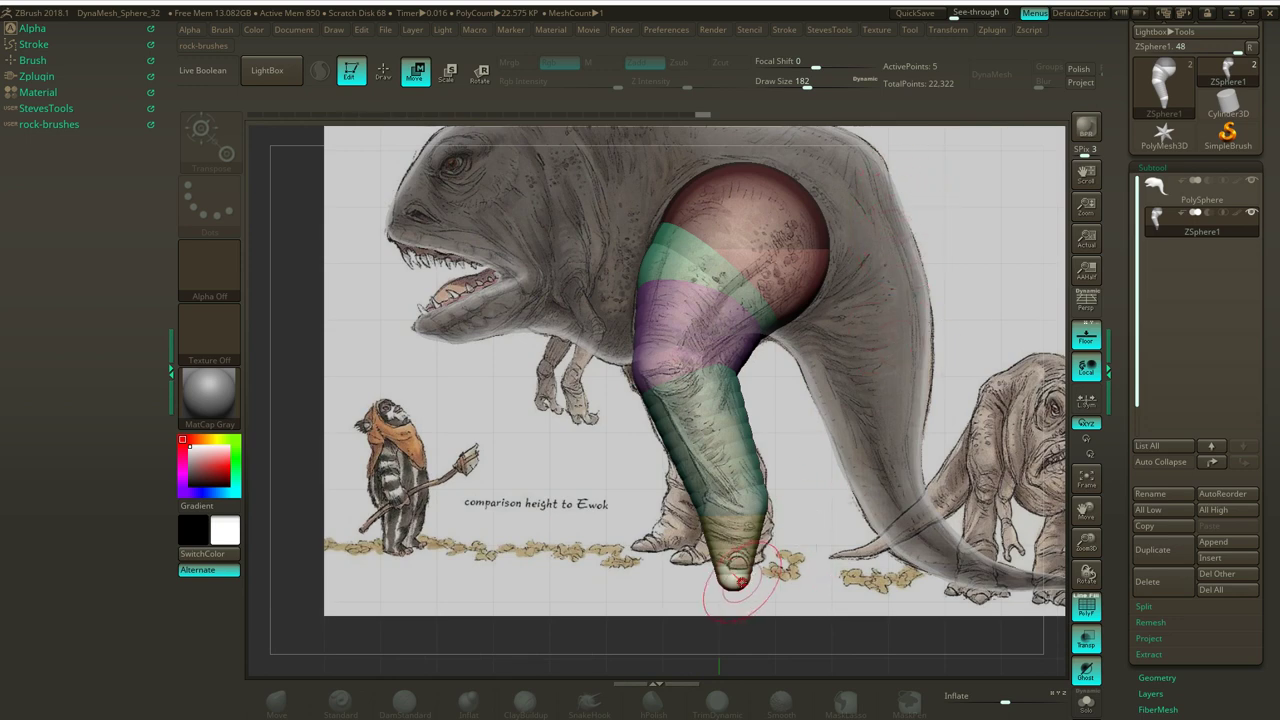
{"action": "left_click_drag", "start_coordinate": [734, 576], "coordinate": [736, 552]}
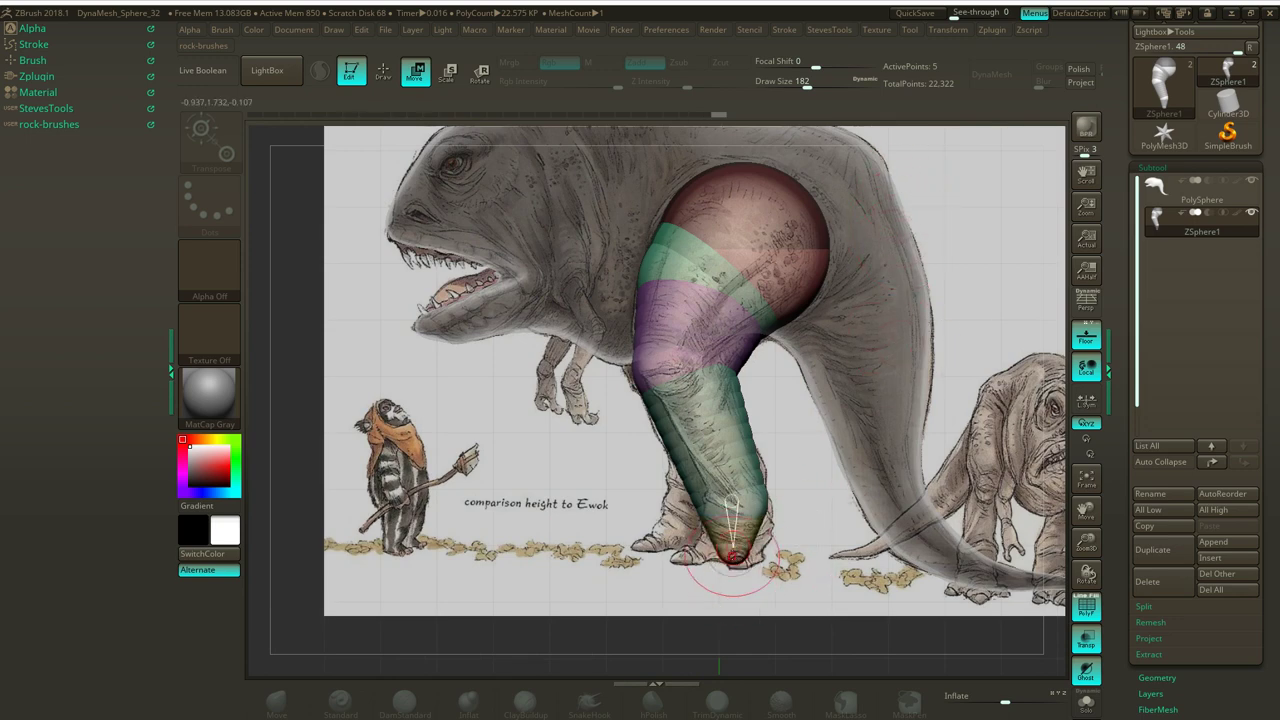
Enlarge the foot ZSphere with Scale and return to Move mode to fit it to the reference's foot.
{"action": "left_click", "coordinate": [447, 70]}
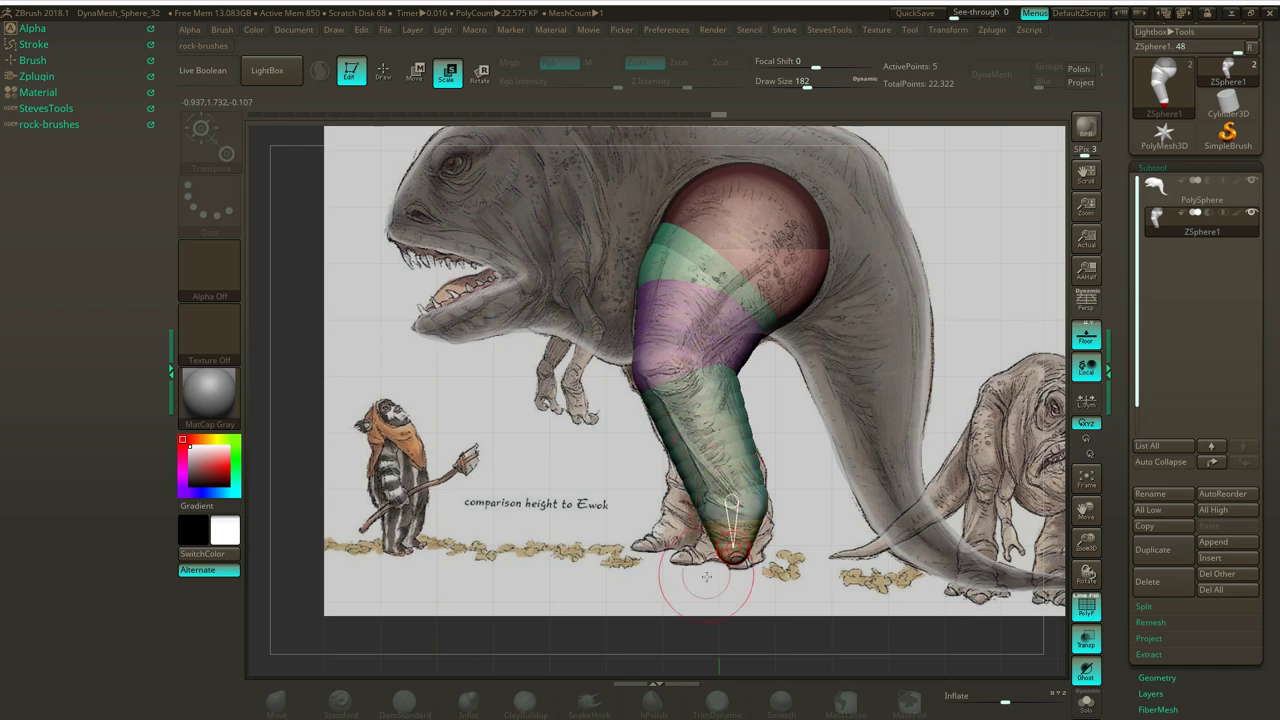
{"action": "left_click_drag", "start_coordinate": [752, 611], "coordinate": [767, 715]}
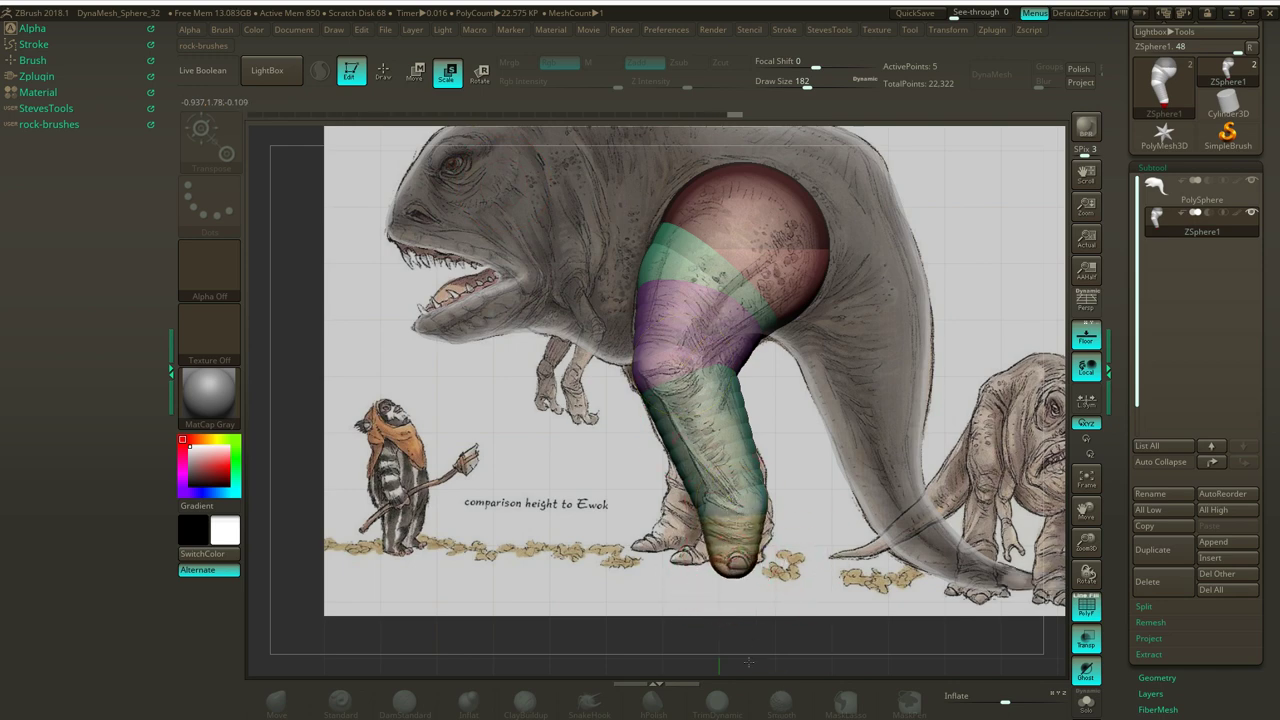
{"action": "key", "text": "w"}
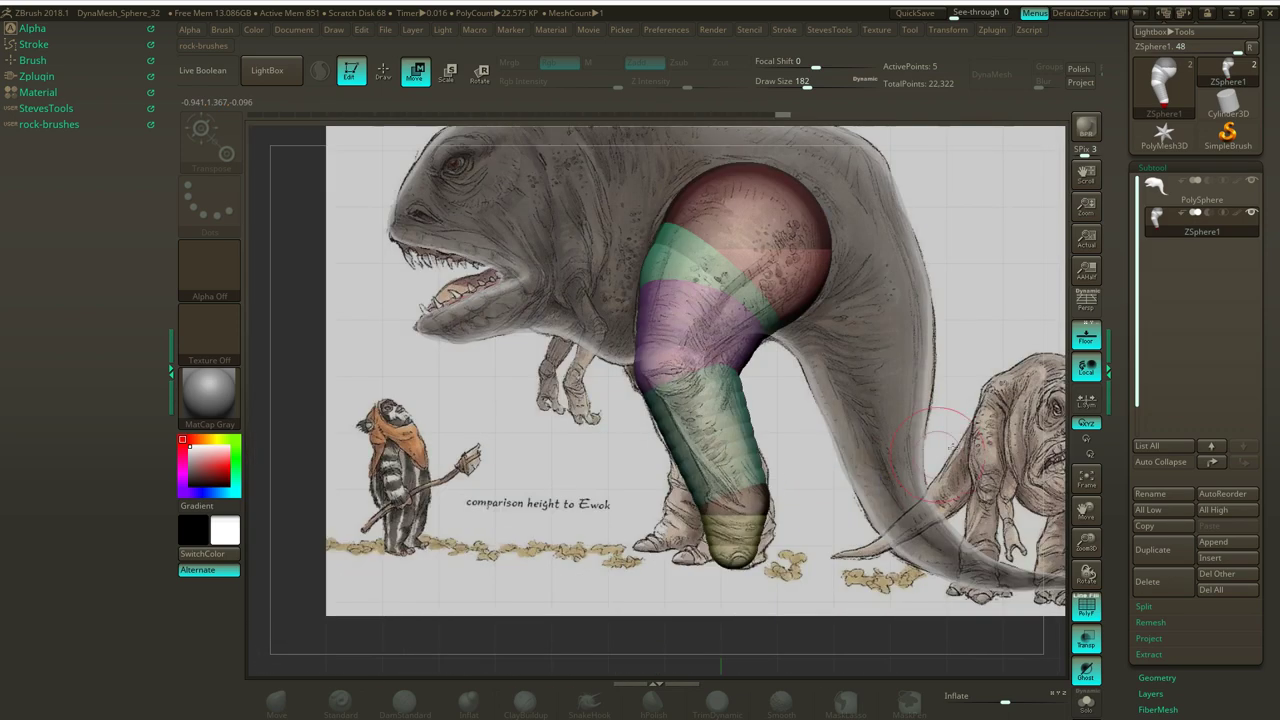
Turn on the Adaptive Skin preview for the ZSphere leg.
{"action": "left_click_drag", "start_coordinate": [1260, 504], "coordinate": [1264, 360]}
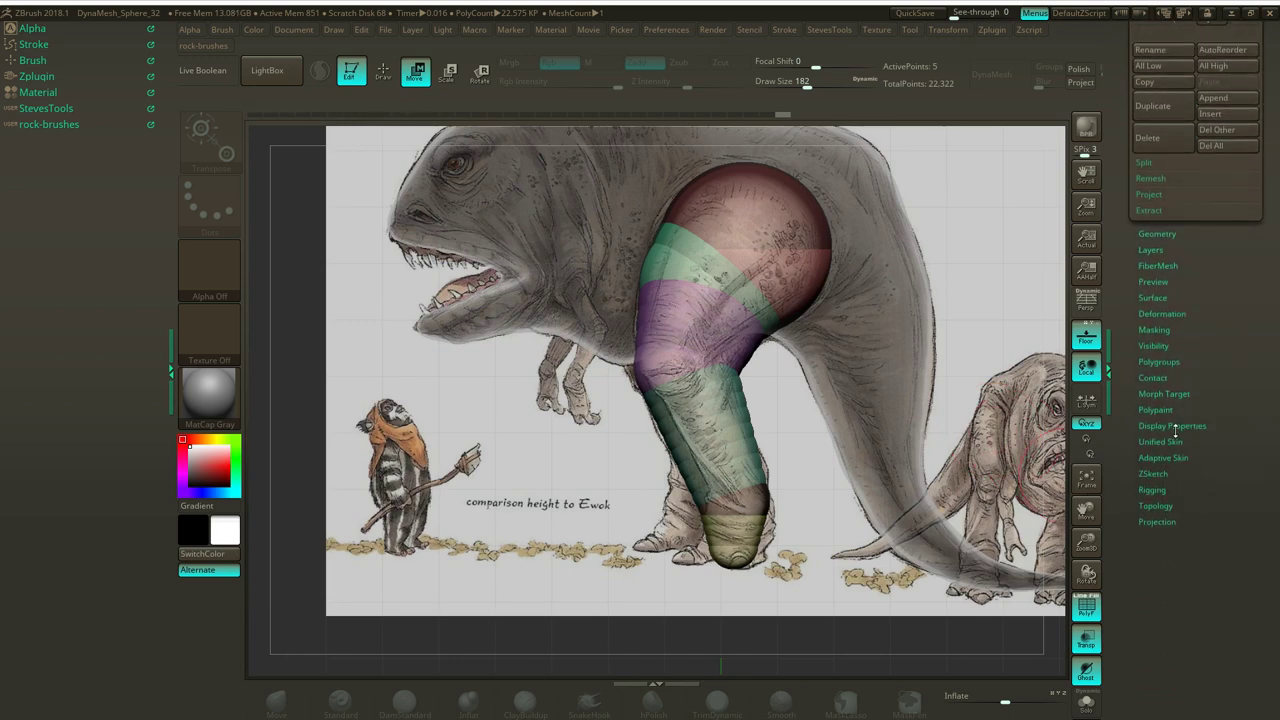
{"action": "left_click", "coordinate": [1175, 455]}
{"action": "left_click_drag", "start_coordinate": [1208, 410], "coordinate": [1210, 362]}
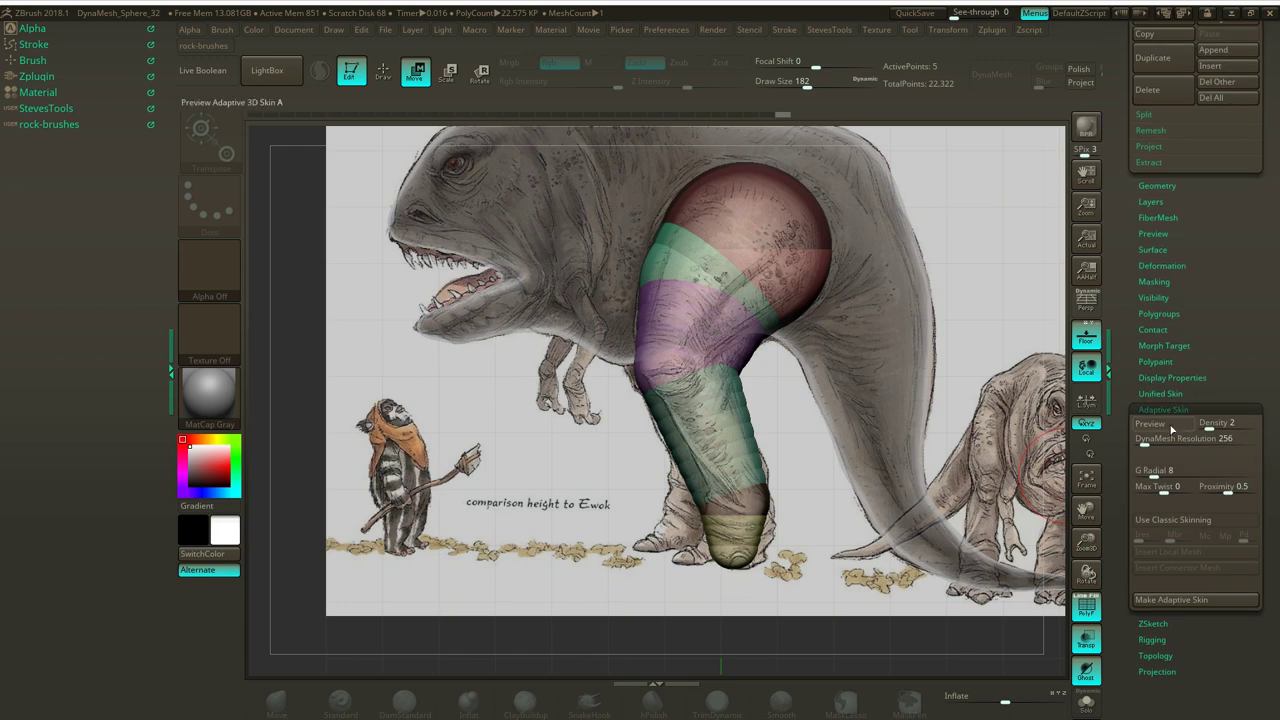
{"action": "left_click", "coordinate": [1164, 426]}
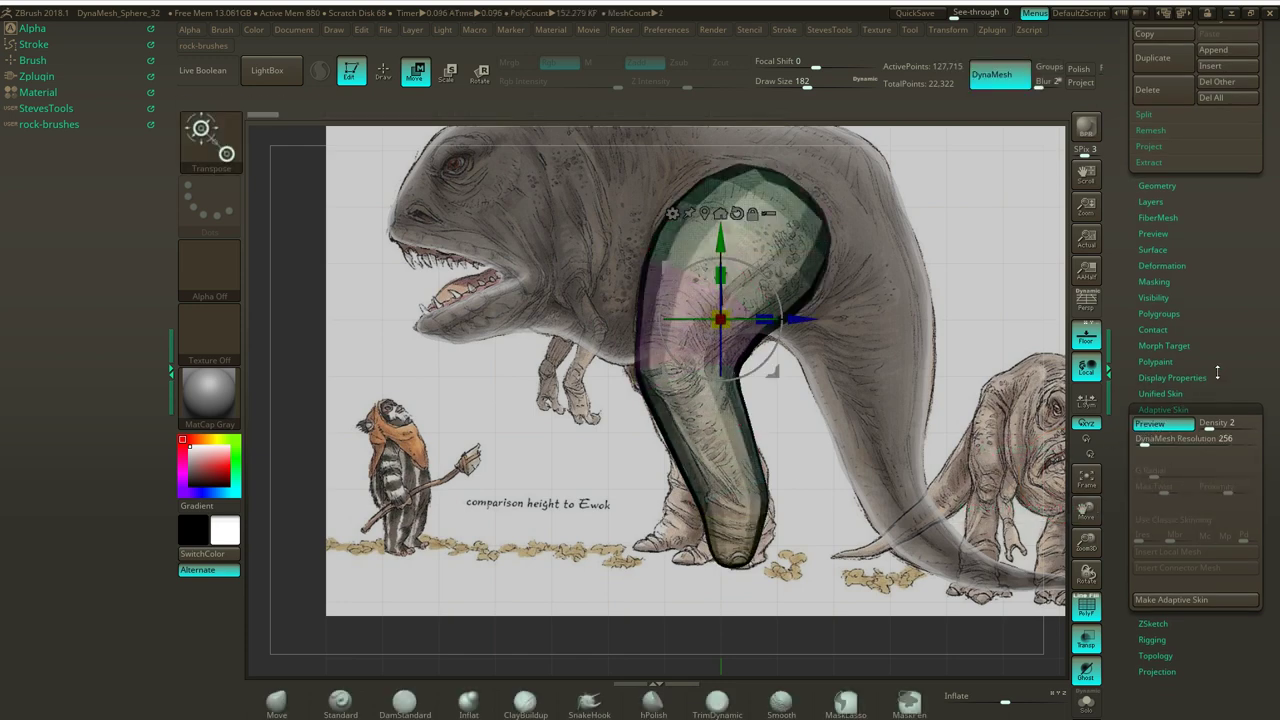
Hide the floor grid and the PolyFrame display to show the leg as a plain shaded mesh.
{"action": "left_click", "coordinate": [1090, 342]}
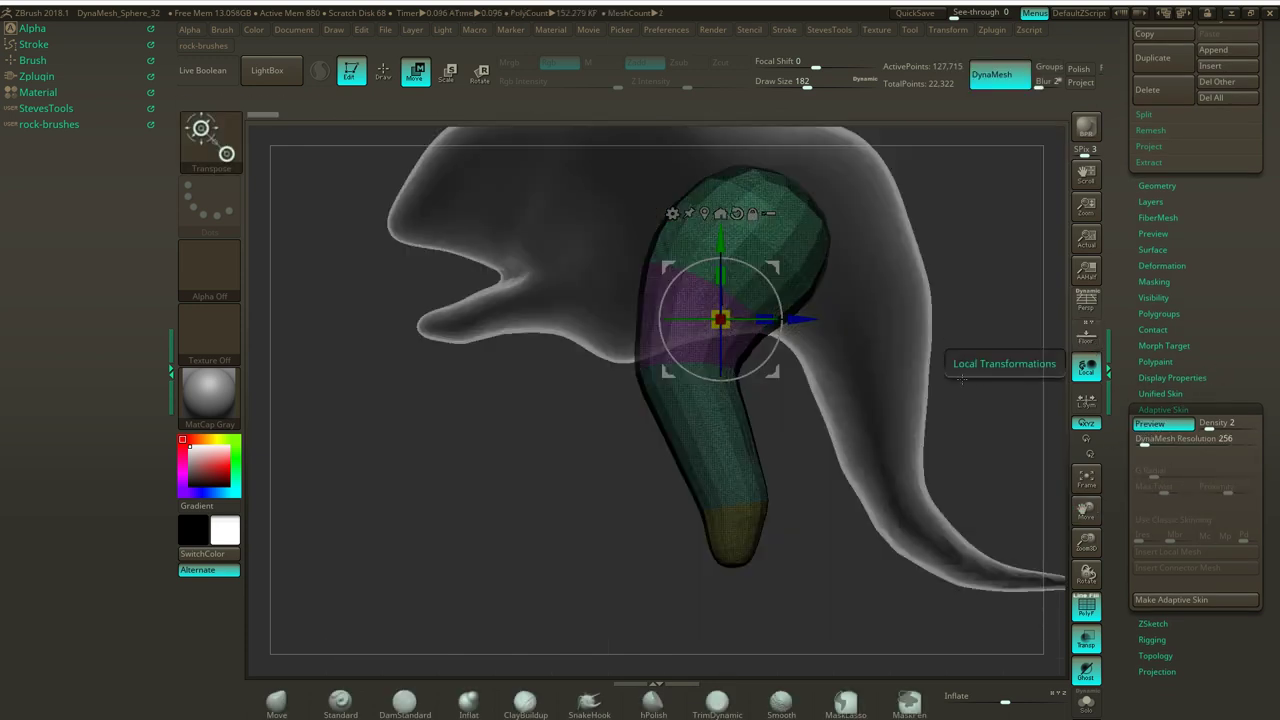
{"action": "left_click", "coordinate": [1086, 612]}
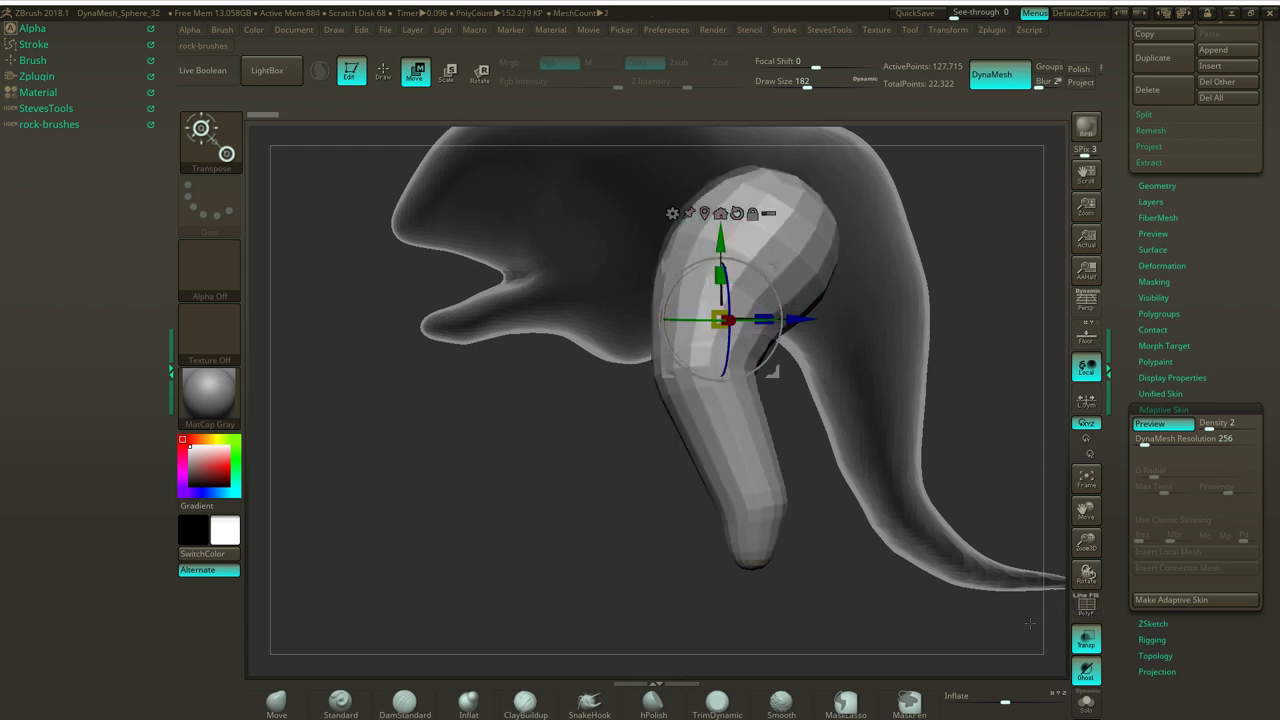
{"action": "left_click_drag", "start_coordinate": [964, 419], "coordinate": [930, 467]}
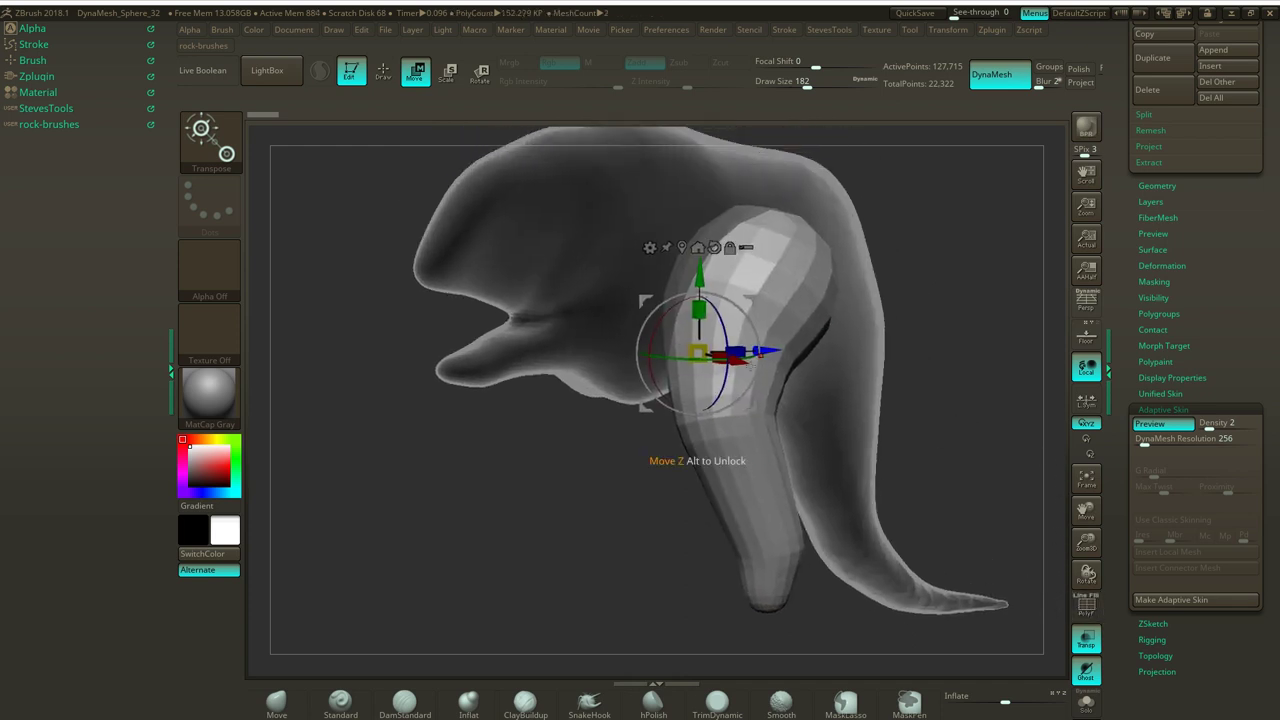
Make an adaptive skin mesh from the ZSphere leg and go back to the tool and subtool lists.
{"action": "left_click", "coordinate": [1189, 603]}
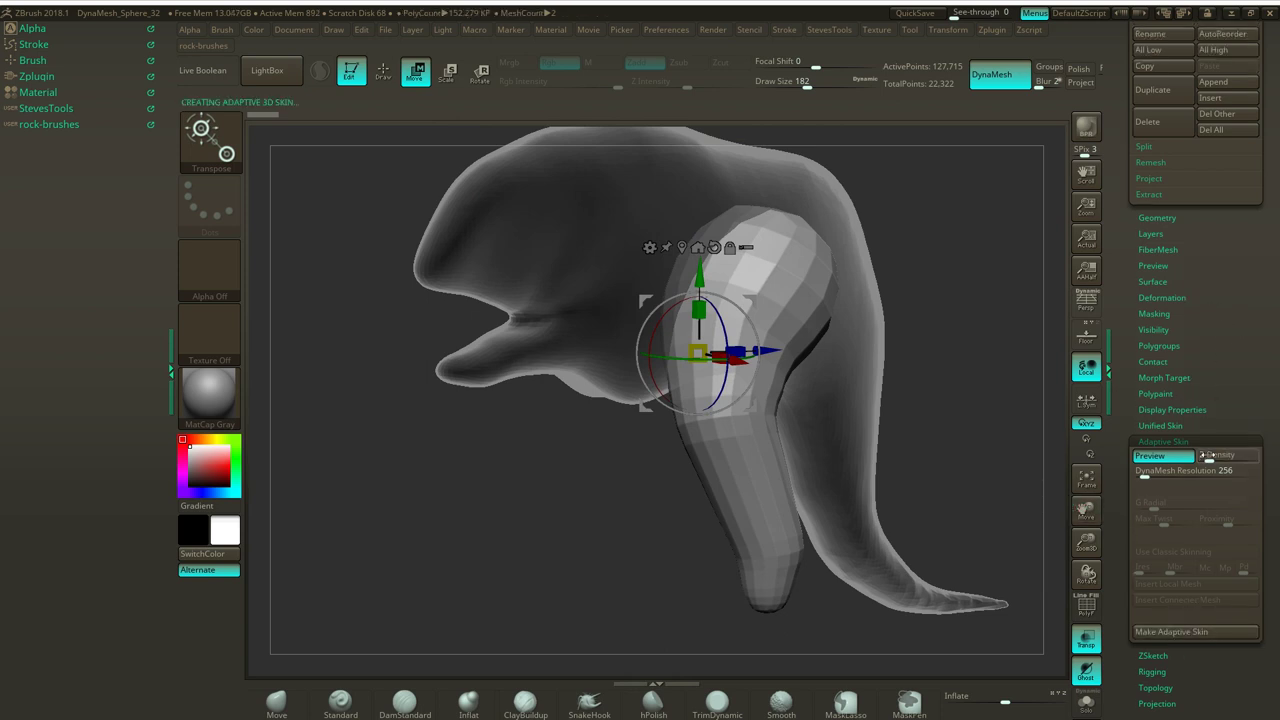
{"action": "left_click", "coordinate": [1215, 443]}
{"action": "left_click_drag", "start_coordinate": [1226, 367], "coordinate": [1195, 514]}
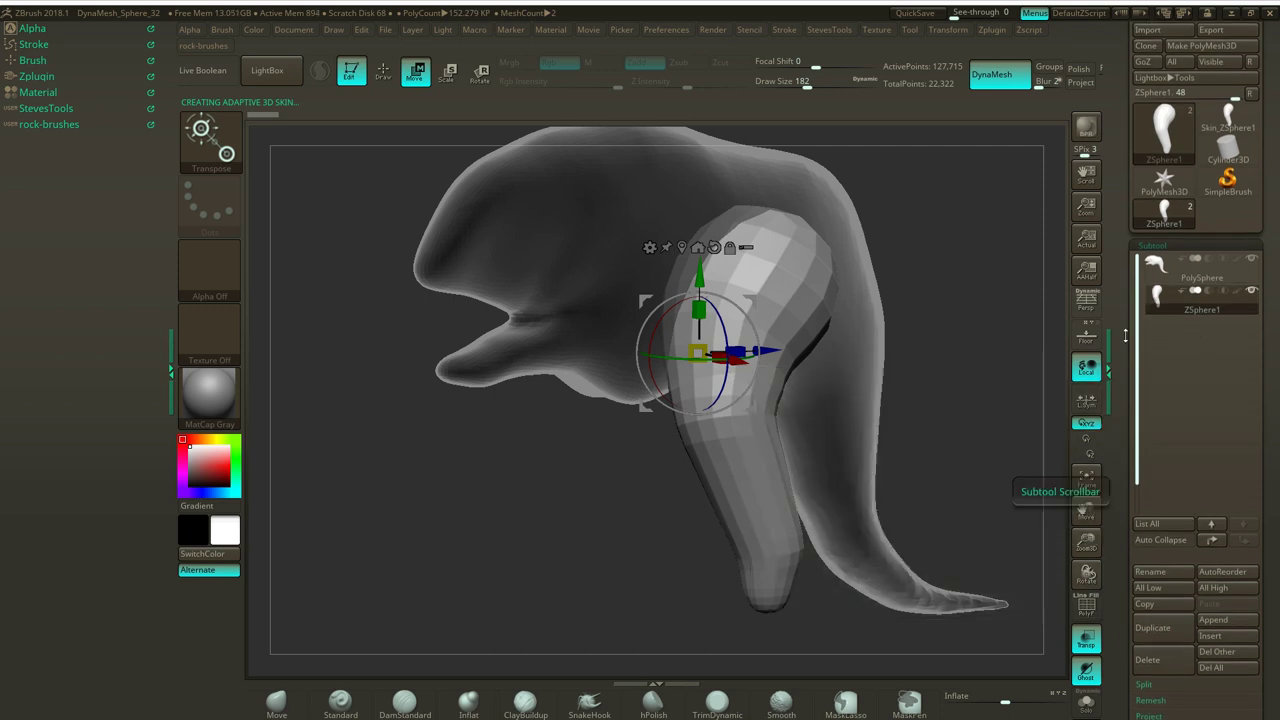
{"action": "left_click_drag", "start_coordinate": [973, 389], "coordinate": [948, 390], "text": "shift"}
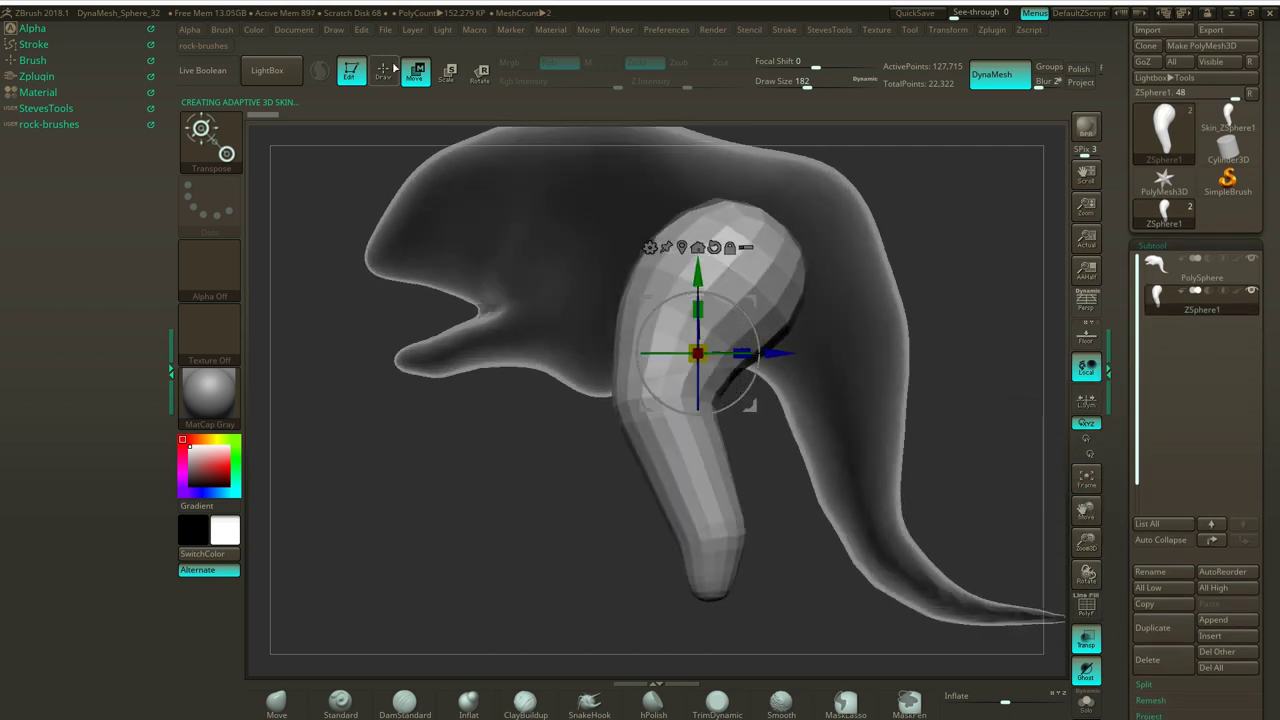
Switch to Draw mode and turn off DynaMesh in the leg subtool's geometry settings.
{"action": "key", "text": "q"}
{"action": "left_click_drag", "start_coordinate": [998, 328], "coordinate": [979, 361]}
{"action": "left_click_drag", "start_coordinate": [1264, 325], "coordinate": [1249, 229]}
{"action": "left_click", "coordinate": [1194, 342]}
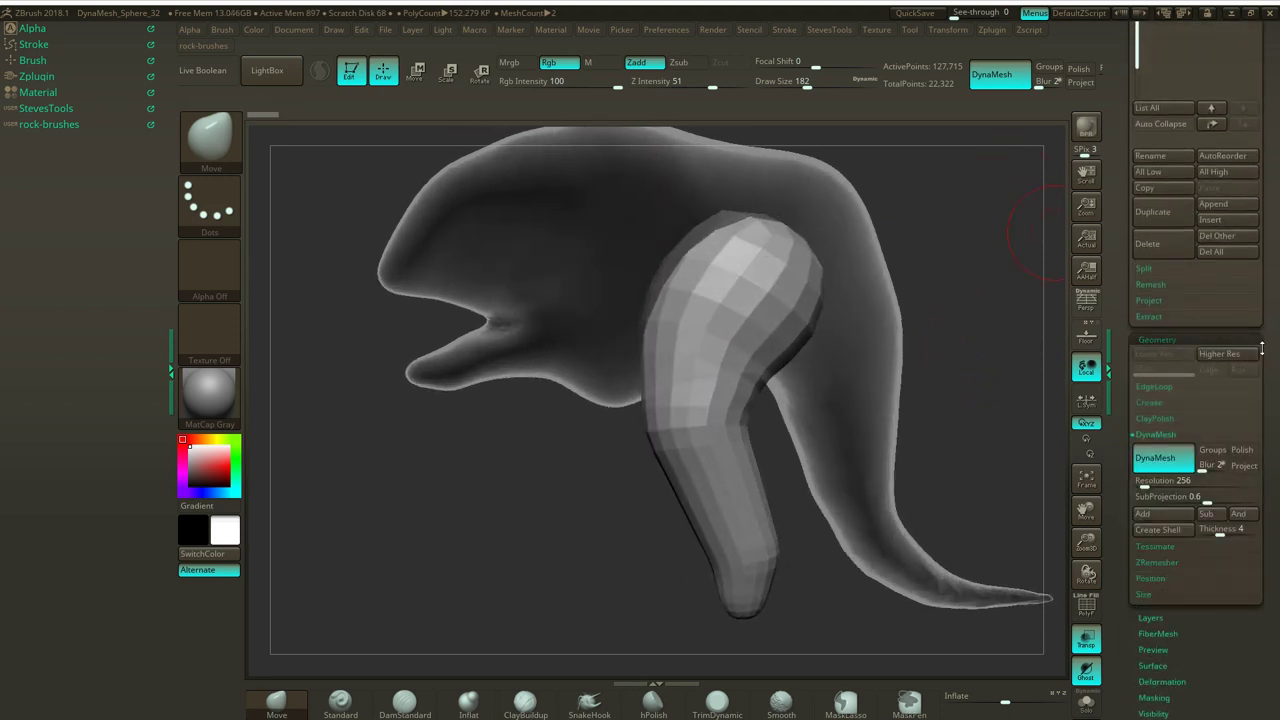
{"action": "left_click_drag", "start_coordinate": [1260, 348], "coordinate": [1260, 304]}
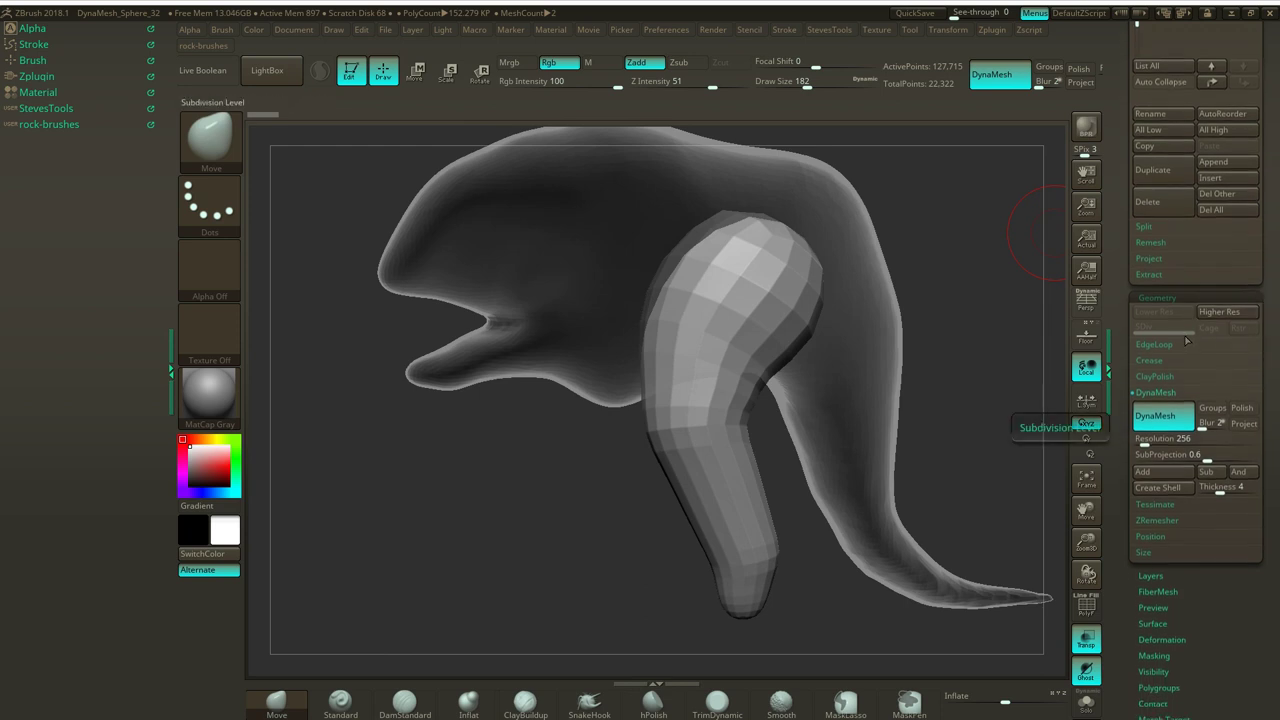
{"action": "left_click", "coordinate": [1176, 414]}
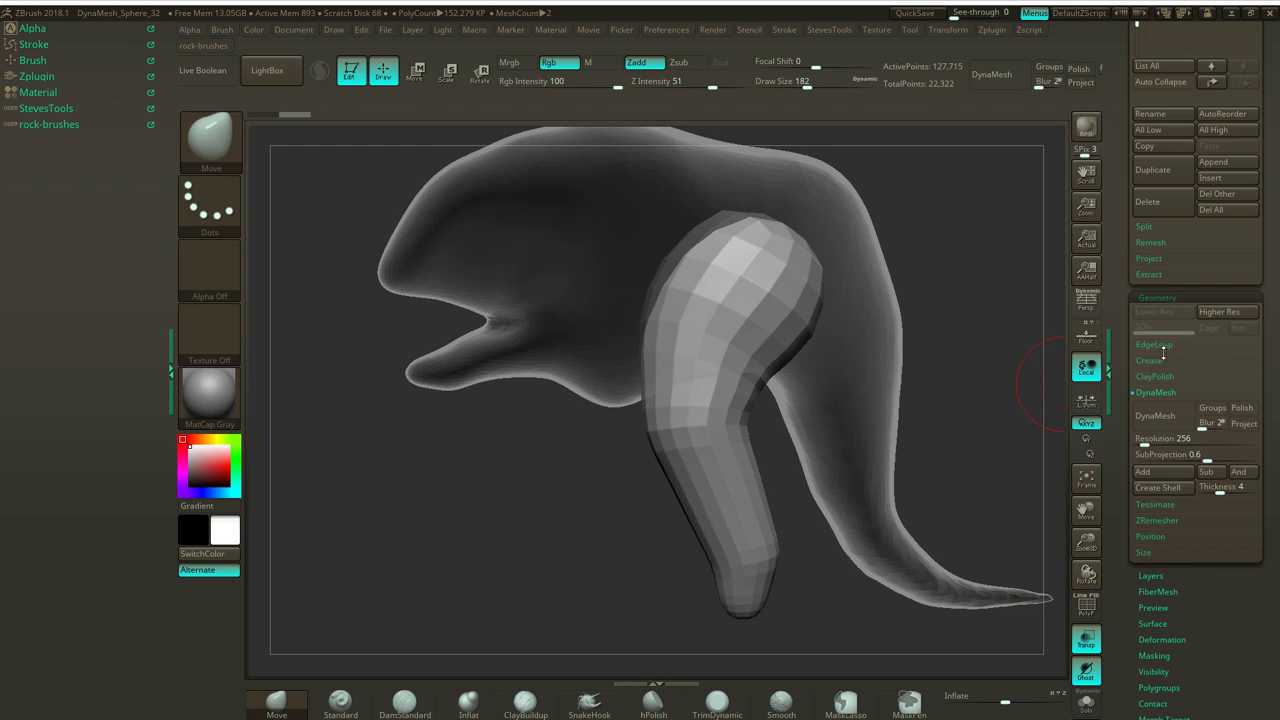
{"action": "mouse_move", "coordinate": [976, 377]}
{"action": "left_mouse_down"}
{"action": "mouse_move", "coordinate": [990, 387]}
{"action": "mouse_move", "coordinate": [985, 375]}
{"action": "left_mouse_up"}
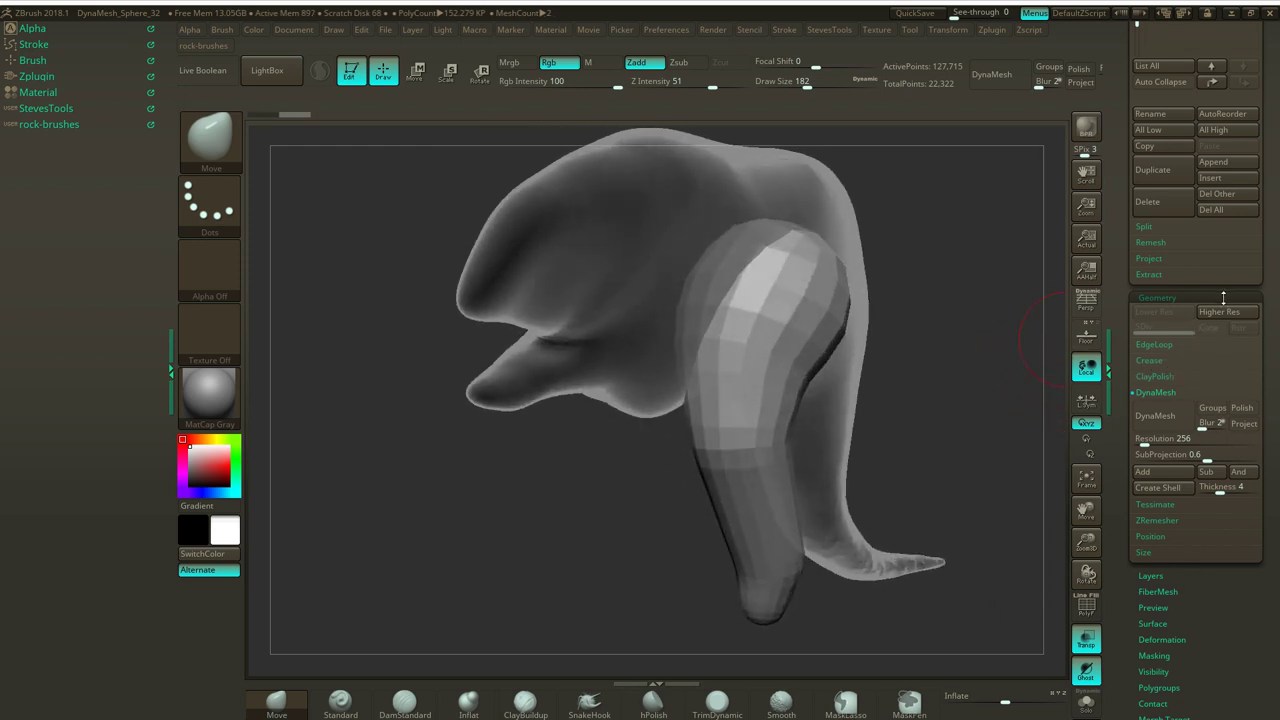
Convert the leg to a PolyMesh3D tool and switch back to the ZSphere1 tool containing the body.
{"action": "left_click_drag", "start_coordinate": [1266, 306], "coordinate": [1270, 416]}
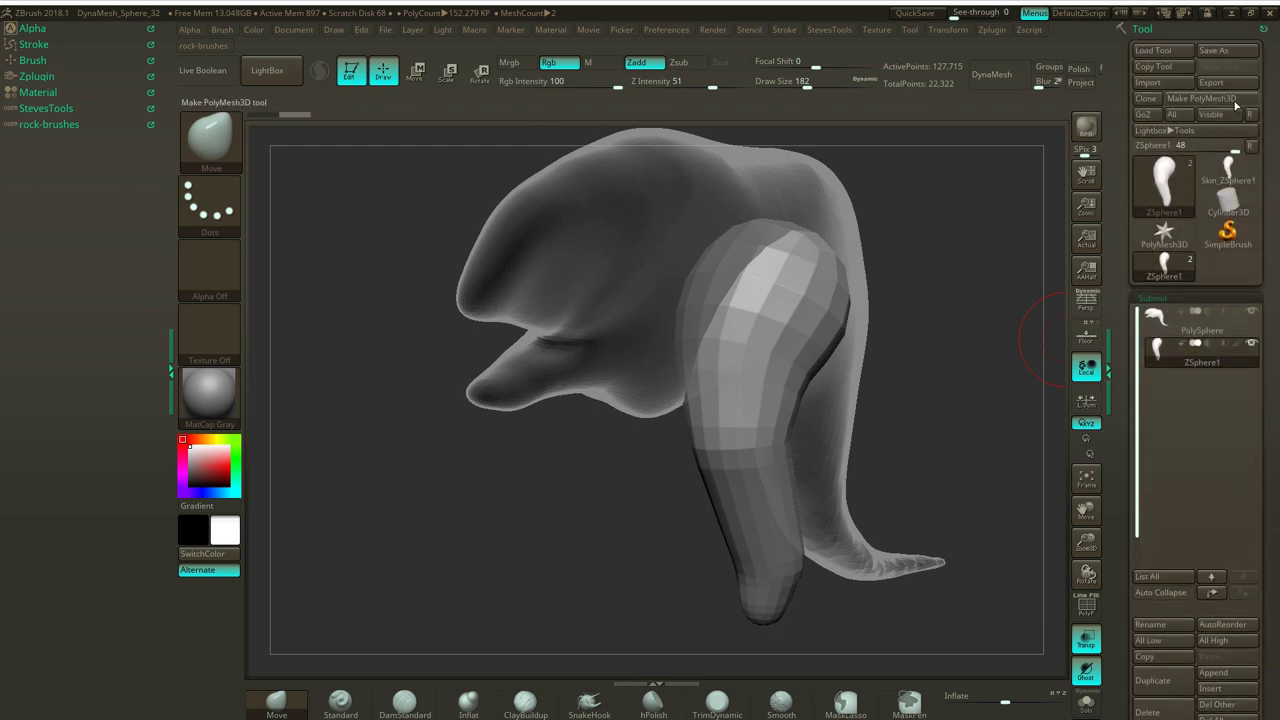
{"action": "left_click", "coordinate": [1231, 101]}
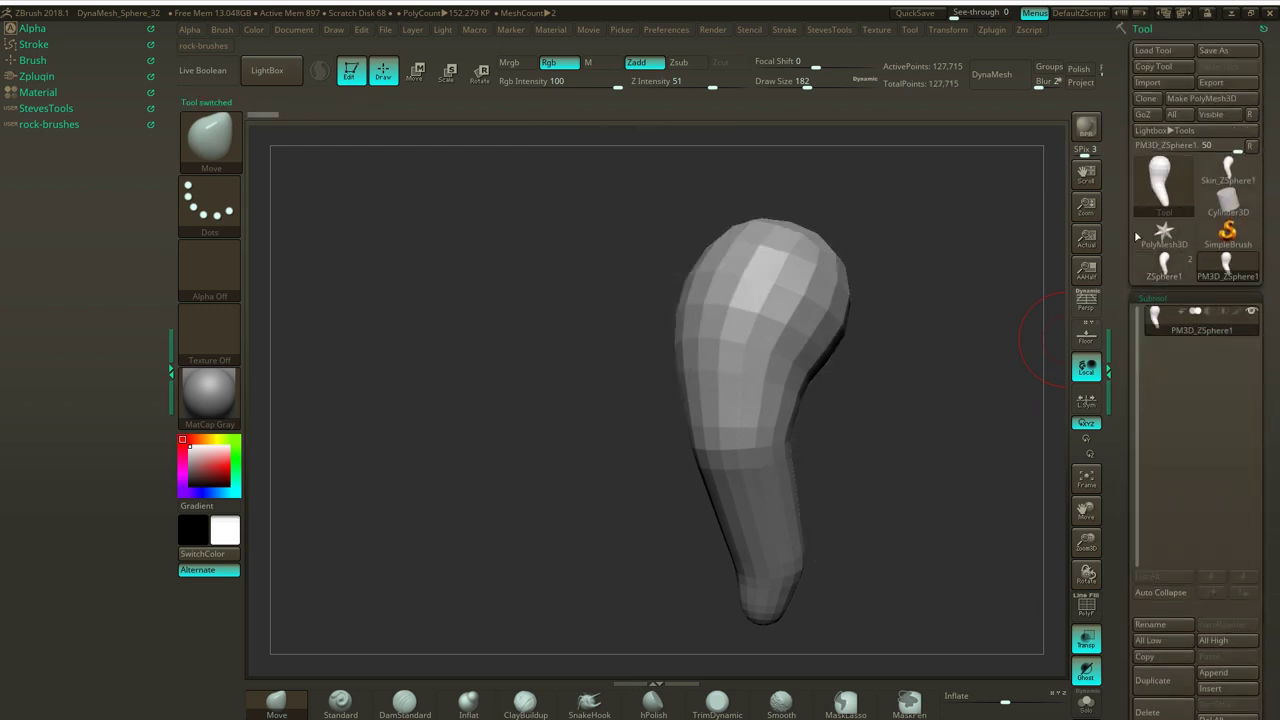
{"action": "left_click", "coordinate": [1170, 279]}
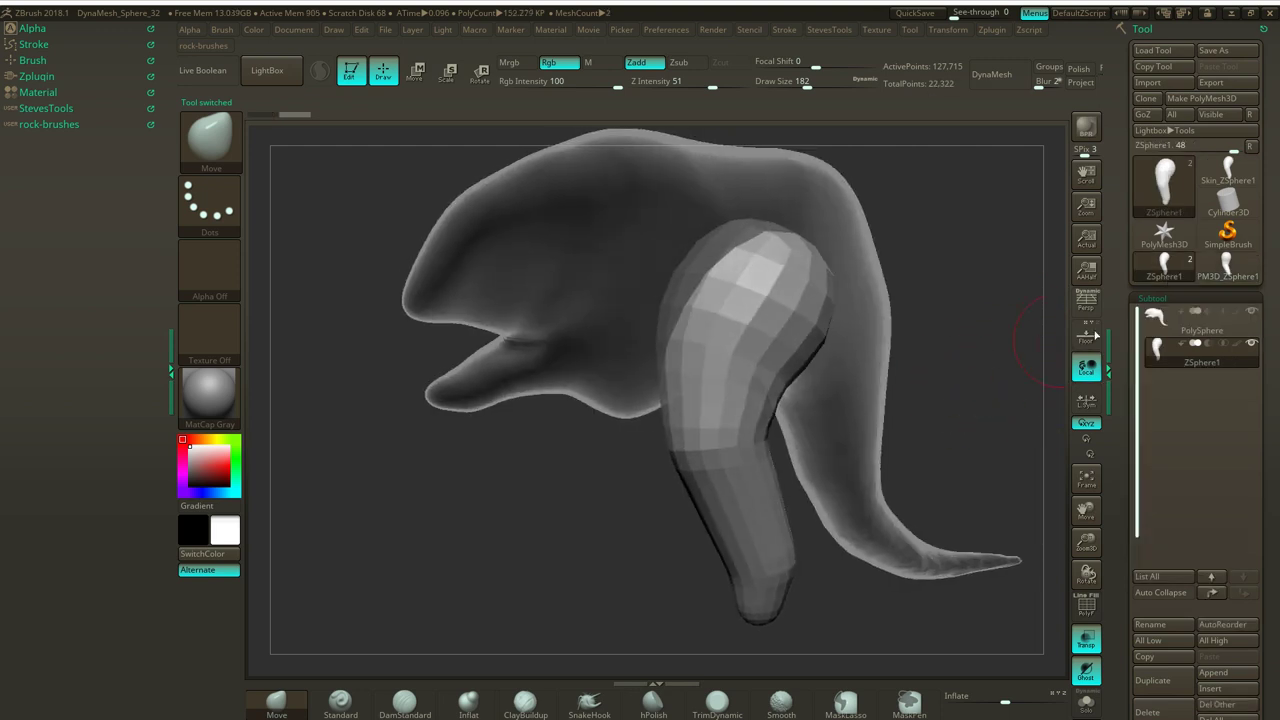
{"action": "left_click", "coordinate": [1229, 278]}
{"action": "left_click", "coordinate": [1170, 274]}
Append the PM3D_ZSphere1 leg mesh as a subtool alongside the body.
{"action": "left_click", "coordinate": [1227, 678]}
{"action": "left_click", "coordinate": [1211, 673]}
{"action": "left_click", "coordinate": [1212, 672]}
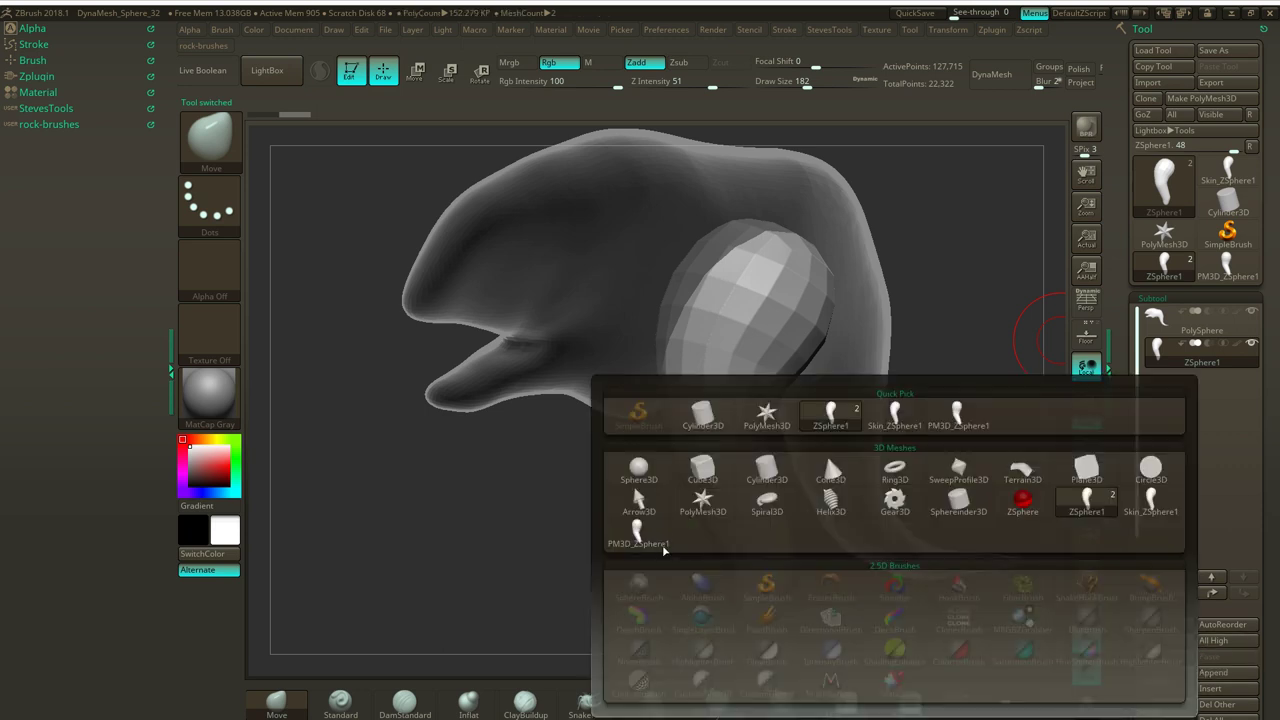
{"action": "left_click", "coordinate": [825, 453]}
Select the appended PM3D_ZSphere2 subtool and hide the original ZSphere1 leg.
{"action": "left_click", "coordinate": [1252, 376]}
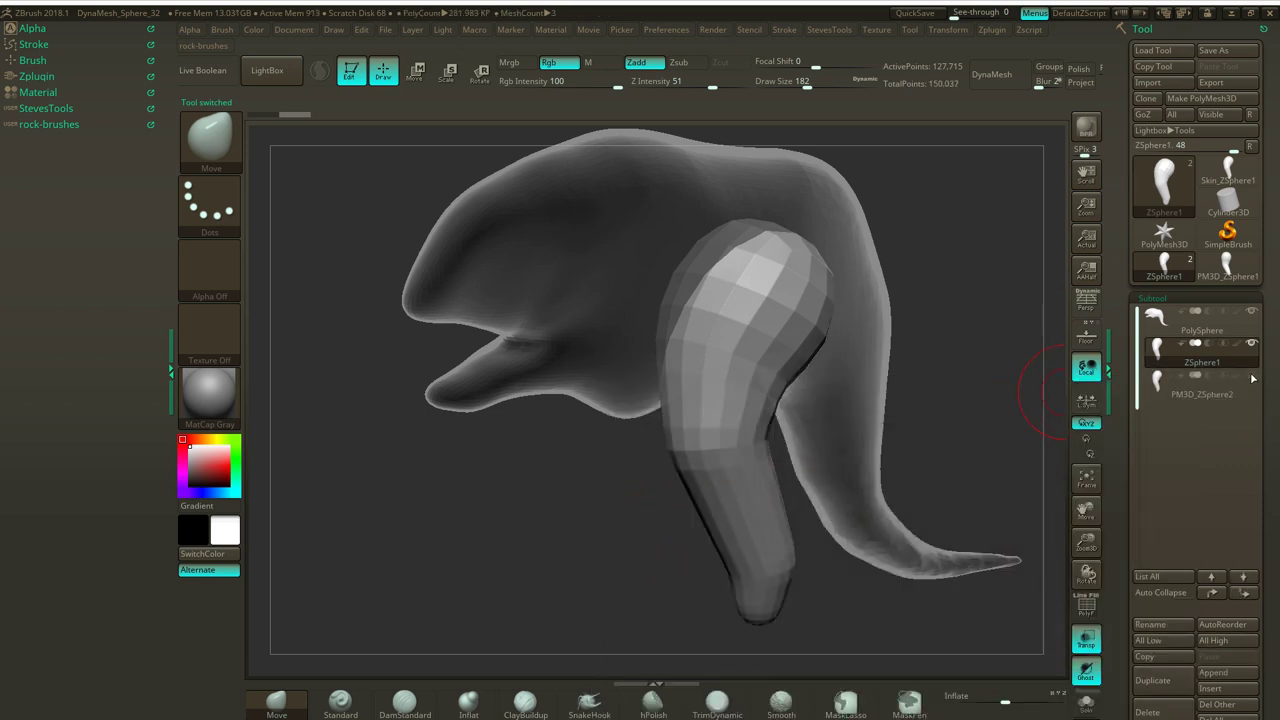
{"action": "left_click", "coordinate": [1200, 374]}
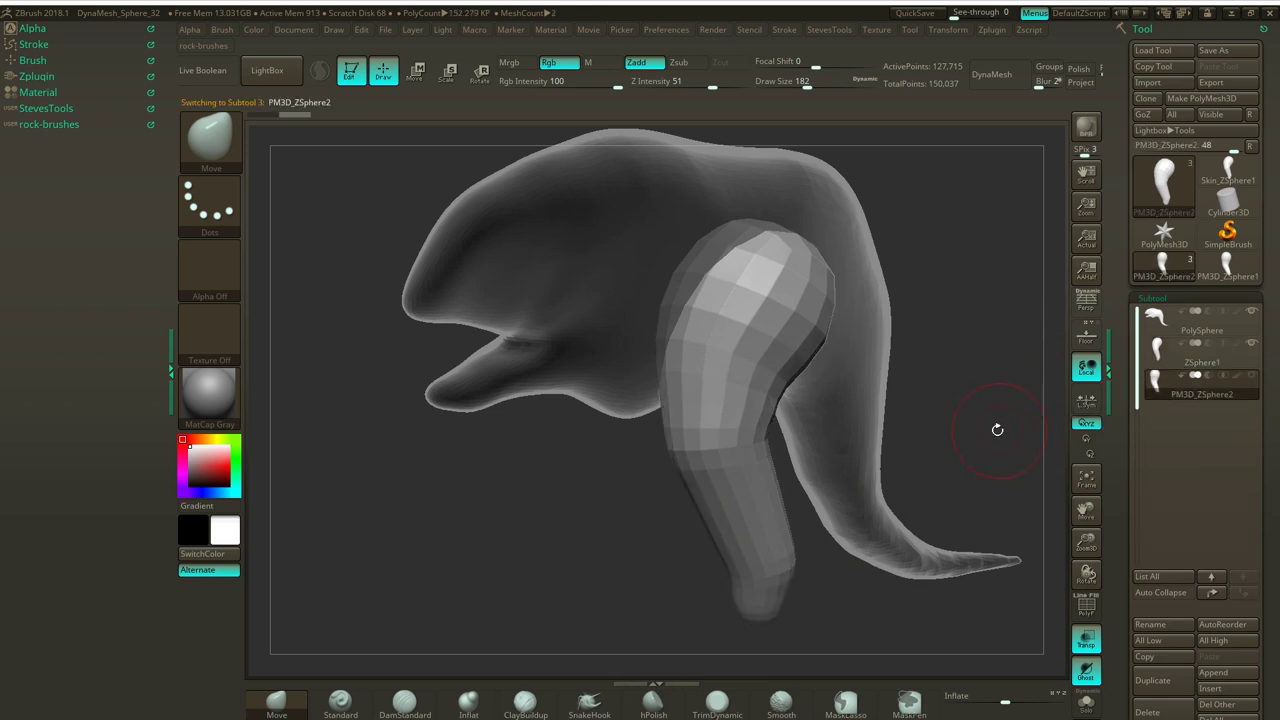
{"action": "mouse_move", "coordinate": [994, 429]}
{"action": "left_mouse_down"}
{"action": "mouse_move", "coordinate": [963, 424]}
{"action": "mouse_move", "coordinate": [972, 418]}
{"action": "left_mouse_up"}
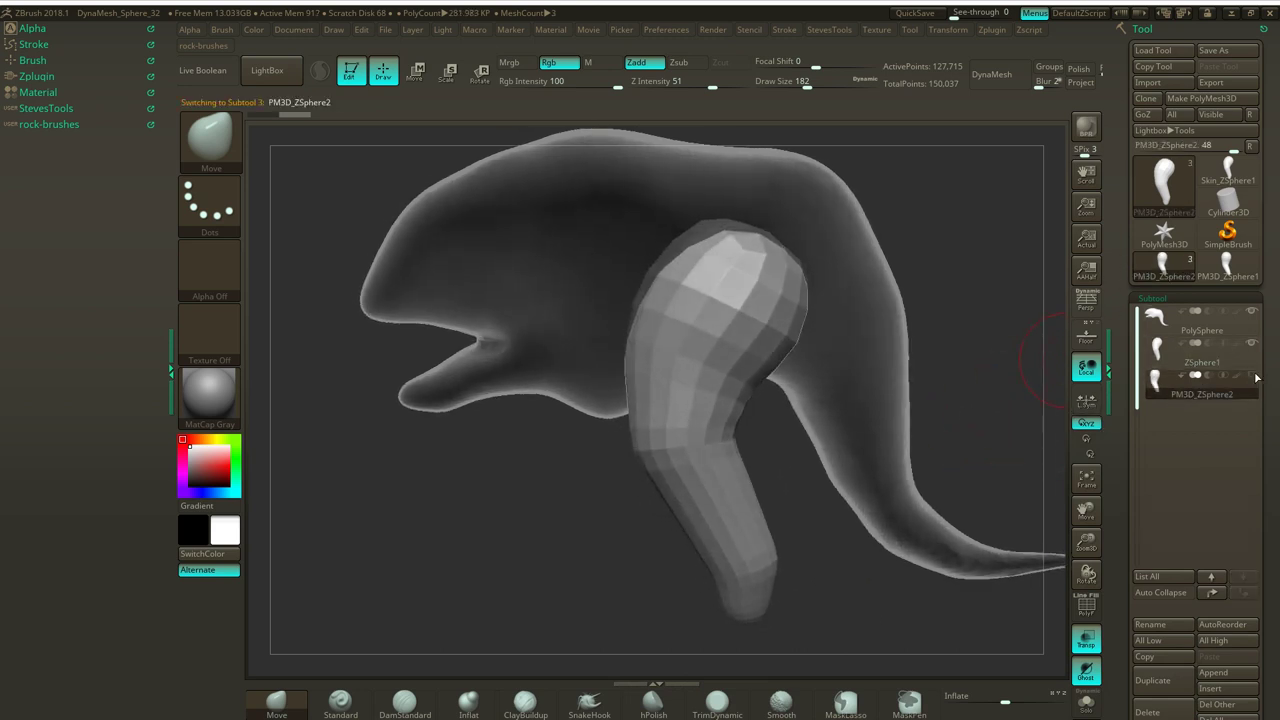
{"action": "left_click", "coordinate": [1254, 344]}
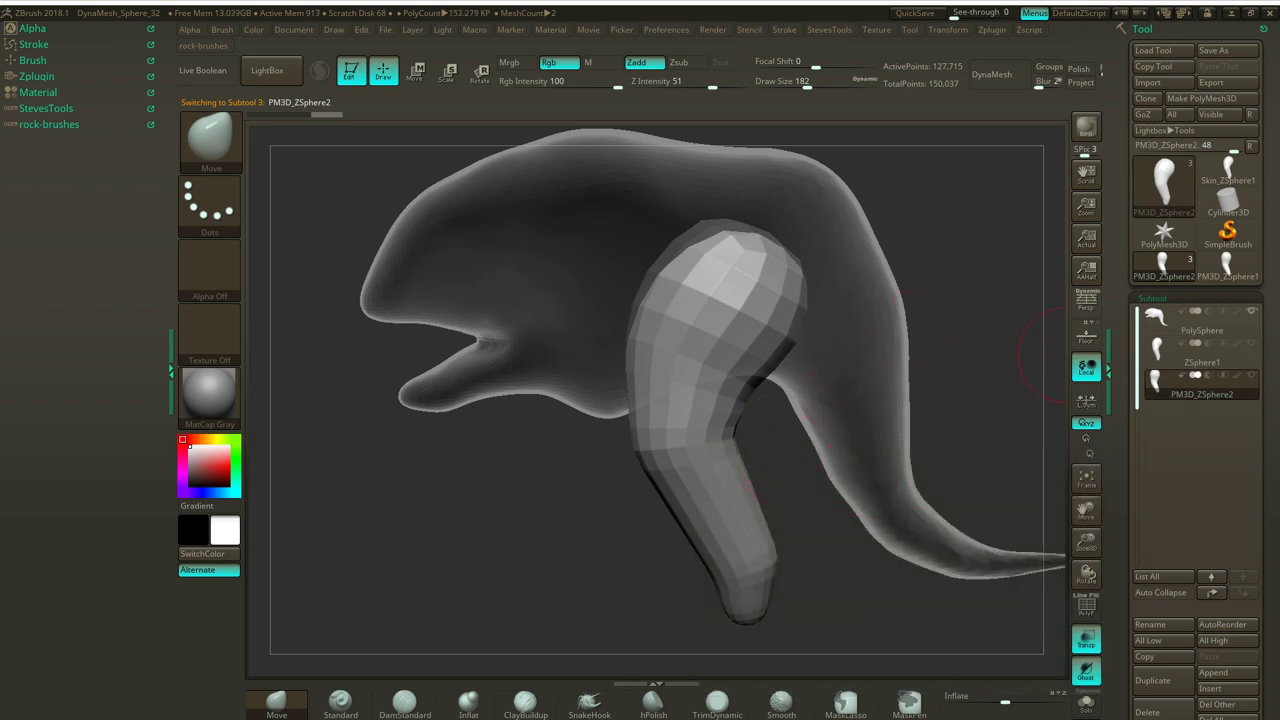
{"action": "left_click_drag", "start_coordinate": [1265, 453], "coordinate": [1270, 360]}
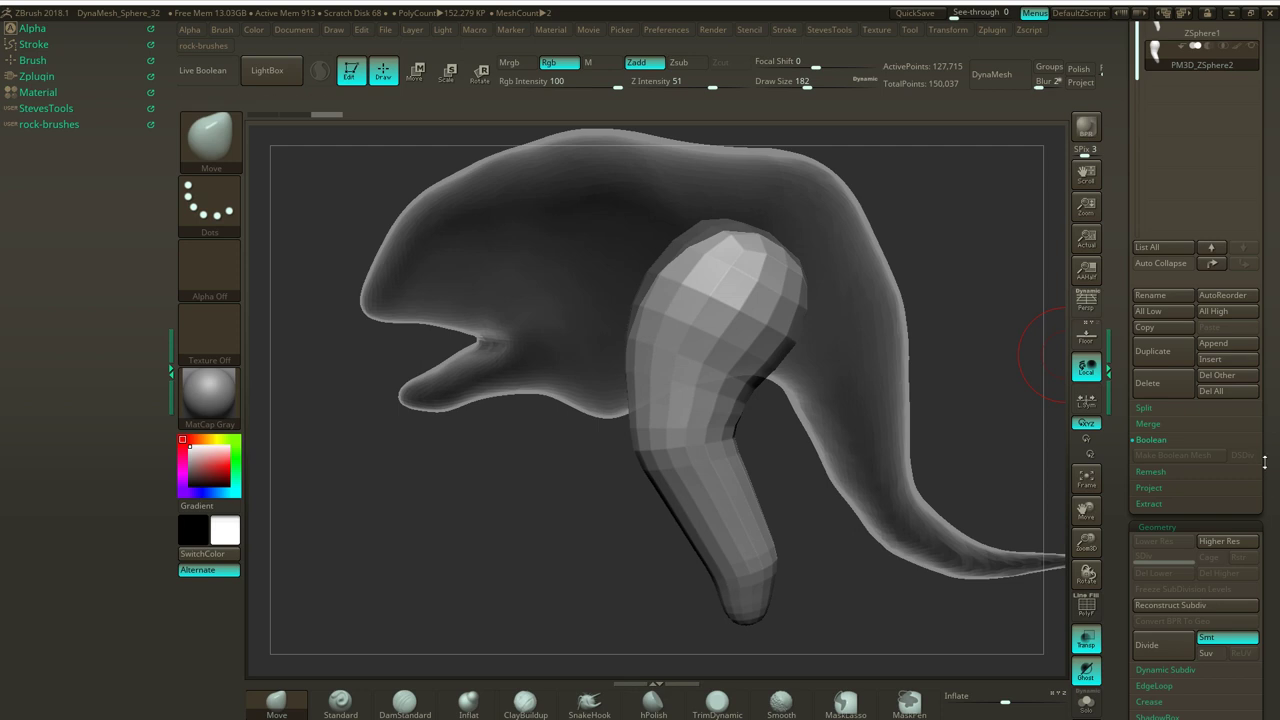
{"action": "scroll", "coordinate": [1264, 462], "scroll_direction": "up", "scroll_amount": 6}
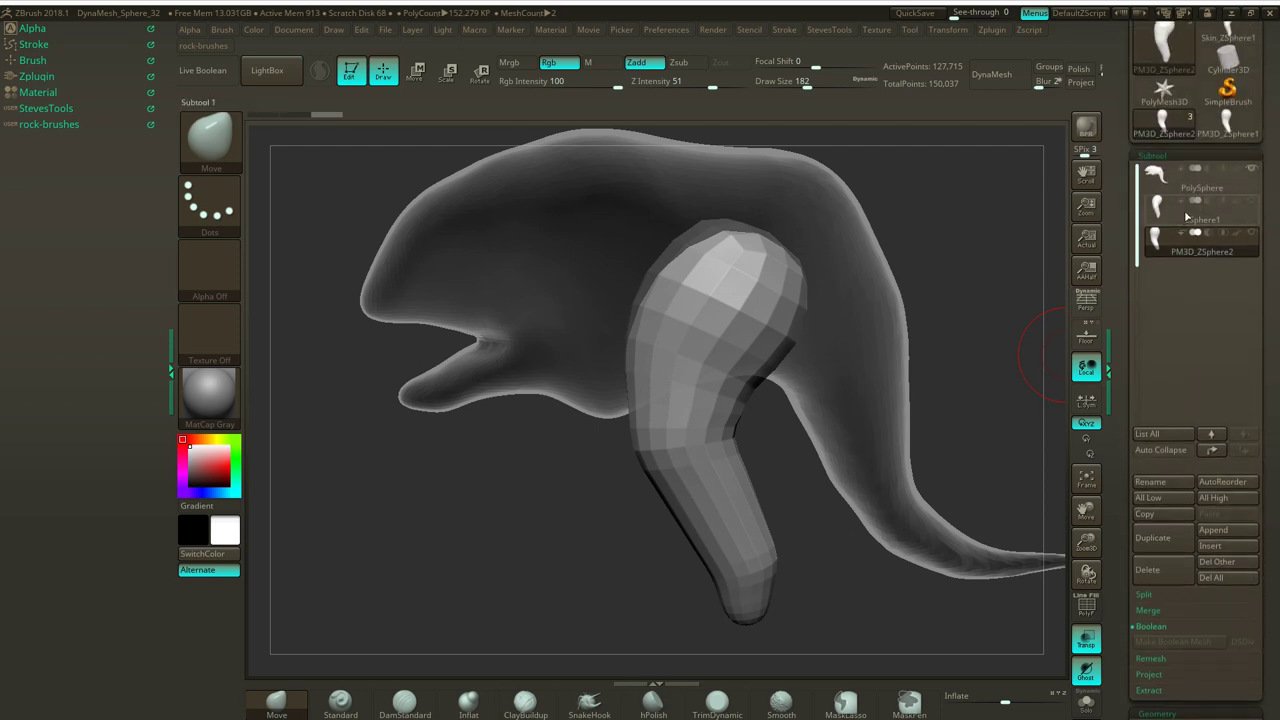
{"action": "mouse_move", "coordinate": [1175, 218]}
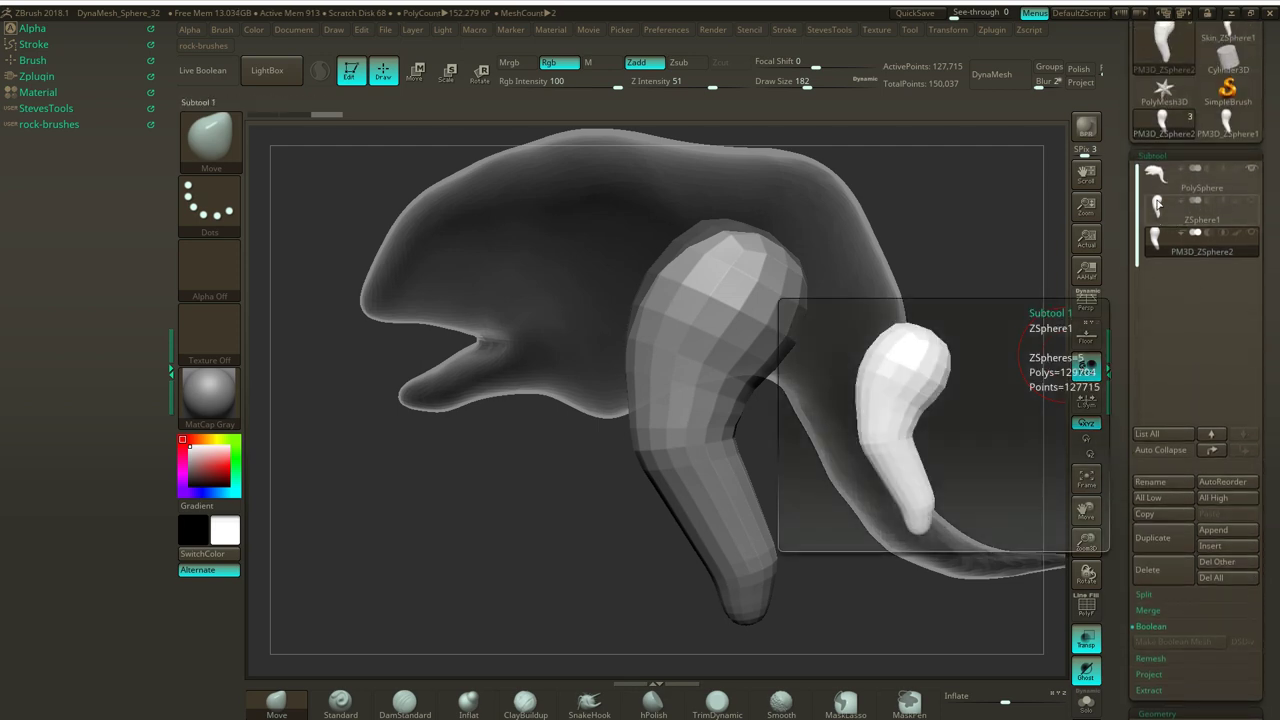
Delete the original ZSphere1 leg subtool and turn off the transparent display.
{"action": "mouse_move", "coordinate": [1230, 128]}
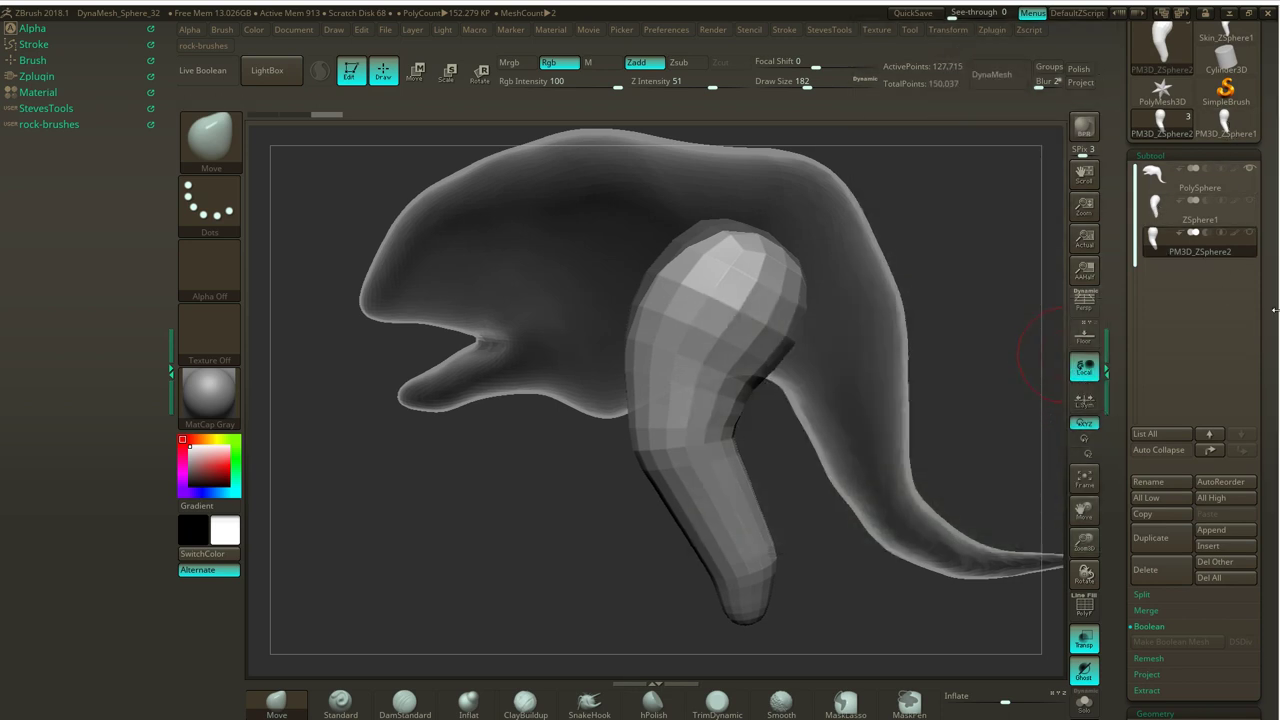
{"action": "left_click", "coordinate": [1208, 220]}
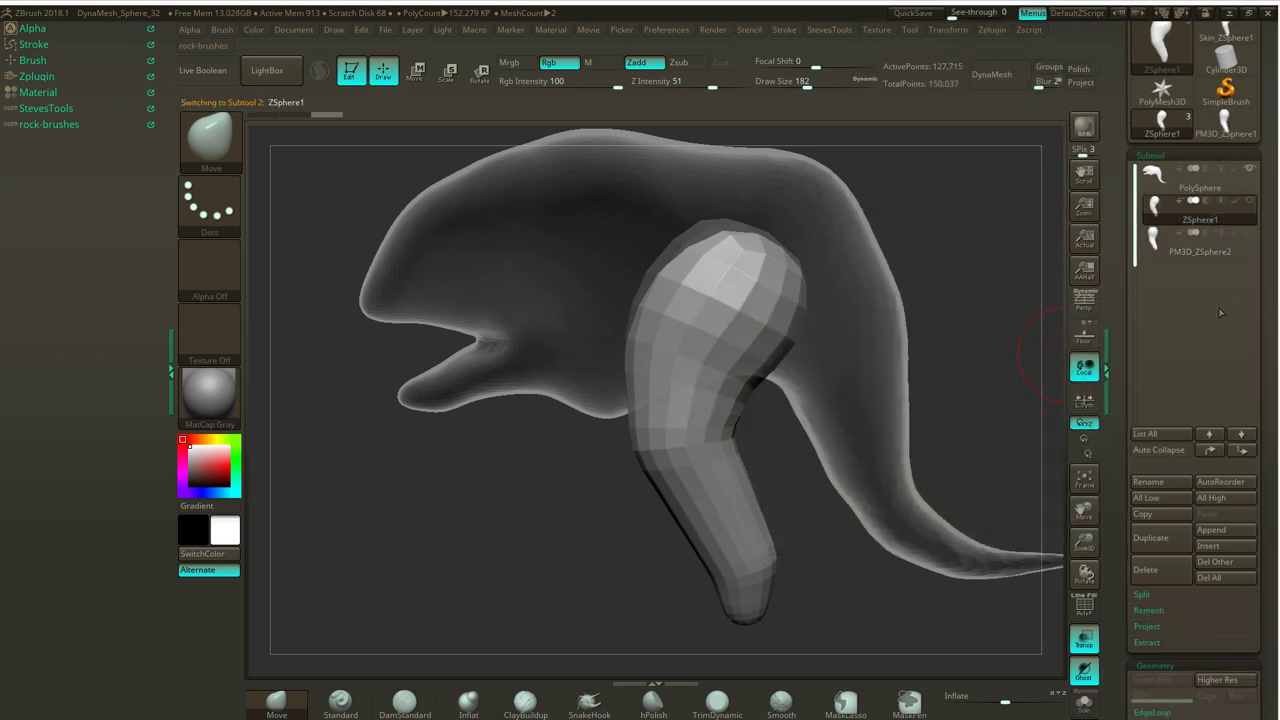
{"action": "left_click", "coordinate": [1160, 568]}
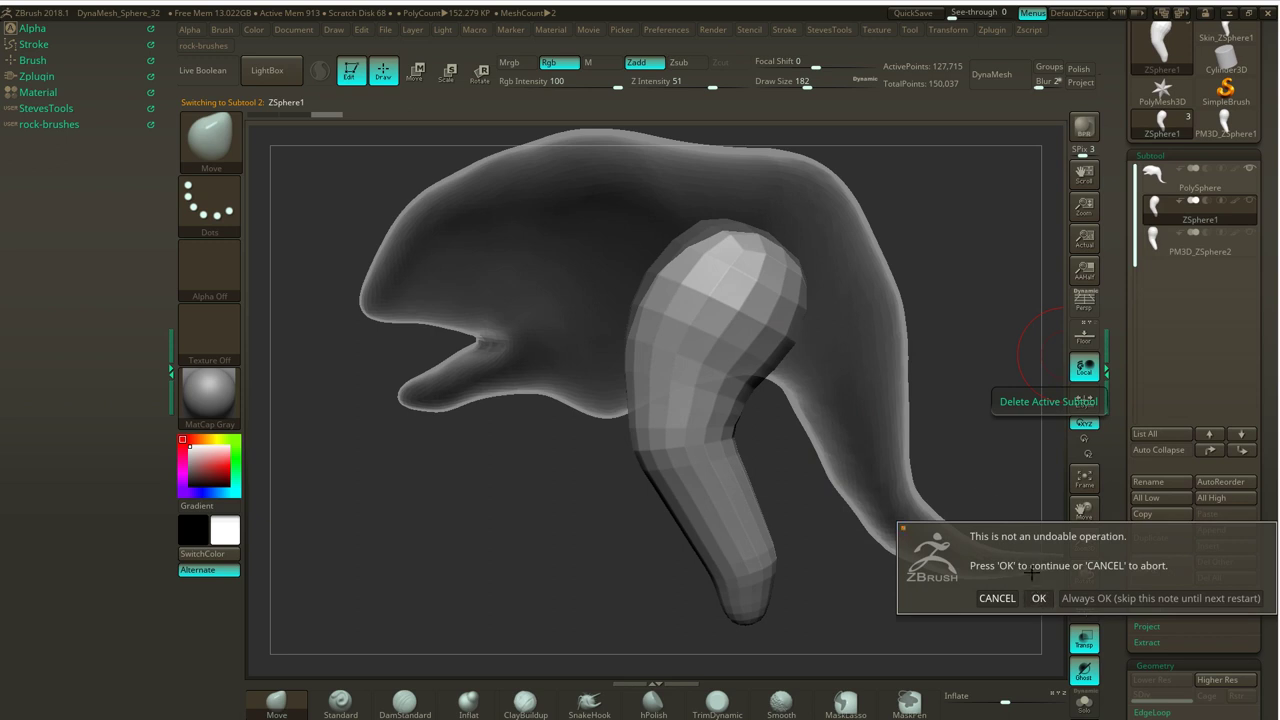
{"action": "left_click", "coordinate": [1036, 597]}
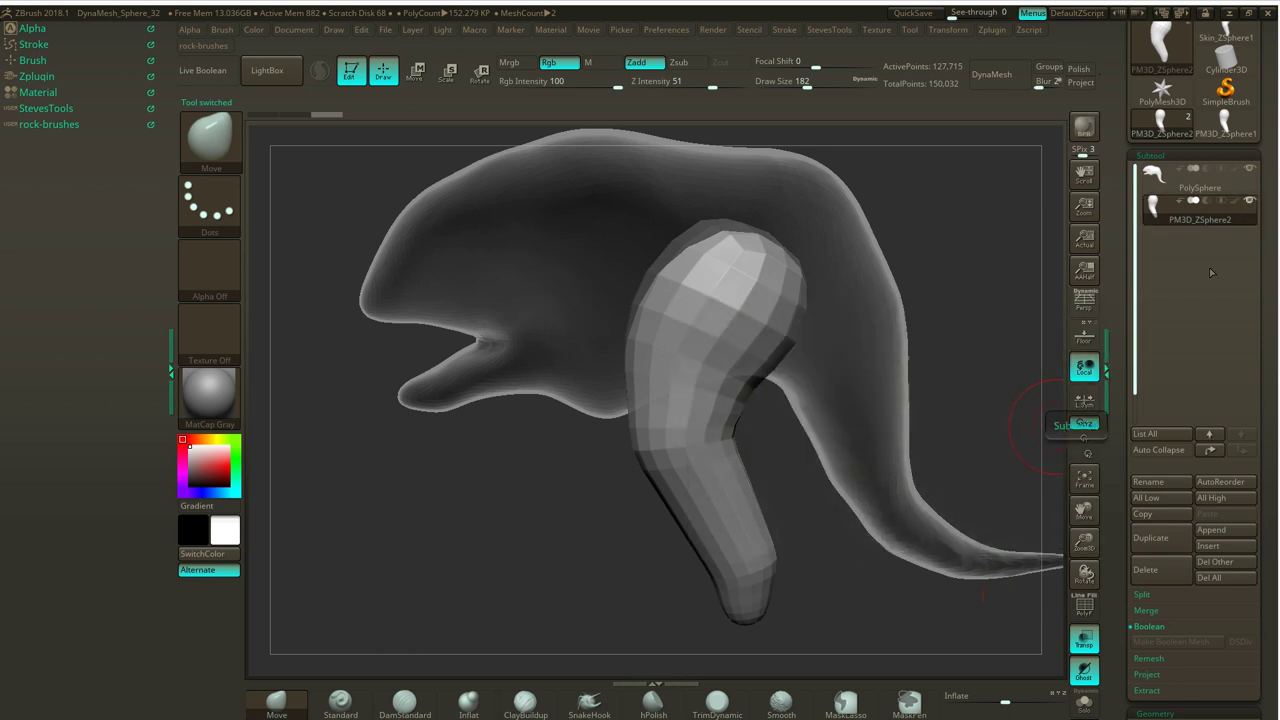
{"action": "left_click_drag", "start_coordinate": [970, 397], "coordinate": [1065, 393]}
{"action": "left_click", "coordinate": [1088, 642]}
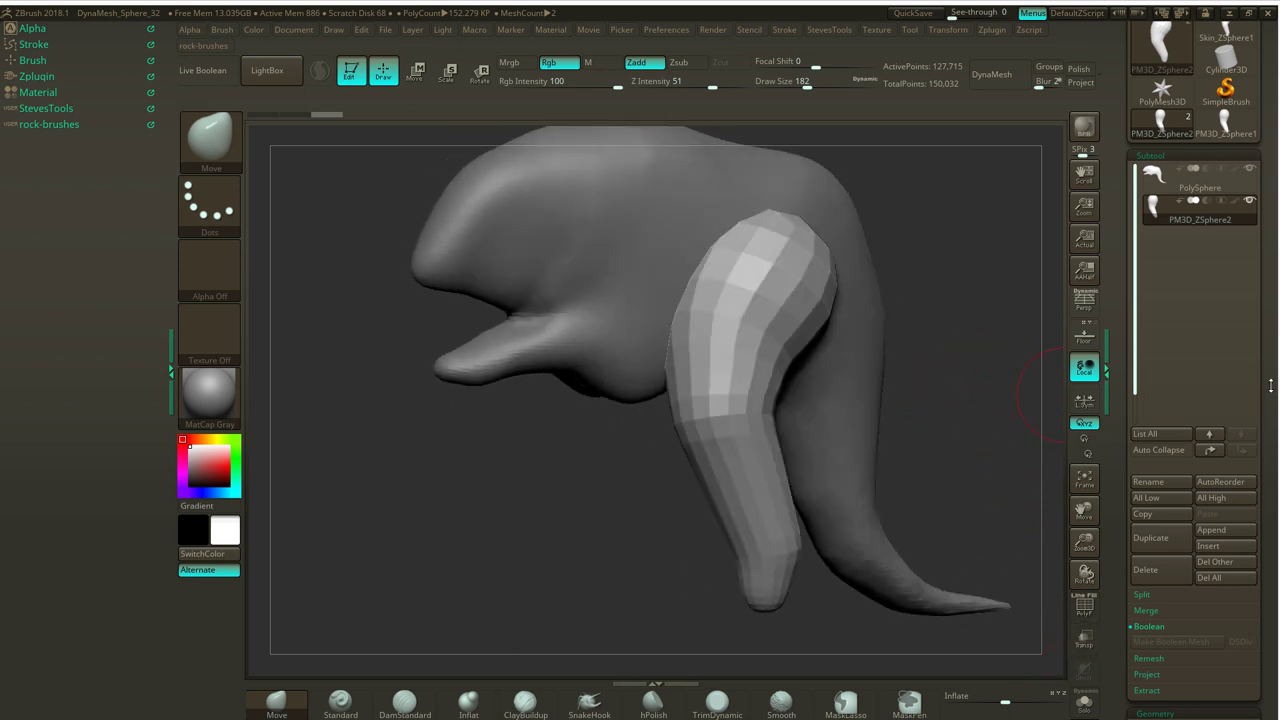
{"action": "left_click_drag", "start_coordinate": [1271, 385], "coordinate": [1252, 268]}
{"action": "left_click", "coordinate": [1166, 494]}
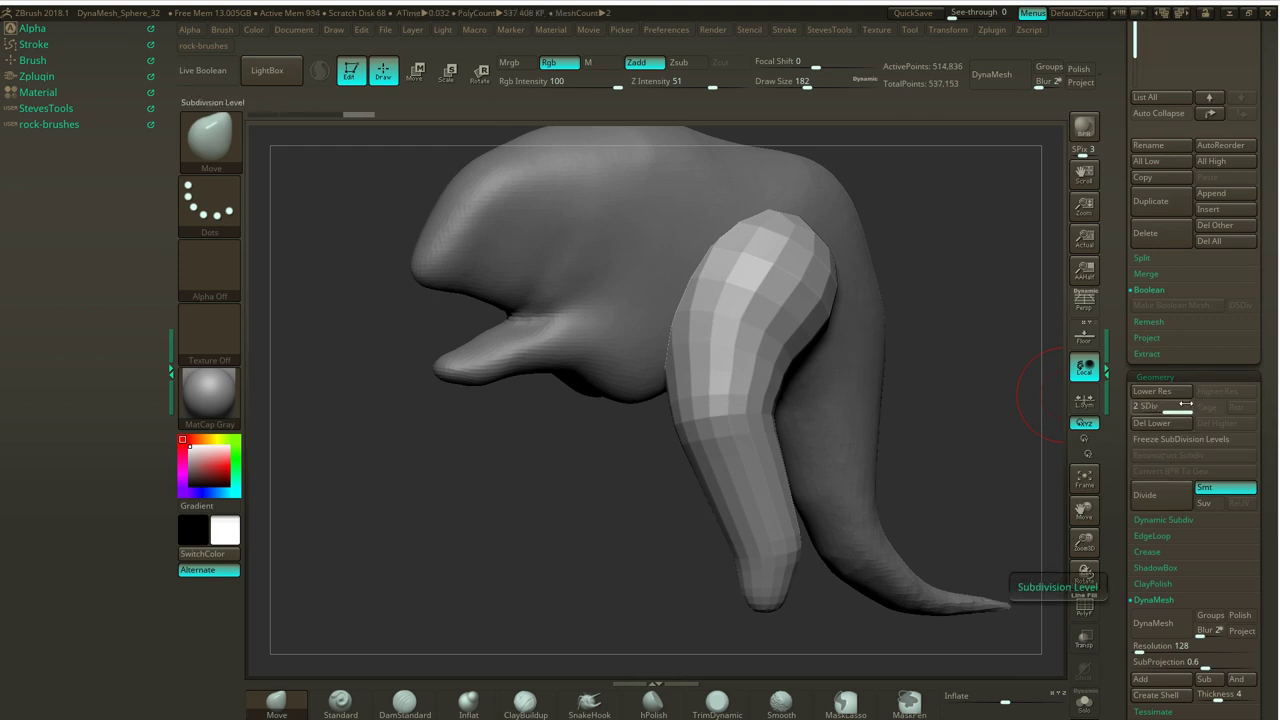
{"action": "left_click_drag", "start_coordinate": [1176, 410], "coordinate": [1145, 412]}
{"action": "left_click", "coordinate": [1212, 423]}
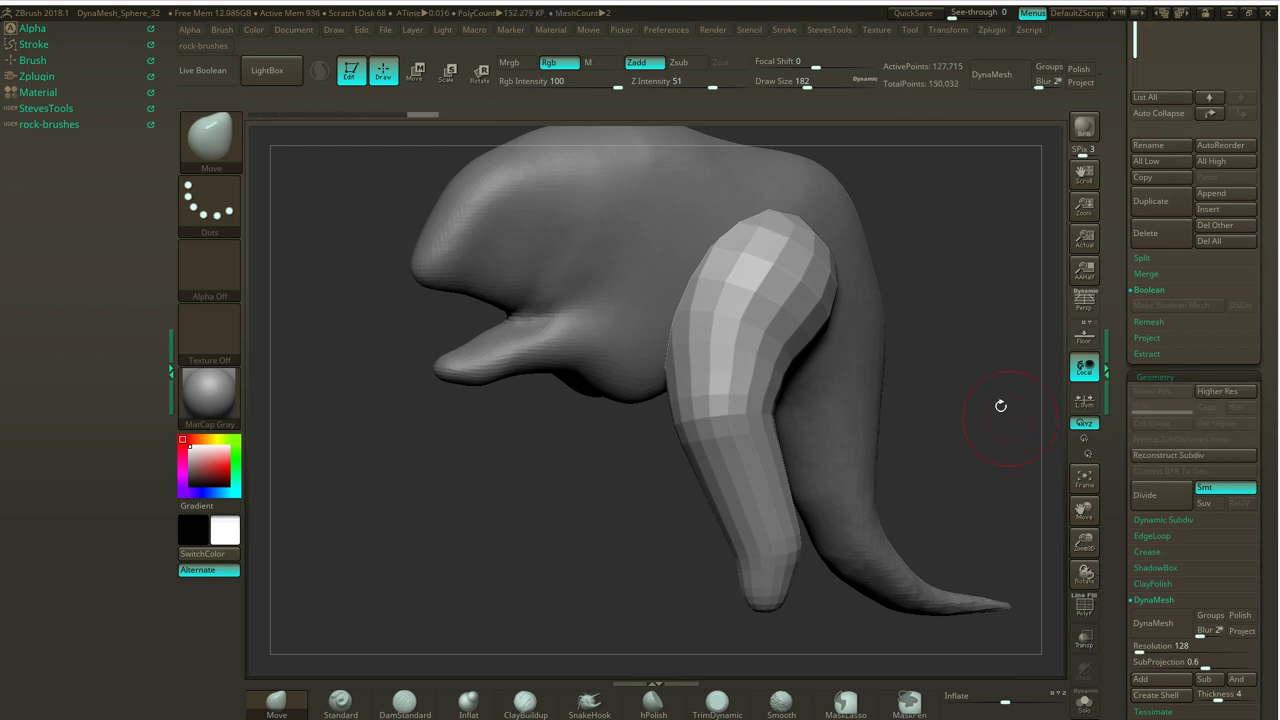
Turn on DynaMesh for the leg, set its resolution to 80, smooth the thigh and remesh the leg.
{"action": "left_click_drag", "start_coordinate": [950, 279], "coordinate": [905, 296]}
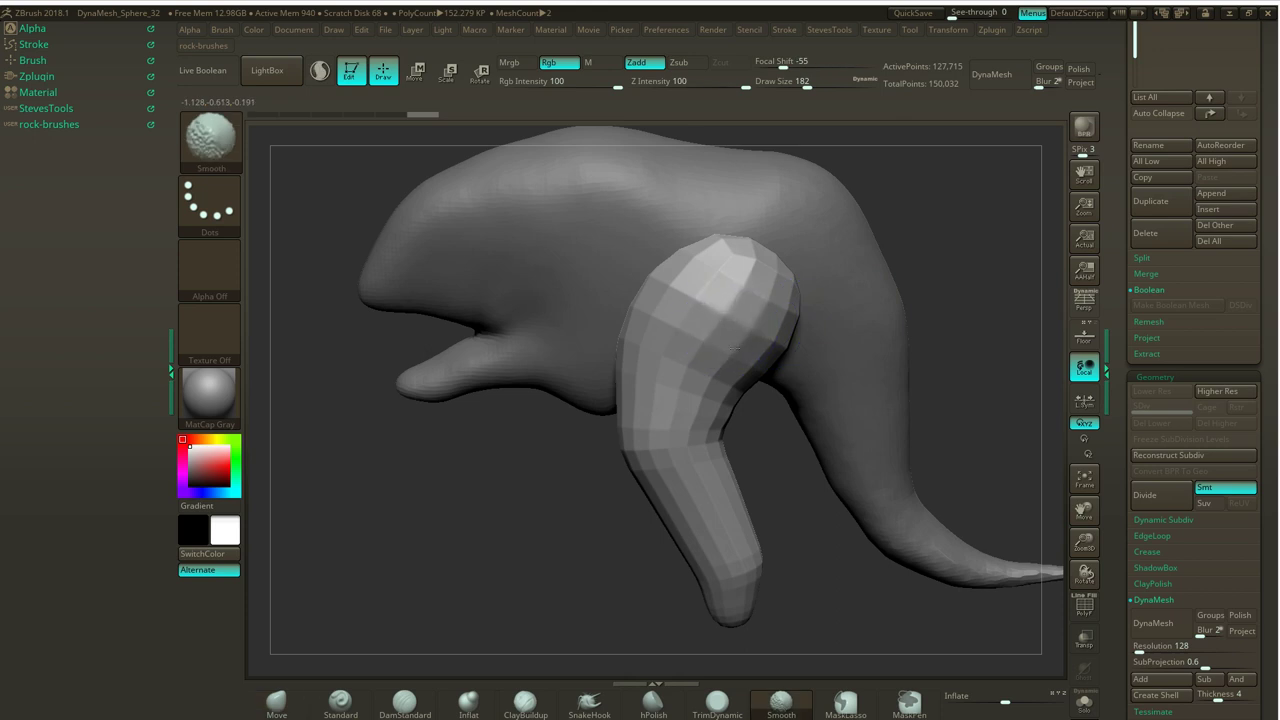
{"action": "left_click_drag", "start_coordinate": [720, 271], "coordinate": [726, 286], "text": "shift"}
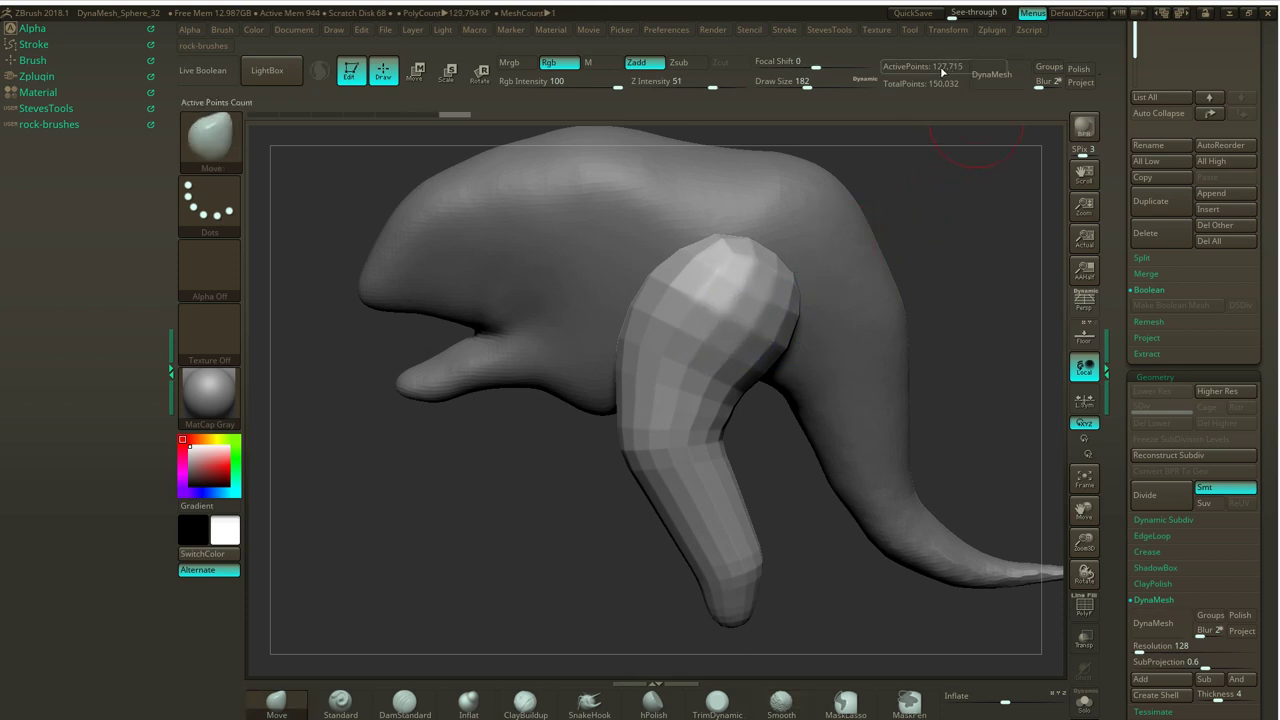
{"action": "left_click_drag", "start_coordinate": [1273, 369], "coordinate": [1245, 295]}
{"action": "left_click", "coordinate": [1165, 484]}
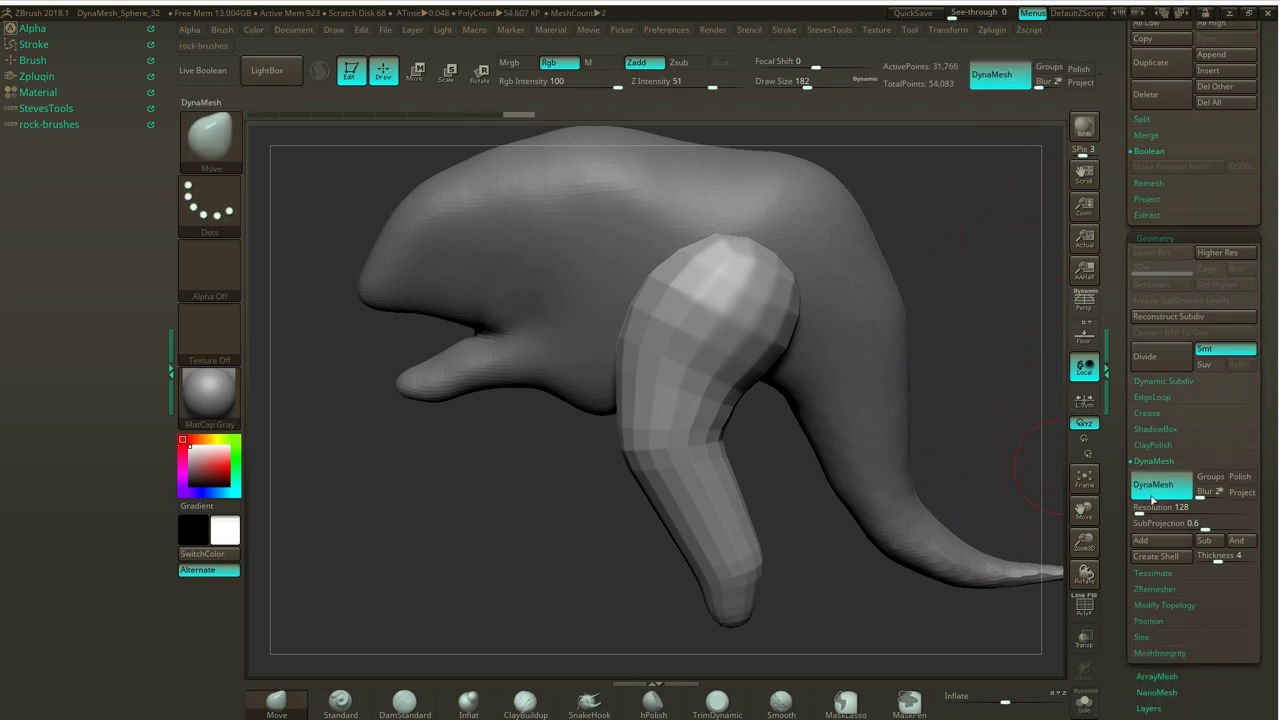
{"action": "left_click_drag", "start_coordinate": [1141, 508], "coordinate": [1137, 509]}
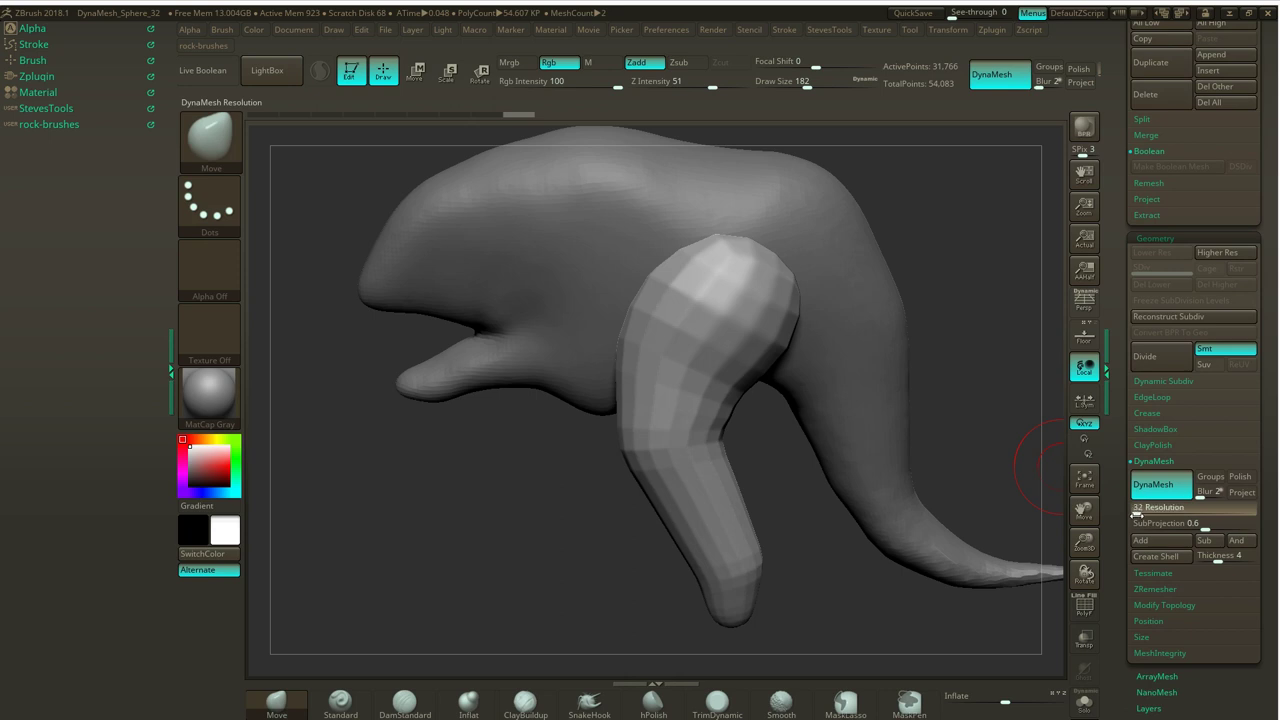
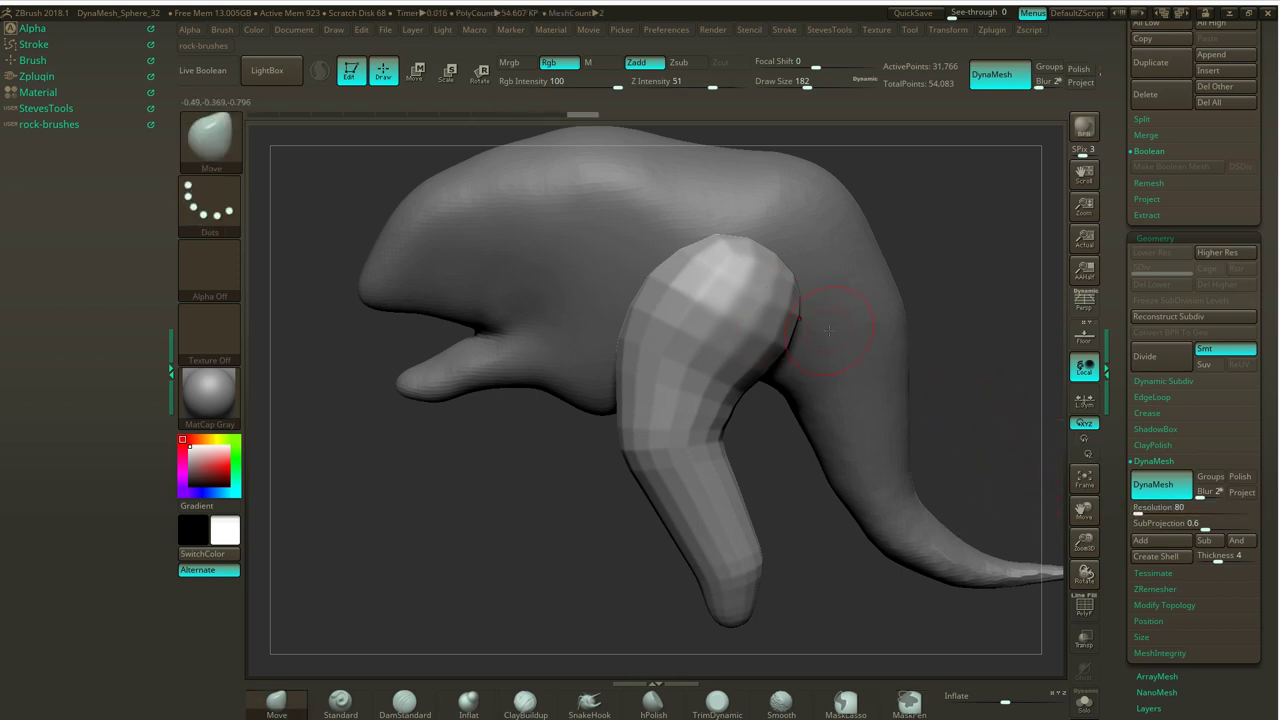
{"action": "key", "text": "shift"}
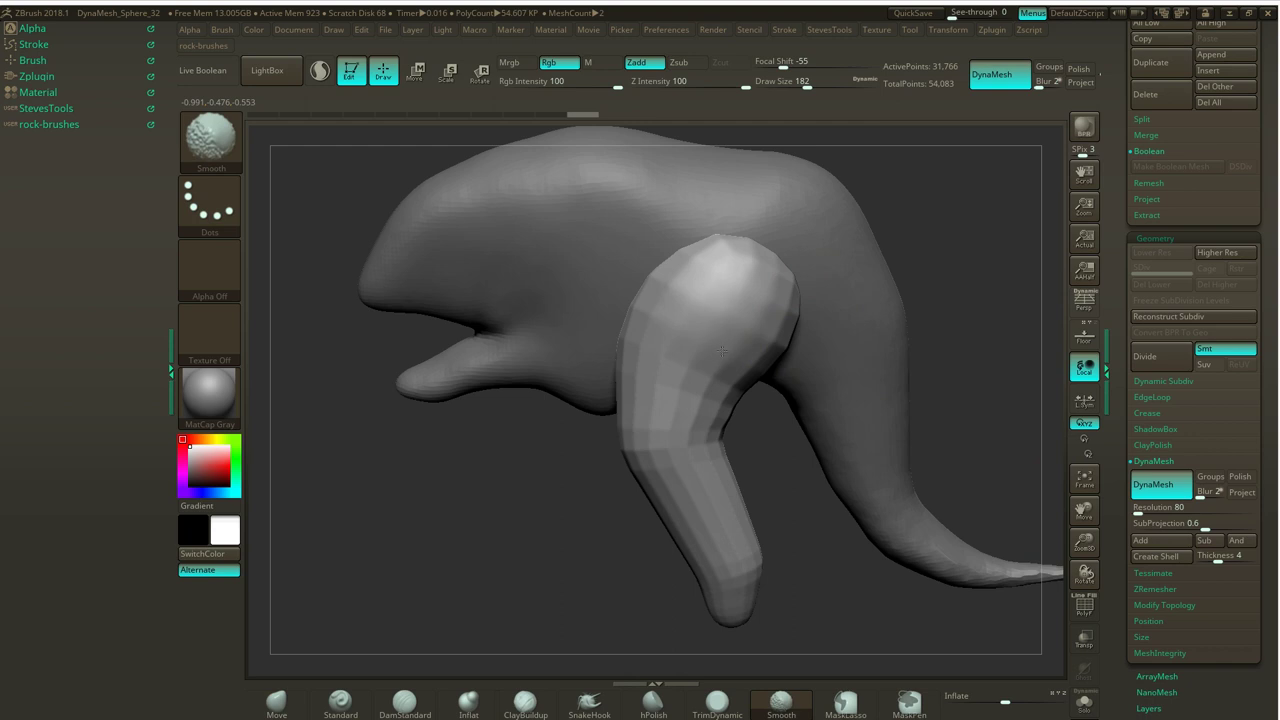
{"action": "left_click_drag", "start_coordinate": [960, 309], "coordinate": [982, 436], "text": "ctrl"}
Smooth out the remaining facets on the leg from the front, inner and rear sides.
{"action": "key", "text": "shift"}
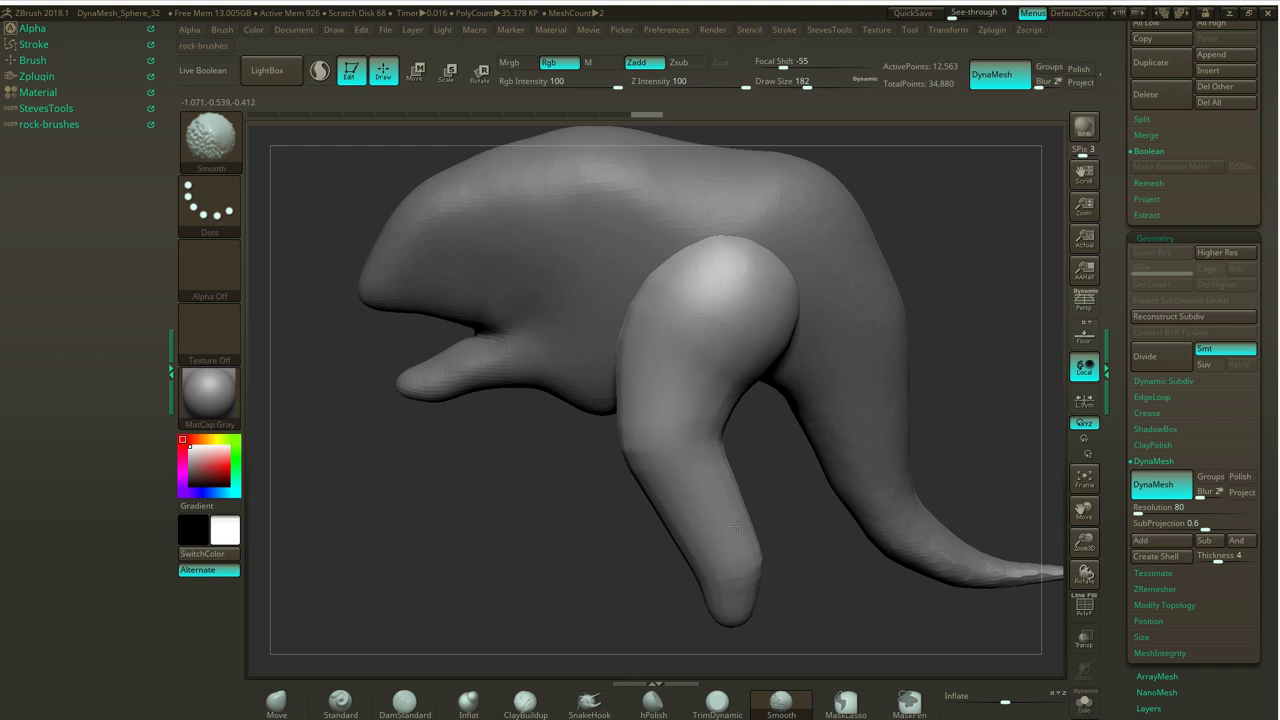
{"action": "left_click_drag", "start_coordinate": [977, 220], "coordinate": [940, 246]}
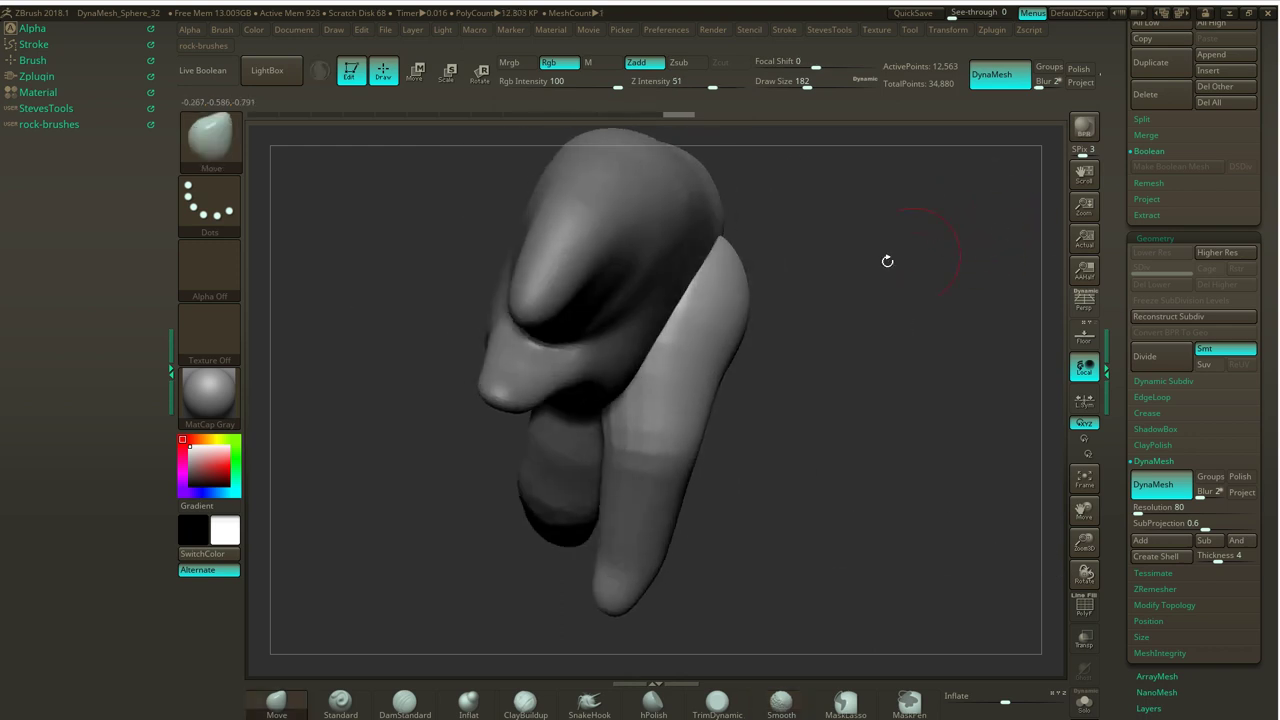
{"action": "key", "text": "shift"}
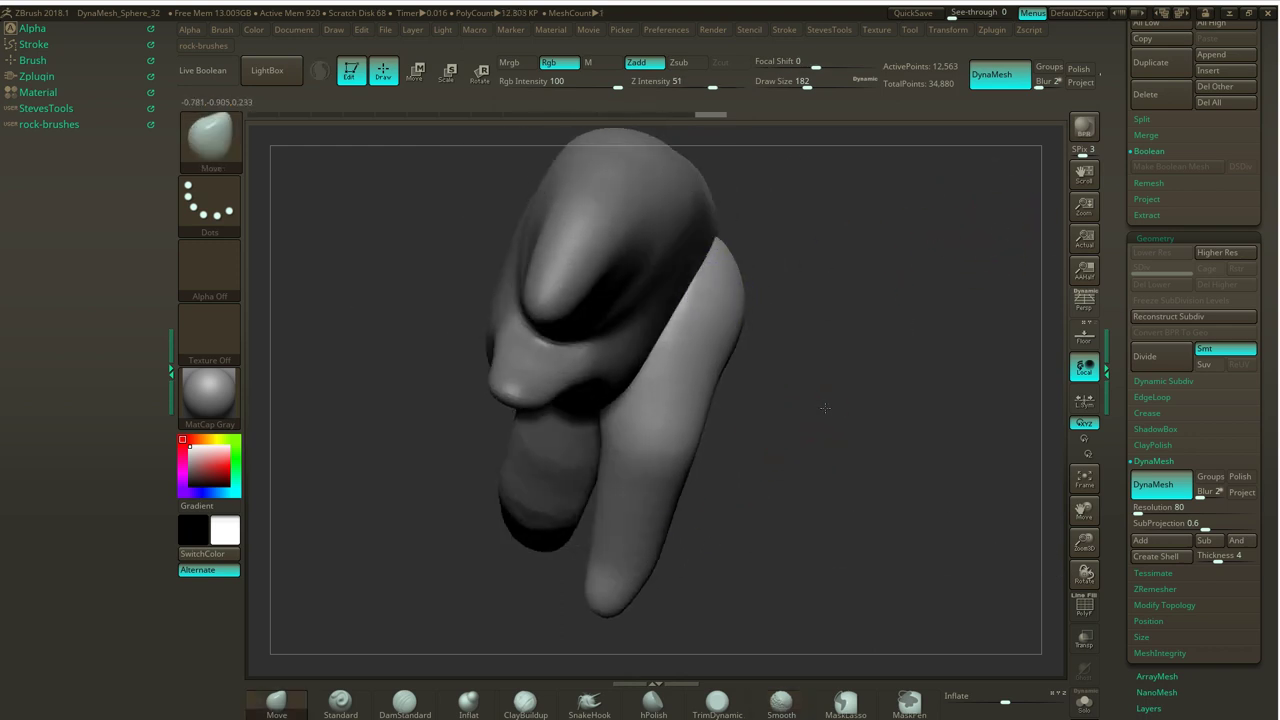
{"action": "left_click_drag", "start_coordinate": [811, 406], "coordinate": [925, 410]}
{"action": "key", "text": "shift"}
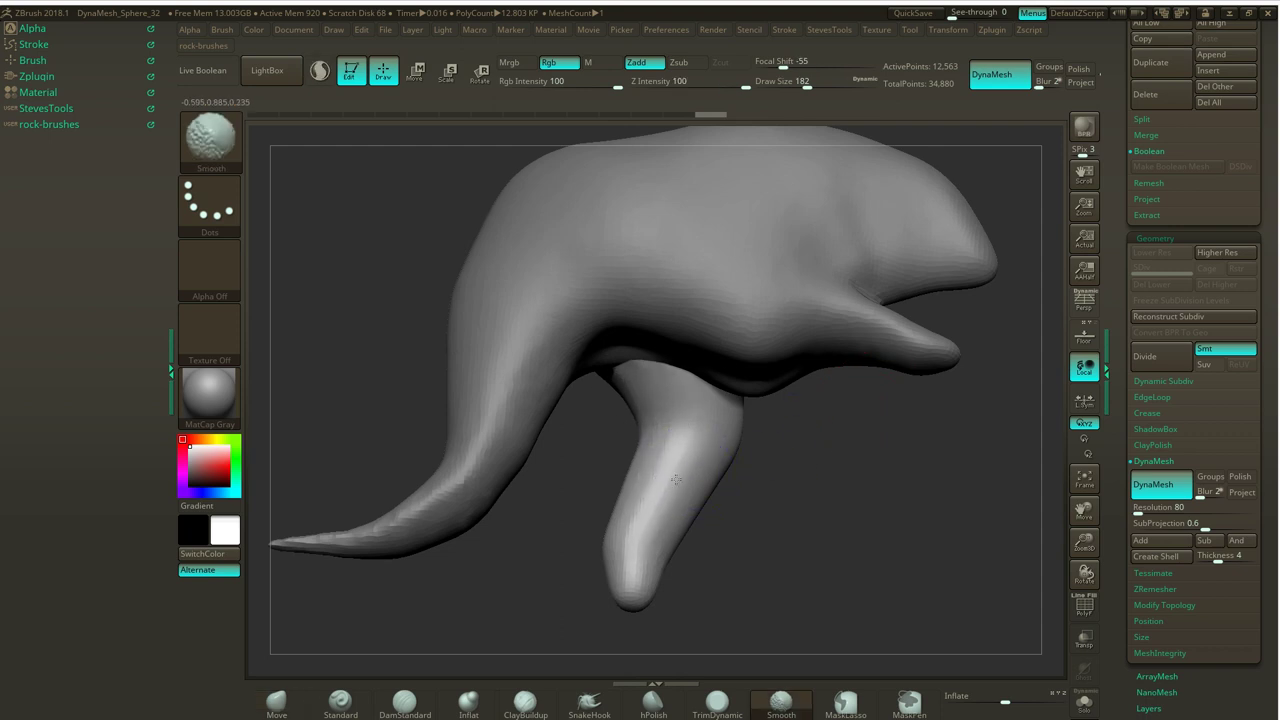
{"action": "left_click_drag", "start_coordinate": [868, 456], "coordinate": [612, 448]}
{"action": "key", "text": "shift"}
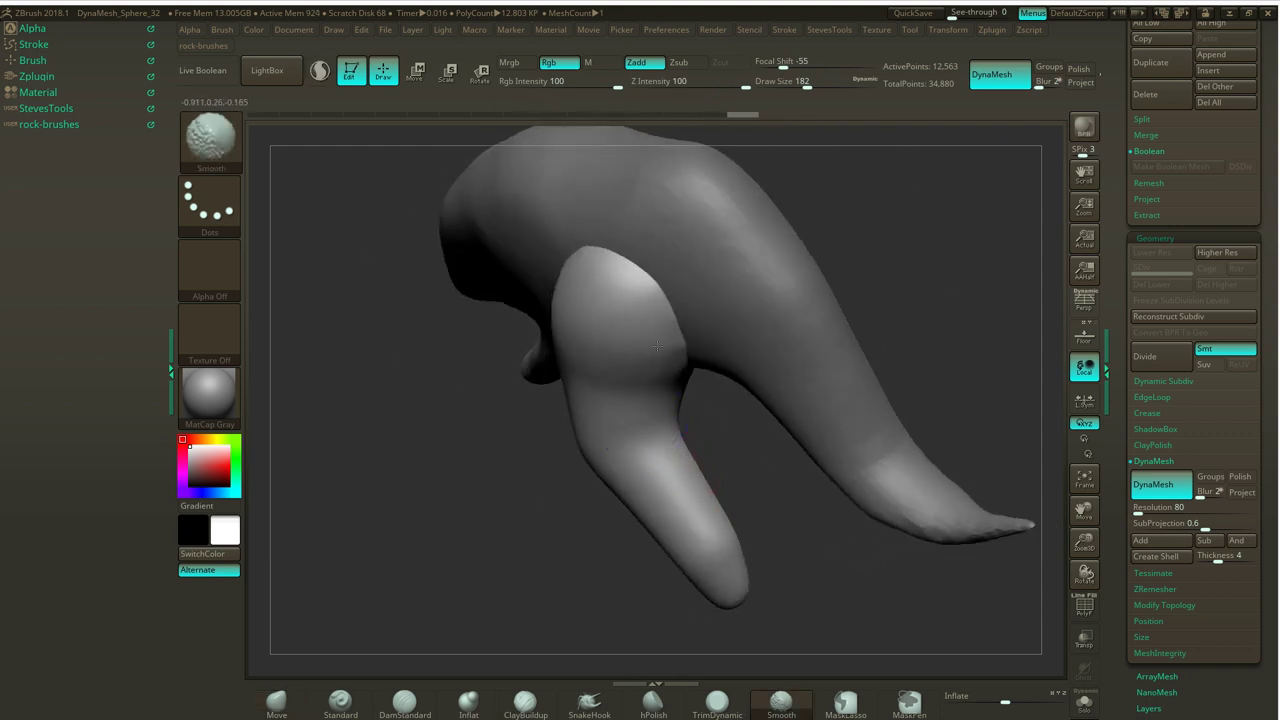
{"action": "left_click_drag", "start_coordinate": [635, 359], "coordinate": [648, 363], "text": "shift"}
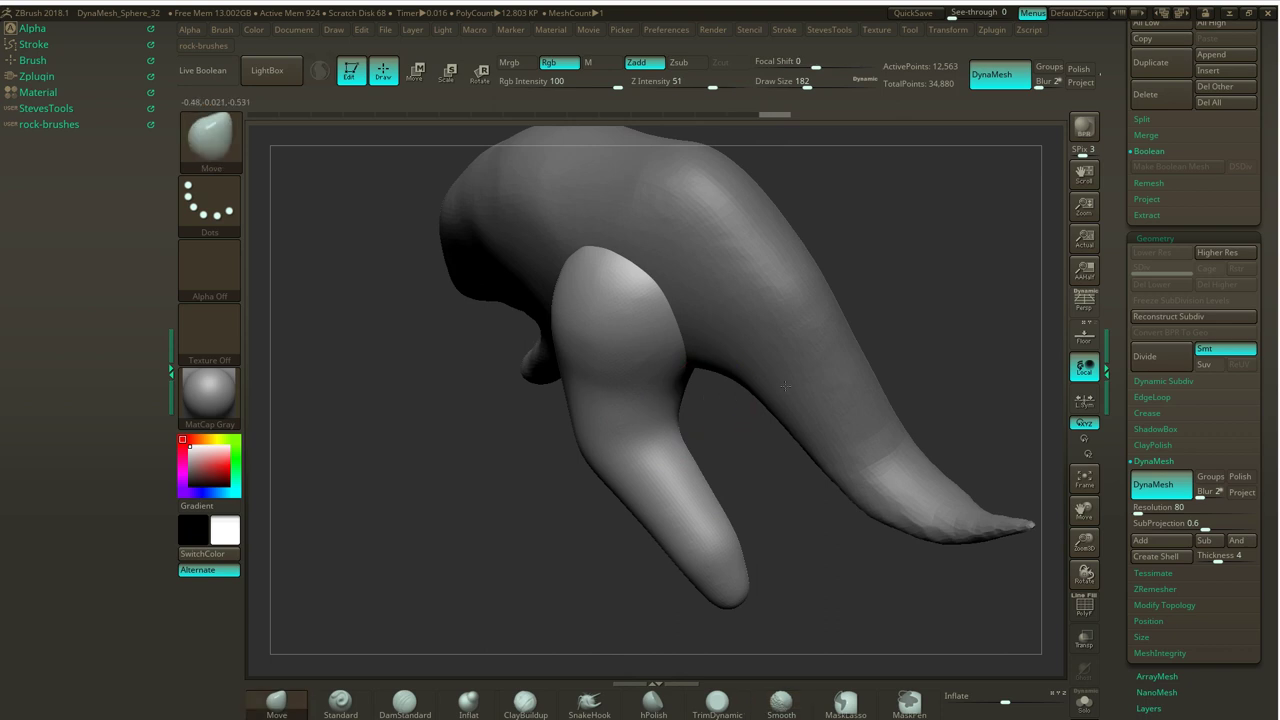
Show the floor grid with the side-view reference image and duplicate the PM3D_ZSphere2 leg subtool.
{"action": "left_click_drag", "start_coordinate": [900, 281], "coordinate": [950, 420]}
{"action": "left_click", "coordinate": [1080, 343]}
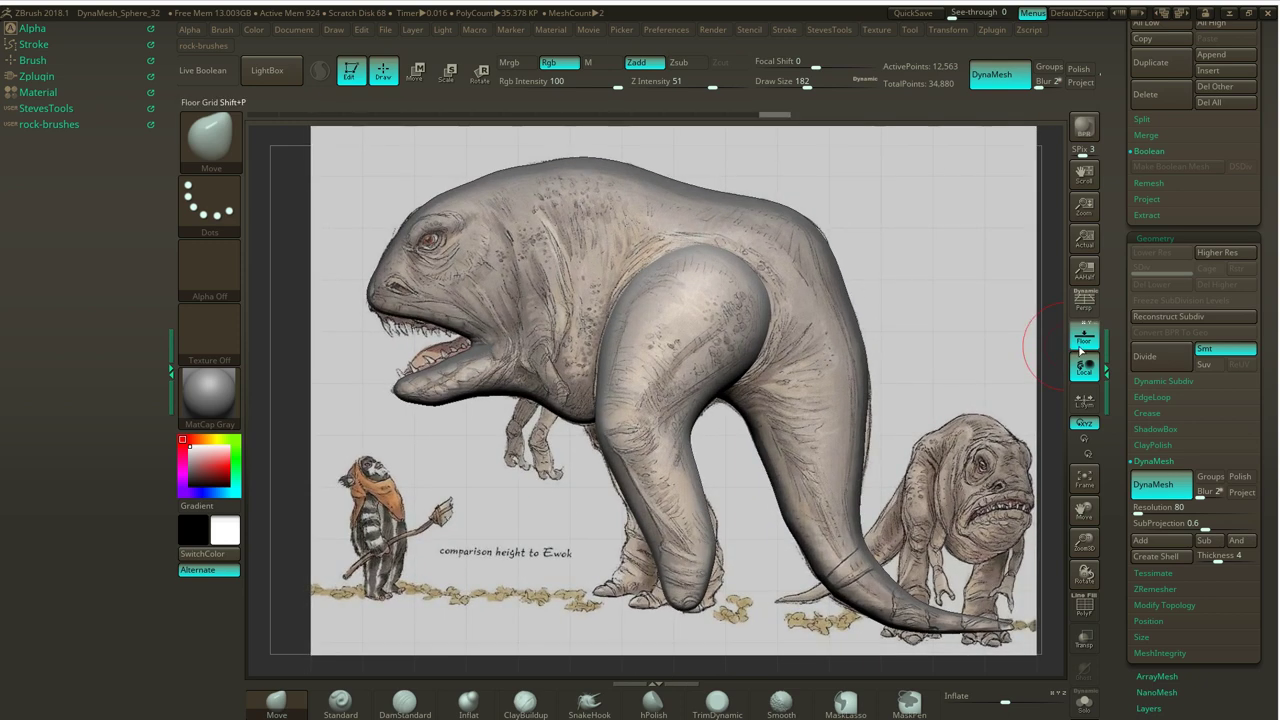
{"action": "scroll", "coordinate": [1126, 335], "scroll_direction": "up", "scroll_amount": 7}
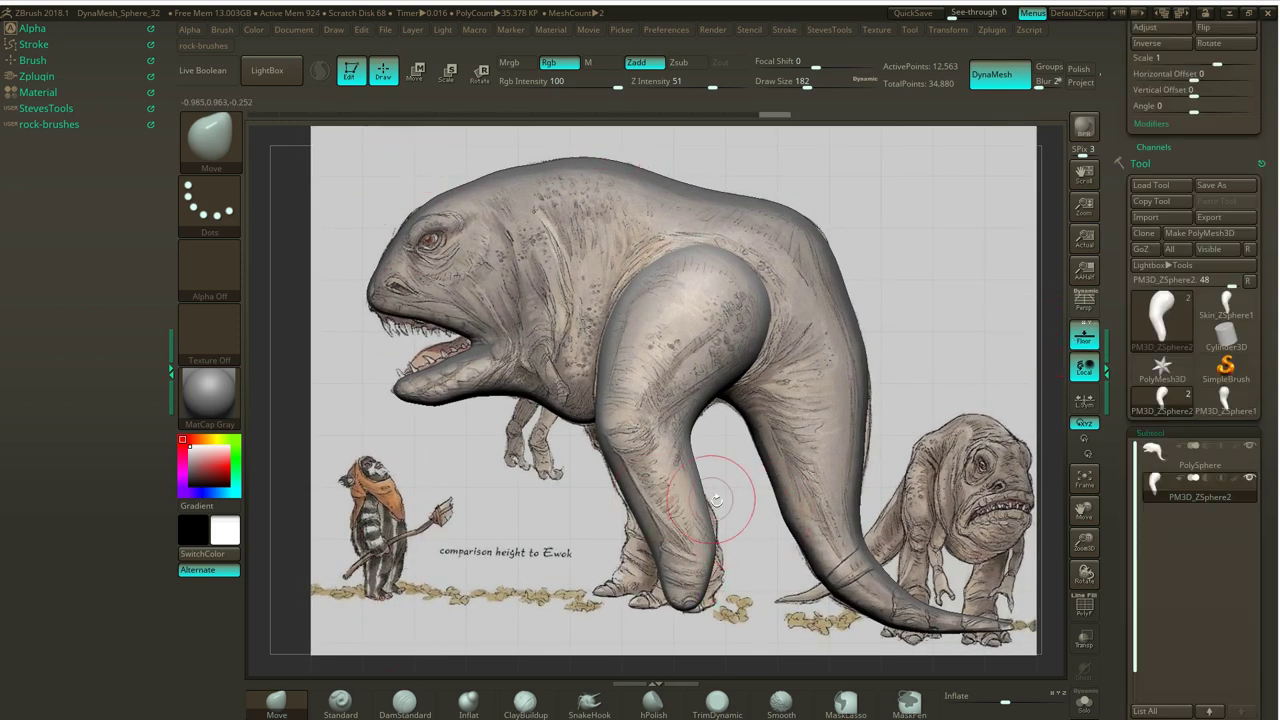
{"action": "left_click_drag", "start_coordinate": [726, 492], "coordinate": [942, 470]}
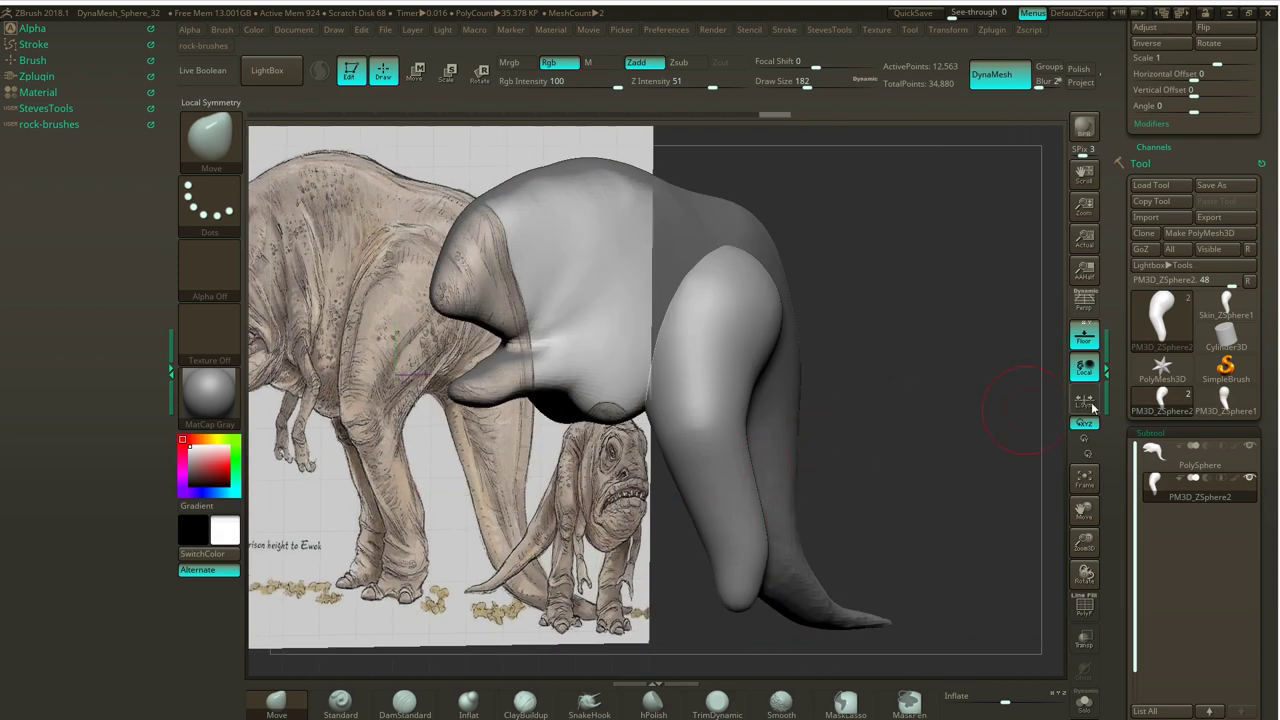
{"action": "left_click_drag", "start_coordinate": [1257, 521], "coordinate": [1256, 376]}
{"action": "left_click", "coordinate": [1174, 348]}
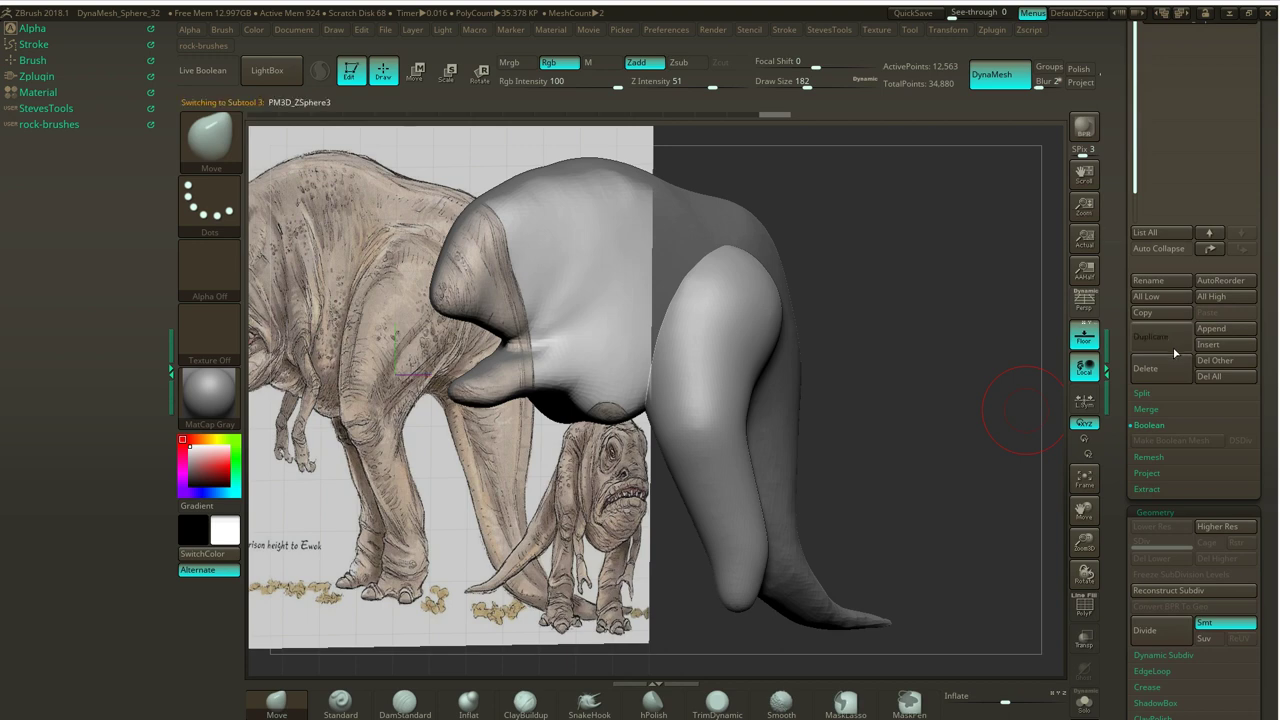
Apply Mirror And Weld to the duplicated leg to create the matching leg on the body's other side.
{"action": "left_click_drag", "start_coordinate": [1263, 511], "coordinate": [1253, 424]}
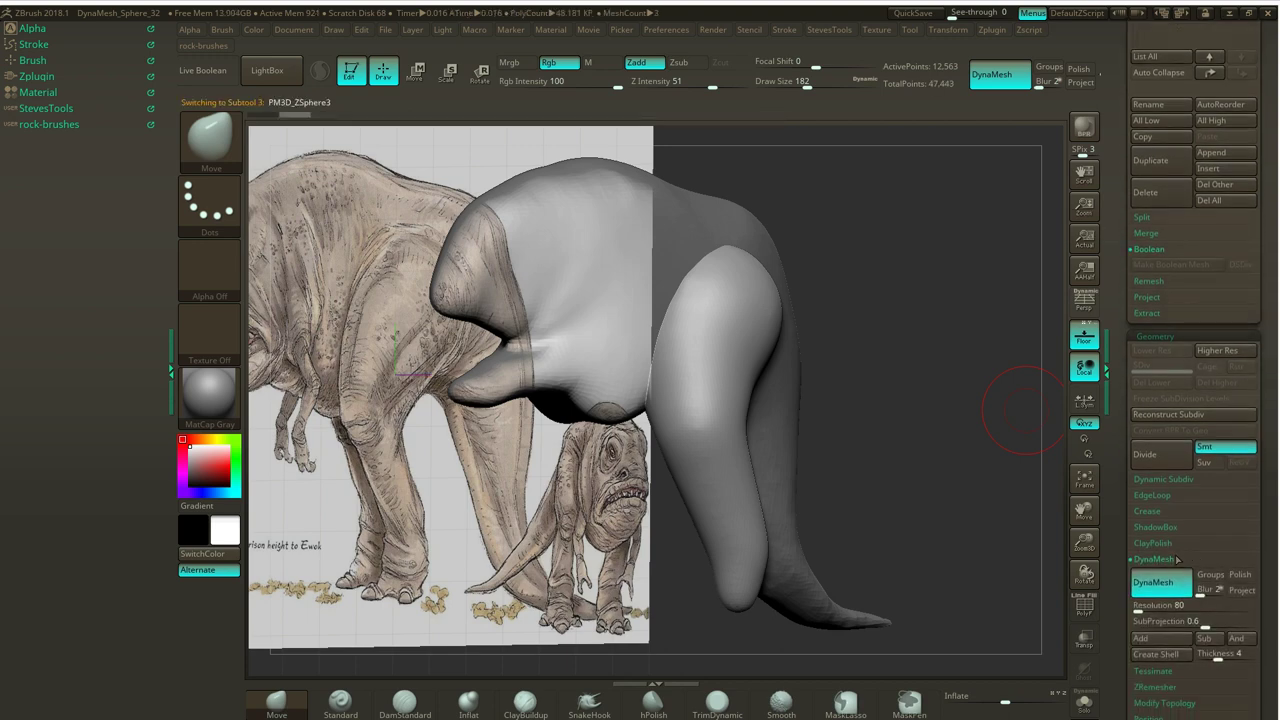
{"action": "left_click", "coordinate": [1177, 556]}
{"action": "left_click_drag", "start_coordinate": [1259, 566], "coordinate": [1254, 472]}
{"action": "left_click", "coordinate": [1177, 515]}
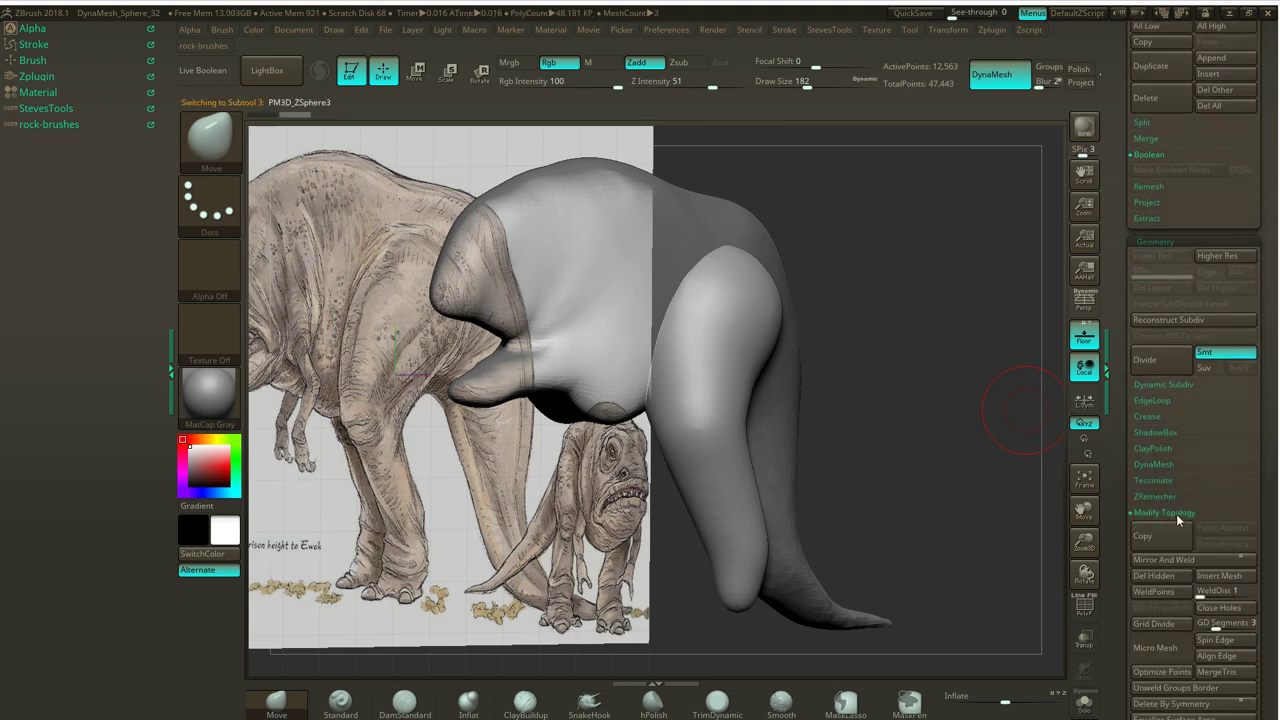
{"action": "left_click", "coordinate": [1172, 560]}
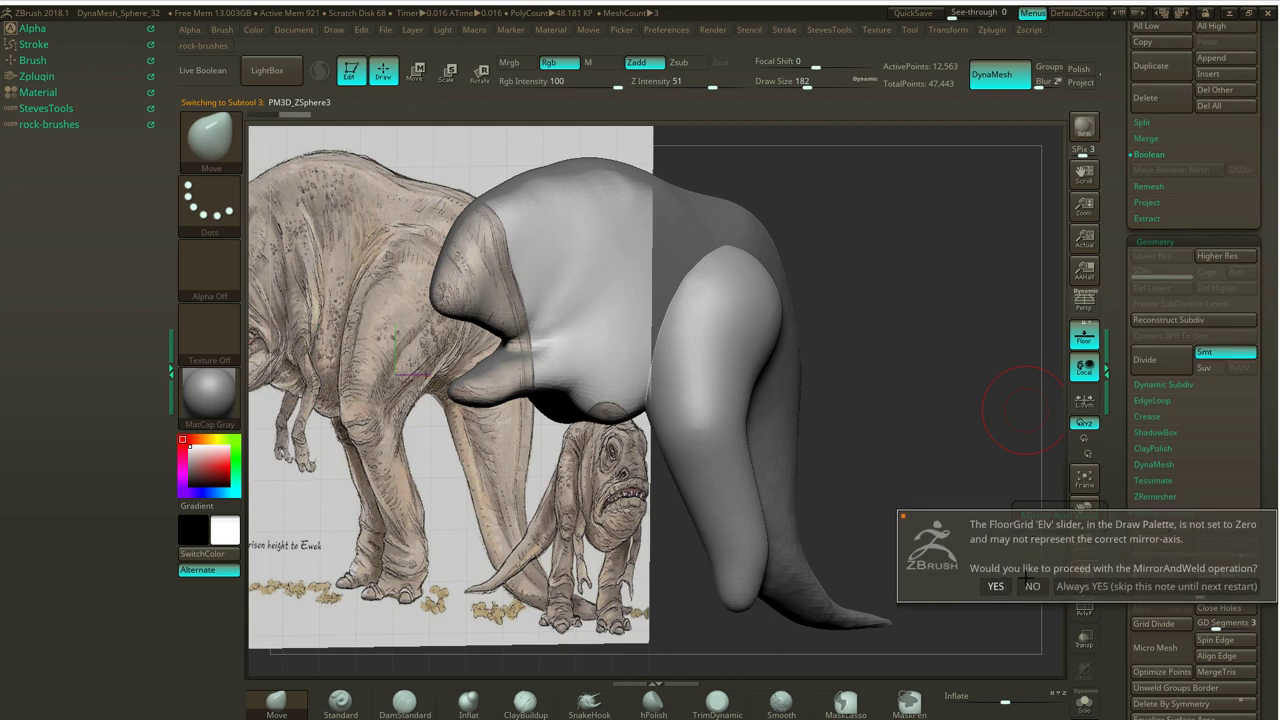
{"action": "left_click", "coordinate": [995, 587]}
{"action": "left_click_drag", "start_coordinate": [878, 280], "coordinate": [914, 280], "text": "shift"}
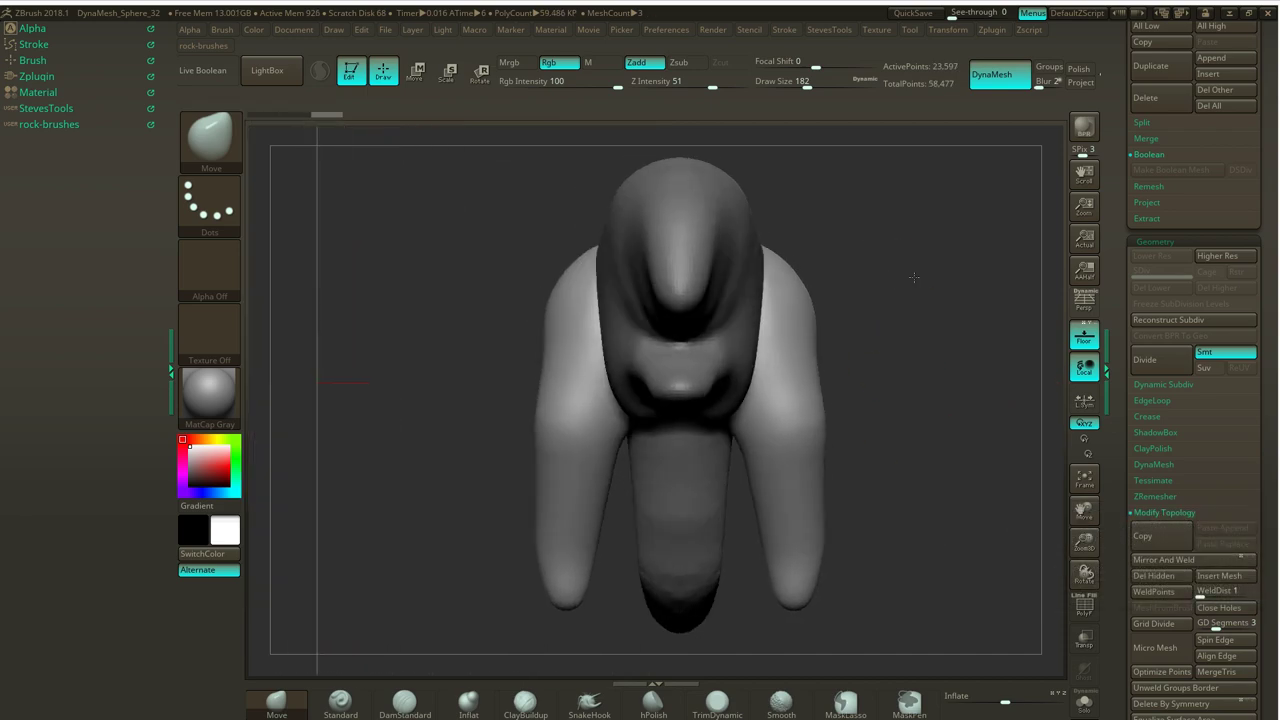
{"action": "mouse_move", "coordinate": [923, 373]}
{"action": "left_mouse_down"}
{"action": "mouse_move", "coordinate": [951, 377]}
{"action": "mouse_move", "coordinate": [863, 374]}
{"action": "mouse_move", "coordinate": [908, 373]}
{"action": "left_mouse_up"}
Delete the single-leg PM3D_ZSphere2 subtool, keeping the mirrored pair of legs.
{"action": "left_click_drag", "start_coordinate": [1263, 213], "coordinate": [1261, 348]}
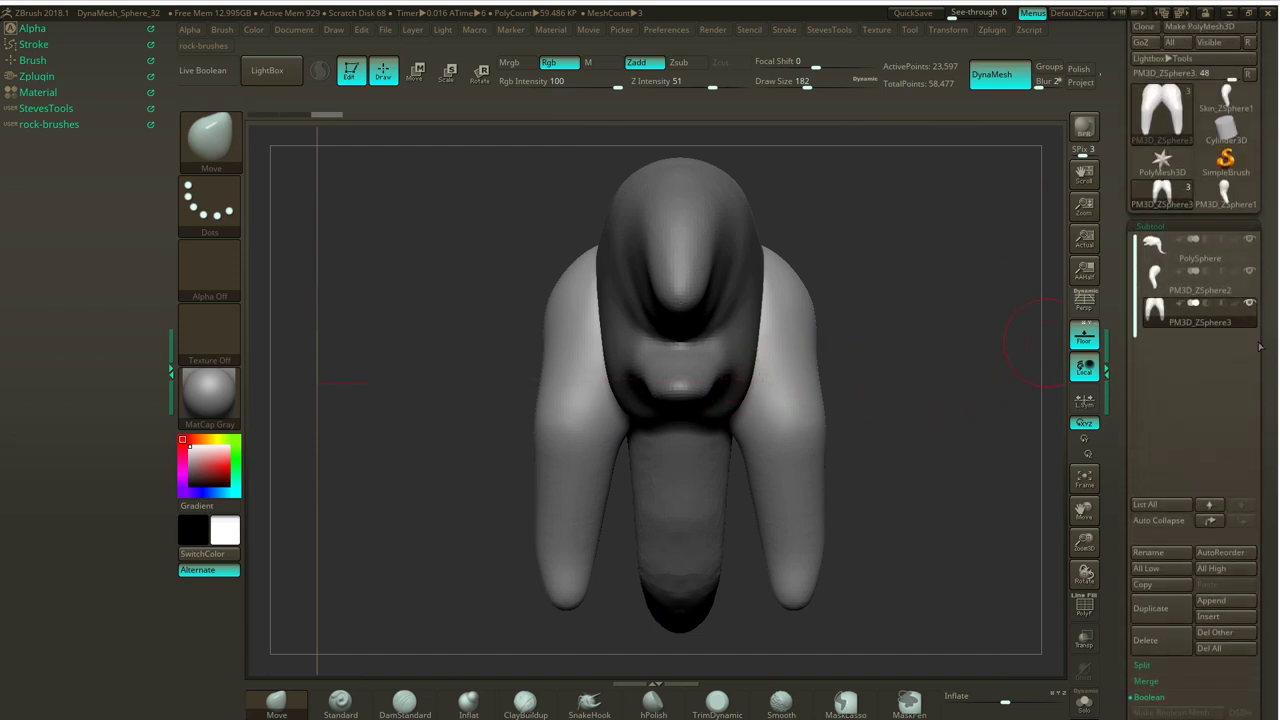
{"action": "left_click", "coordinate": [1155, 281]}
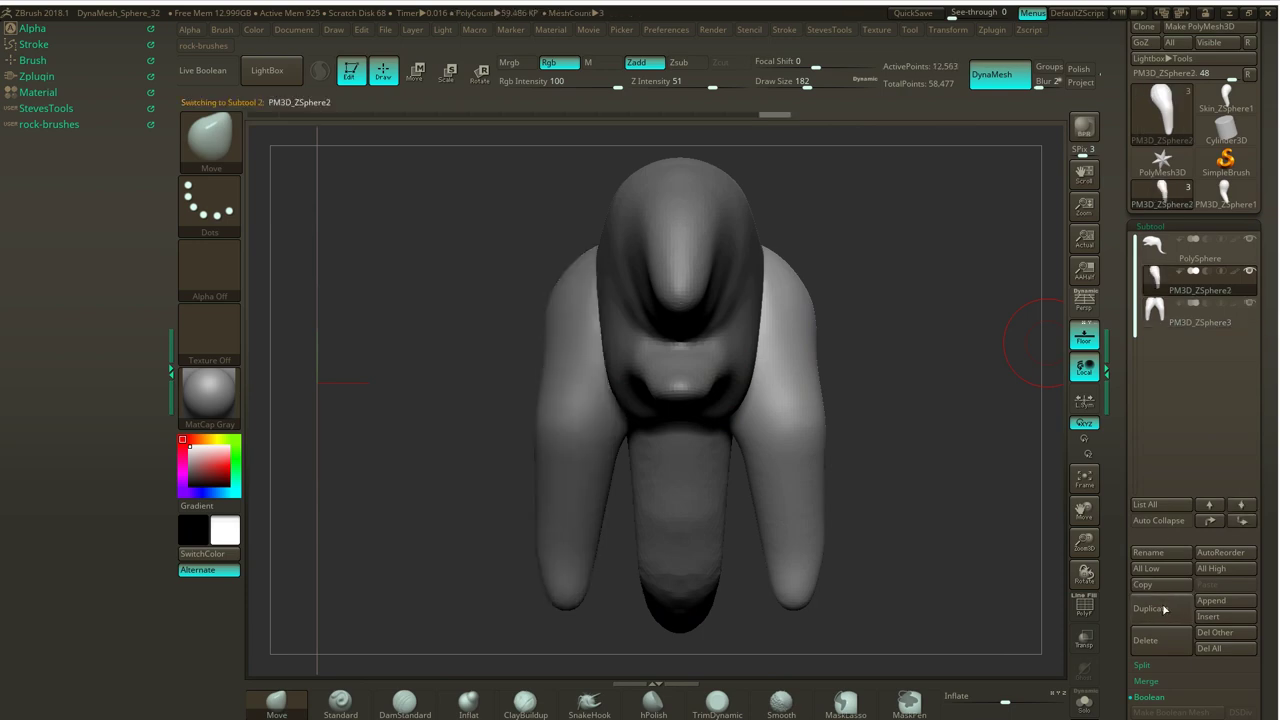
{"action": "left_click", "coordinate": [1146, 640]}
{"action": "left_click", "coordinate": [1038, 669]}
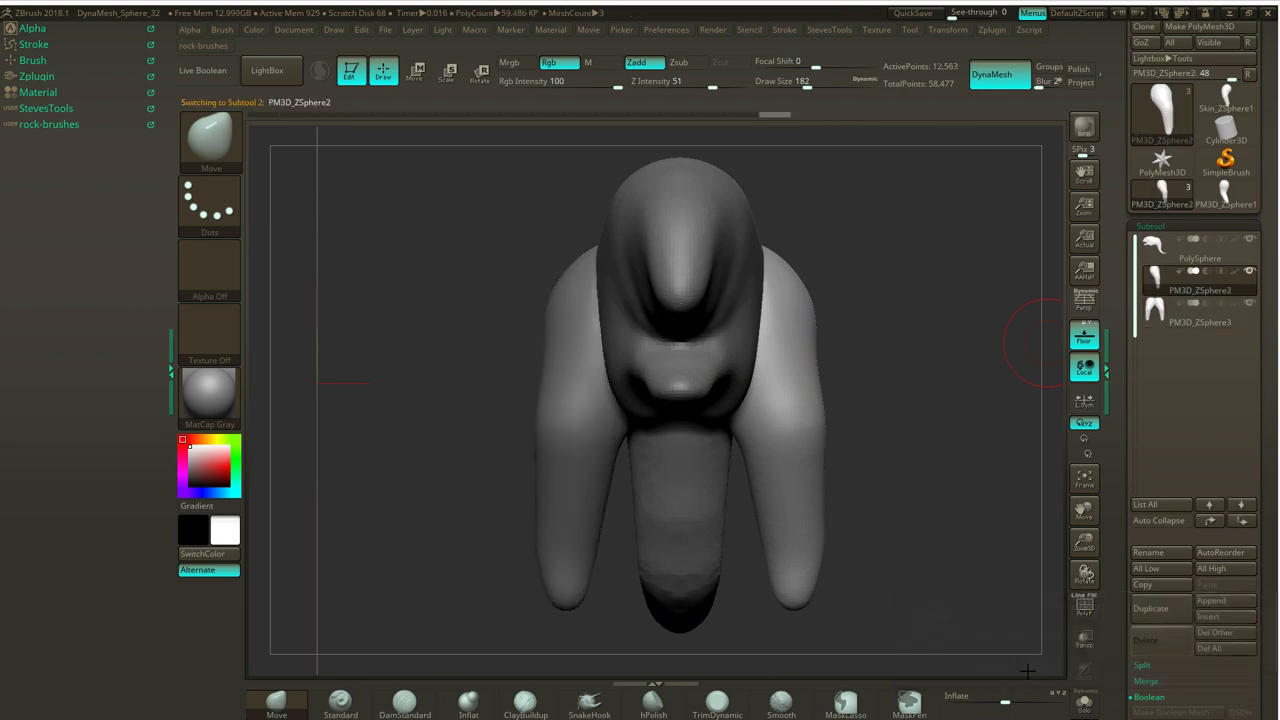
{"action": "left_click_drag", "start_coordinate": [906, 414], "coordinate": [937, 477]}
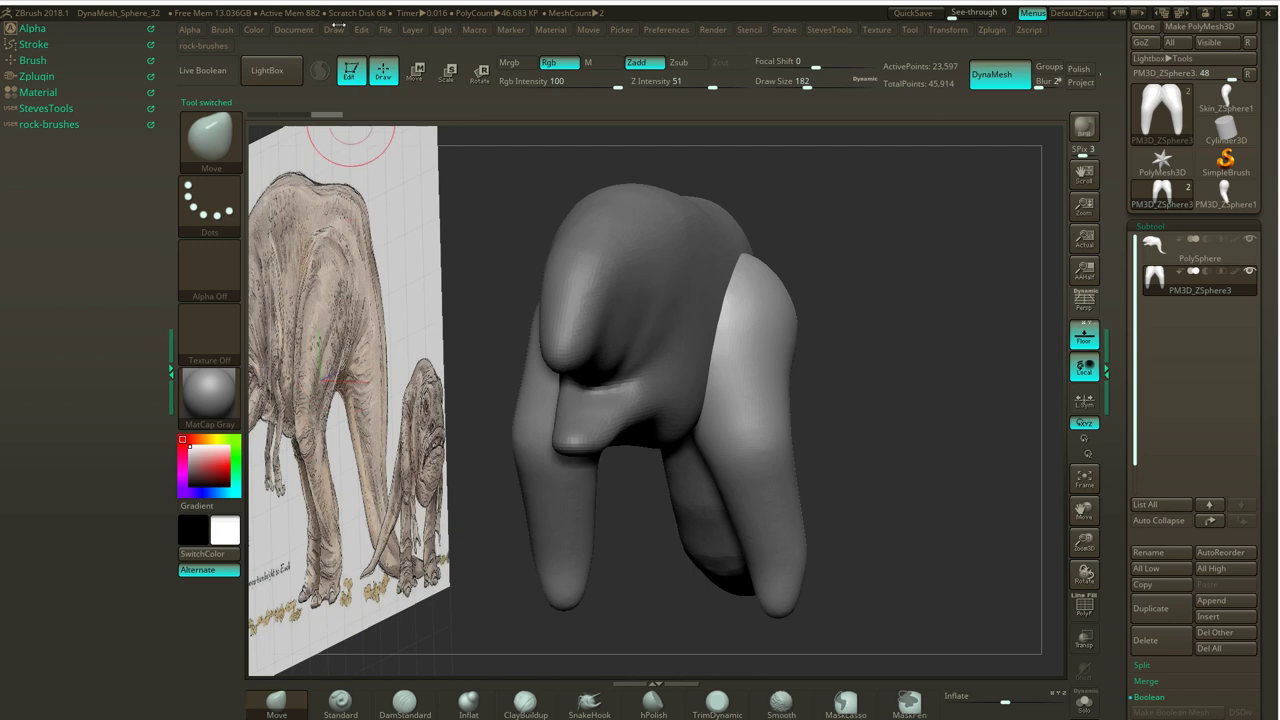
{"action": "left_click", "coordinate": [333, 30]}
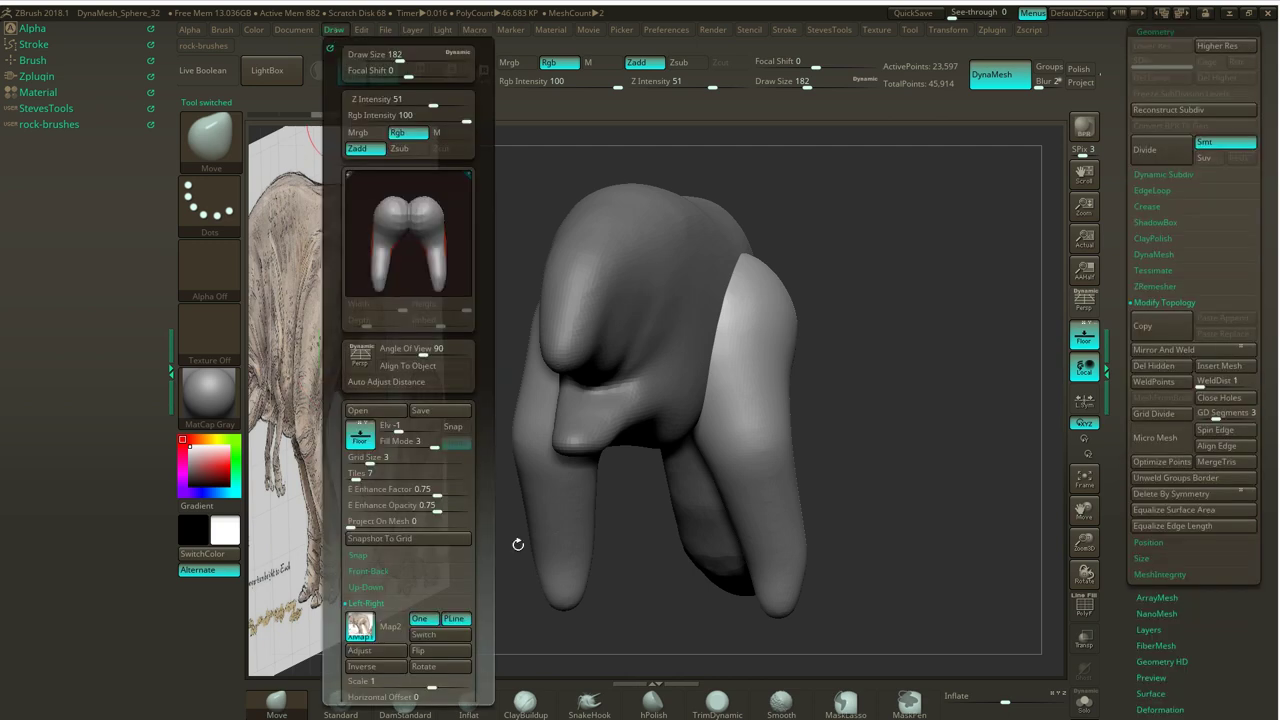
{"action": "left_click", "coordinate": [338, 31]}
{"action": "left_click_drag", "start_coordinate": [475, 588], "coordinate": [479, 533]}
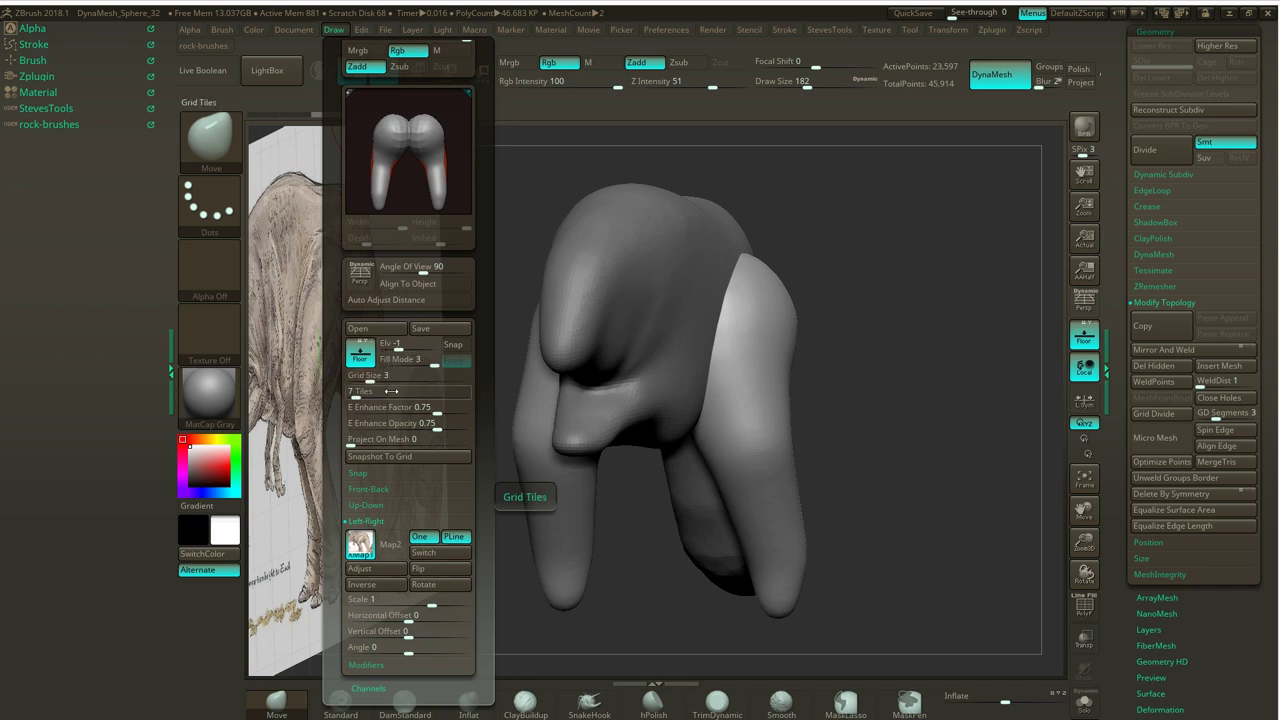
{"action": "left_click", "coordinate": [378, 507]}
{"action": "left_click", "coordinate": [380, 493]}
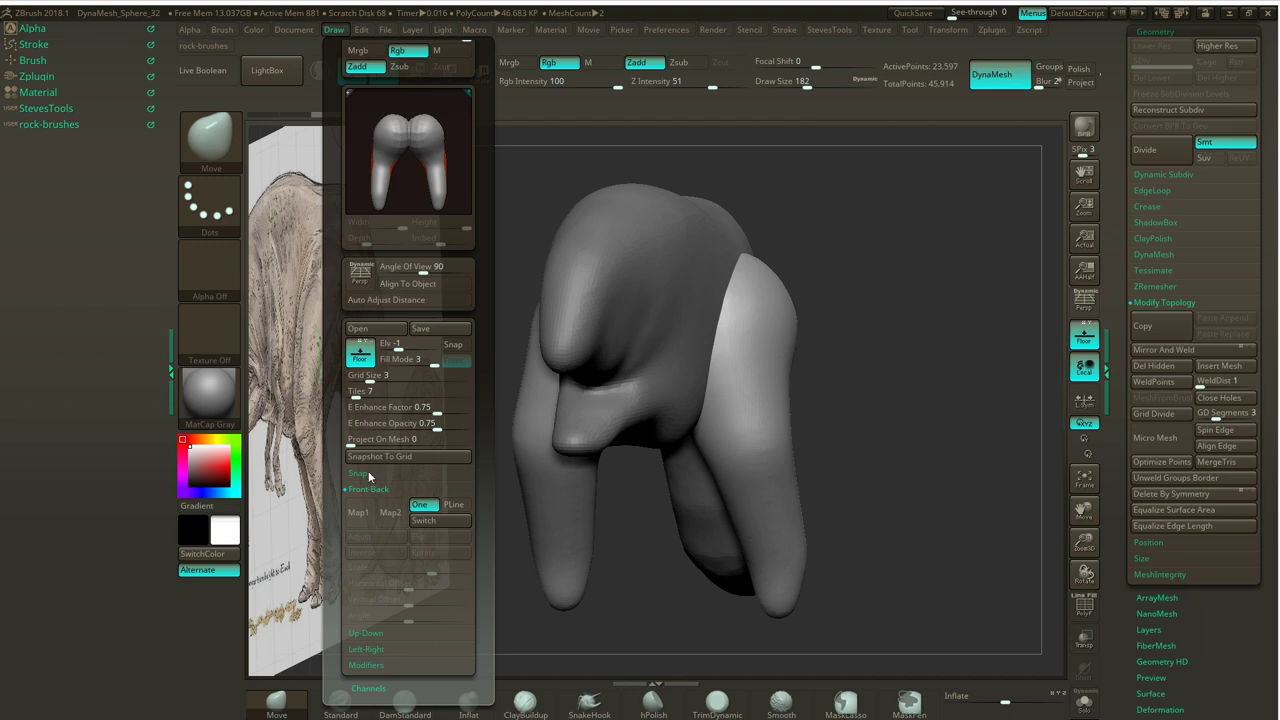
{"action": "left_click", "coordinate": [362, 473]}
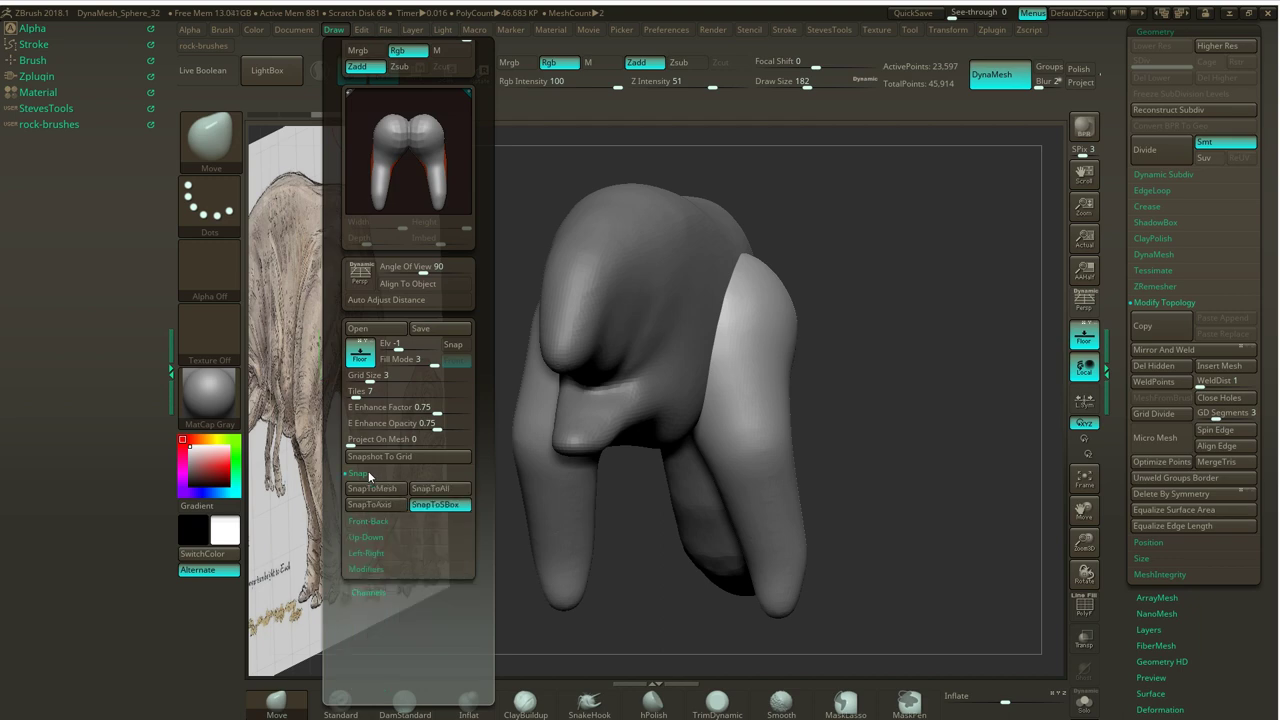
{"action": "left_click", "coordinate": [376, 552]}
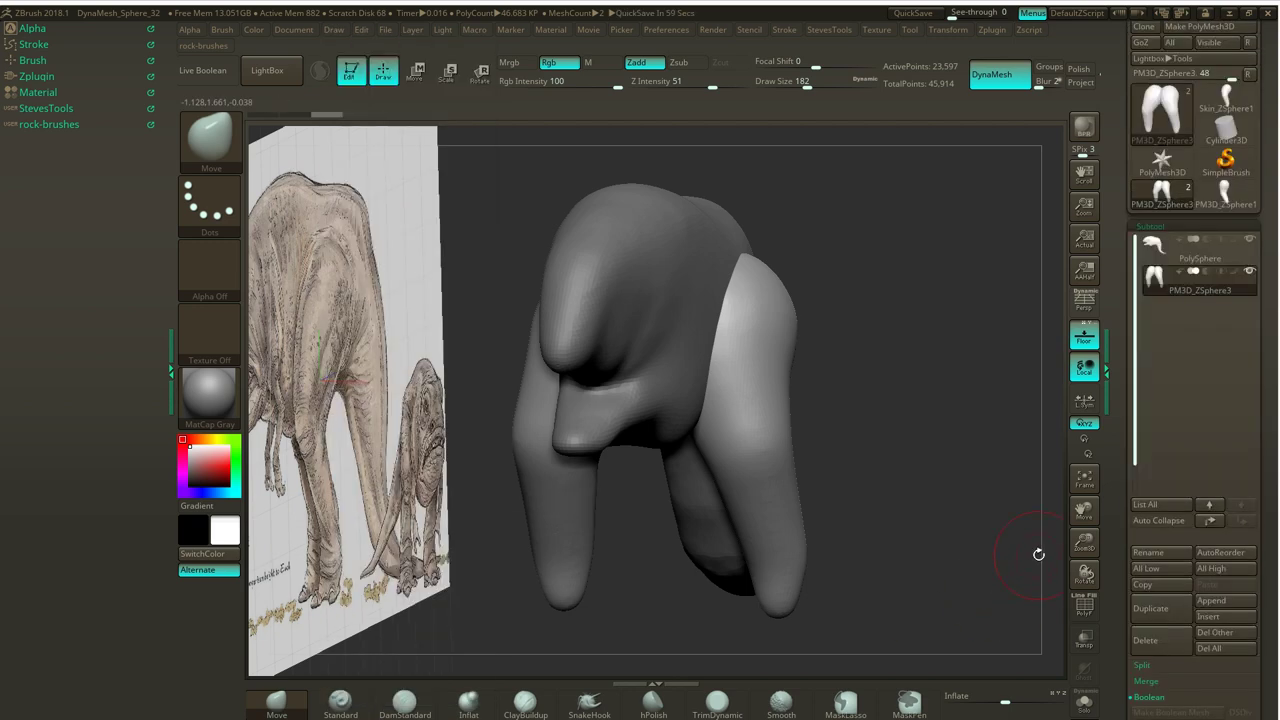
Reshape the front contour of the shins with the Move brush to follow the side-view reference.
{"action": "left_click_drag", "start_coordinate": [905, 285], "coordinate": [903, 254]}
{"action": "left_click_drag", "start_coordinate": [983, 305], "coordinate": [1011, 313]}
{"action": "left_click_drag", "start_coordinate": [868, 522], "coordinate": [769, 529]}
{"action": "left_click_drag", "start_coordinate": [706, 475], "coordinate": [706, 431]}
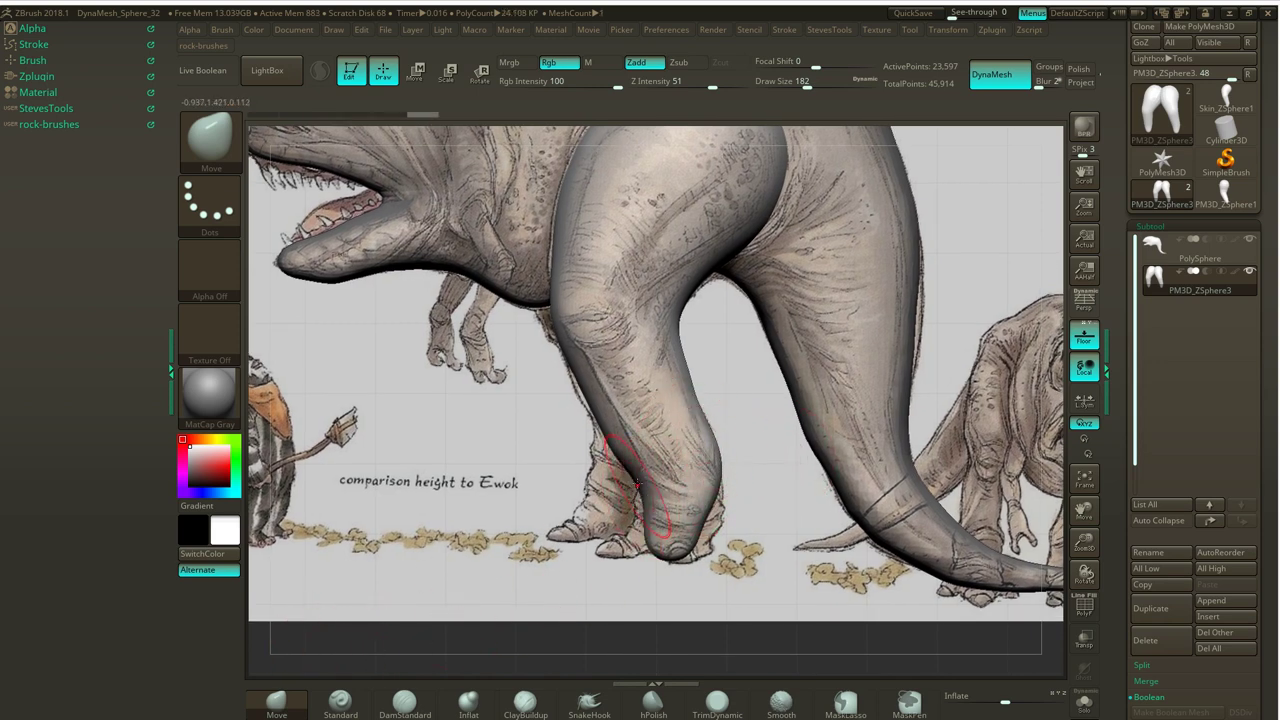
{"action": "left_click_drag", "start_coordinate": [612, 442], "coordinate": [621, 437]}
{"action": "left_click_drag", "start_coordinate": [598, 422], "coordinate": [602, 404]}
{"action": "mouse_move", "coordinate": [584, 397]}
{"action": "left_mouse_down"}
{"action": "mouse_move", "coordinate": [594, 391]}
{"action": "mouse_move", "coordinate": [570, 362]}
{"action": "mouse_move", "coordinate": [587, 353]}
{"action": "left_mouse_up"}
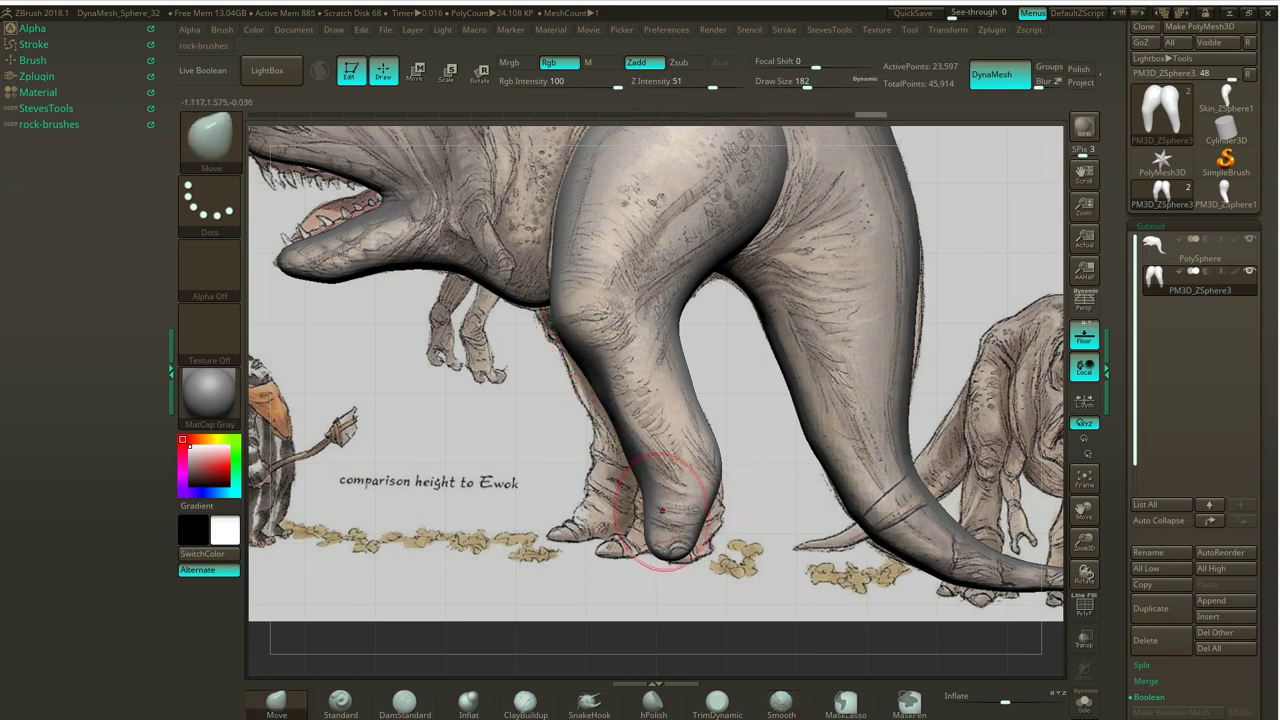
Extend the lower ends of the legs into feet with toes and heels matching the side-view reference.
{"action": "left_click_drag", "start_coordinate": [700, 515], "coordinate": [762, 512]}
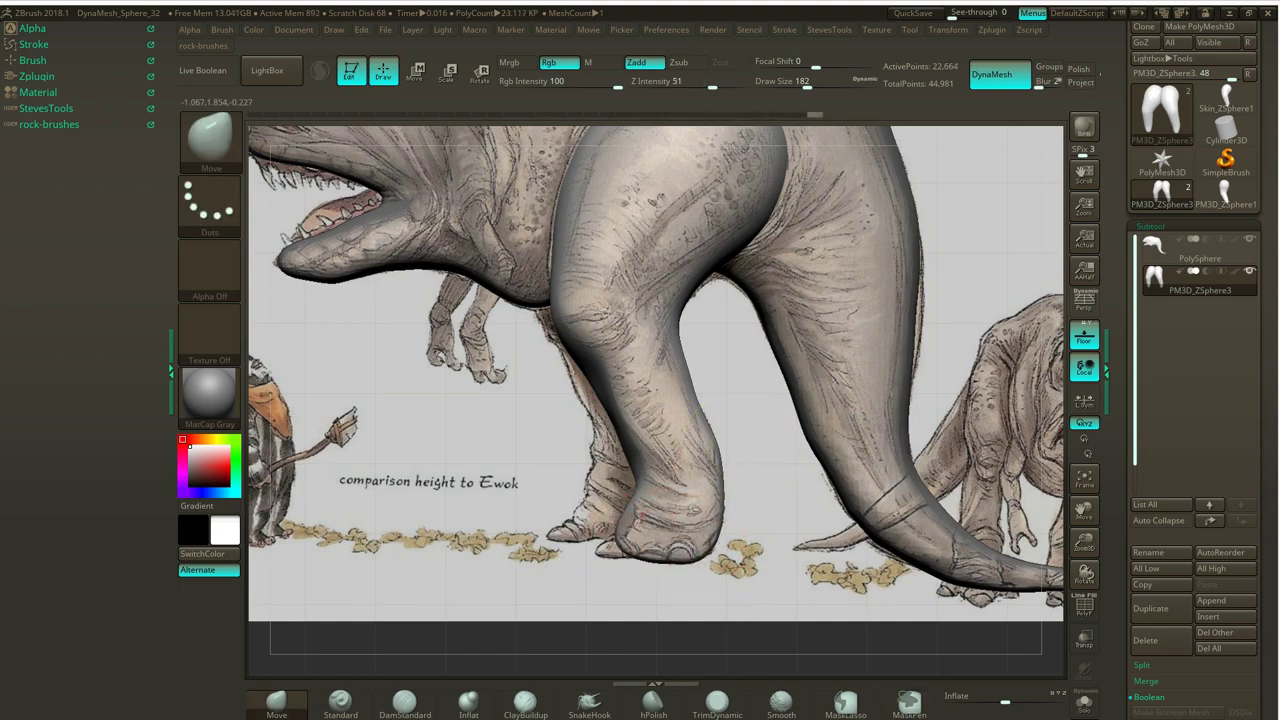
{"action": "mouse_move", "coordinate": [609, 545]}
{"action": "left_mouse_down"}
{"action": "mouse_move", "coordinate": [660, 545]}
{"action": "mouse_move", "coordinate": [630, 549]}
{"action": "left_mouse_up"}
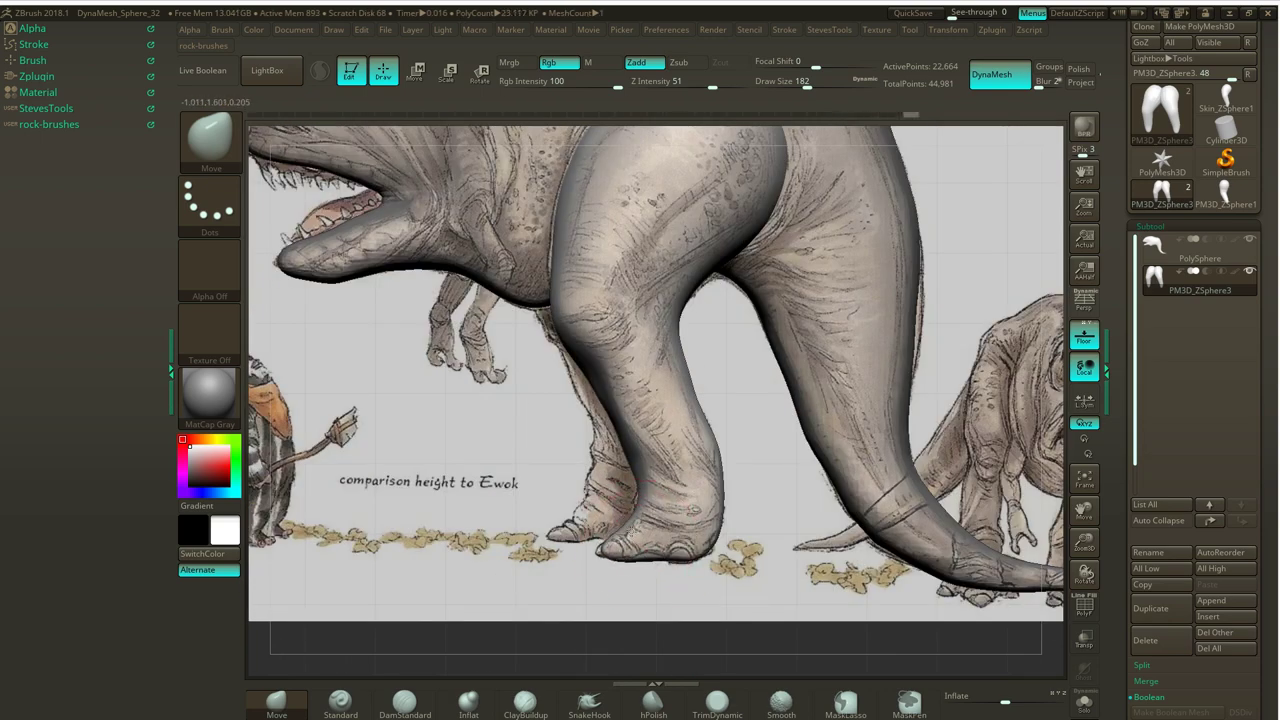
{"action": "left_click_drag", "start_coordinate": [696, 510], "coordinate": [700, 512]}
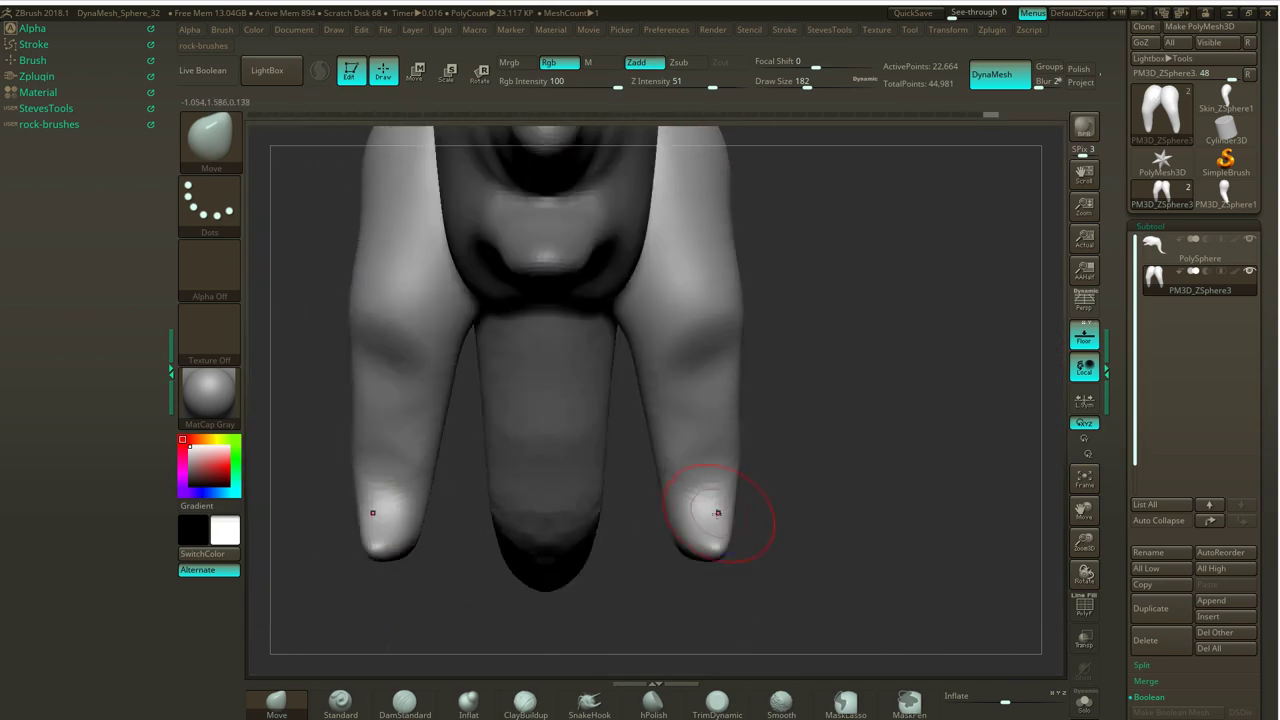
Widen both feet from front and three-quarter views and smooth the lower legs.
{"action": "left_click", "coordinate": [700, 514]}
{"action": "left_click", "coordinate": [717, 532]}
{"action": "mouse_move", "coordinate": [840, 540]}
{"action": "left_mouse_down"}
{"action": "mouse_move", "coordinate": [744, 532]}
{"action": "mouse_move", "coordinate": [823, 497]}
{"action": "mouse_move", "coordinate": [762, 522]}
{"action": "left_mouse_up"}
{"action": "left_click_drag", "start_coordinate": [739, 528], "coordinate": [697, 566]}
{"action": "left_click_drag", "start_coordinate": [690, 590], "coordinate": [780, 582]}
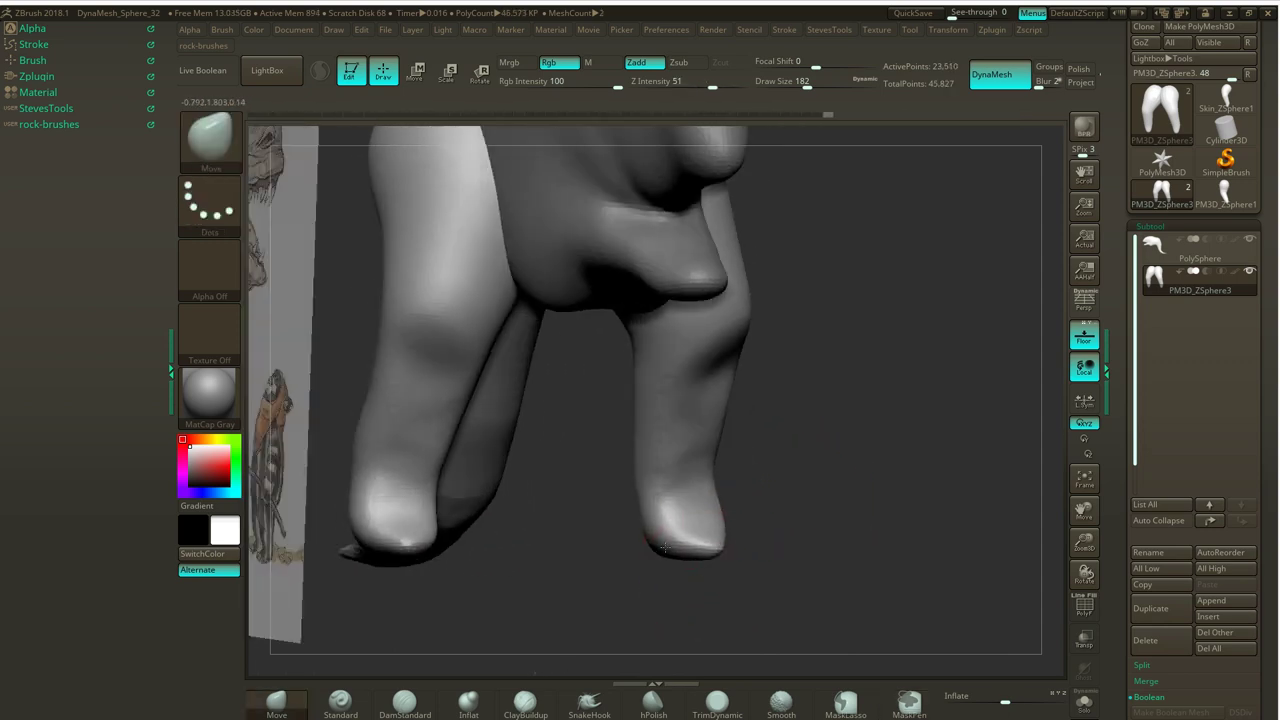
{"action": "mouse_move", "coordinate": [814, 483]}
{"action": "left_mouse_down"}
{"action": "mouse_move", "coordinate": [670, 488]}
{"action": "mouse_move", "coordinate": [783, 478]}
{"action": "mouse_move", "coordinate": [786, 446]}
{"action": "left_mouse_up"}
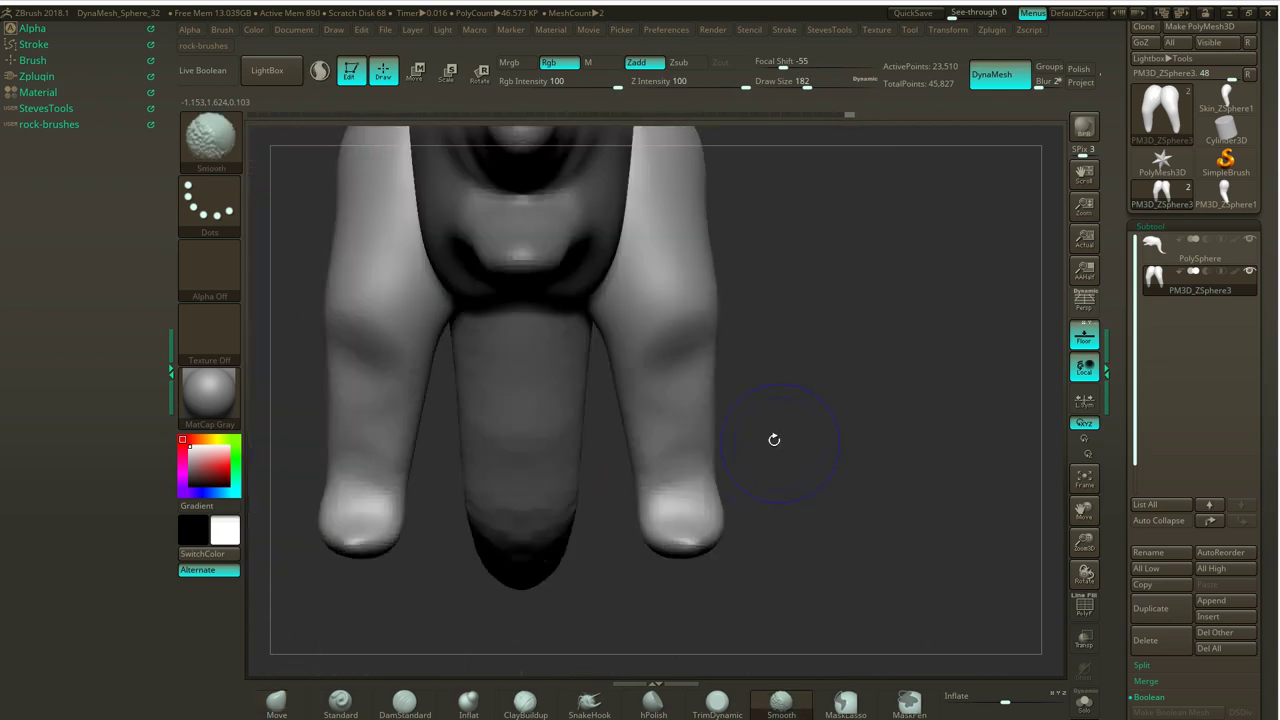
{"action": "left_click_drag", "start_coordinate": [714, 428], "coordinate": [717, 440], "text": "shift"}
{"action": "mouse_move", "coordinate": [829, 417]}
{"action": "left_mouse_down", "text": "shift"}
{"action": "mouse_move", "coordinate": [749, 438]}
{"action": "mouse_move", "coordinate": [766, 543]}
{"action": "left_mouse_up", "text": "shift"}
Enlarge the Move brush to a draw size of 372 and adjust the thigh and knee contours to the side-view reference.
{"action": "key", "text": "s"}
{"action": "left_click_drag", "start_coordinate": [751, 467], "coordinate": [771, 468]}
{"action": "mouse_move", "coordinate": [692, 434]}
{"action": "left_mouse_down"}
{"action": "mouse_move", "coordinate": [666, 429]}
{"action": "mouse_move", "coordinate": [755, 449]}
{"action": "mouse_move", "coordinate": [702, 447]}
{"action": "left_mouse_up"}
{"action": "left_click_drag", "start_coordinate": [790, 310], "coordinate": [811, 313]}
{"action": "left_click_drag", "start_coordinate": [768, 232], "coordinate": [757, 220]}
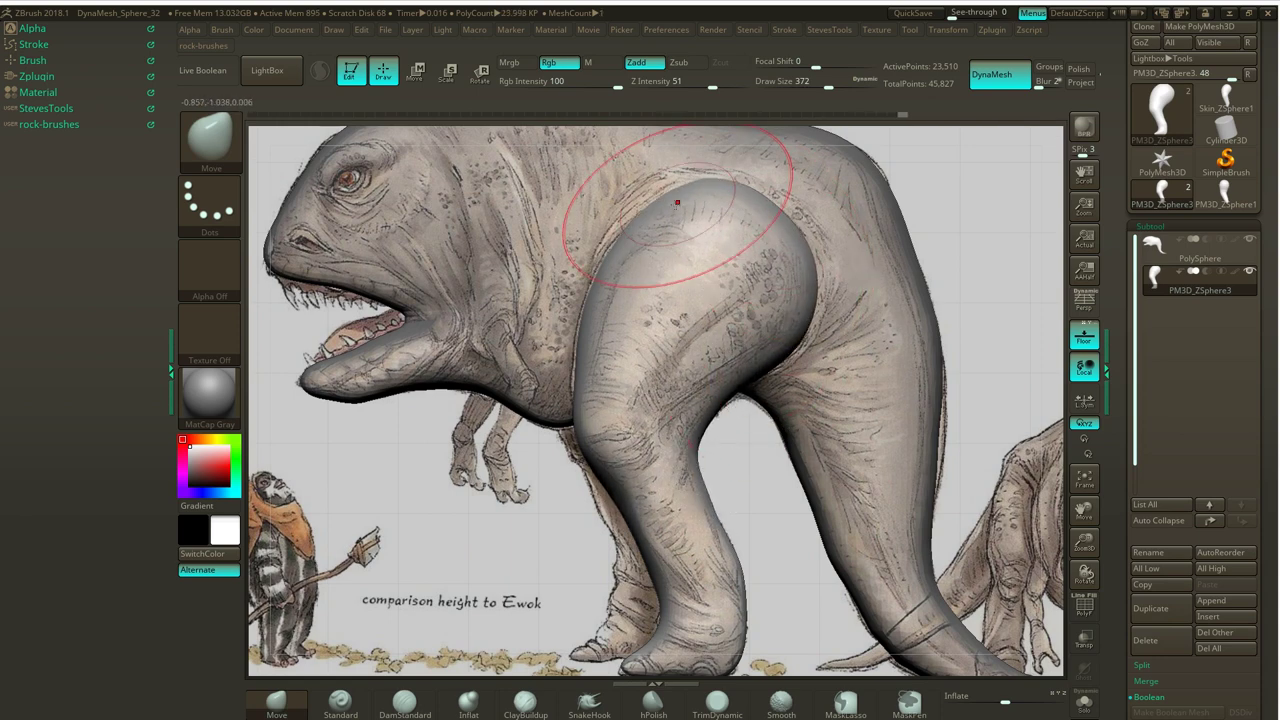
{"action": "left_click_drag", "start_coordinate": [643, 215], "coordinate": [632, 210]}
{"action": "left_click_drag", "start_coordinate": [580, 360], "coordinate": [576, 381]}
{"action": "left_click_drag", "start_coordinate": [769, 457], "coordinate": [722, 445]}
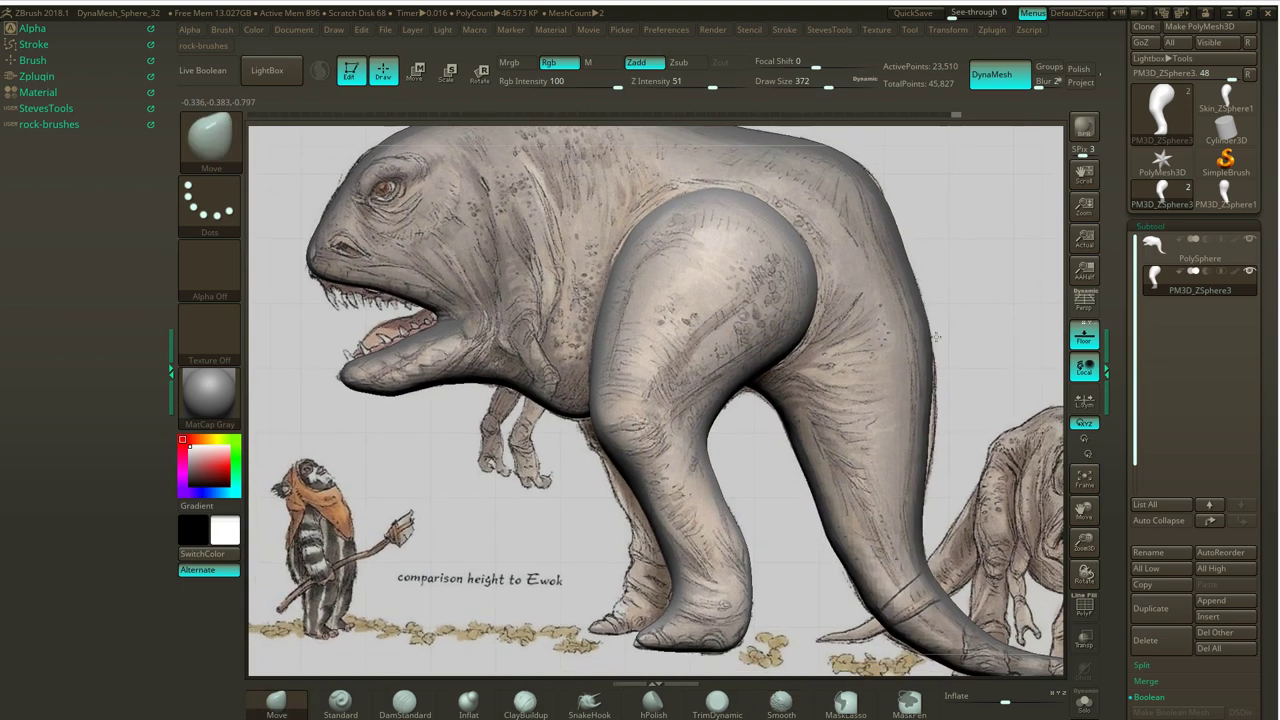
Hide the PolySphere body, widen the arch between the legs and update the legs' DynaMesh.
{"action": "mouse_move", "coordinate": [936, 337]}
{"action": "left_mouse_down", "text": "alt"}
{"action": "mouse_move", "coordinate": [911, 302]}
{"action": "mouse_move", "coordinate": [824, 349]}
{"action": "left_mouse_up", "text": "alt"}
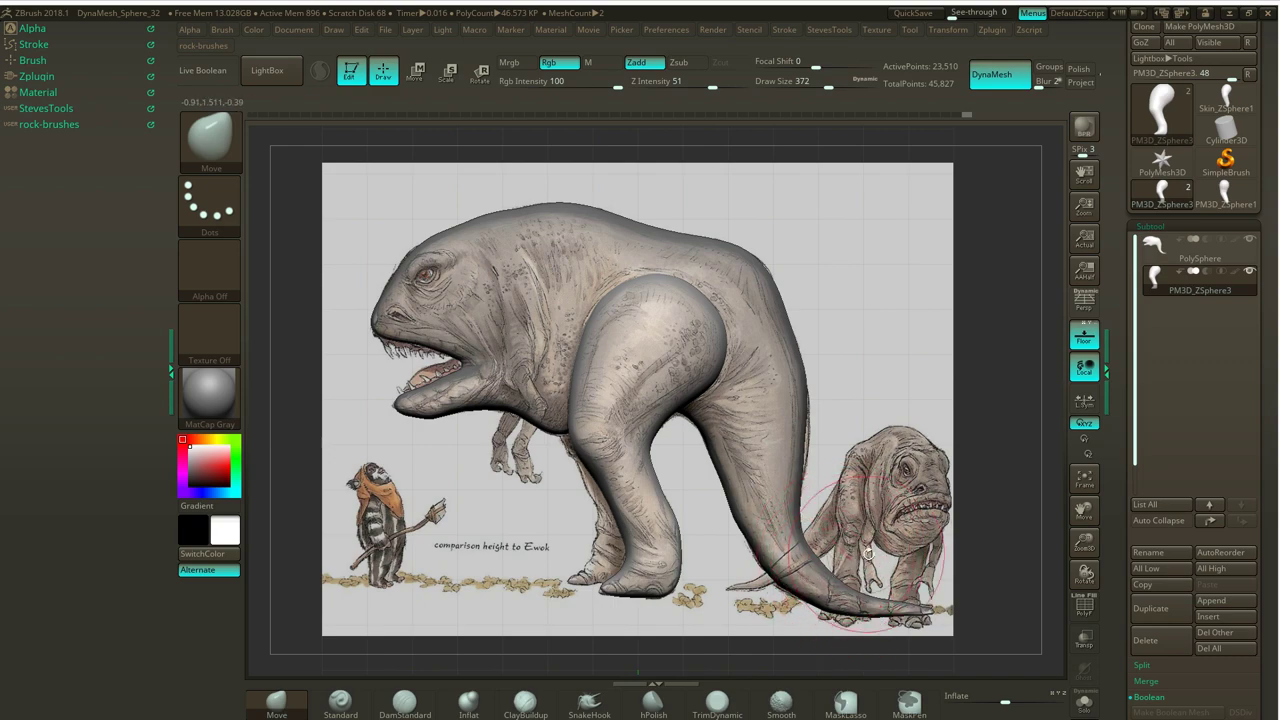
{"action": "left_click_drag", "start_coordinate": [982, 348], "coordinate": [931, 383]}
{"action": "left_click_drag", "start_coordinate": [878, 335], "coordinate": [934, 335]}
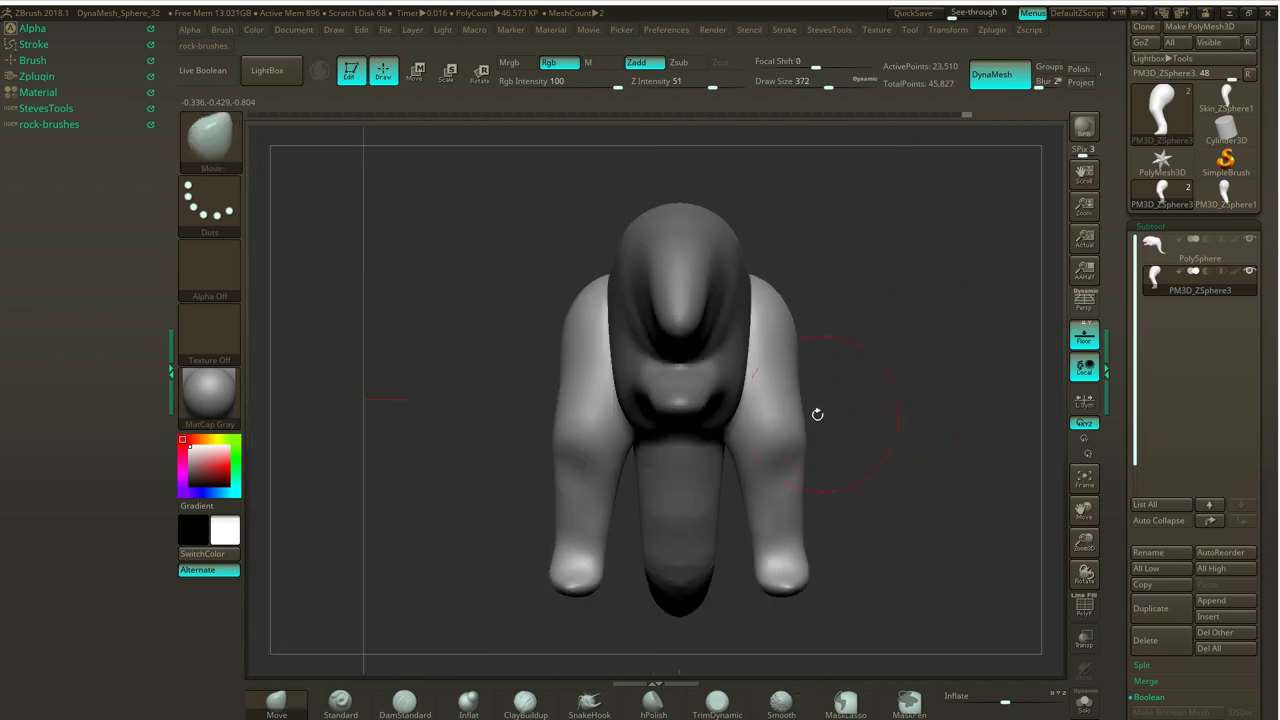
{"action": "left_click_drag", "start_coordinate": [717, 450], "coordinate": [718, 432]}
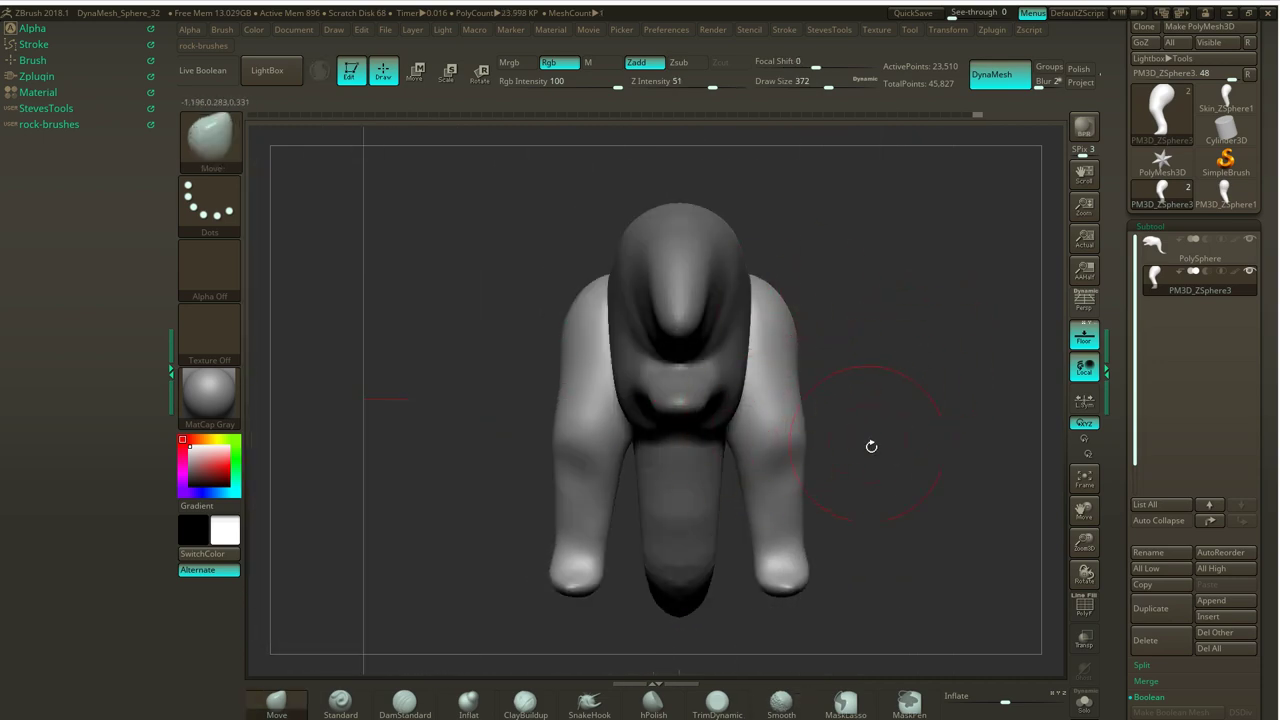
{"action": "left_click", "coordinate": [1249, 239]}
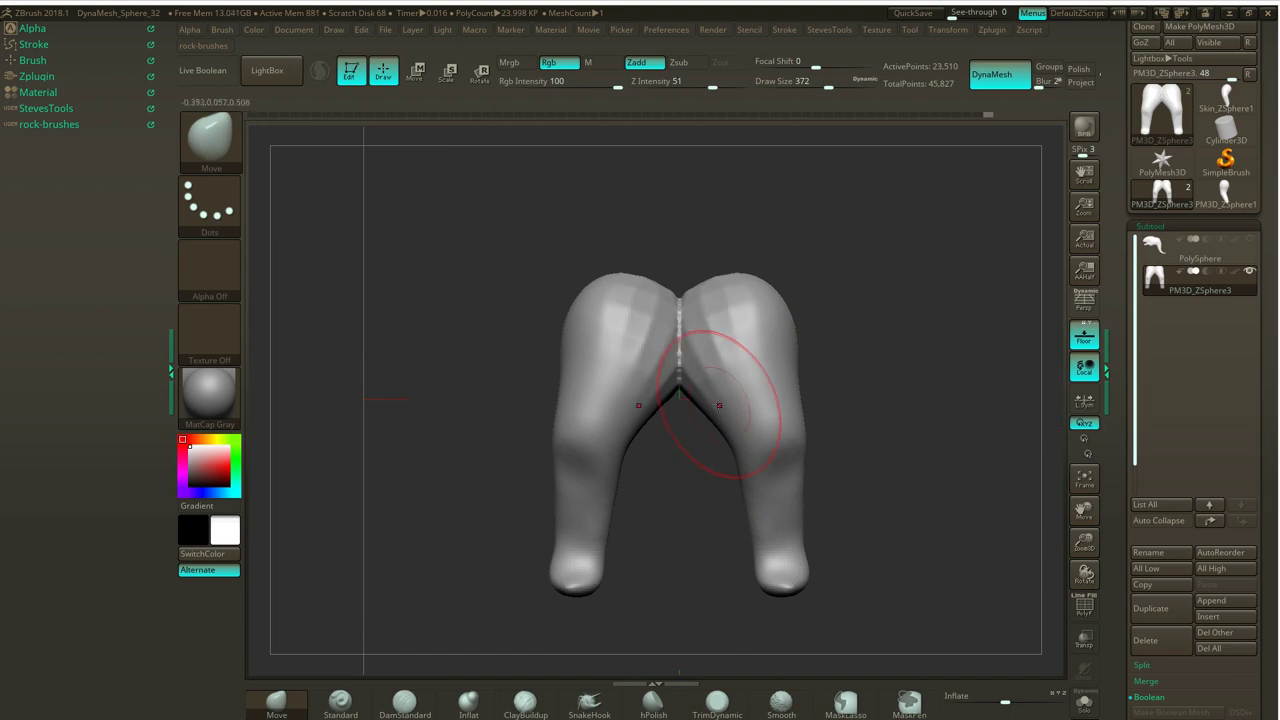
{"action": "mouse_move", "coordinate": [691, 410]}
{"action": "left_mouse_down", "text": "shift"}
{"action": "mouse_move", "coordinate": [809, 449]}
{"action": "mouse_move", "coordinate": [740, 451]}
{"action": "mouse_move", "coordinate": [901, 414]}
{"action": "mouse_move", "coordinate": [900, 474]}
{"action": "mouse_move", "coordinate": [951, 360]}
{"action": "mouse_move", "coordinate": [886, 368]}
{"action": "mouse_move", "coordinate": [881, 476]}
{"action": "left_mouse_up", "text": "shift"}
{"action": "left_click_drag", "start_coordinate": [684, 321], "coordinate": [688, 326]}
{"action": "left_click_drag", "start_coordinate": [700, 400], "coordinate": [726, 385]}
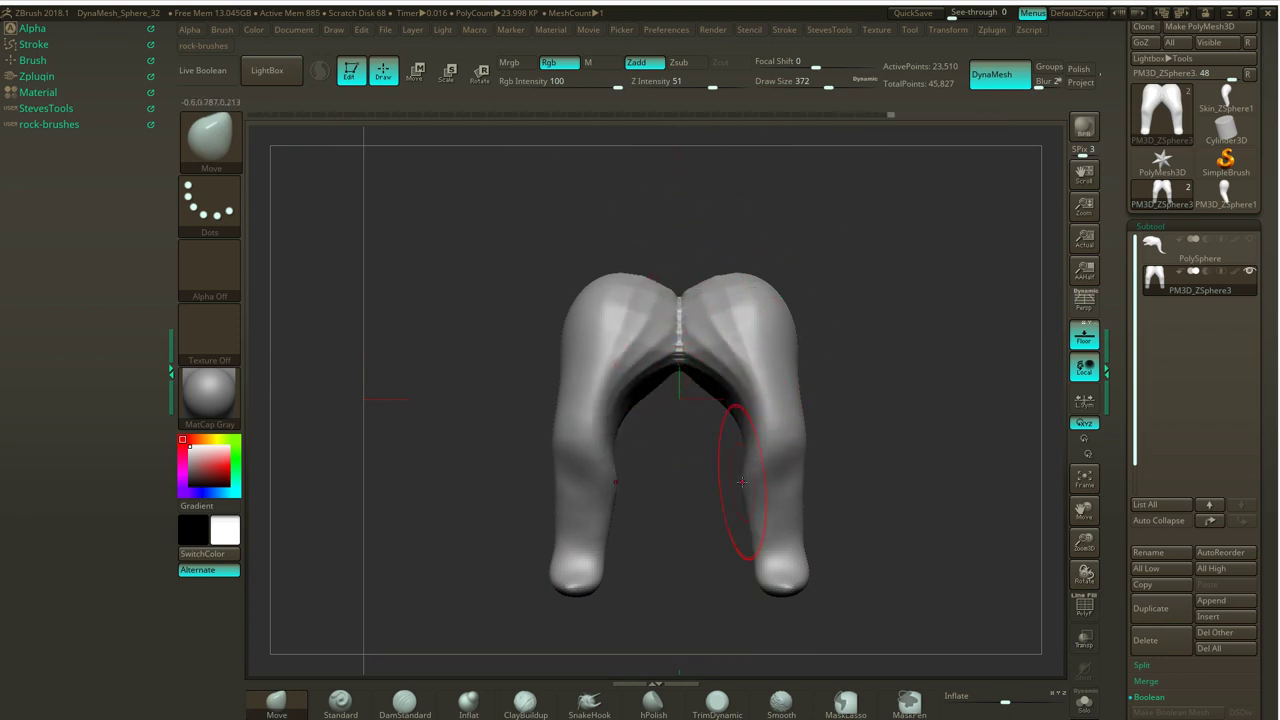
{"action": "left_click_drag", "start_coordinate": [877, 375], "coordinate": [896, 408], "text": "ctrl"}
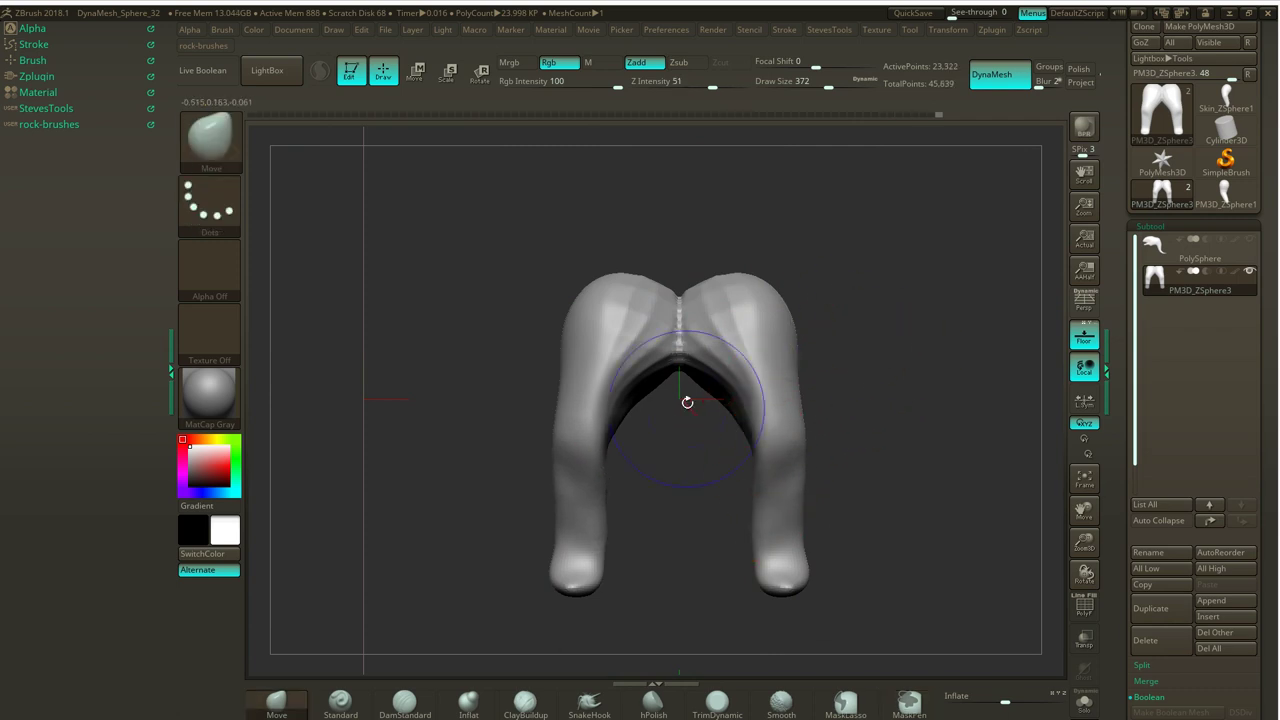
Smooth the seam between the hips, raise its middle with the Move brush and remesh the legs.
{"action": "left_click_drag", "start_coordinate": [694, 365], "coordinate": [690, 332], "text": "shift"}
{"action": "left_click_drag", "start_coordinate": [661, 391], "coordinate": [690, 358], "text": "shift"}
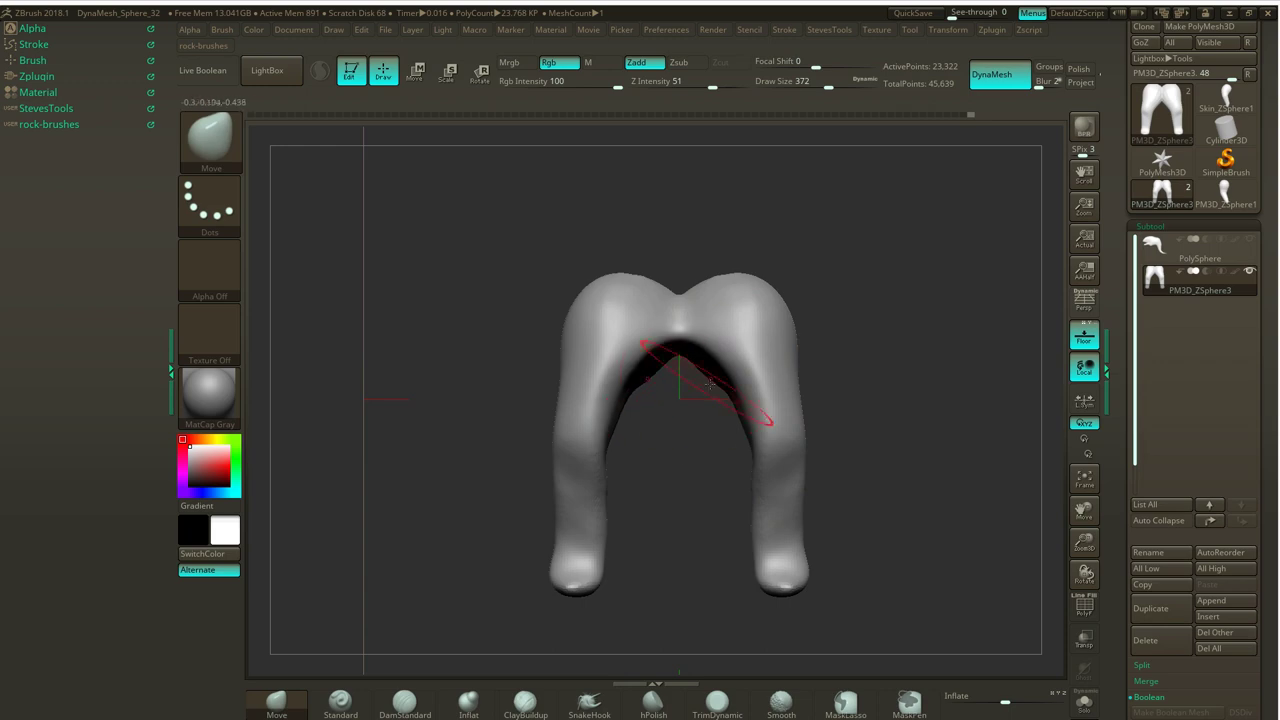
{"action": "left_click_drag", "start_coordinate": [679, 318], "coordinate": [679, 261]}
{"action": "left_click_drag", "start_coordinate": [839, 242], "coordinate": [866, 307], "text": "ctrl"}
Lower and round off the top of the hips in side view with the Move brush.
{"action": "mouse_move", "coordinate": [859, 263]}
{"action": "left_mouse_down"}
{"action": "mouse_move", "coordinate": [838, 275]}
{"action": "mouse_move", "coordinate": [871, 288]}
{"action": "mouse_move", "coordinate": [829, 301]}
{"action": "left_mouse_up"}
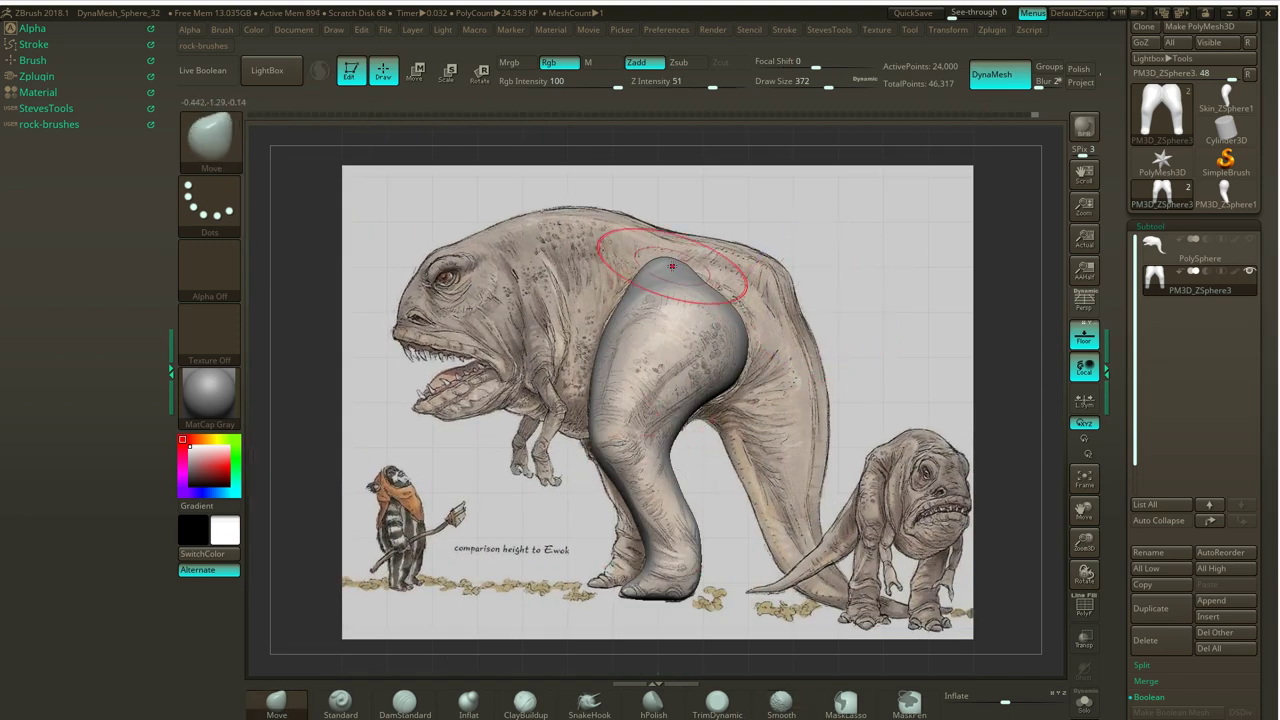
{"action": "left_click_drag", "start_coordinate": [668, 268], "coordinate": [670, 276]}
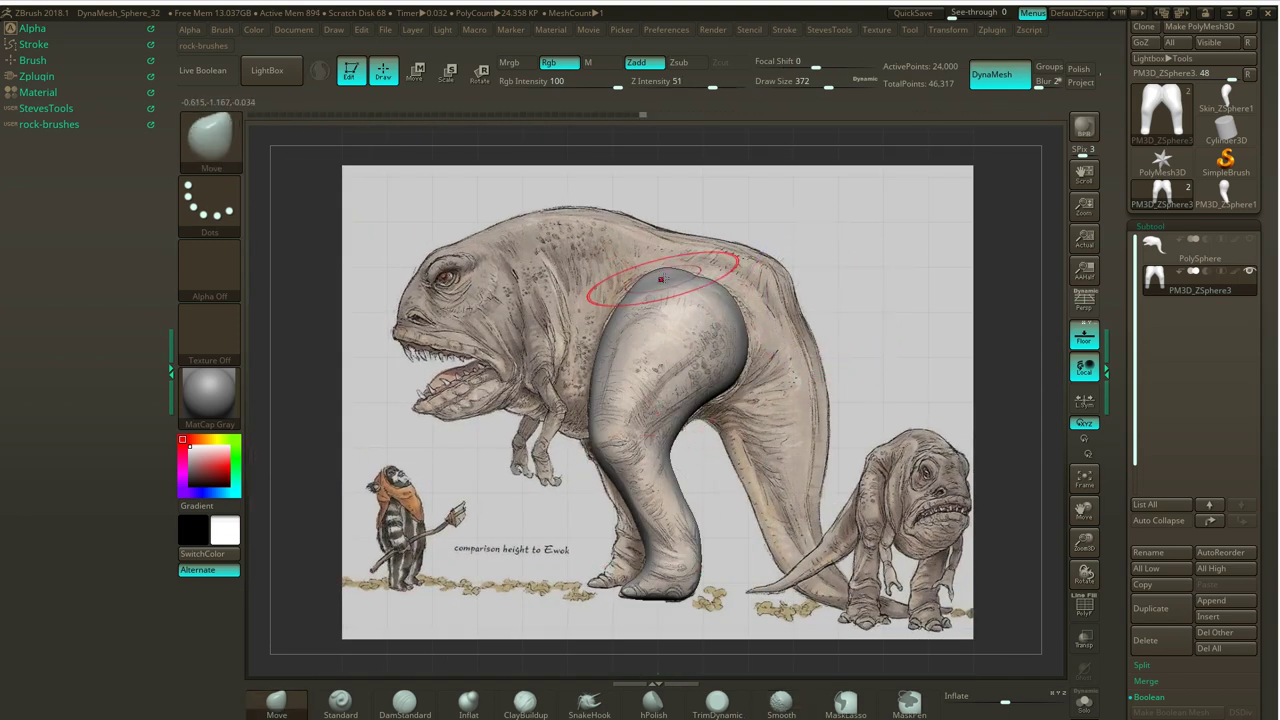
{"action": "left_click_drag", "start_coordinate": [680, 281], "coordinate": [682, 286]}
{"action": "left_click_drag", "start_coordinate": [806, 236], "coordinate": [862, 228]}
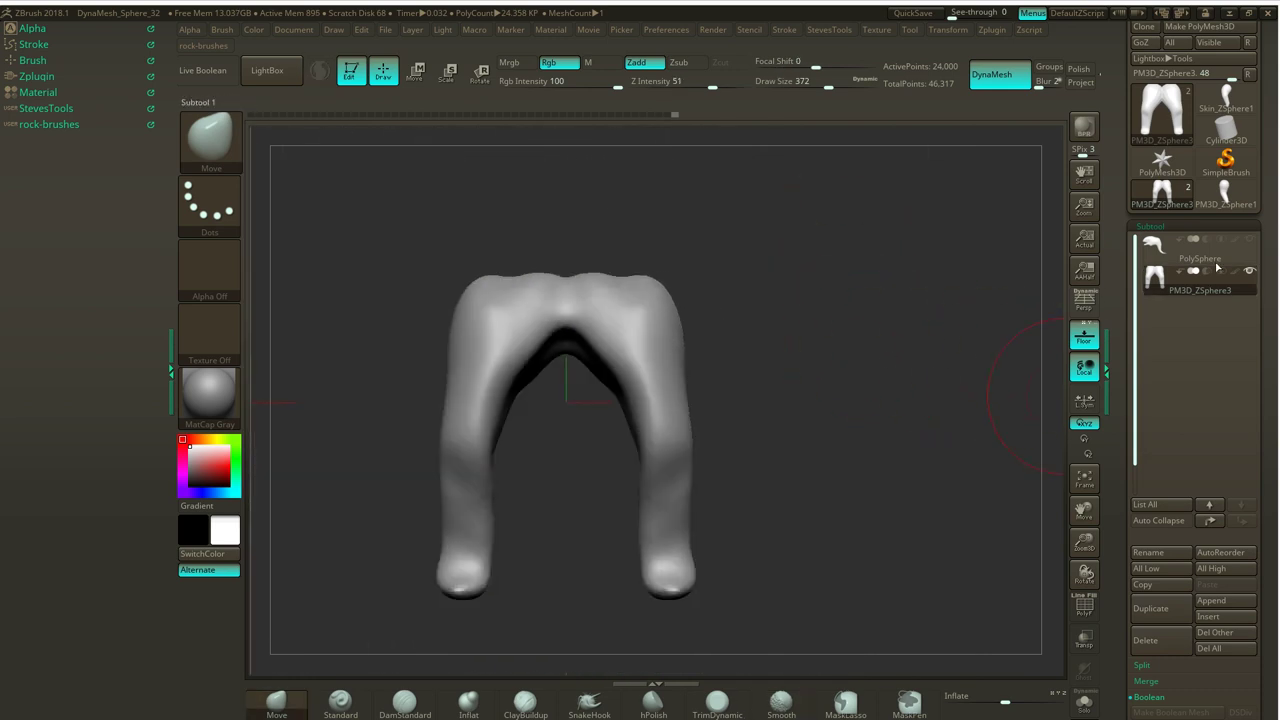
Show the PolySphere body again and check how the legs join it from several angles.
{"action": "left_click", "coordinate": [1248, 241]}
{"action": "left_click_drag", "start_coordinate": [873, 356], "coordinate": [757, 423]}
{"action": "left_click_drag", "start_coordinate": [894, 403], "coordinate": [746, 374]}
{"action": "mouse_move", "coordinate": [824, 298]}
{"action": "left_mouse_down"}
{"action": "mouse_move", "coordinate": [872, 307]}
{"action": "mouse_move", "coordinate": [841, 315]}
{"action": "left_mouse_up"}
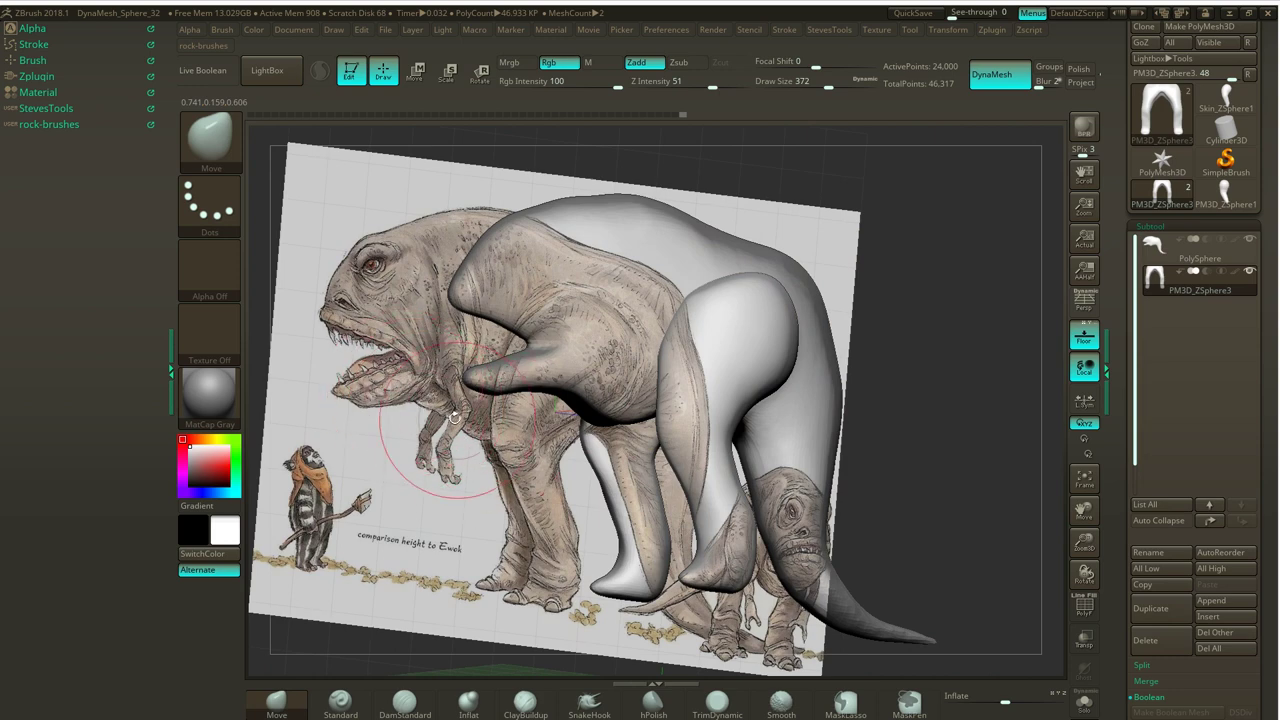
{"action": "left_click_drag", "start_coordinate": [962, 246], "coordinate": [829, 291]}
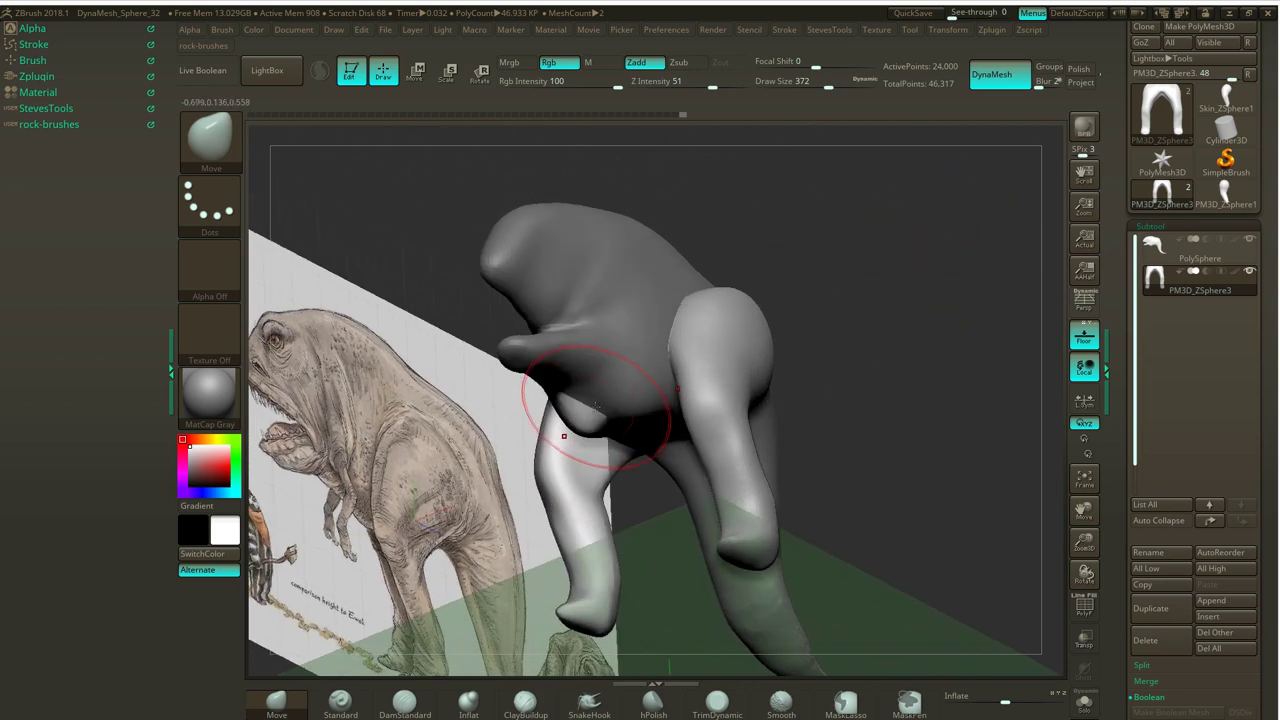
Reselect the PM3D_ZSphere3 legs subtool and step back through its undo history to an earlier shape.
{"action": "left_click", "coordinate": [636, 355], "text": "alt"}
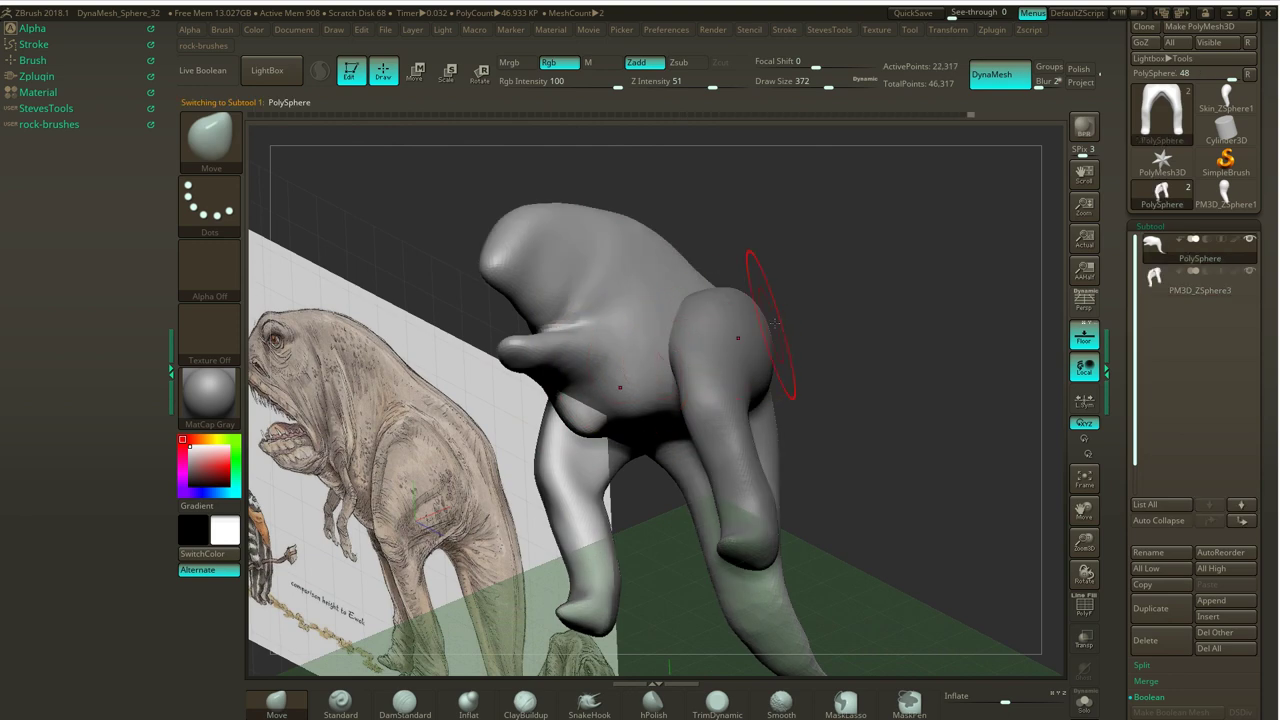
{"action": "key", "text": "ctrl+z"}
{"action": "left_click", "coordinate": [1150, 285]}
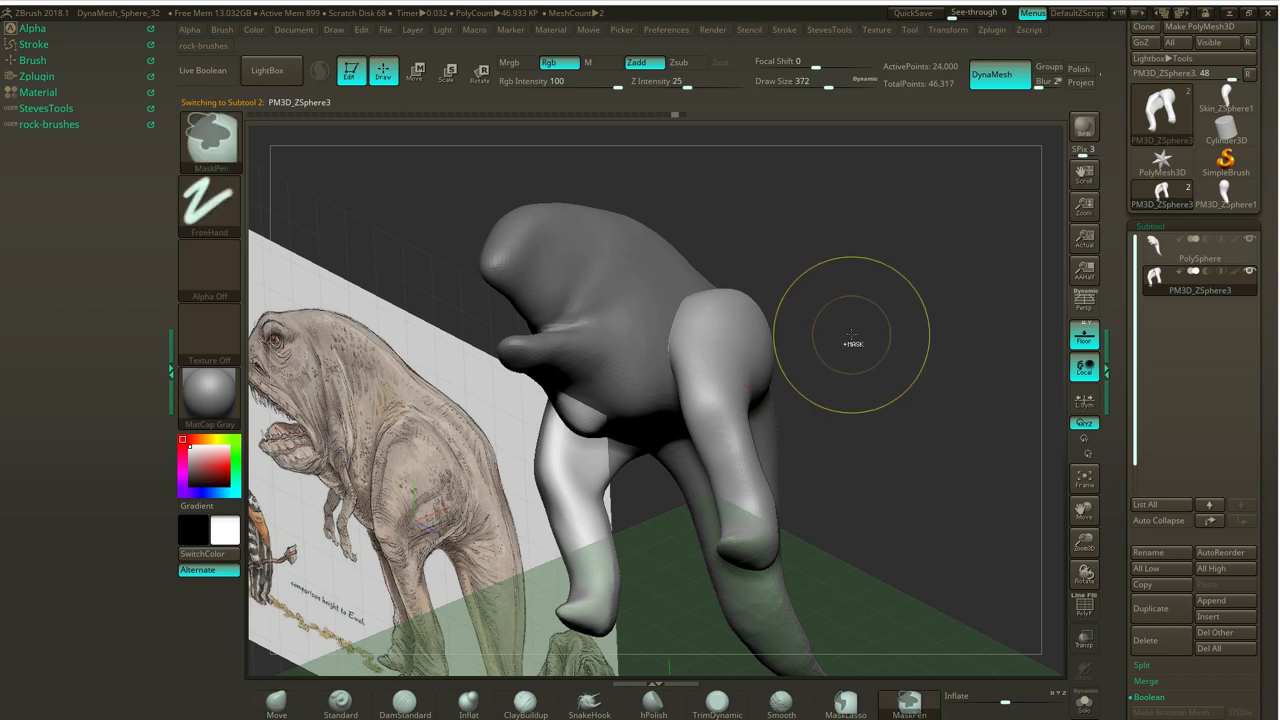
{"action": "left_click", "coordinate": [684, 115]}
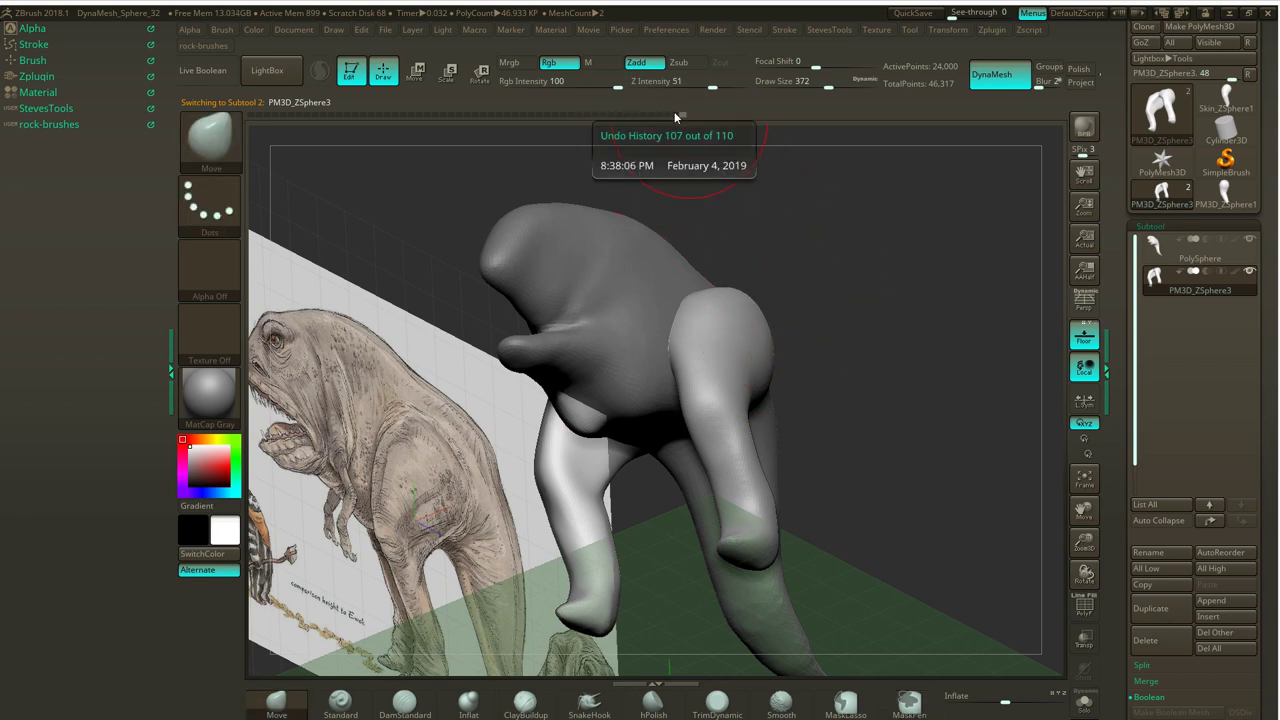
{"action": "left_click", "coordinate": [664, 115]}
{"action": "left_click", "coordinate": [657, 115]}
{"action": "left_click", "coordinate": [651, 115]}
Select the PolySphere body and reshape its belly and underside between the legs with the Move brush.
{"action": "left_click_drag", "start_coordinate": [803, 236], "coordinate": [1007, 252]}
{"action": "left_click", "coordinate": [1160, 258]}
{"action": "left_click_drag", "start_coordinate": [874, 294], "coordinate": [872, 281]}
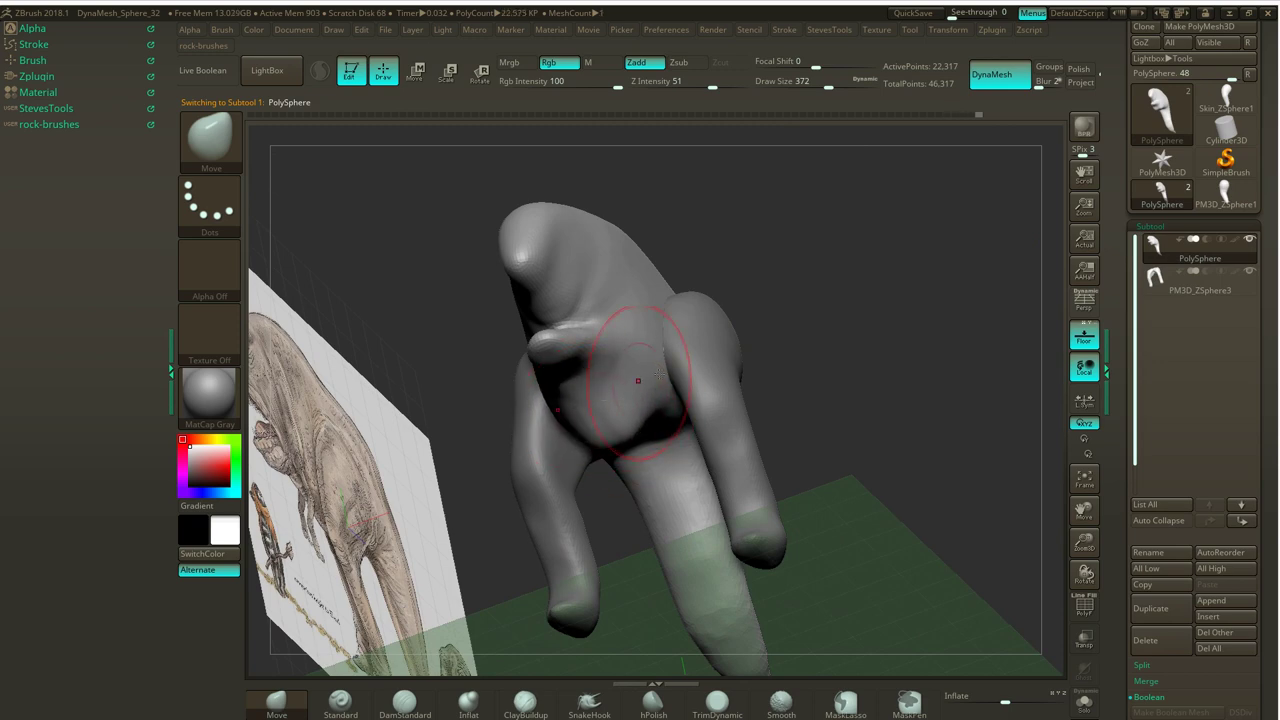
{"action": "left_click_drag", "start_coordinate": [728, 272], "coordinate": [789, 317]}
{"action": "mouse_move", "coordinate": [810, 271]}
{"action": "left_mouse_down"}
{"action": "mouse_move", "coordinate": [807, 229]}
{"action": "mouse_move", "coordinate": [830, 264]}
{"action": "left_mouse_up"}
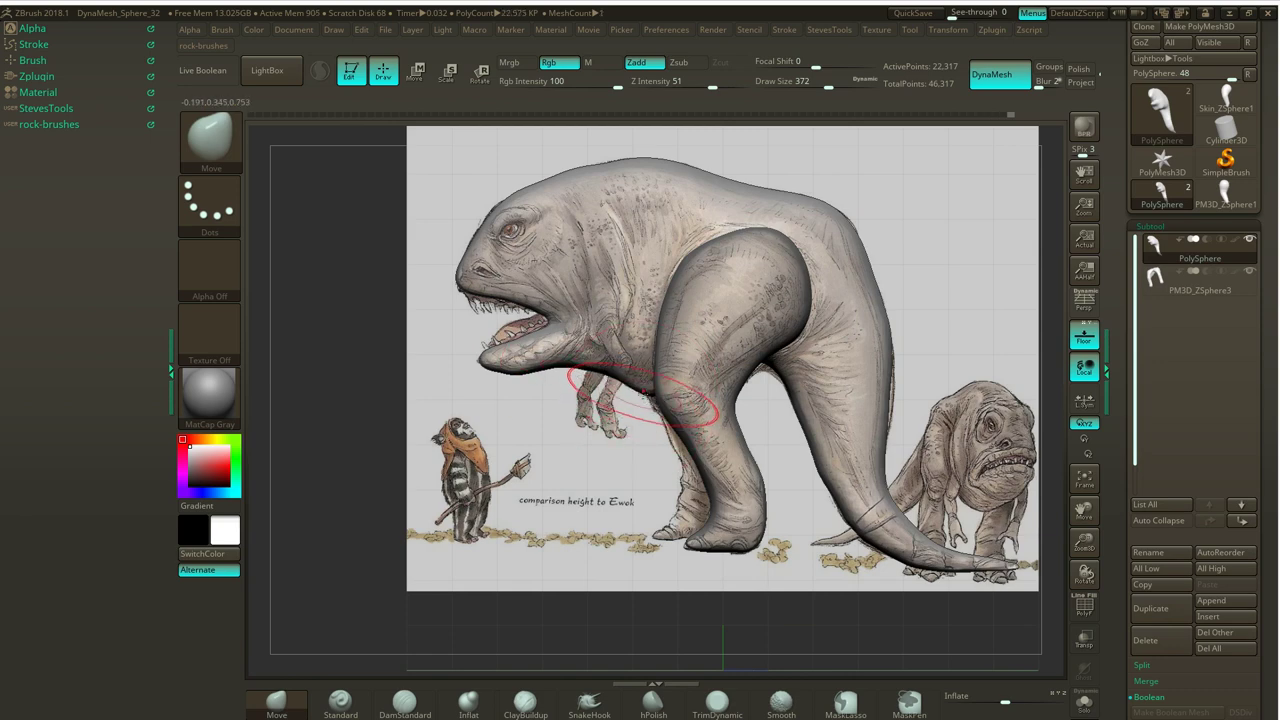
Smooth the body's throat and belly contour with the Smooth brush.
{"action": "key", "text": "shift"}
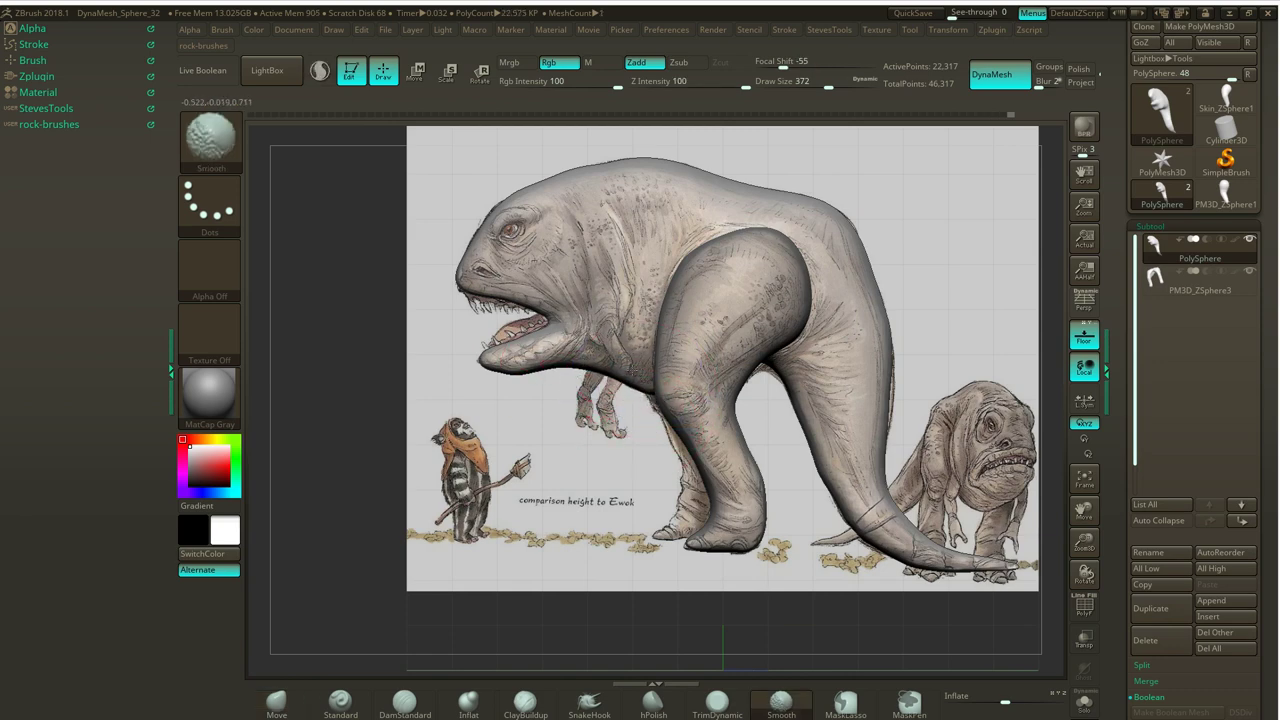
{"action": "mouse_move", "coordinate": [612, 374]}
{"action": "left_mouse_down", "text": "shift"}
{"action": "mouse_move", "coordinate": [638, 384]}
{"action": "mouse_move", "coordinate": [616, 408]}
{"action": "mouse_move", "coordinate": [715, 390]}
{"action": "mouse_move", "coordinate": [758, 315]}
{"action": "mouse_move", "coordinate": [746, 317]}
{"action": "left_mouse_up", "text": "shift"}
{"action": "key", "text": "shift"}
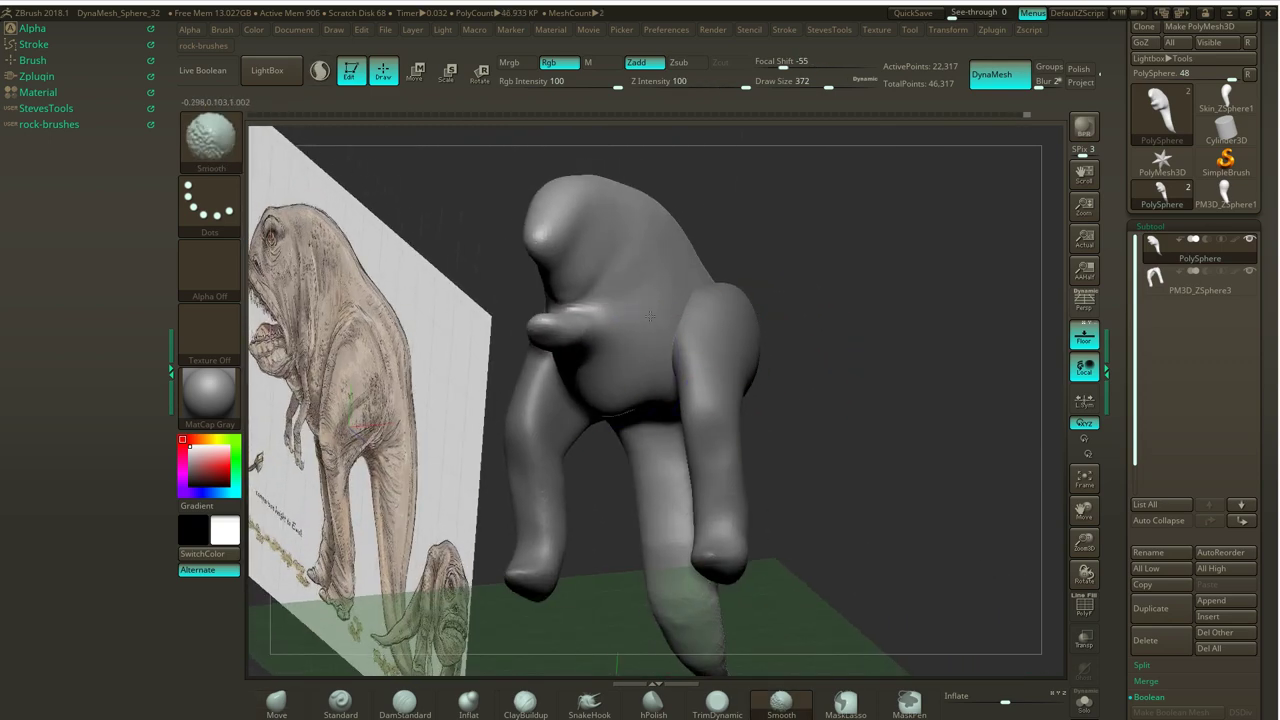
{"action": "mouse_move", "coordinate": [838, 257]}
{"action": "left_mouse_down"}
{"action": "mouse_move", "coordinate": [851, 212]}
{"action": "mouse_move", "coordinate": [838, 210]}
{"action": "left_mouse_up"}
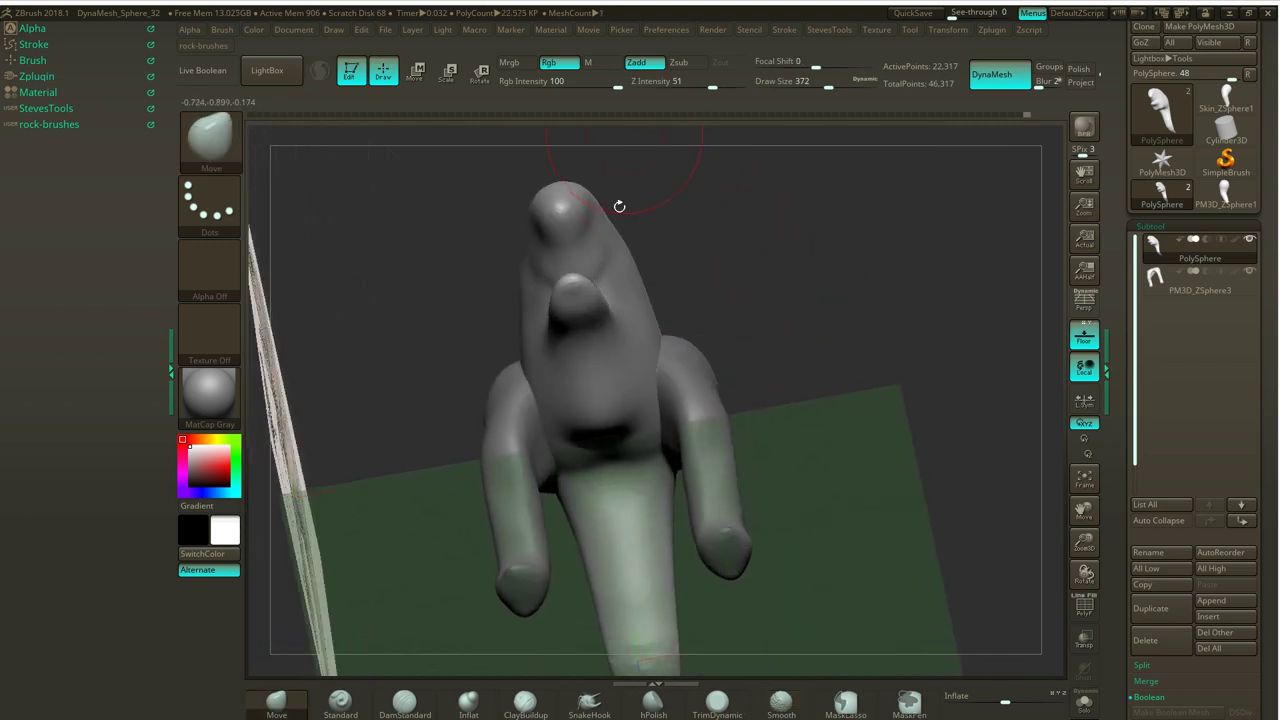
Tighten the body's underside between the legs with the Pinch brush, remeshing the DynaMesh between strokes.
{"action": "key", "text": "b"}
{"action": "key", "text": "p"}
{"action": "key", "text": "i"}
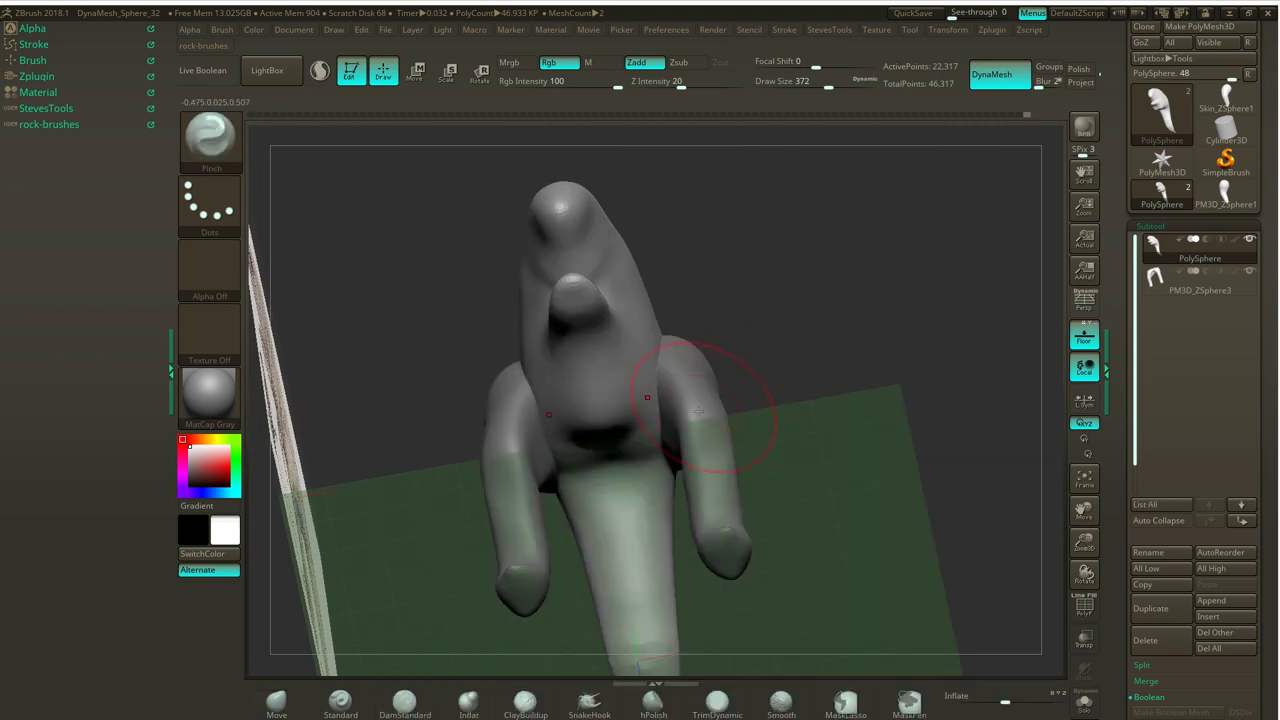
{"action": "left_click_drag", "start_coordinate": [622, 445], "coordinate": [636, 437]}
{"action": "left_click_drag", "start_coordinate": [766, 267], "coordinate": [790, 314], "text": "ctrl"}
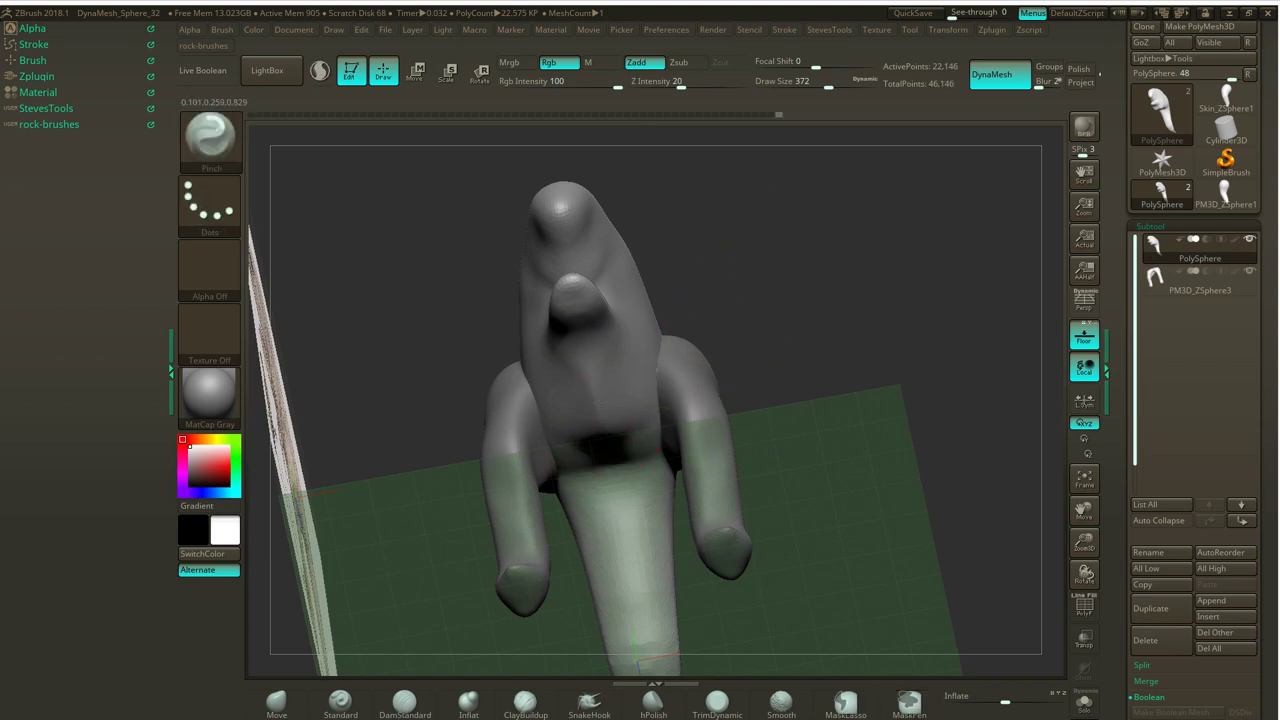
{"action": "left_click_drag", "start_coordinate": [785, 295], "coordinate": [770, 306]}
{"action": "mouse_move", "coordinate": [830, 252]}
{"action": "left_mouse_down", "text": "ctrl"}
{"action": "mouse_move", "coordinate": [864, 308]}
{"action": "mouse_move", "coordinate": [812, 267]}
{"action": "left_mouse_up", "text": "ctrl"}
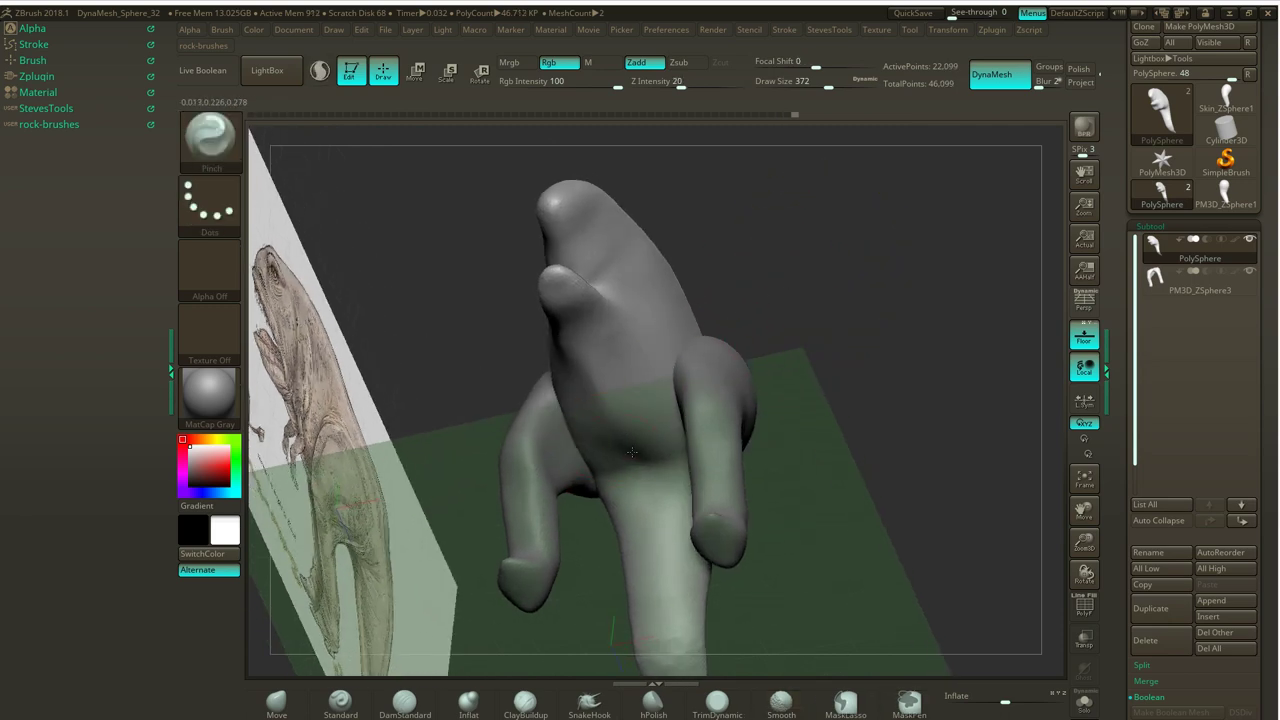
{"action": "left_click_drag", "start_coordinate": [628, 450], "coordinate": [626, 453]}
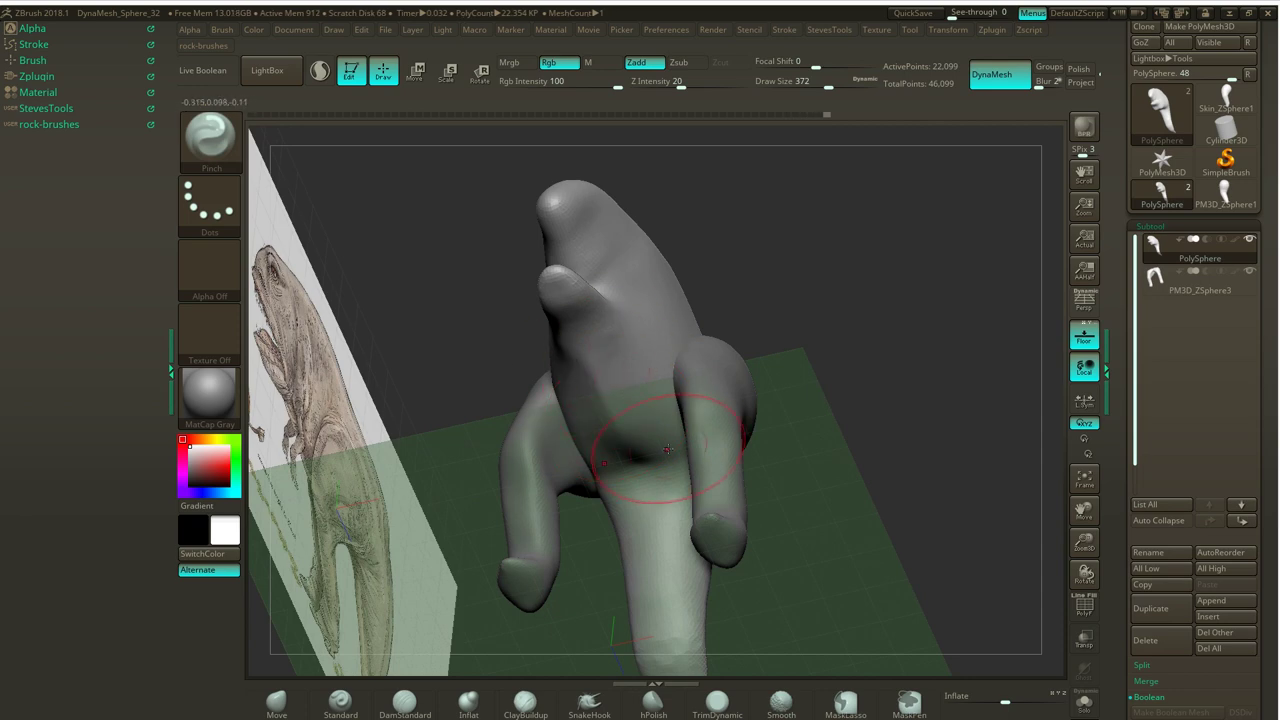
{"action": "left_click_drag", "start_coordinate": [745, 273], "coordinate": [916, 224]}
{"action": "right_click_drag", "start_coordinate": [916, 224], "coordinate": [850, 229]}
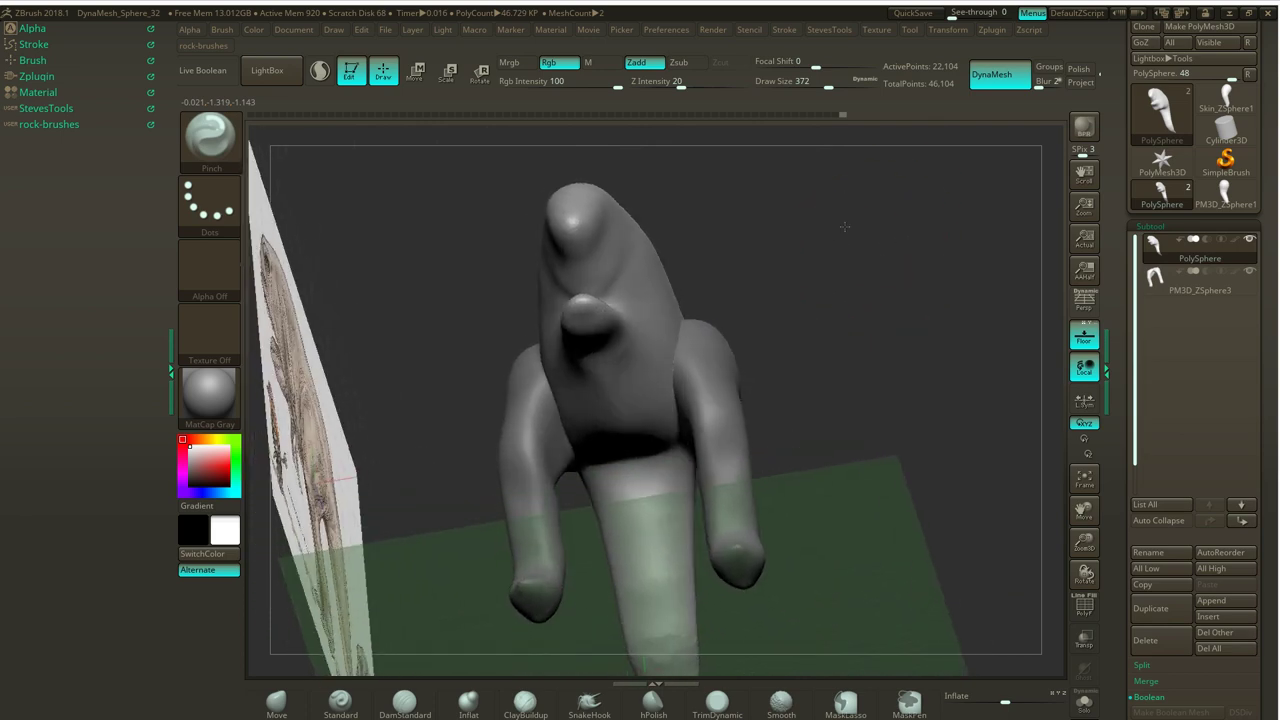
Pull the belly contour just in front of the leg to the side-view reference with the Move brush.
{"action": "left_click", "coordinate": [290, 701]}
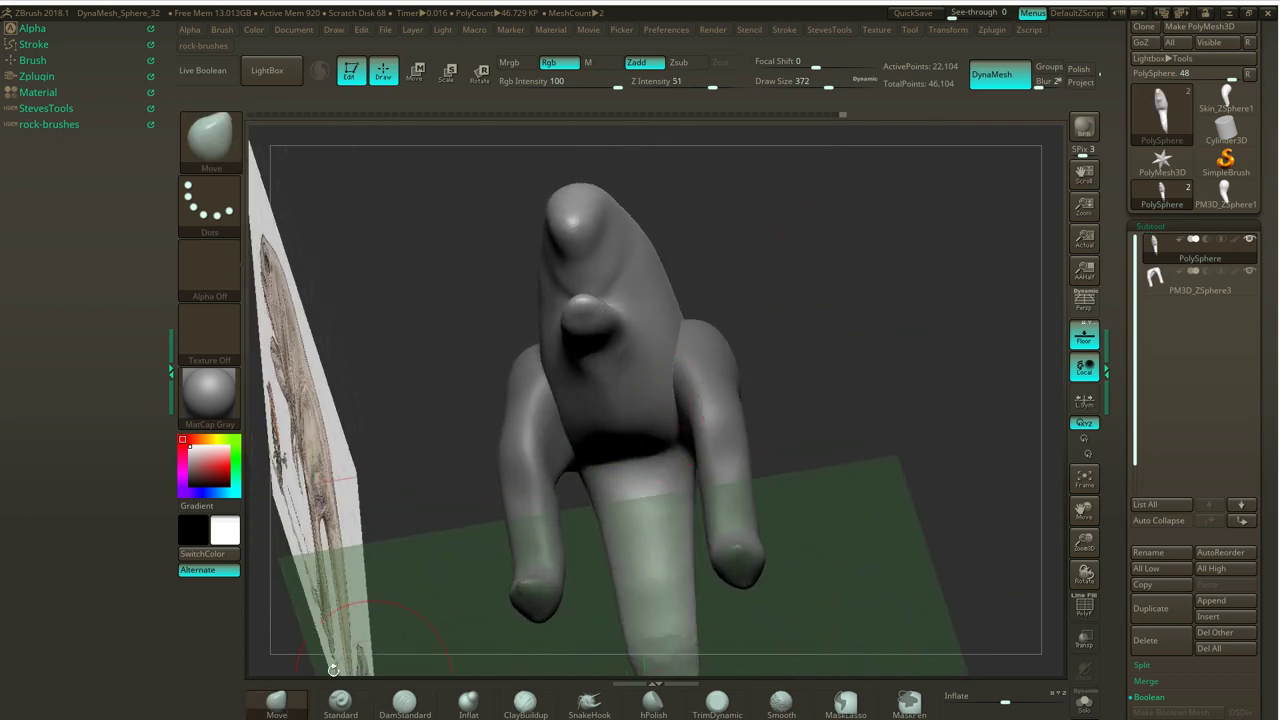
{"action": "mouse_move", "coordinate": [806, 342]}
{"action": "left_mouse_down"}
{"action": "mouse_move", "coordinate": [762, 352]}
{"action": "mouse_move", "coordinate": [733, 205]}
{"action": "left_mouse_up"}
{"action": "left_click_drag", "start_coordinate": [642, 169], "coordinate": [786, 305]}
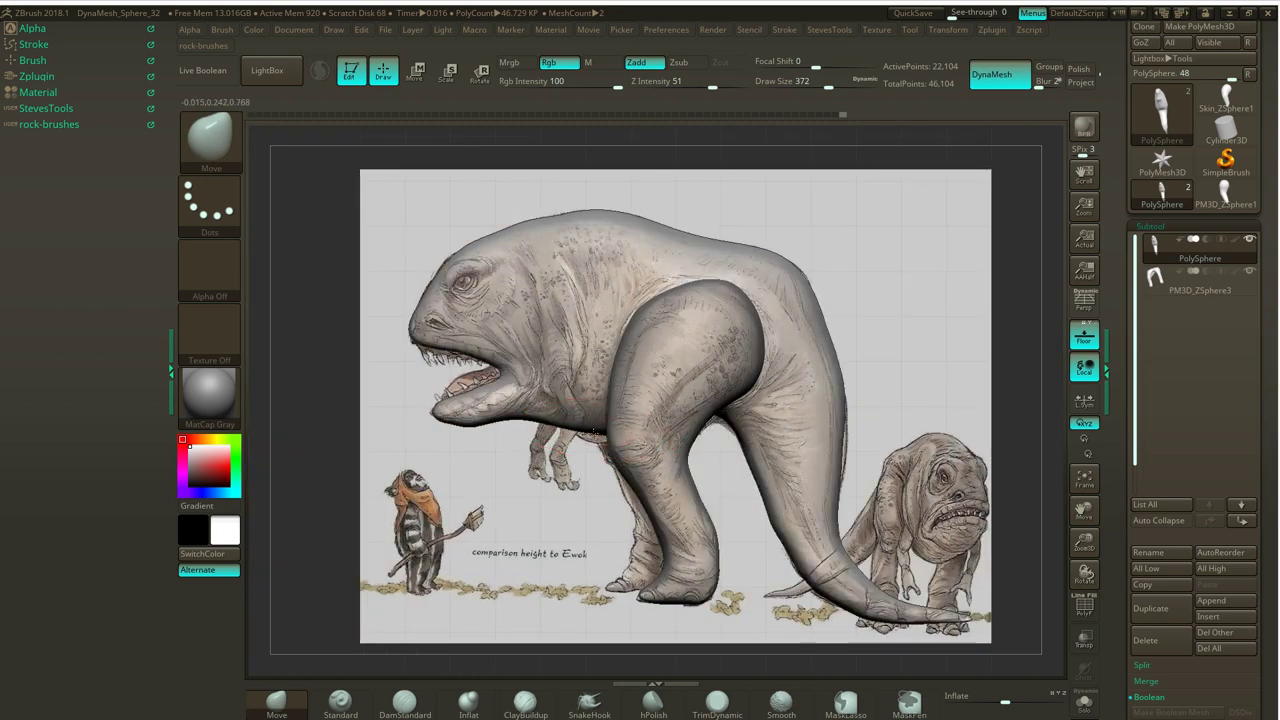
{"action": "left_click_drag", "start_coordinate": [838, 312], "coordinate": [760, 326]}
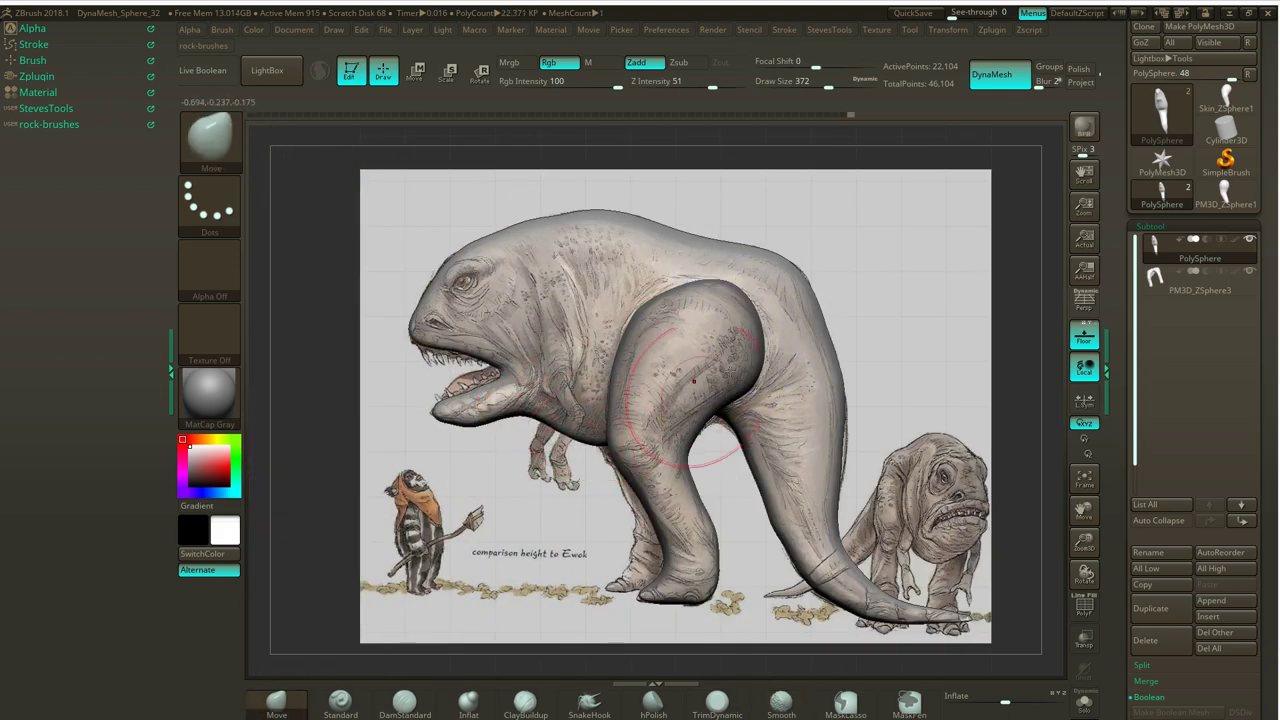
{"action": "left_click_drag", "start_coordinate": [854, 289], "coordinate": [916, 289]}
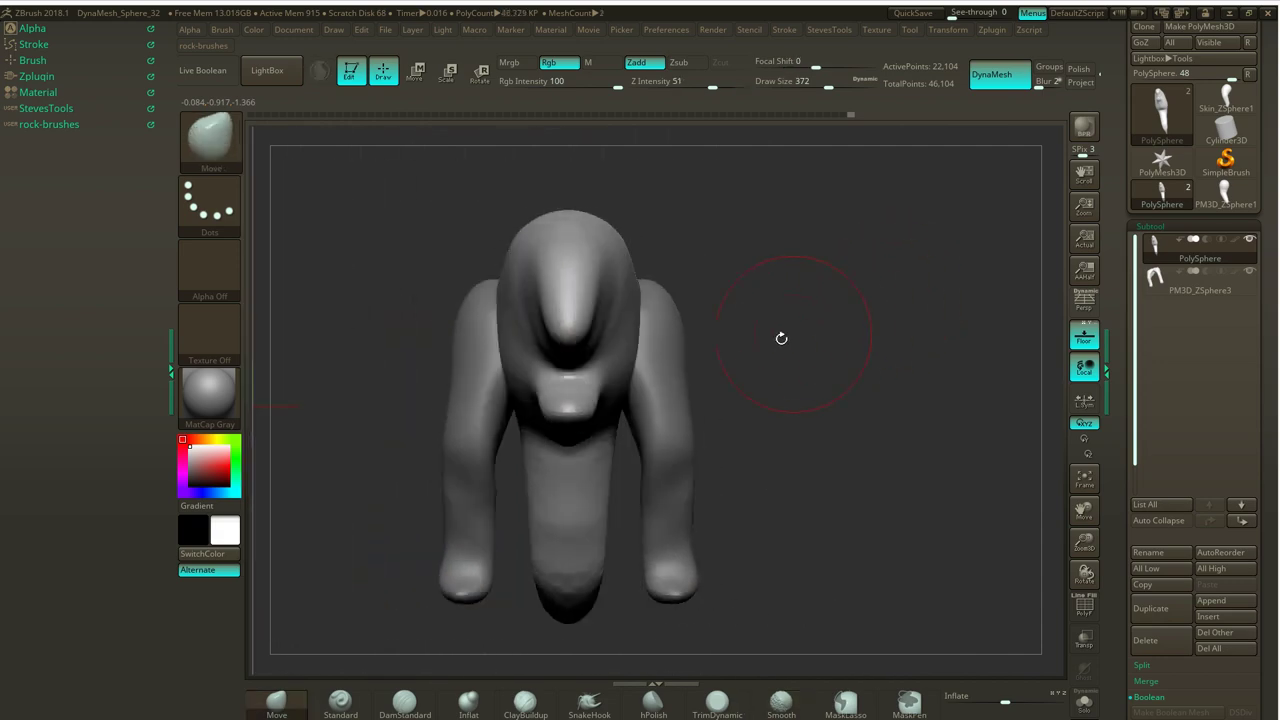
{"action": "left_click_drag", "start_coordinate": [820, 337], "coordinate": [777, 329]}
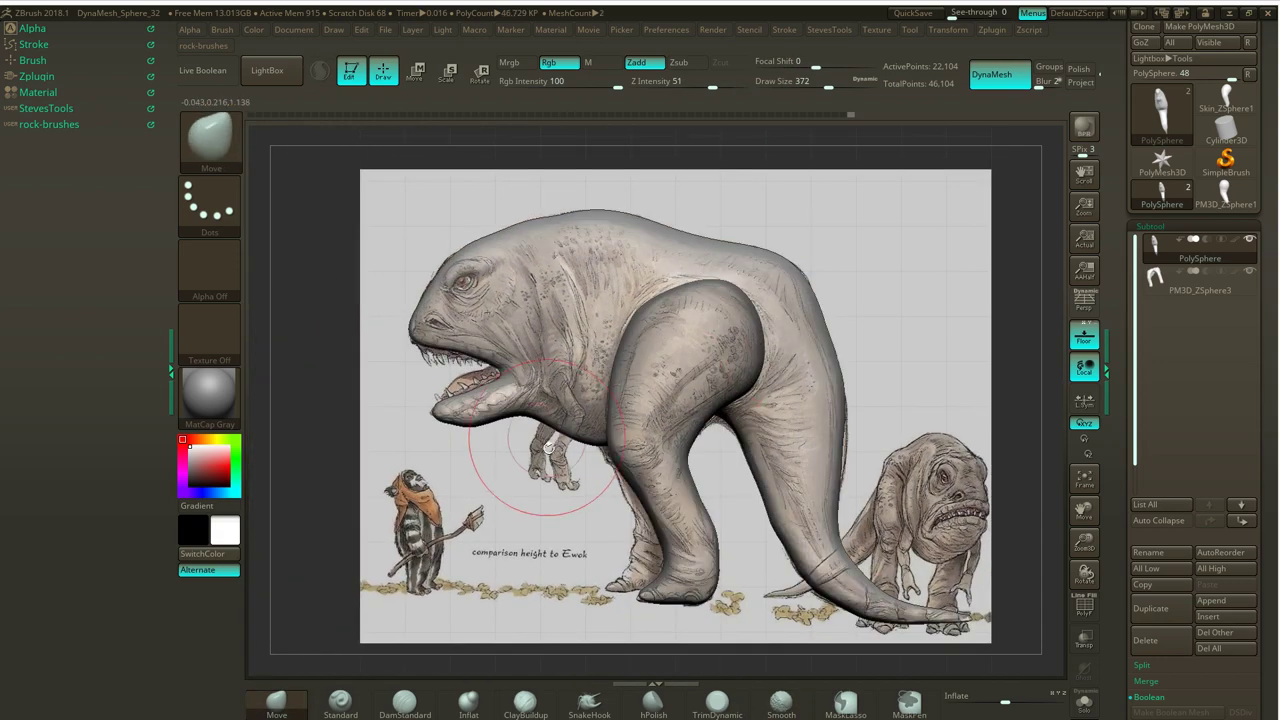
Reduce the draw size to 268 and refine the body's rear back contour against the reference with the Move brush.
{"action": "mouse_move", "coordinate": [898, 310]}
{"action": "left_mouse_down"}
{"action": "mouse_move", "coordinate": [840, 316]}
{"action": "mouse_move", "coordinate": [921, 306]}
{"action": "mouse_move", "coordinate": [901, 311]}
{"action": "mouse_move", "coordinate": [917, 331]}
{"action": "mouse_move", "coordinate": [904, 303]}
{"action": "left_mouse_up"}
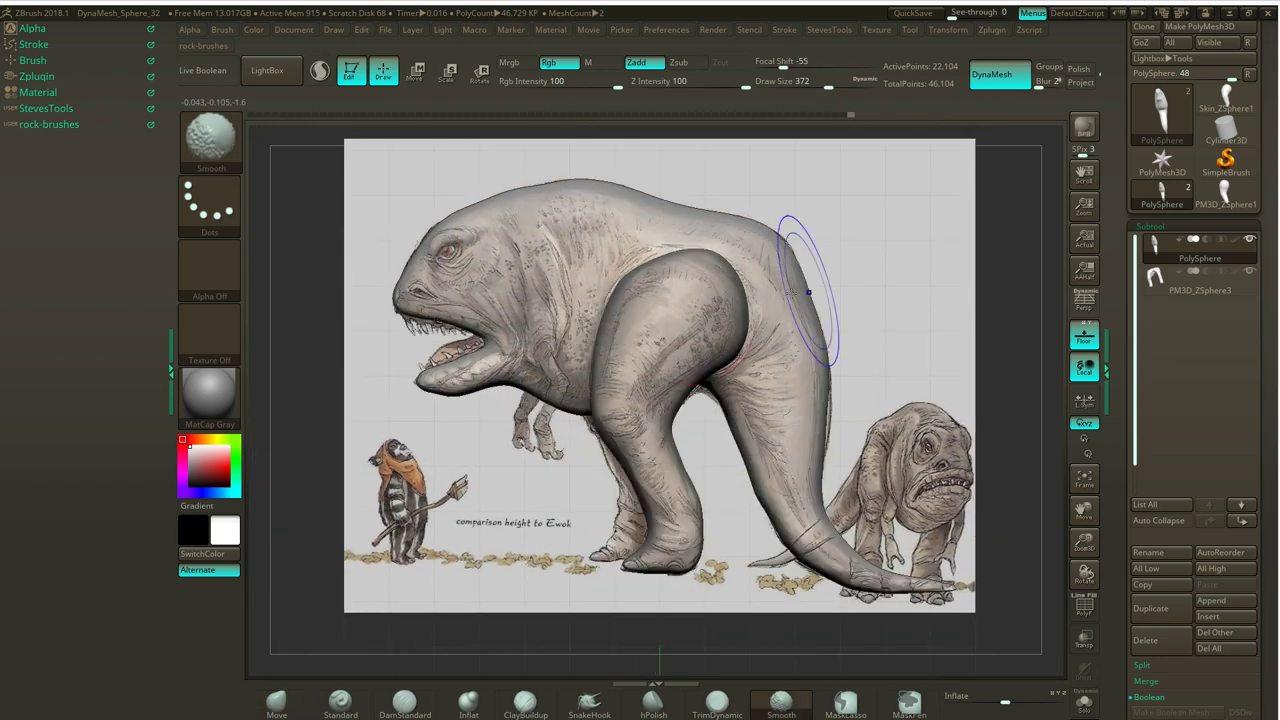
{"action": "left_click_drag", "start_coordinate": [854, 281], "coordinate": [878, 310], "text": "alt"}
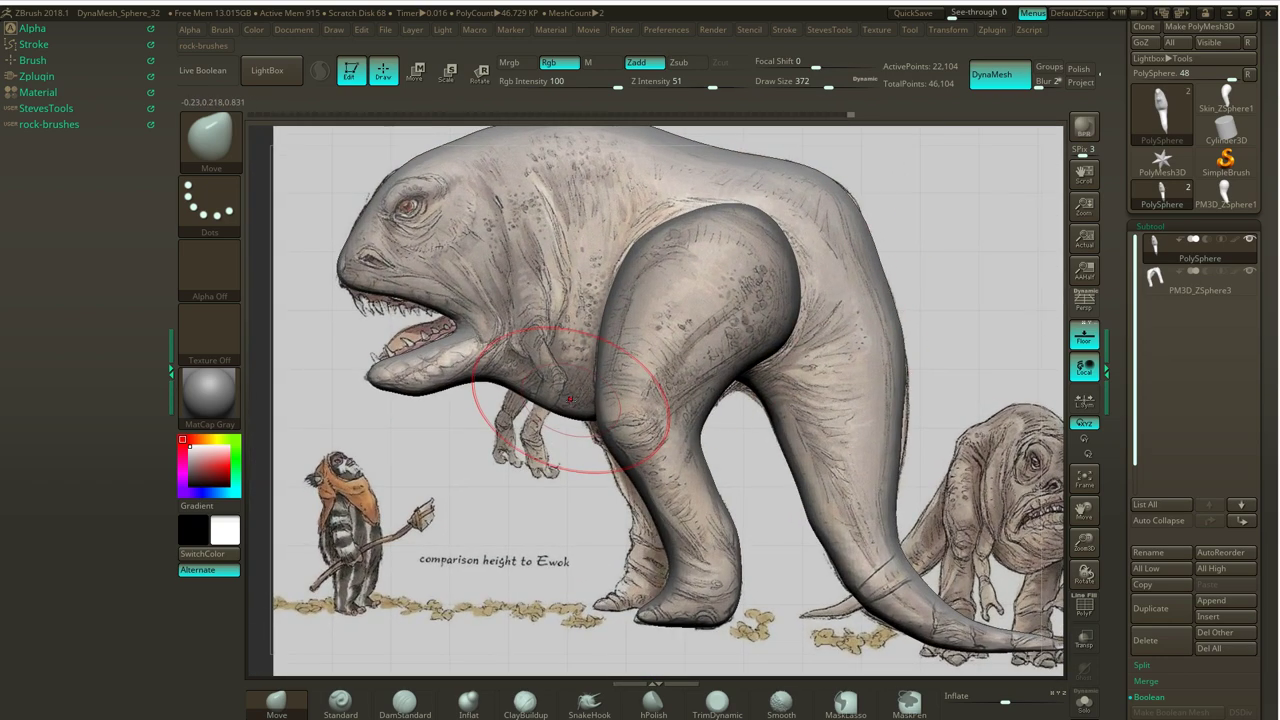
{"action": "mouse_move", "coordinate": [863, 263]}
{"action": "left_mouse_down"}
{"action": "mouse_move", "coordinate": [880, 250]}
{"action": "mouse_move", "coordinate": [867, 252]}
{"action": "mouse_move", "coordinate": [871, 223]}
{"action": "left_mouse_up"}
{"action": "key", "text": "s"}
{"action": "left_click_drag", "start_coordinate": [976, 267], "coordinate": [966, 268]}
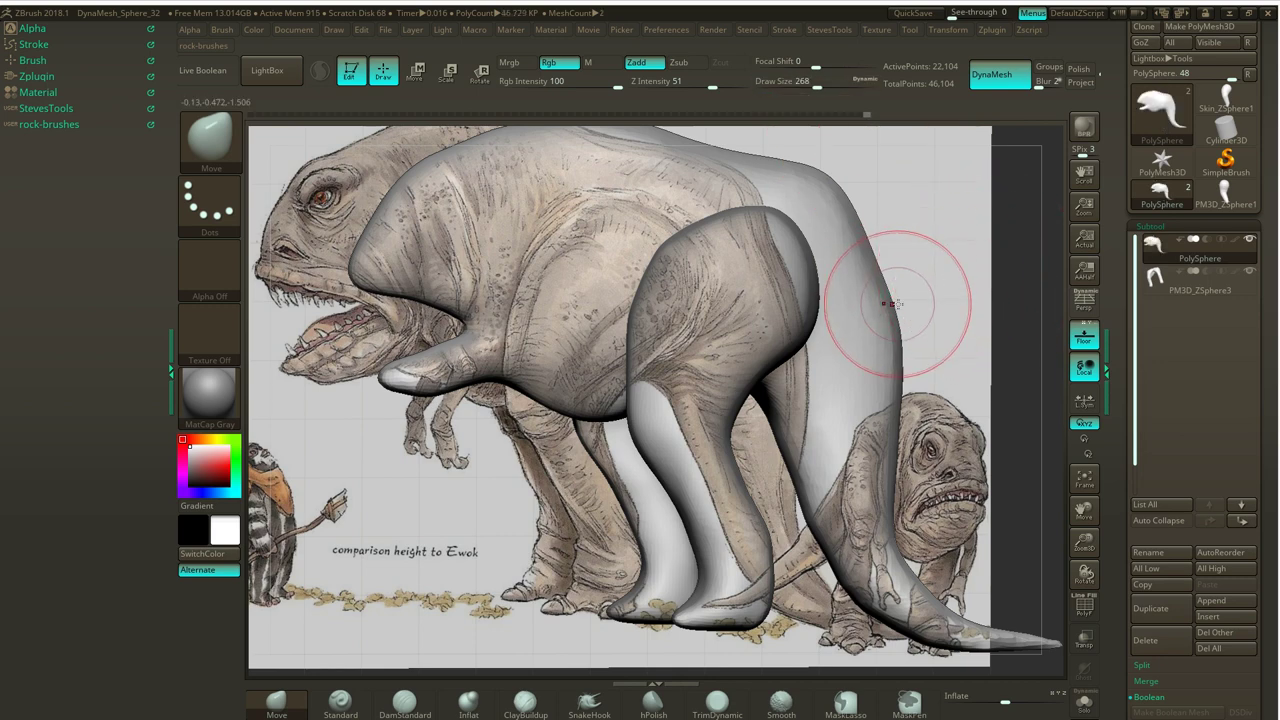
Choose the SnakeHook brush, activate Sculptris Pro mode and hide the floor reference image.
{"action": "left_click", "coordinate": [590, 703]}
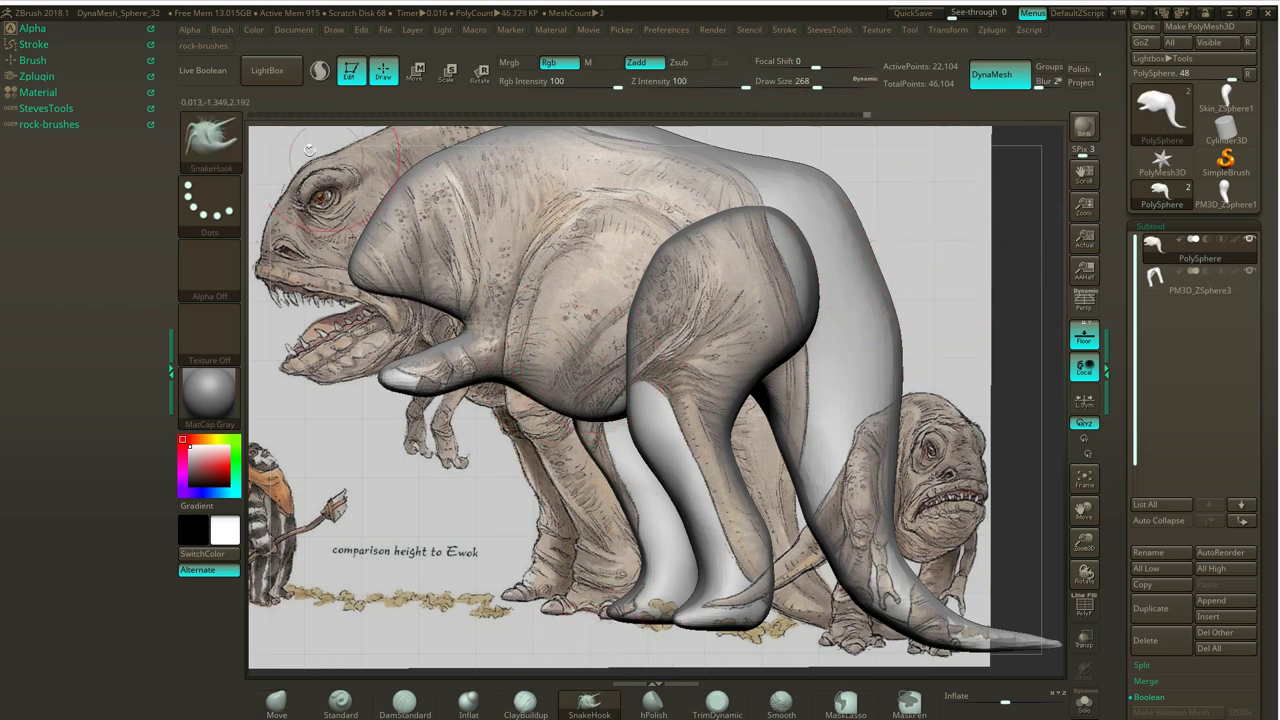
{"action": "left_click_drag", "start_coordinate": [1019, 240], "coordinate": [991, 235]}
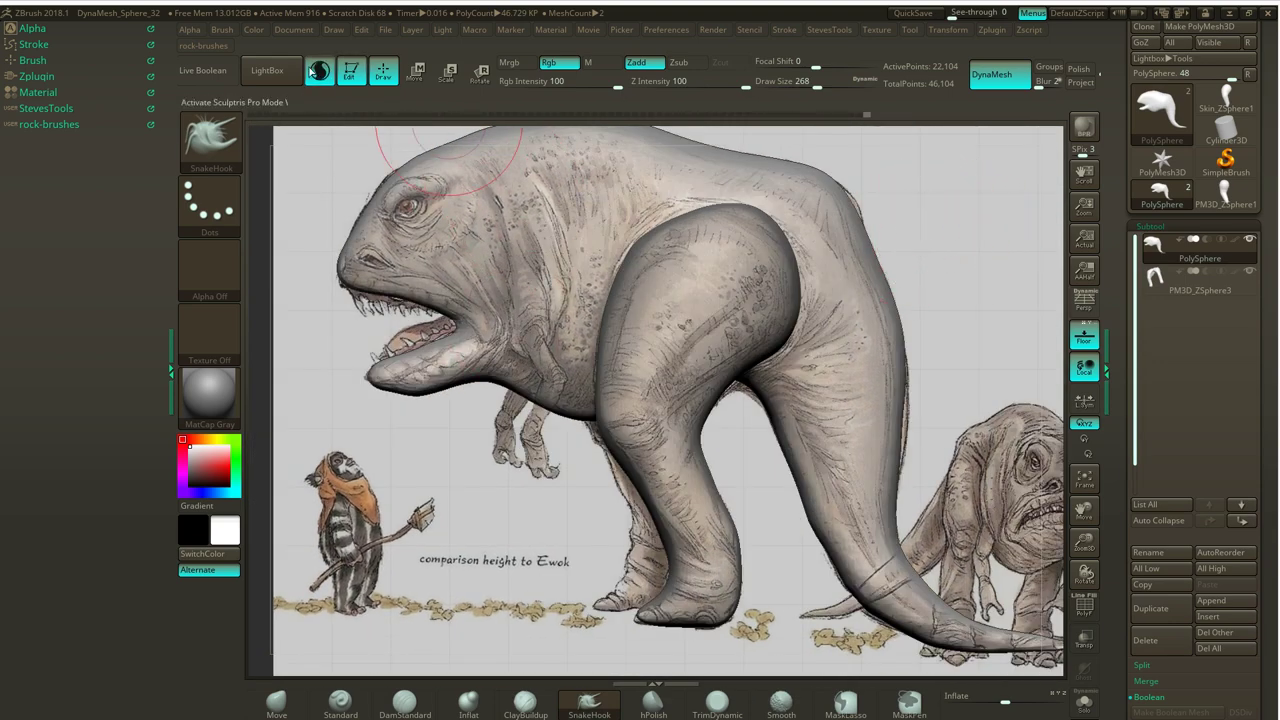
{"action": "left_click_drag", "start_coordinate": [972, 202], "coordinate": [978, 207]}
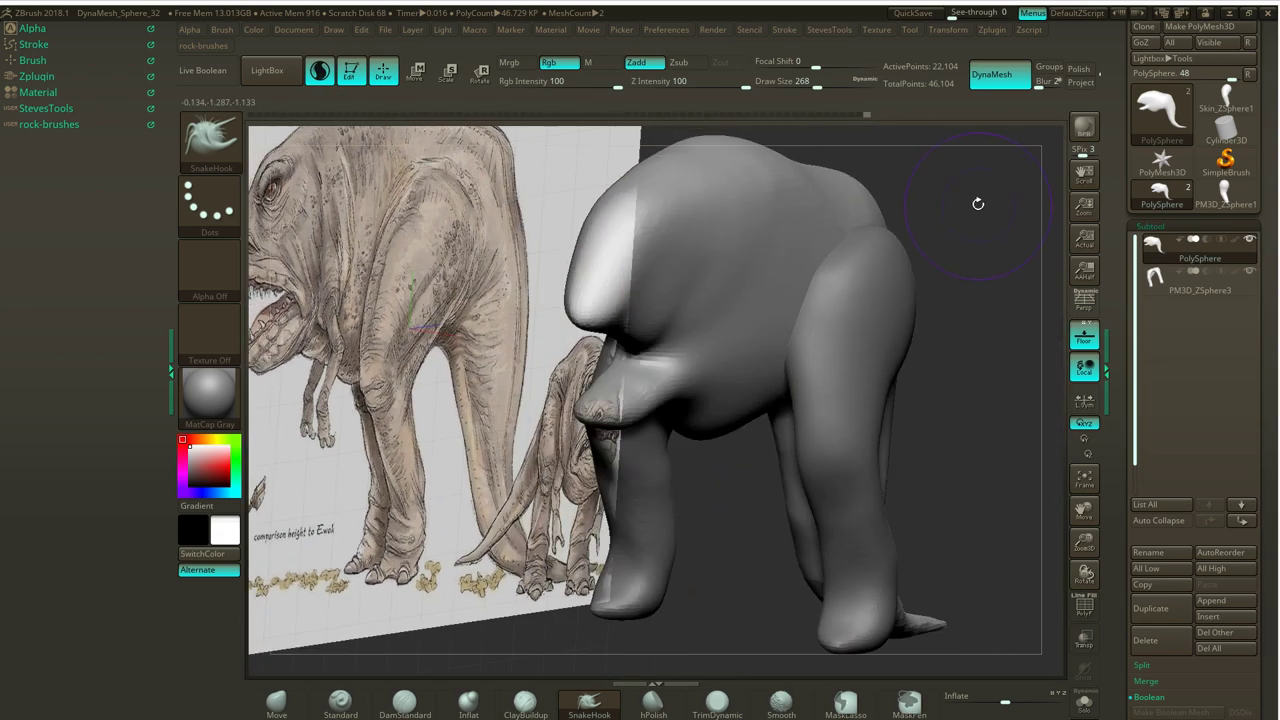
{"action": "left_click", "coordinate": [1082, 338]}
{"action": "left_click_drag", "start_coordinate": [937, 253], "coordinate": [899, 335], "text": "alt"}
Try pulling a mirrored pair of curved horns out of the upper back with SnakeHook at draw size 128.
{"action": "key", "text": "s"}
{"action": "left_click_drag", "start_coordinate": [931, 277], "coordinate": [914, 277]}
{"action": "left_click_drag", "start_coordinate": [809, 285], "coordinate": [898, 203]}
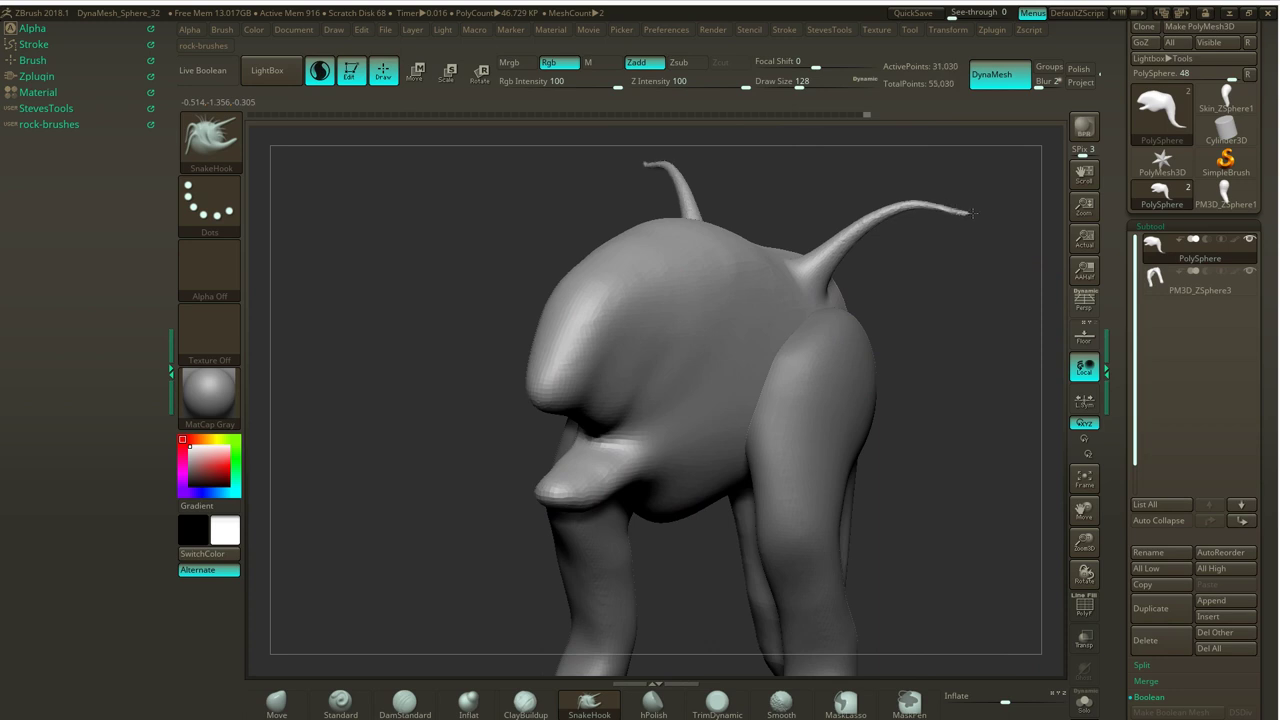
{"action": "mouse_move", "coordinate": [922, 212]}
{"action": "left_mouse_down", "text": "shift"}
{"action": "mouse_move", "coordinate": [986, 209]}
{"action": "mouse_move", "coordinate": [927, 230]}
{"action": "left_mouse_up", "text": "shift"}
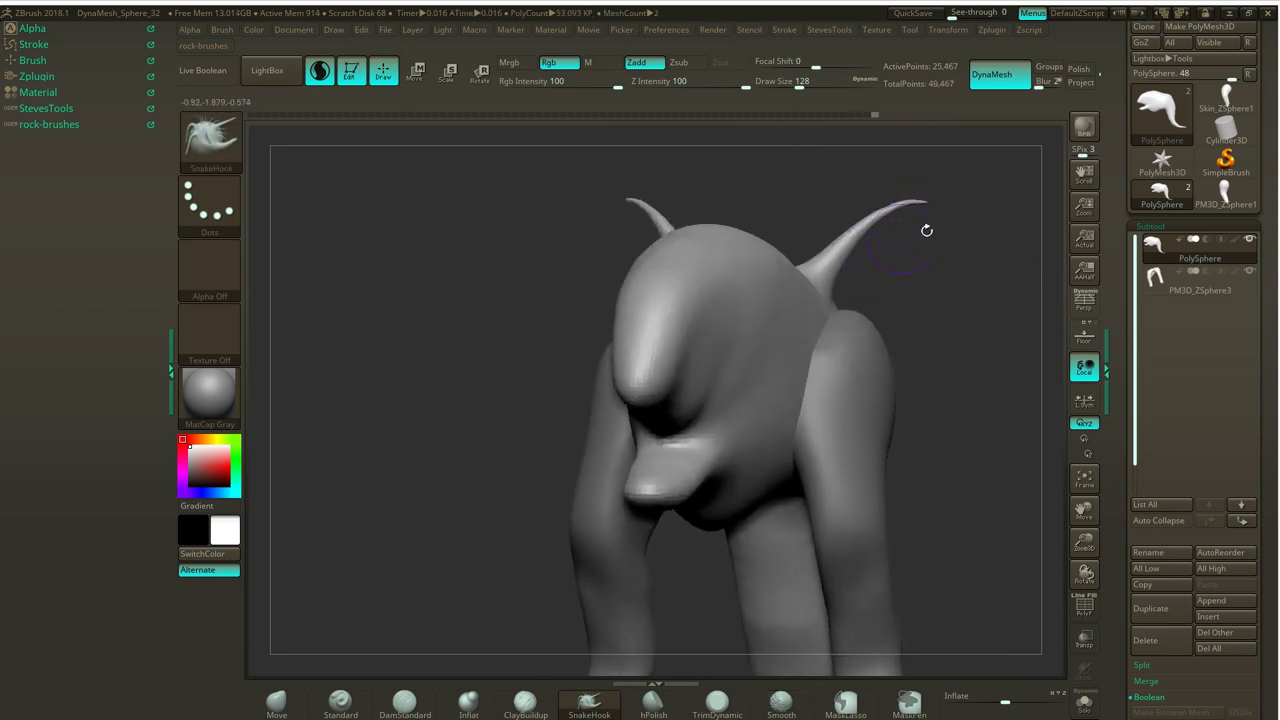
Show the polyframe to inspect the mesh density around the horns, and review the Sculptris Pro settings for brush and stroke.
{"action": "left_click", "coordinate": [1088, 619]}
{"action": "mouse_move", "coordinate": [926, 280]}
{"action": "left_mouse_down"}
{"action": "mouse_move", "coordinate": [840, 284]}
{"action": "mouse_move", "coordinate": [922, 292]}
{"action": "left_mouse_up"}
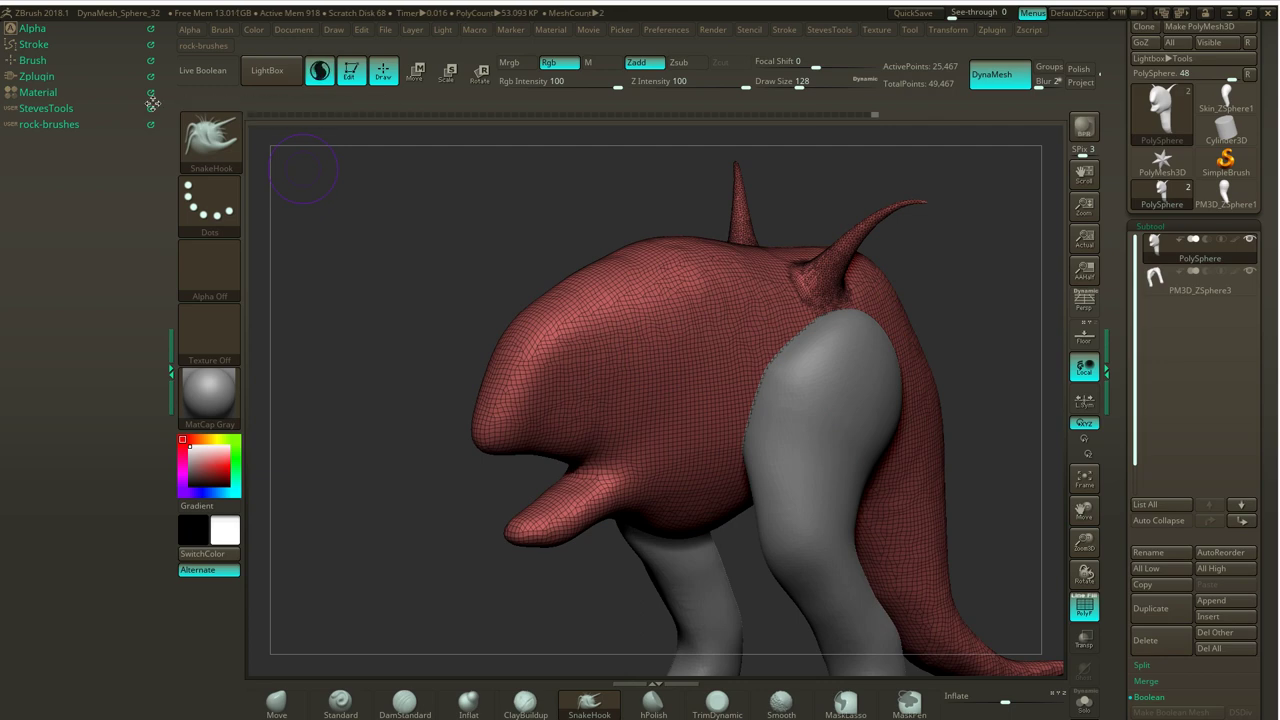
{"action": "left_click", "coordinate": [36, 60]}
{"action": "left_click_drag", "start_coordinate": [153, 380], "coordinate": [150, 8]}
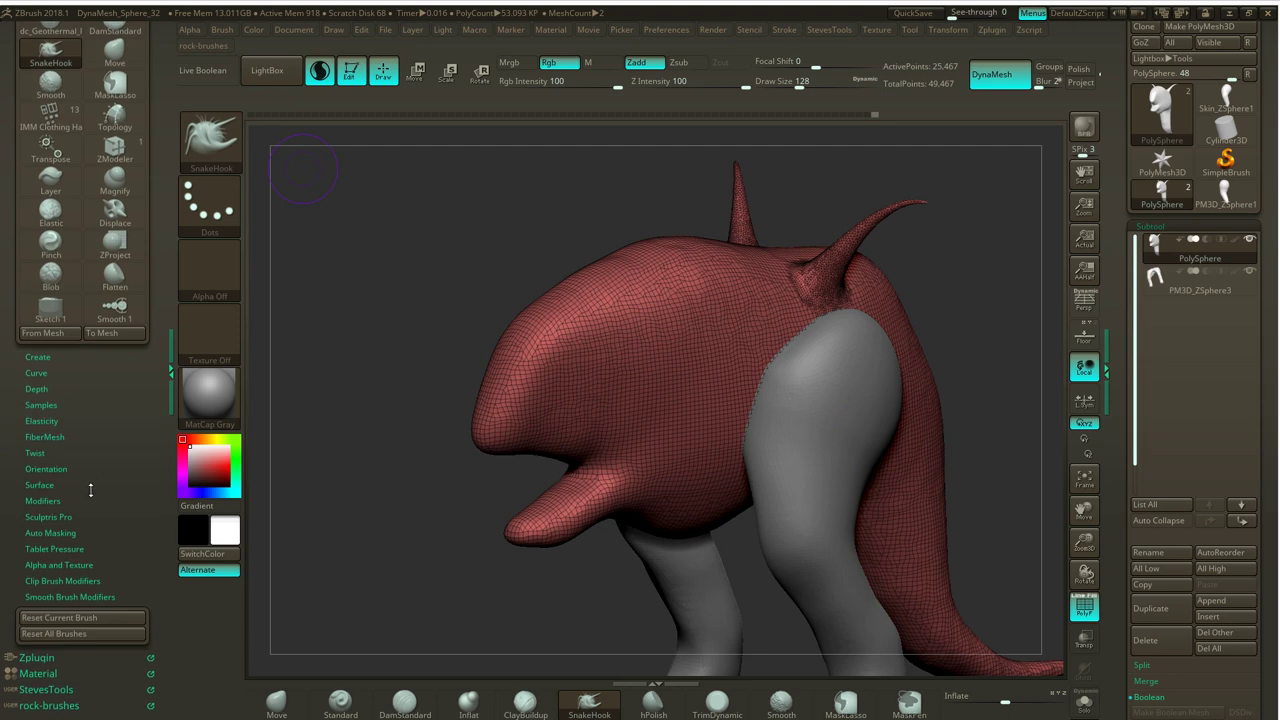
{"action": "left_click", "coordinate": [40, 484]}
{"action": "left_click", "coordinate": [66, 487]}
{"action": "left_click", "coordinate": [62, 516]}
{"action": "left_click_drag", "start_coordinate": [92, 471], "coordinate": [100, 397]}
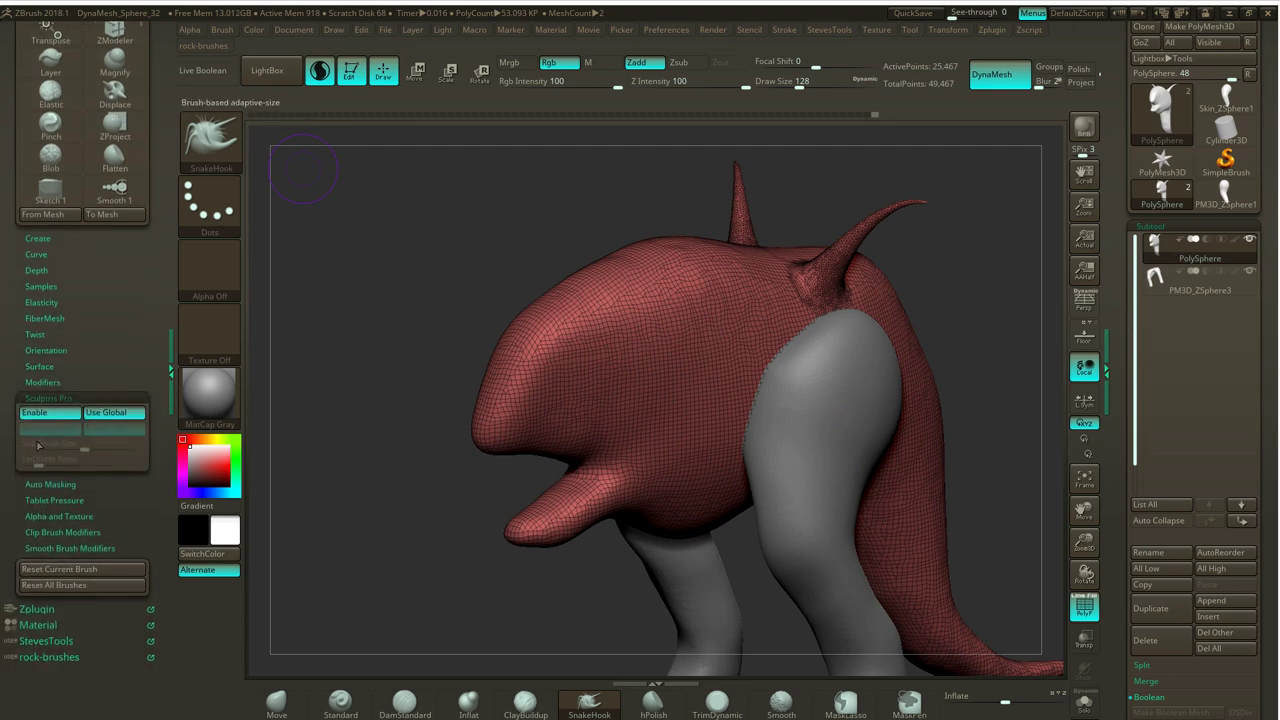
{"action": "left_click", "coordinate": [72, 398]}
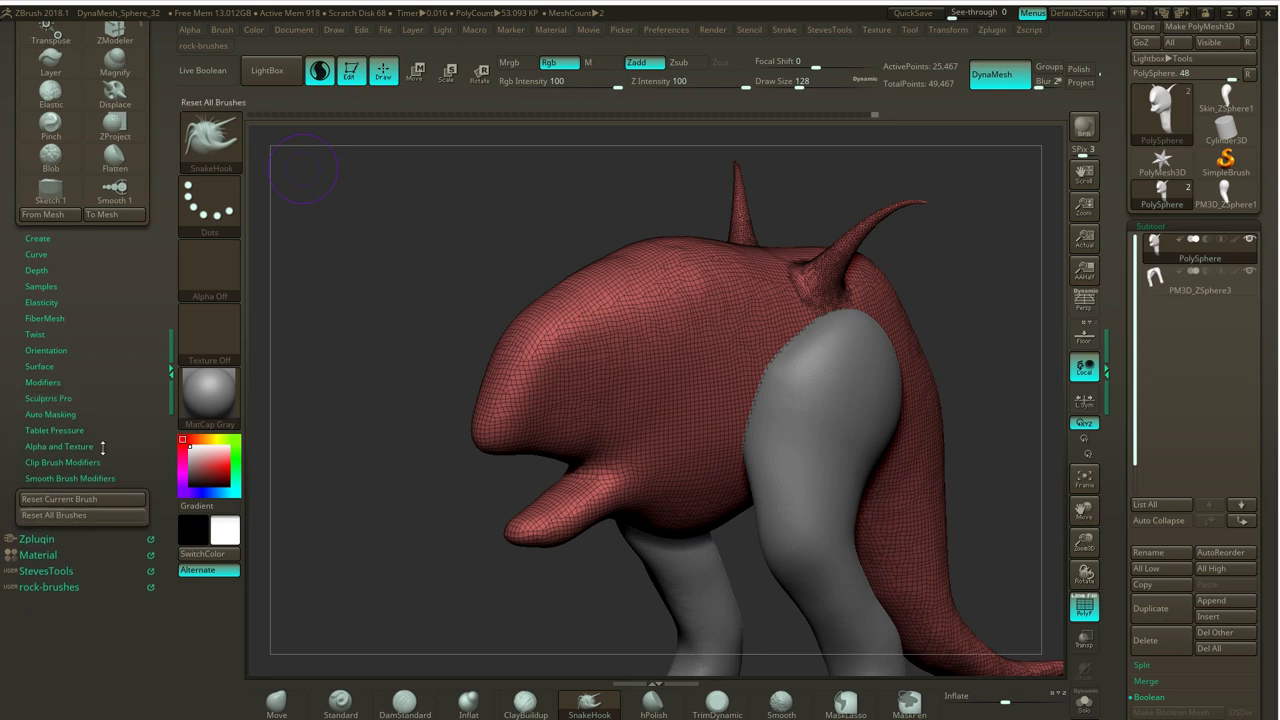
{"action": "scroll", "coordinate": [96, 519], "scroll_direction": "up", "scroll_amount": 5}
{"action": "left_click", "coordinate": [50, 46]}
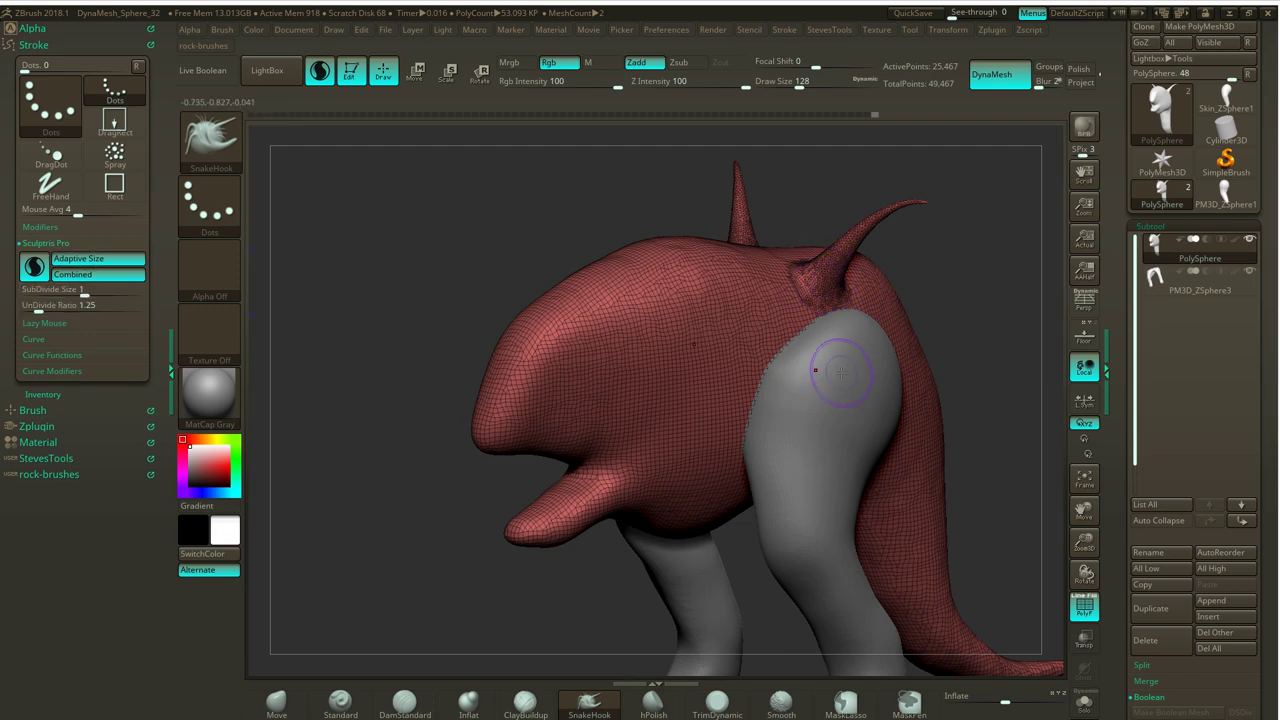
Undo the test horns, return to the side view with the reference and turn off the polyframe.
{"action": "left_click_drag", "start_coordinate": [1019, 310], "coordinate": [1054, 283]}
{"action": "key", "text": "ctrl+z"}
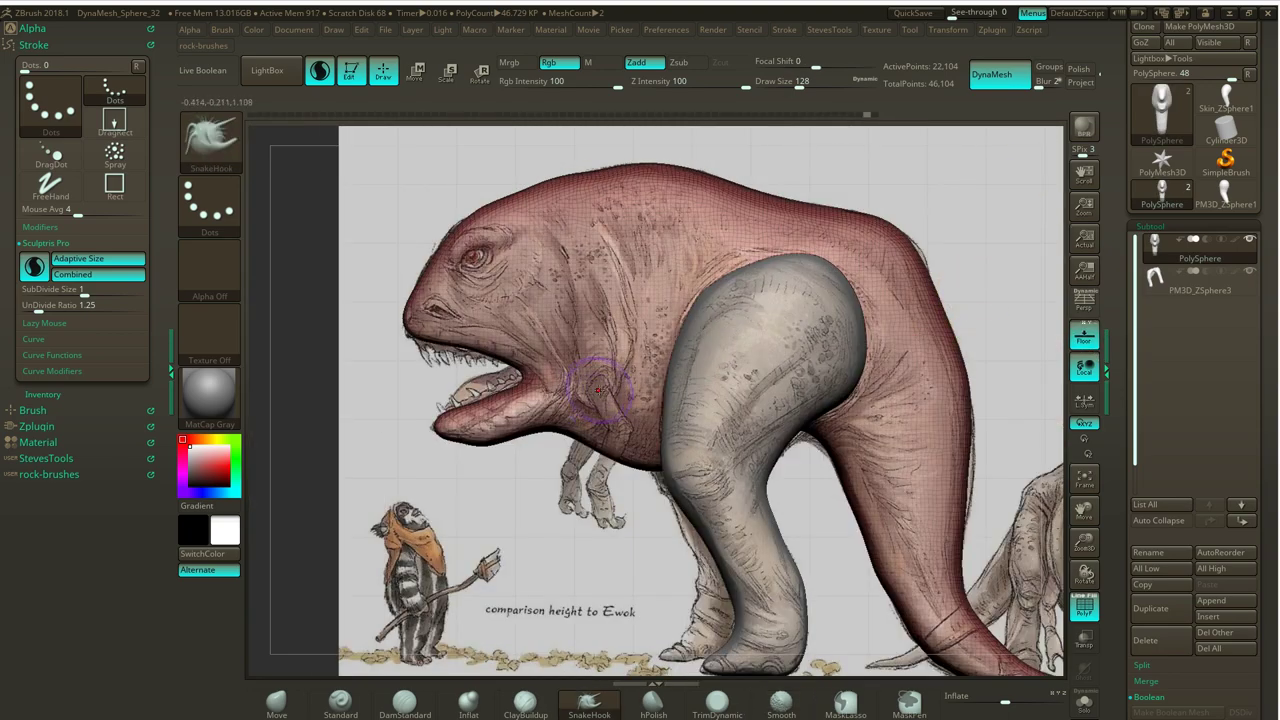
{"action": "key", "text": "ctrl"}
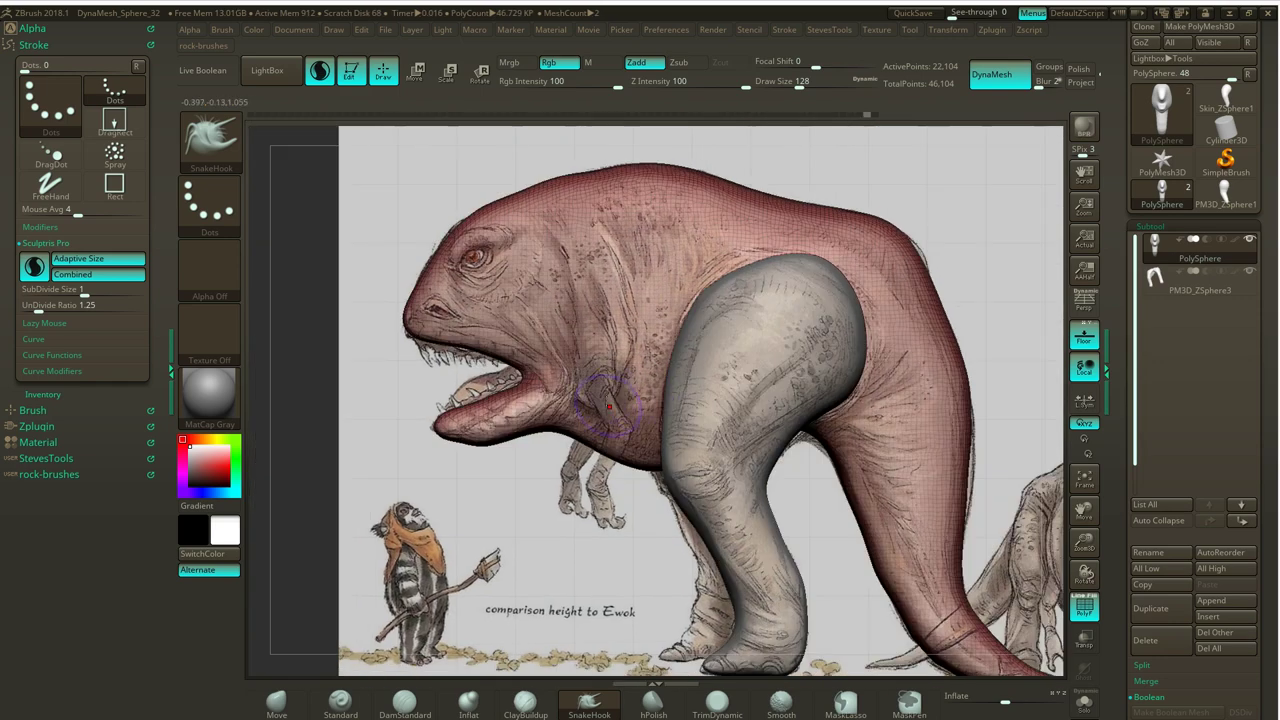
{"action": "left_click", "coordinate": [1084, 607]}
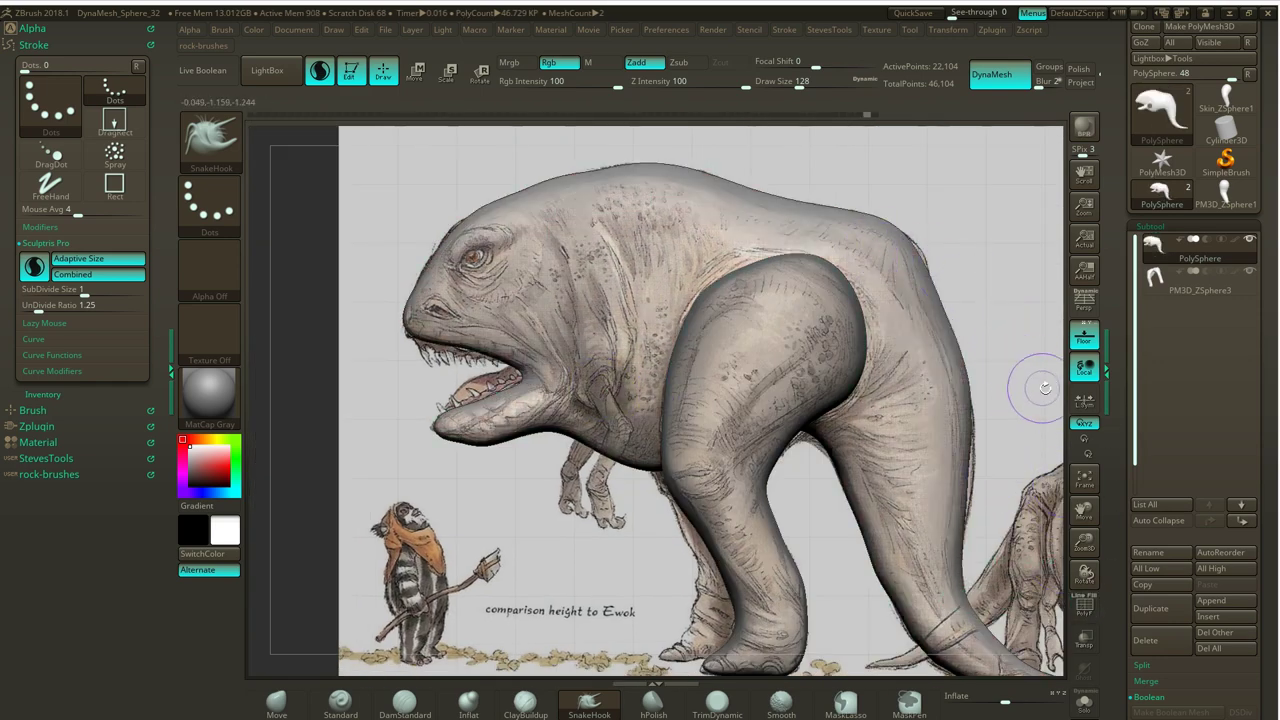
Mask a small patch on the chest side where the arm attaches, and trim the mask's edges with the reference hidden.
{"action": "left_click", "coordinate": [1088, 345]}
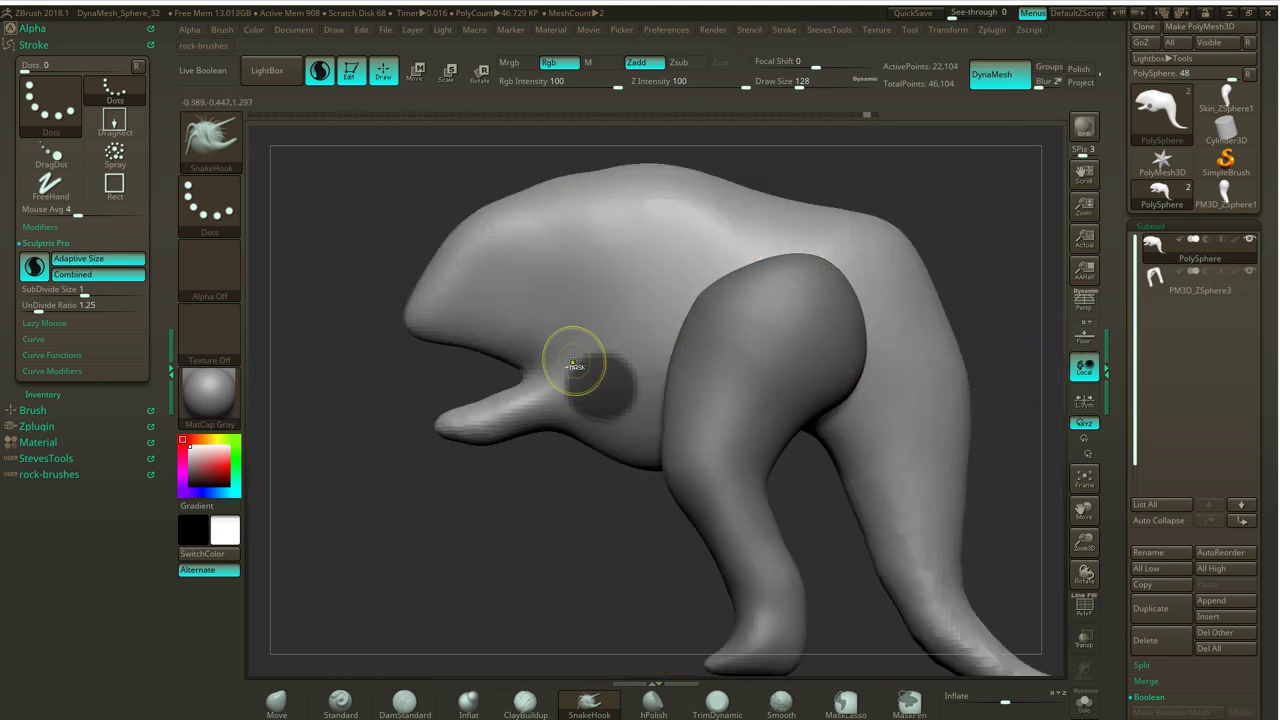
{"action": "left_click_drag", "start_coordinate": [585, 343], "coordinate": [611, 342], "text": "ctrl+alt"}
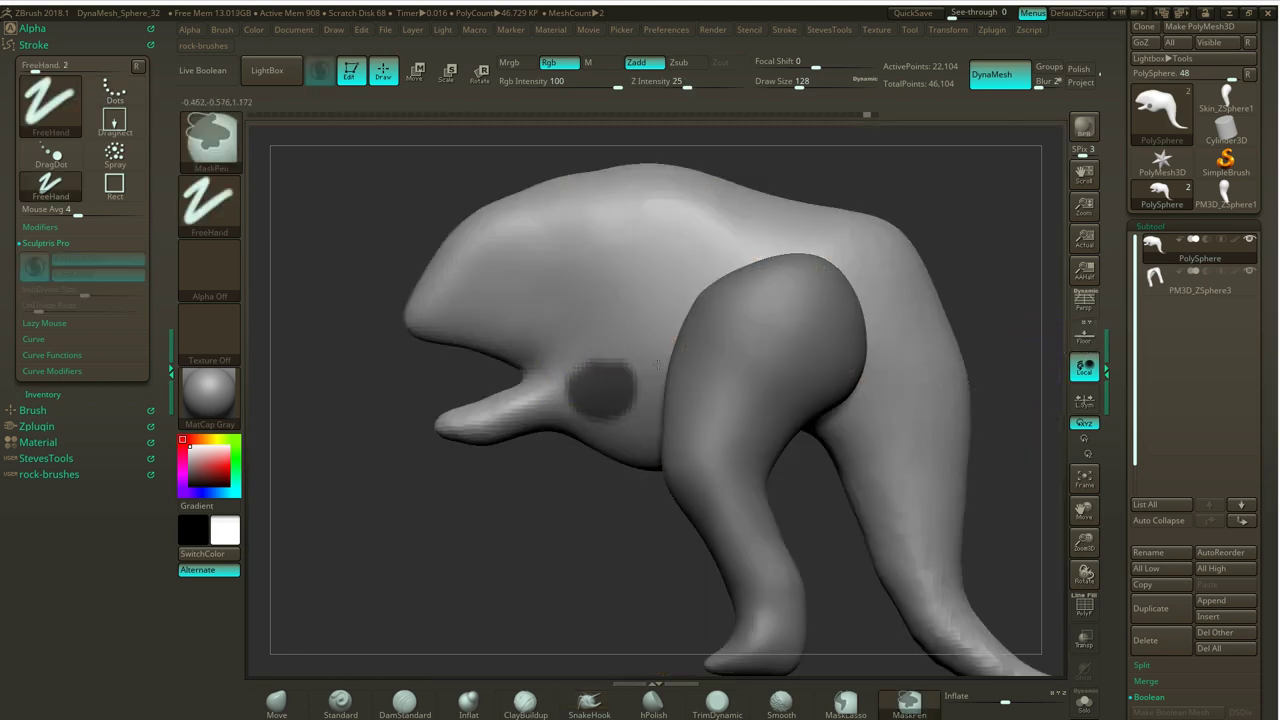
{"action": "left_click_drag", "start_coordinate": [636, 423], "coordinate": [550, 425], "text": "ctrl+alt"}
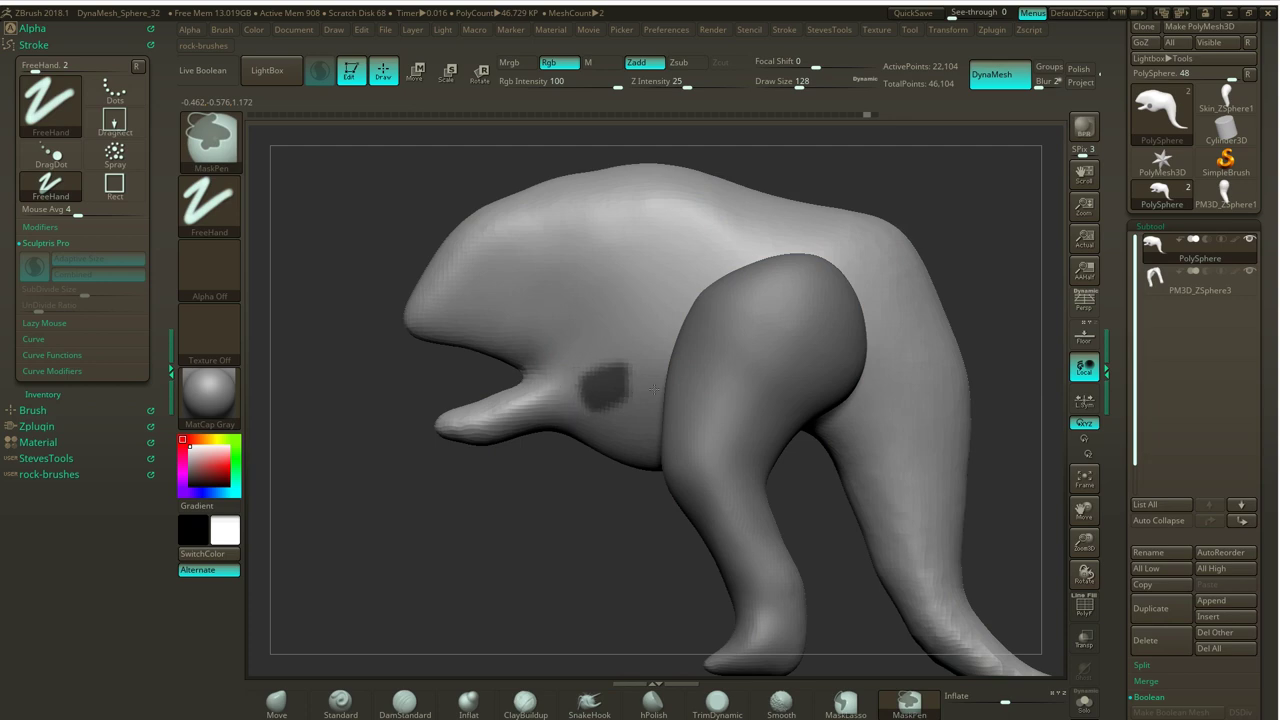
{"action": "left_click", "coordinate": [1092, 343]}
{"action": "left_click", "coordinate": [1091, 343]}
Invert the mask, pull an arm stub out of the chest patch with SnakeHook at draw size 212, and smooth it.
{"action": "mouse_move", "coordinate": [987, 282]}
{"action": "left_mouse_down"}
{"action": "mouse_move", "coordinate": [998, 270]}
{"action": "mouse_move", "coordinate": [955, 304]}
{"action": "mouse_move", "coordinate": [934, 289]}
{"action": "mouse_move", "coordinate": [906, 311]}
{"action": "left_mouse_up"}
{"action": "key", "text": "s"}
{"action": "left_click", "coordinate": [681, 389]}
{"action": "key", "text": "s"}
{"action": "left_click", "coordinate": [660, 385]}
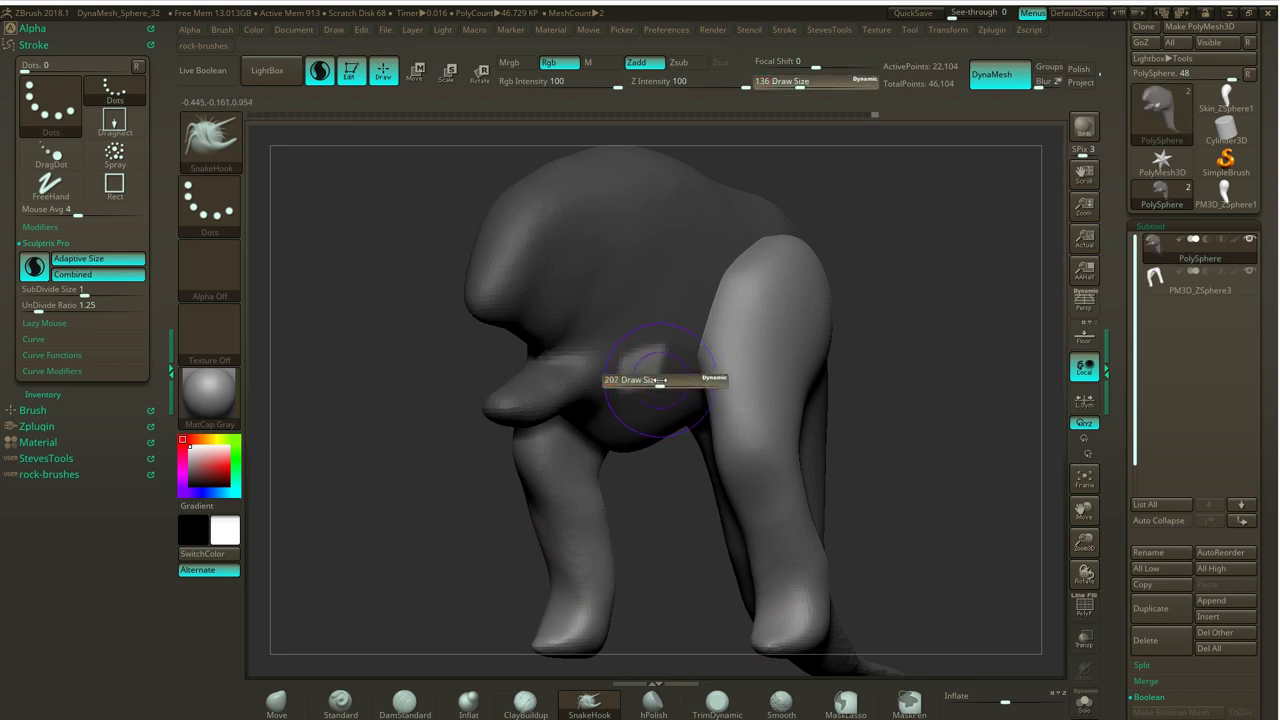
{"action": "left_click_drag", "start_coordinate": [638, 370], "coordinate": [693, 409]}
{"action": "mouse_move", "coordinate": [912, 319]}
{"action": "left_mouse_down"}
{"action": "mouse_move", "coordinate": [985, 309]}
{"action": "mouse_move", "coordinate": [926, 319]}
{"action": "left_mouse_up"}
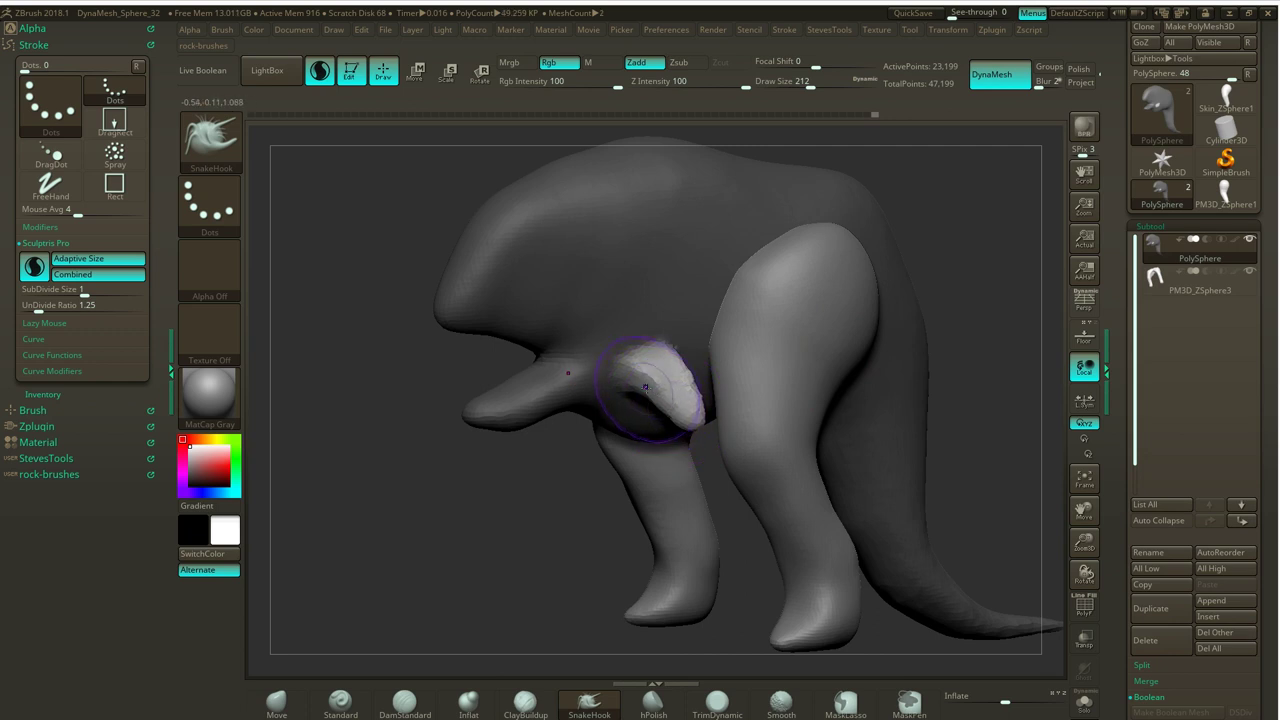
{"action": "mouse_move", "coordinate": [643, 380]}
{"action": "left_mouse_down", "text": "shift"}
{"action": "mouse_move", "coordinate": [695, 410]}
{"action": "mouse_move", "coordinate": [683, 404]}
{"action": "left_mouse_up", "text": "shift"}
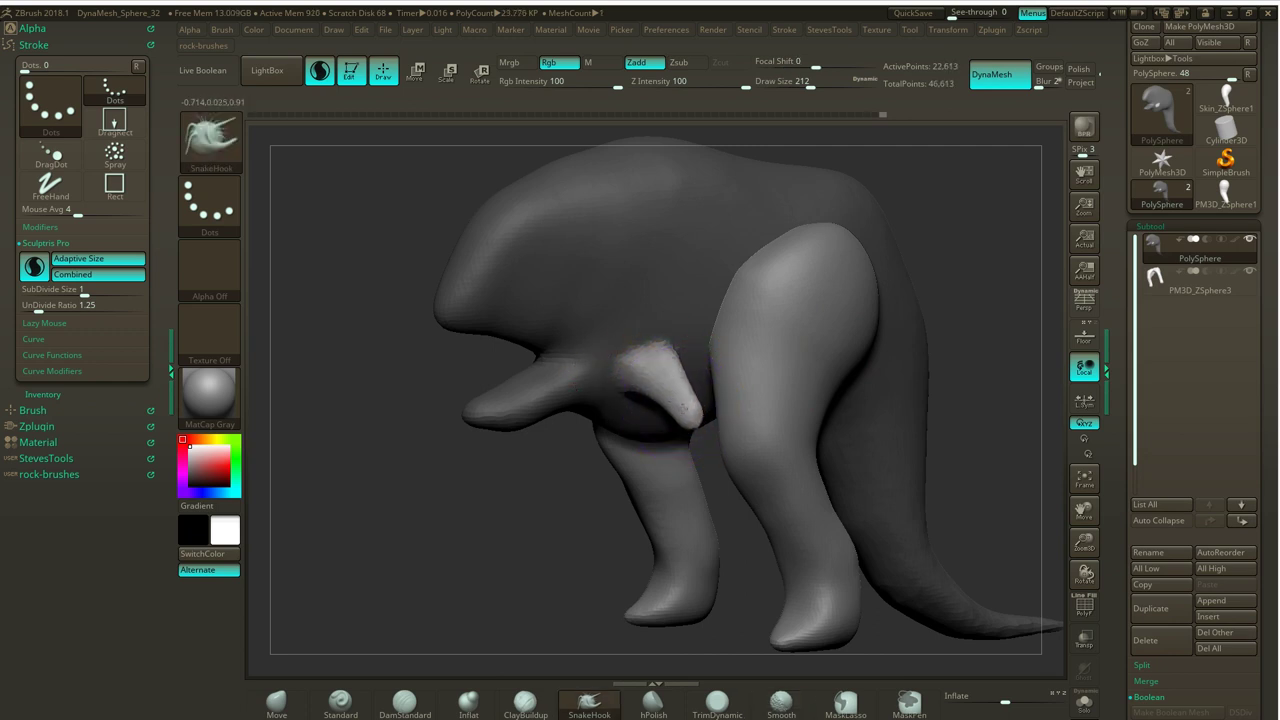
Show the side-view reference again and extend the arm stub downward along the drawn upper arm with SnakeHook.
{"action": "left_click_drag", "start_coordinate": [987, 309], "coordinate": [1100, 314]}
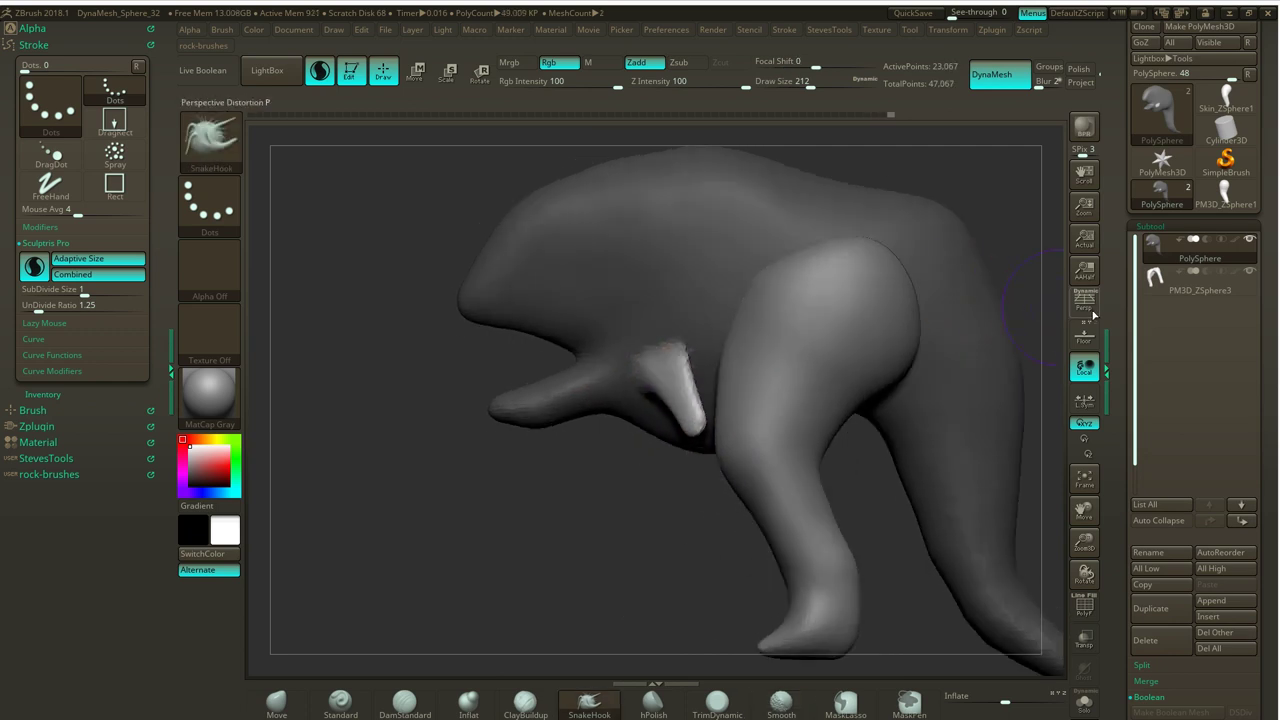
{"action": "left_click", "coordinate": [1090, 310]}
{"action": "left_click", "coordinate": [1086, 312]}
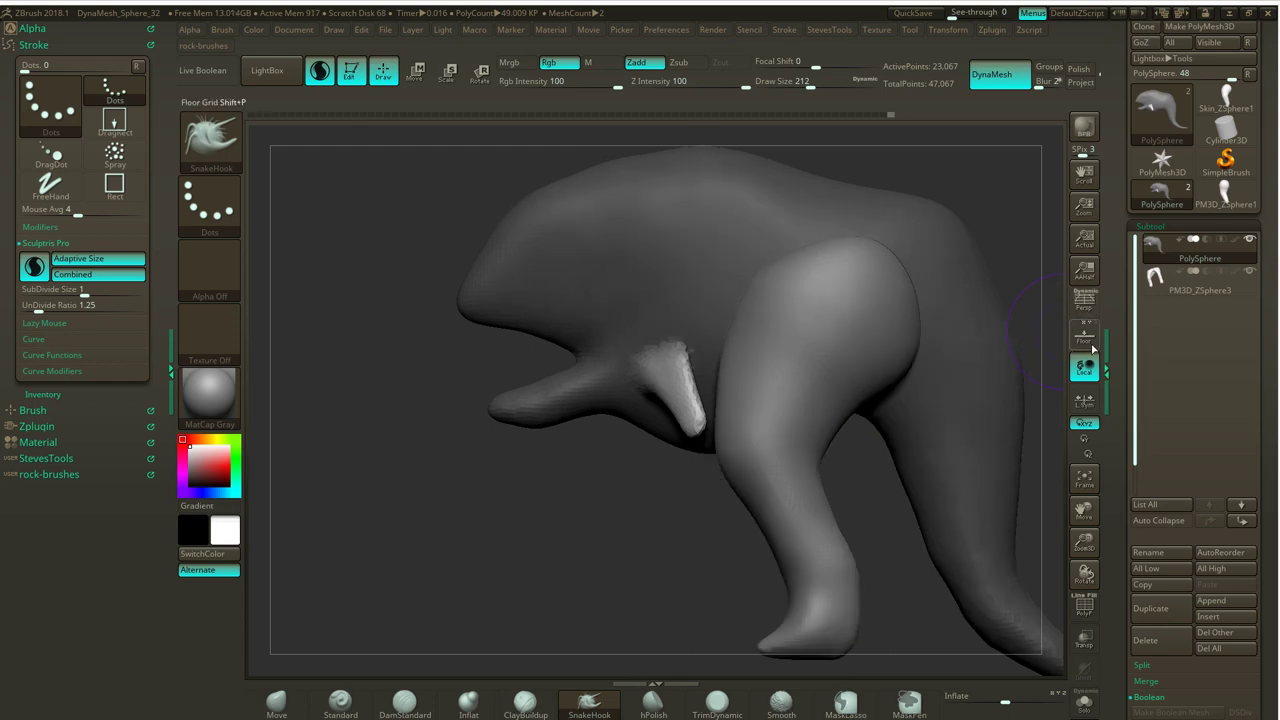
{"action": "left_click", "coordinate": [1088, 343]}
{"action": "left_click_drag", "start_coordinate": [681, 400], "coordinate": [661, 452]}
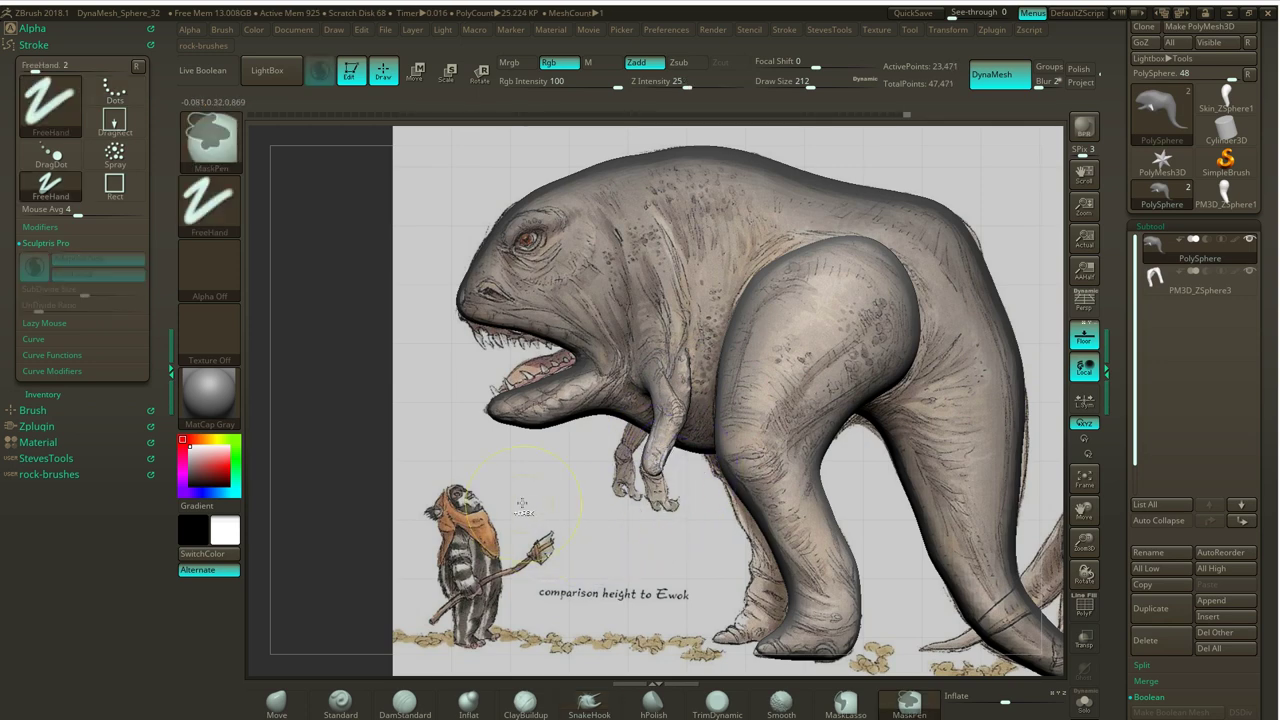
Clear the mask from the body and pull the arm down along the drawn forearm with SnakeHook at draw size 212.
{"action": "left_click_drag", "start_coordinate": [528, 524], "coordinate": [569, 563], "text": "ctrl"}
{"action": "left_click_drag", "start_coordinate": [530, 522], "coordinate": [594, 577], "text": "ctrl"}
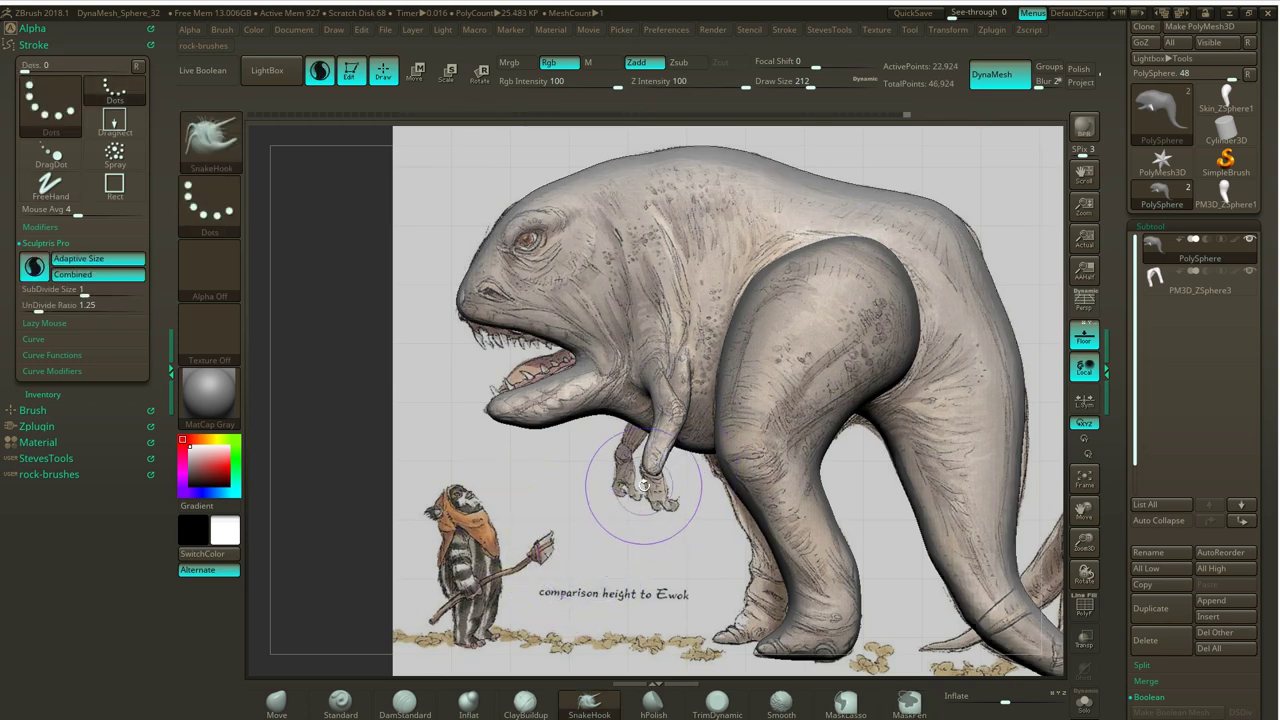
{"action": "left_click", "coordinate": [1092, 609]}
{"action": "left_click", "coordinate": [1092, 609]}
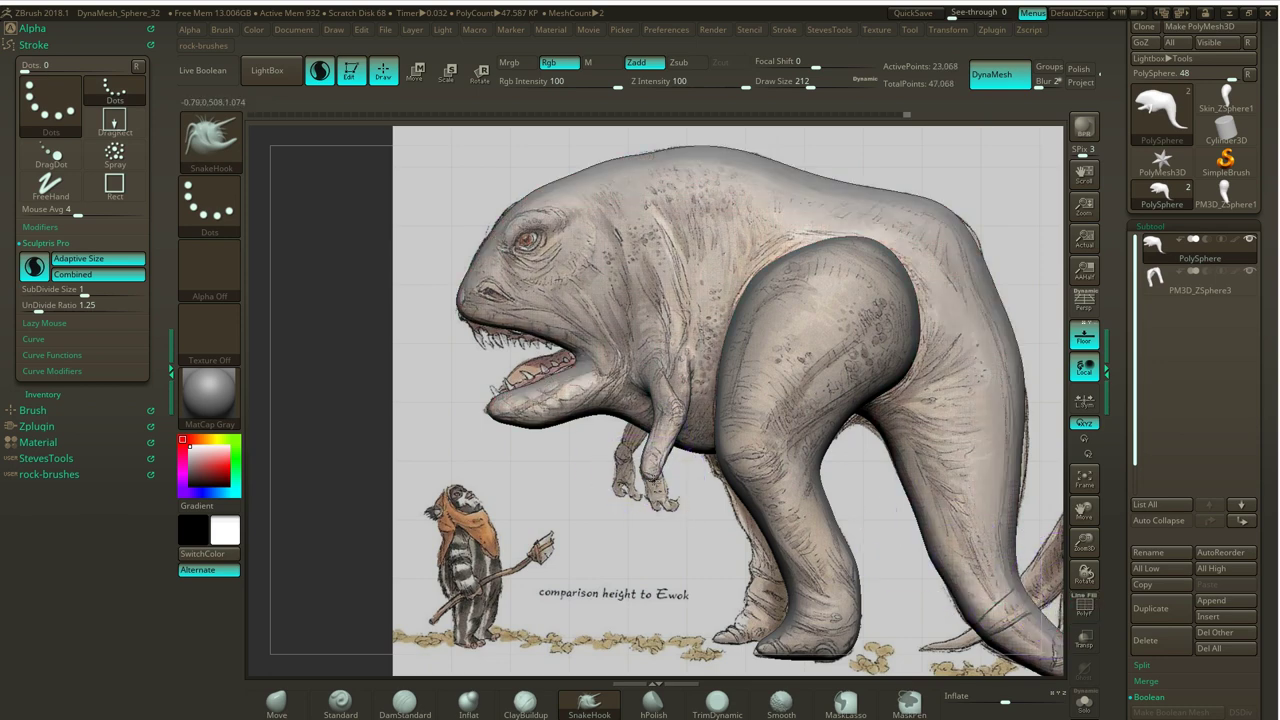
{"action": "mouse_move", "coordinate": [655, 475]}
{"action": "left_mouse_down"}
{"action": "mouse_move", "coordinate": [646, 494]}
{"action": "mouse_move", "coordinate": [648, 451]}
{"action": "left_mouse_up"}
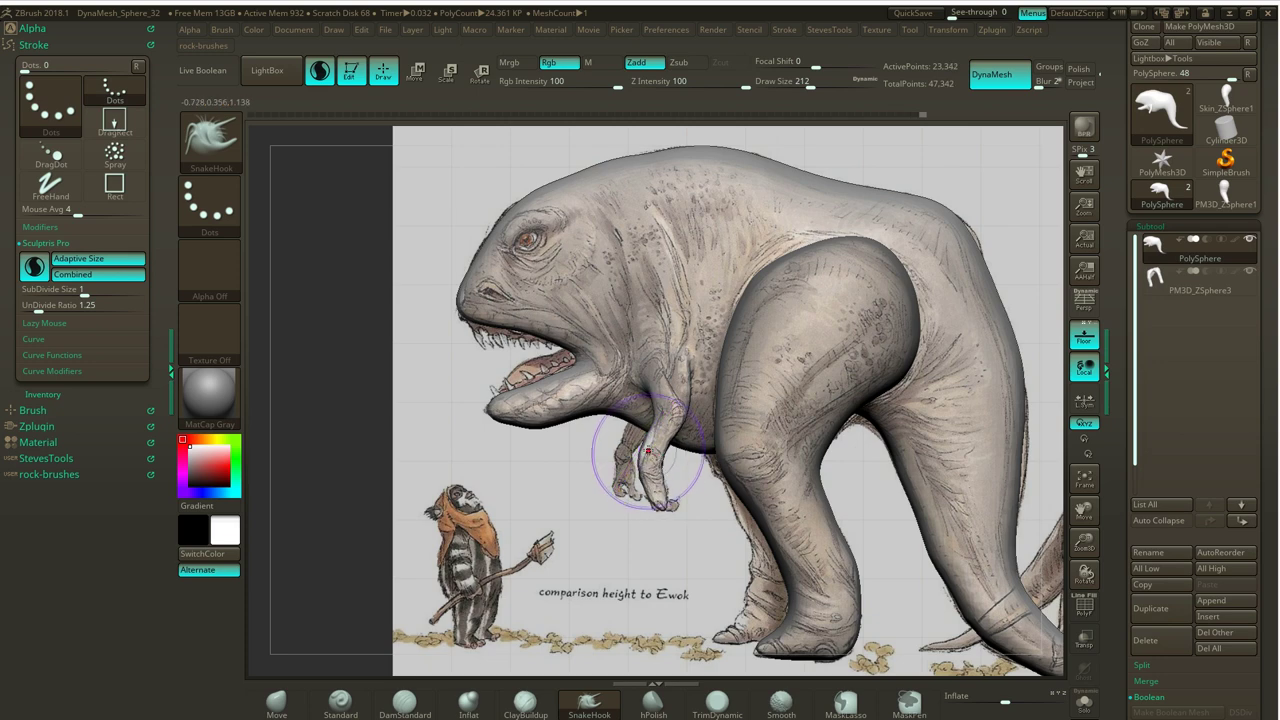
{"action": "left_click_drag", "start_coordinate": [692, 412], "coordinate": [684, 394]}
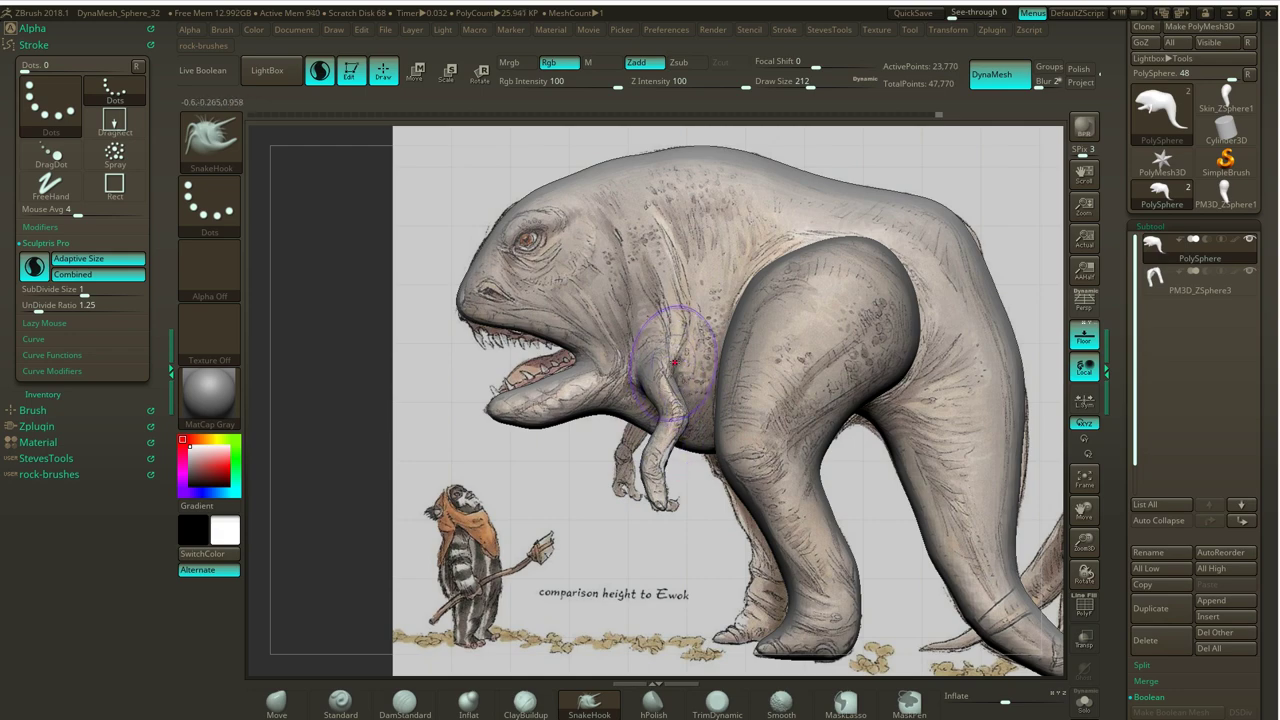
Adjust the forearm and its tip to the drawn hand with SnakeHook, undoing the unwanted stroke.
{"action": "mouse_move", "coordinate": [418, 495]}
{"action": "left_mouse_down"}
{"action": "mouse_move", "coordinate": [580, 496]}
{"action": "mouse_move", "coordinate": [421, 496]}
{"action": "mouse_move", "coordinate": [458, 494]}
{"action": "mouse_move", "coordinate": [438, 490]}
{"action": "mouse_move", "coordinate": [450, 487]}
{"action": "mouse_move", "coordinate": [572, 521]}
{"action": "left_mouse_up"}
{"action": "left_click_drag", "start_coordinate": [657, 514], "coordinate": [666, 513], "text": "shift"}
{"action": "left_click_drag", "start_coordinate": [492, 532], "coordinate": [598, 532]}
{"action": "key", "text": "shift"}
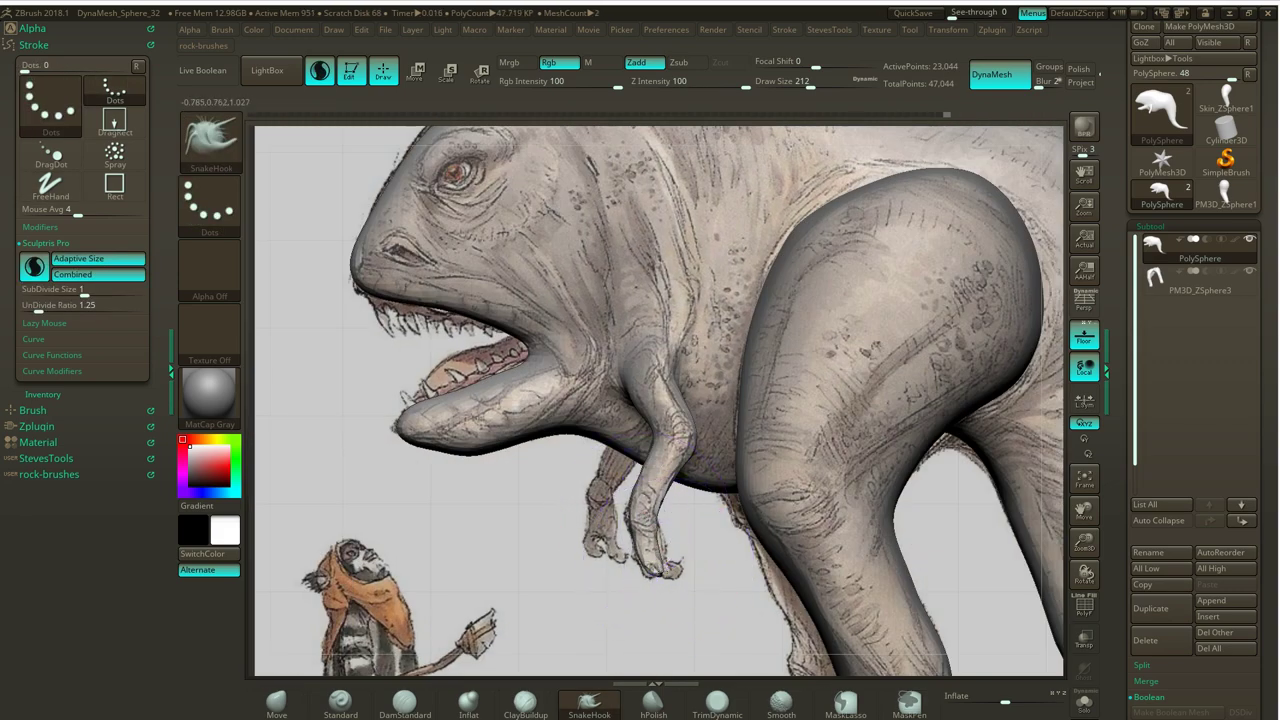
{"action": "left_click_drag", "start_coordinate": [678, 578], "coordinate": [659, 537]}
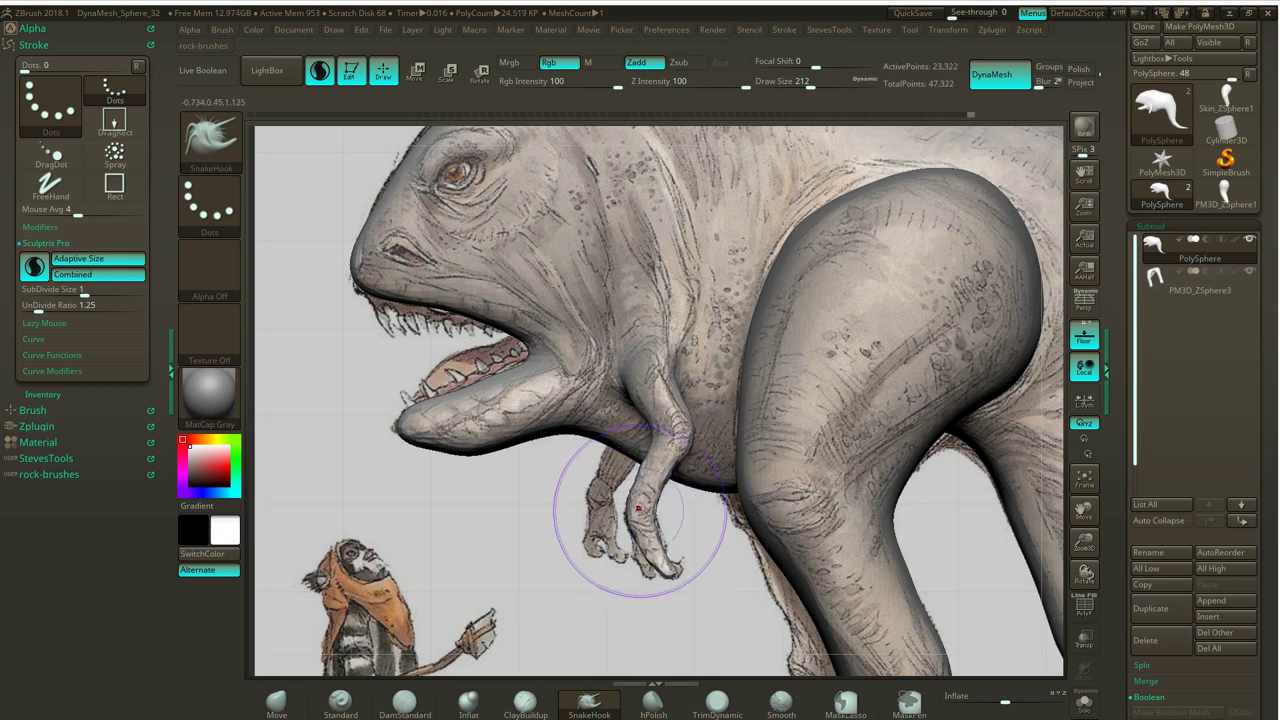
{"action": "key", "text": "ctrl+z"}
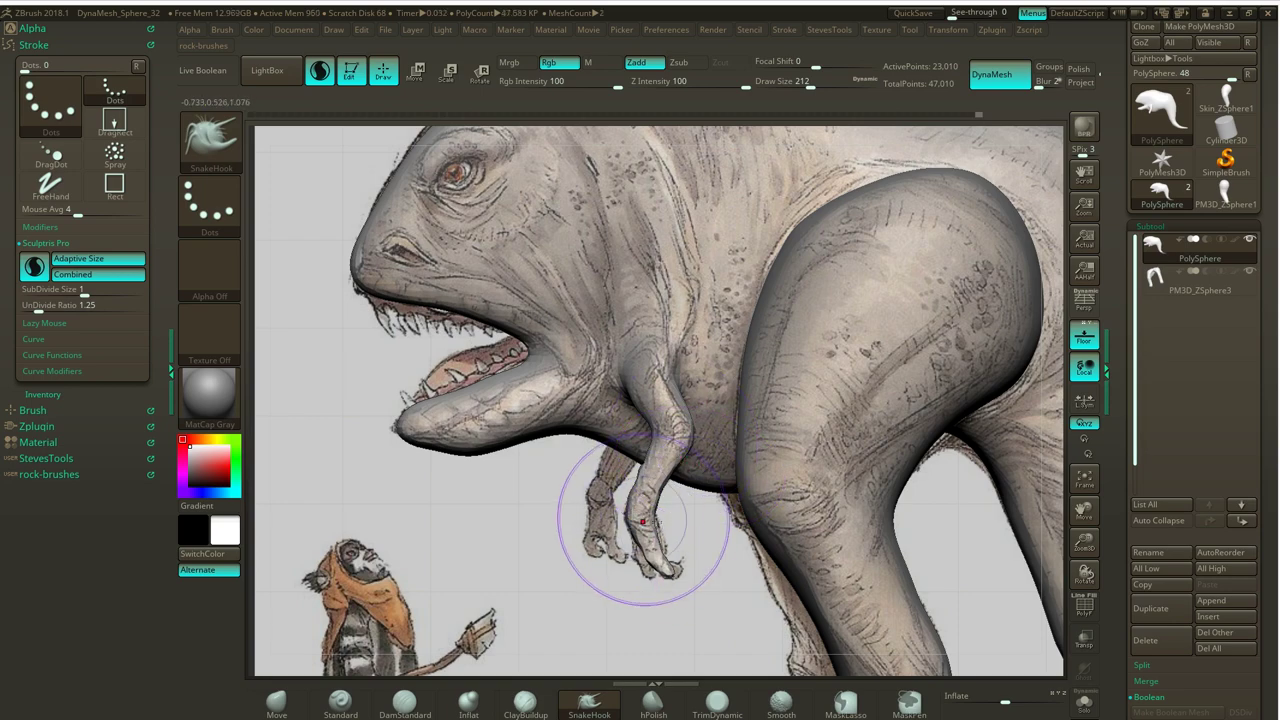
{"action": "left_click_drag", "start_coordinate": [560, 568], "coordinate": [640, 550]}
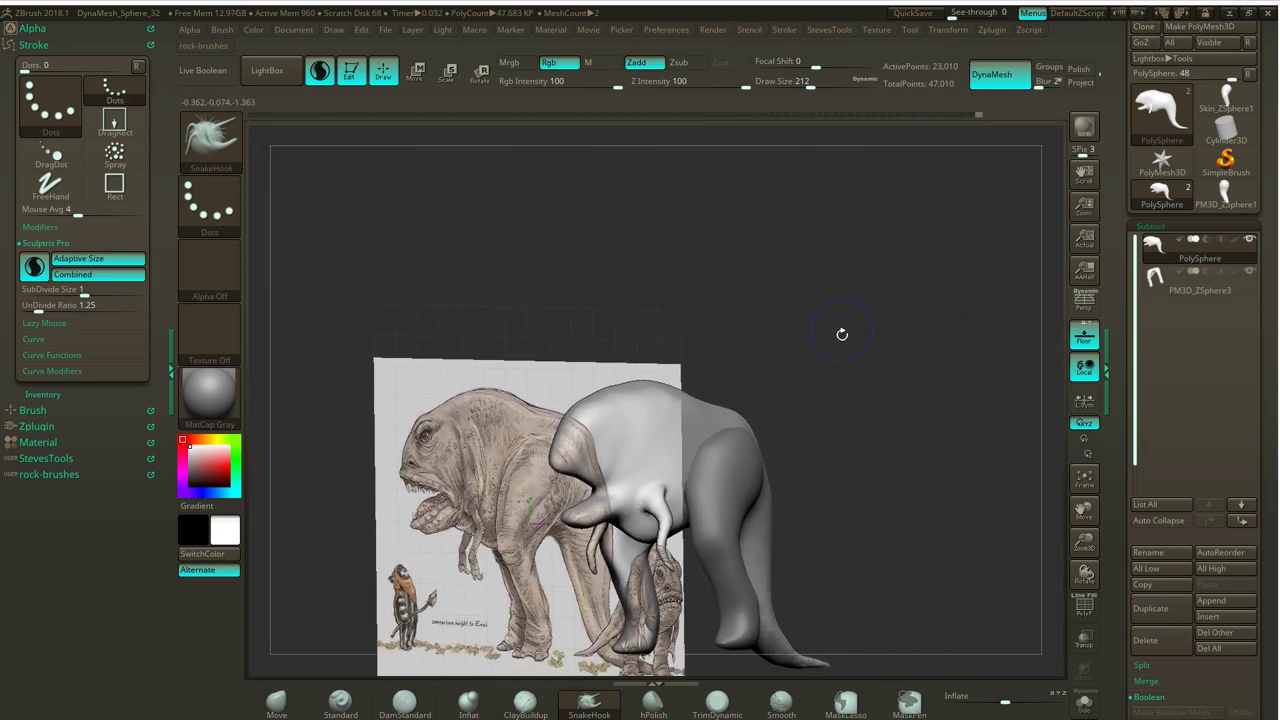
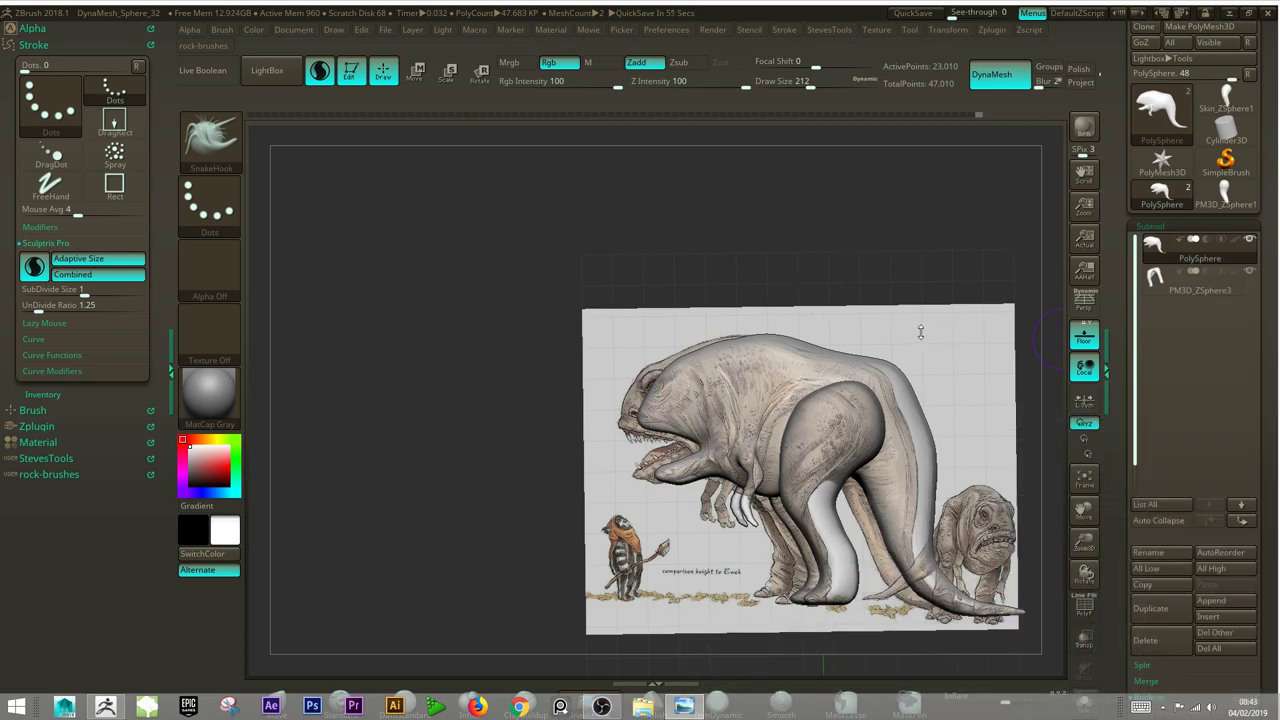
Choose the Move brush at draw size 239 and mask a round patch over the drawn eye on the head's side.
{"action": "mouse_move", "coordinate": [874, 260]}
{"action": "left_mouse_down"}
{"action": "mouse_move", "coordinate": [859, 263]}
{"action": "mouse_move", "coordinate": [874, 289]}
{"action": "mouse_move", "coordinate": [900, 274]}
{"action": "mouse_move", "coordinate": [897, 260]}
{"action": "left_mouse_up"}
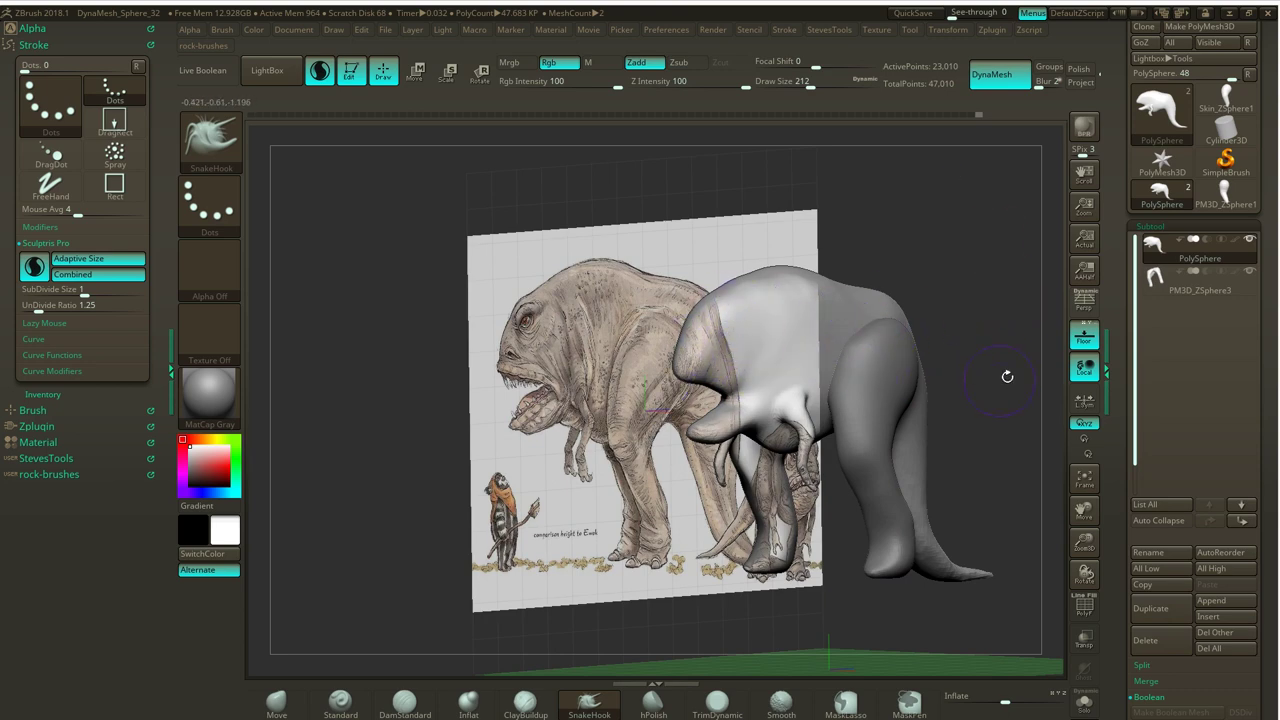
{"action": "left_click", "coordinate": [1082, 346]}
{"action": "left_click_drag", "start_coordinate": [944, 299], "coordinate": [876, 298]}
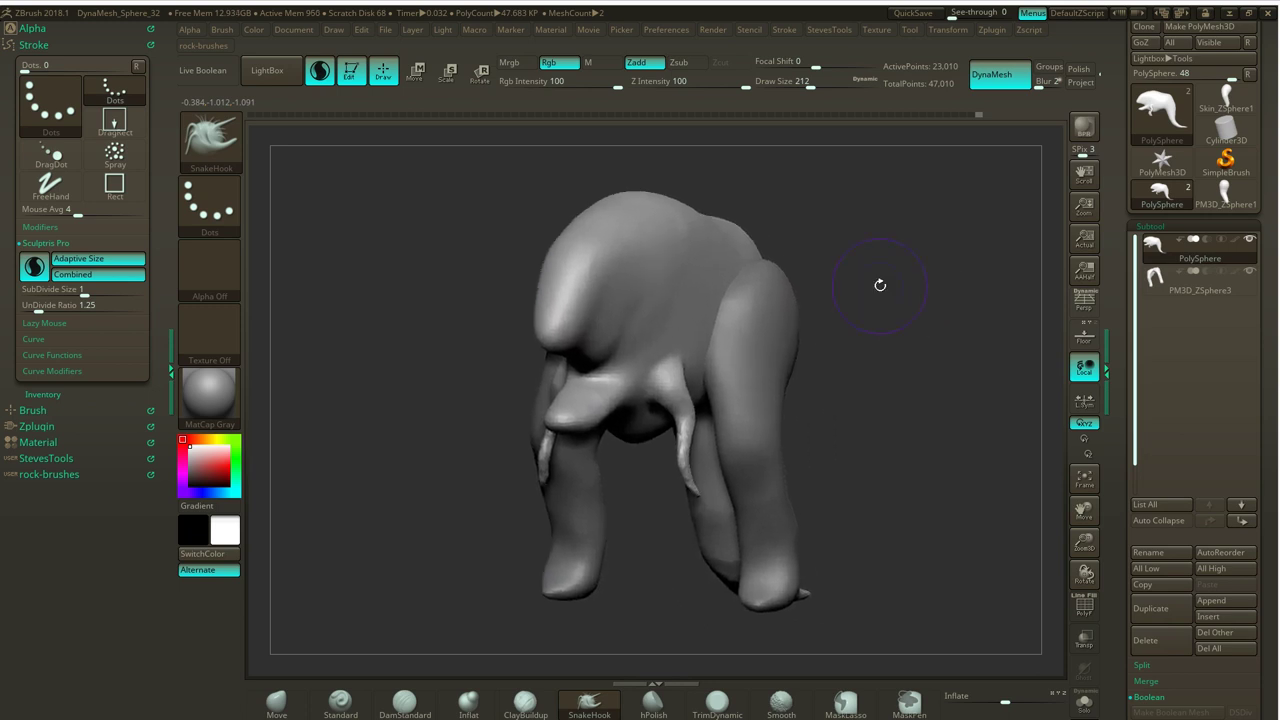
{"action": "mouse_move", "coordinate": [1190, 284]}
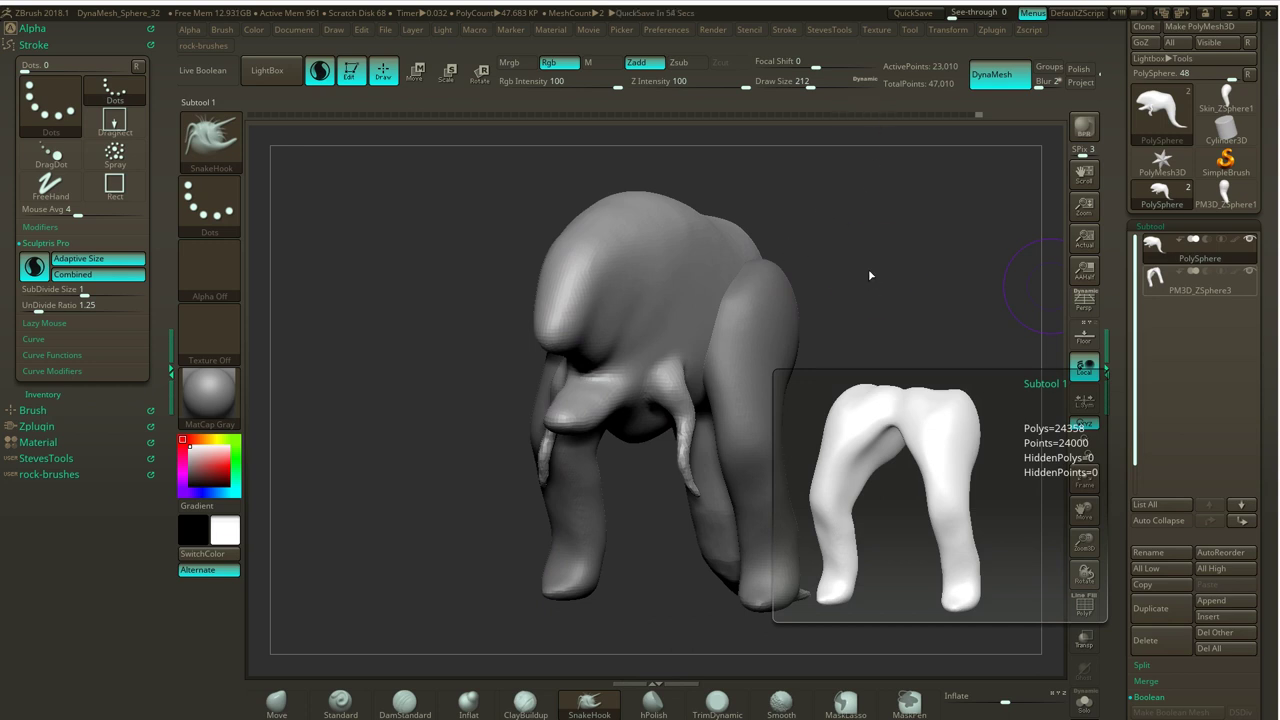
{"action": "left_click_drag", "start_coordinate": [849, 260], "coordinate": [851, 284]}
{"action": "left_click", "coordinate": [276, 702]}
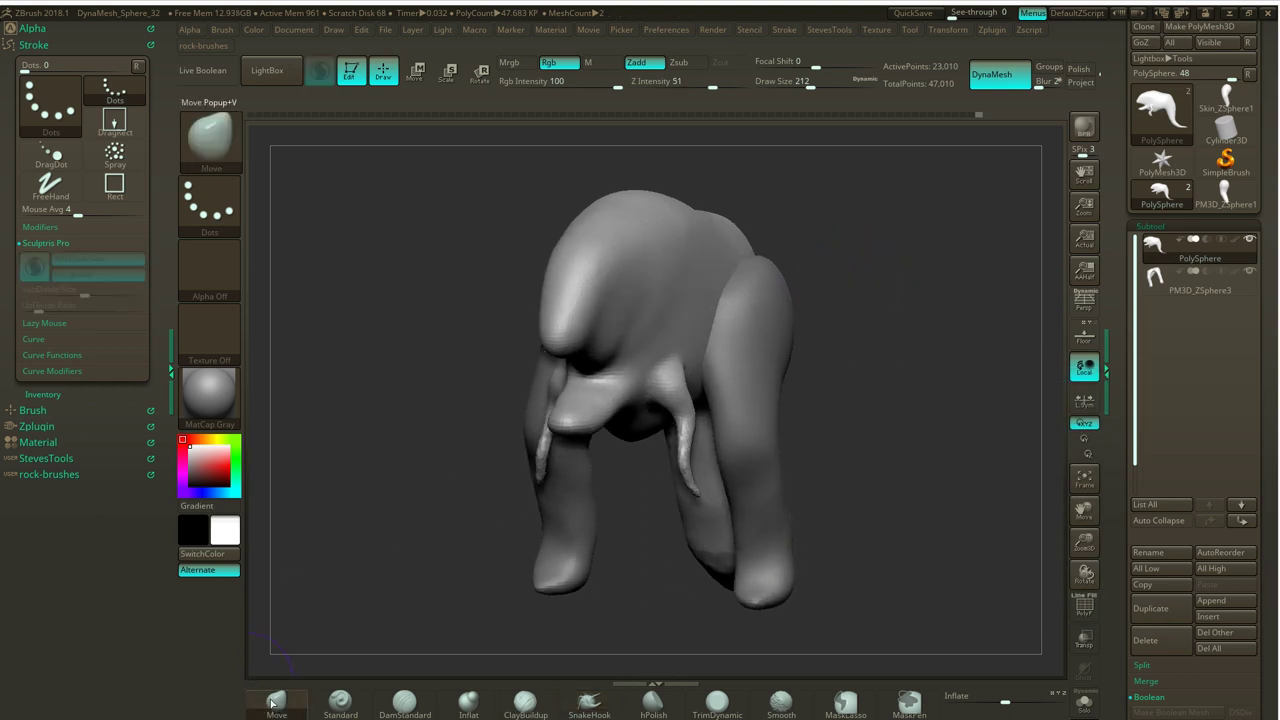
{"action": "key", "text": "s"}
{"action": "left_click_drag", "start_coordinate": [857, 276], "coordinate": [857, 273]}
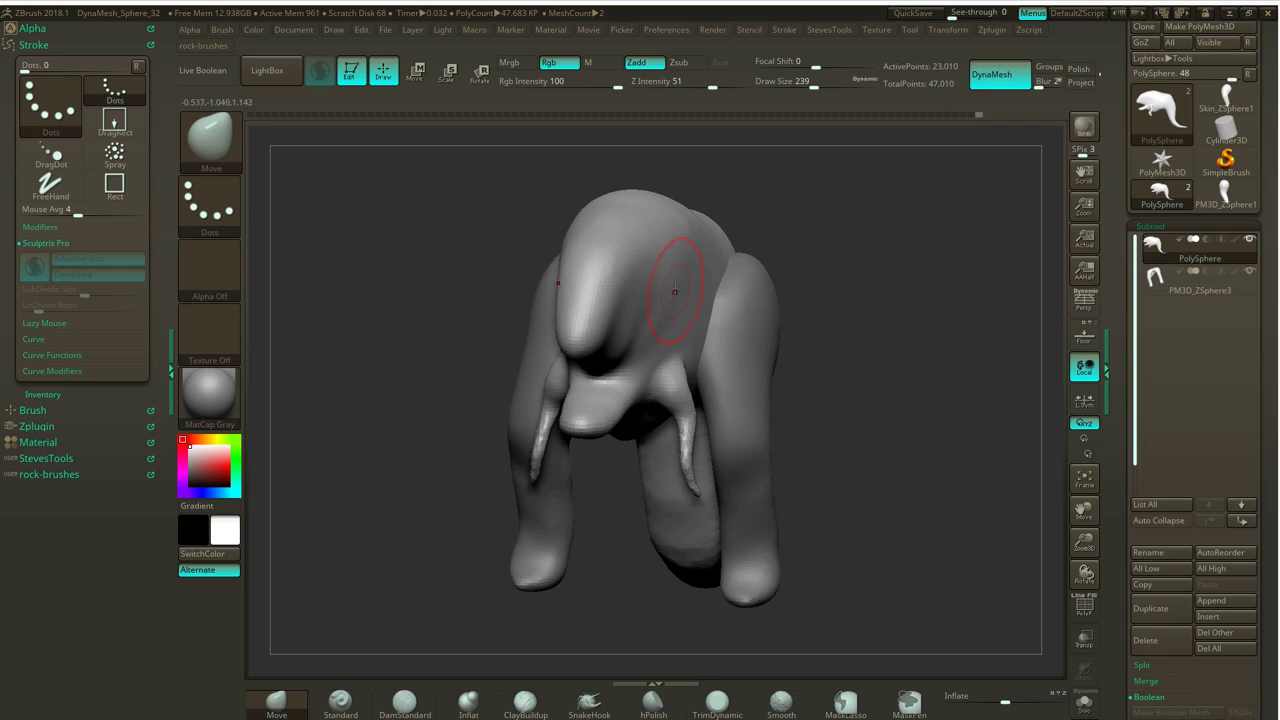
{"action": "left_click_drag", "start_coordinate": [829, 243], "coordinate": [848, 239], "text": "shift"}
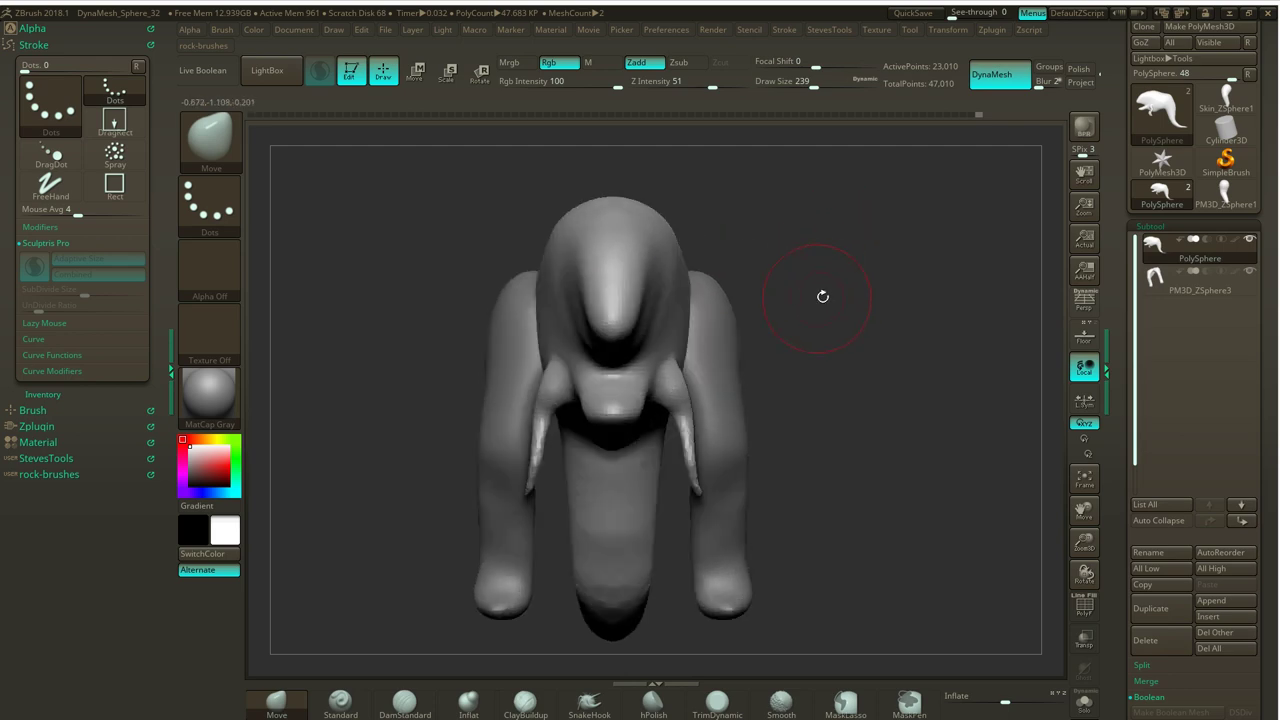
{"action": "left_click", "coordinate": [1097, 343]}
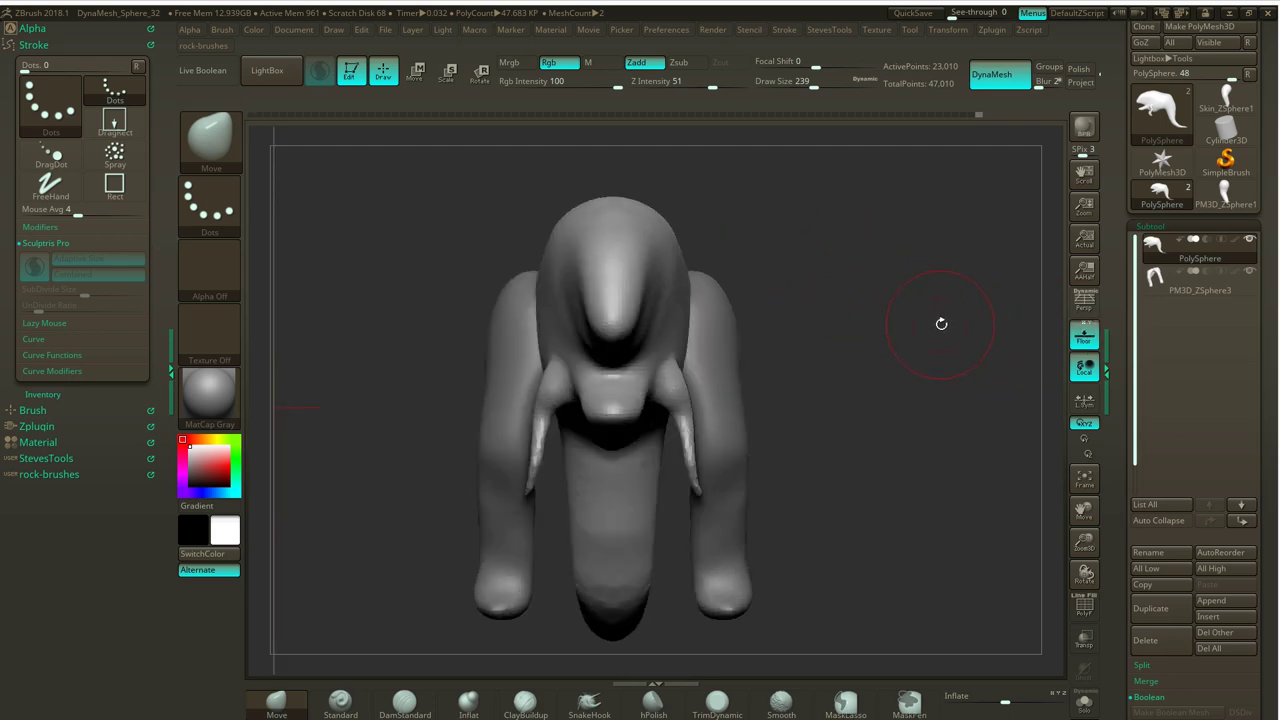
{"action": "left_click_drag", "start_coordinate": [940, 322], "coordinate": [864, 310], "text": "shift"}
{"action": "mouse_move", "coordinate": [586, 286]}
{"action": "left_mouse_down", "text": "ctrl"}
{"action": "mouse_move", "coordinate": [588, 264]}
{"action": "mouse_move", "coordinate": [572, 278]}
{"action": "left_mouse_up", "text": "ctrl"}
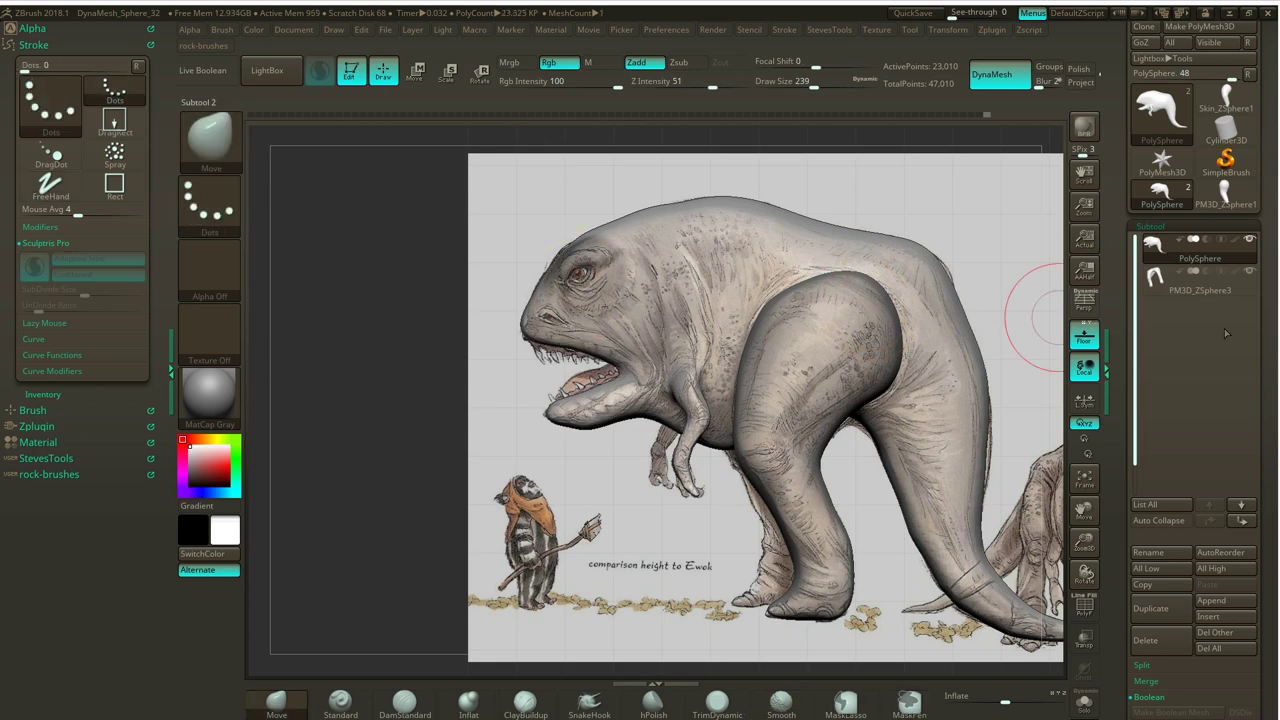
Reduce the draw size to 132 and touch up the eye mask's edges against the side-view reference.
{"action": "left_click", "coordinate": [1084, 335]}
{"action": "left_click_drag", "start_coordinate": [946, 194], "coordinate": [903, 209]}
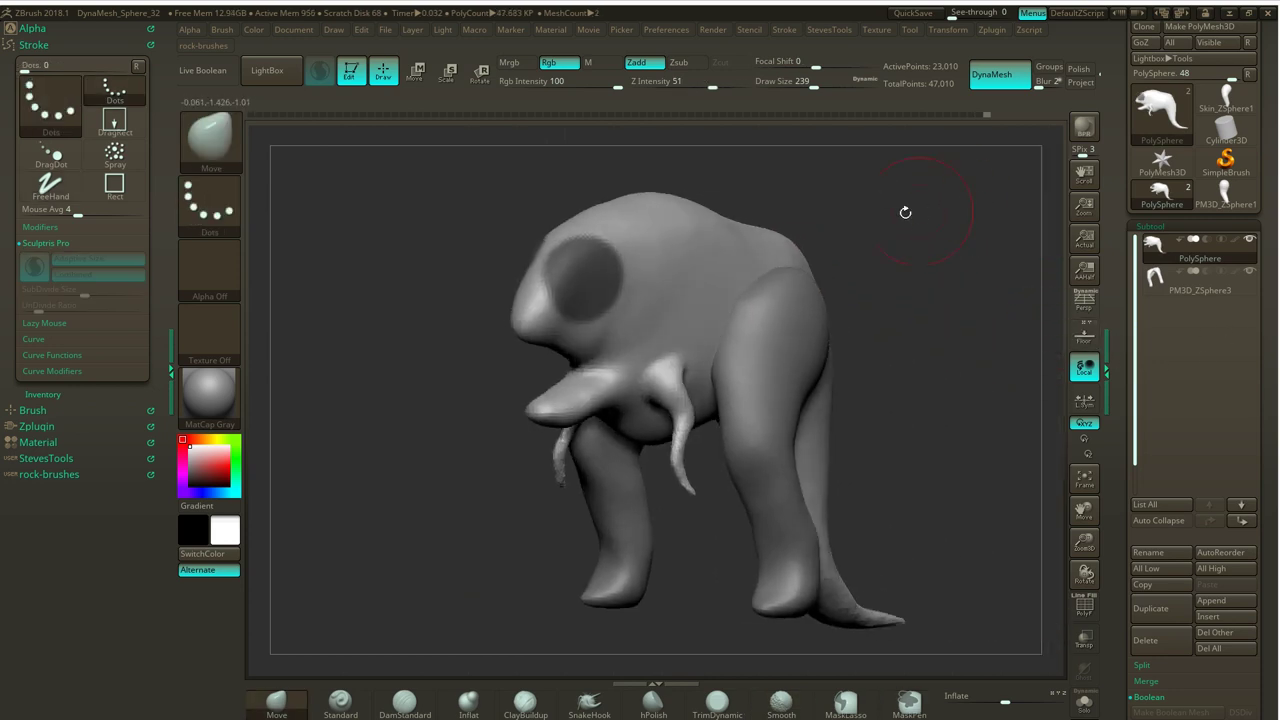
{"action": "key", "text": "s"}
{"action": "left_click_drag", "start_coordinate": [600, 230], "coordinate": [546, 256]}
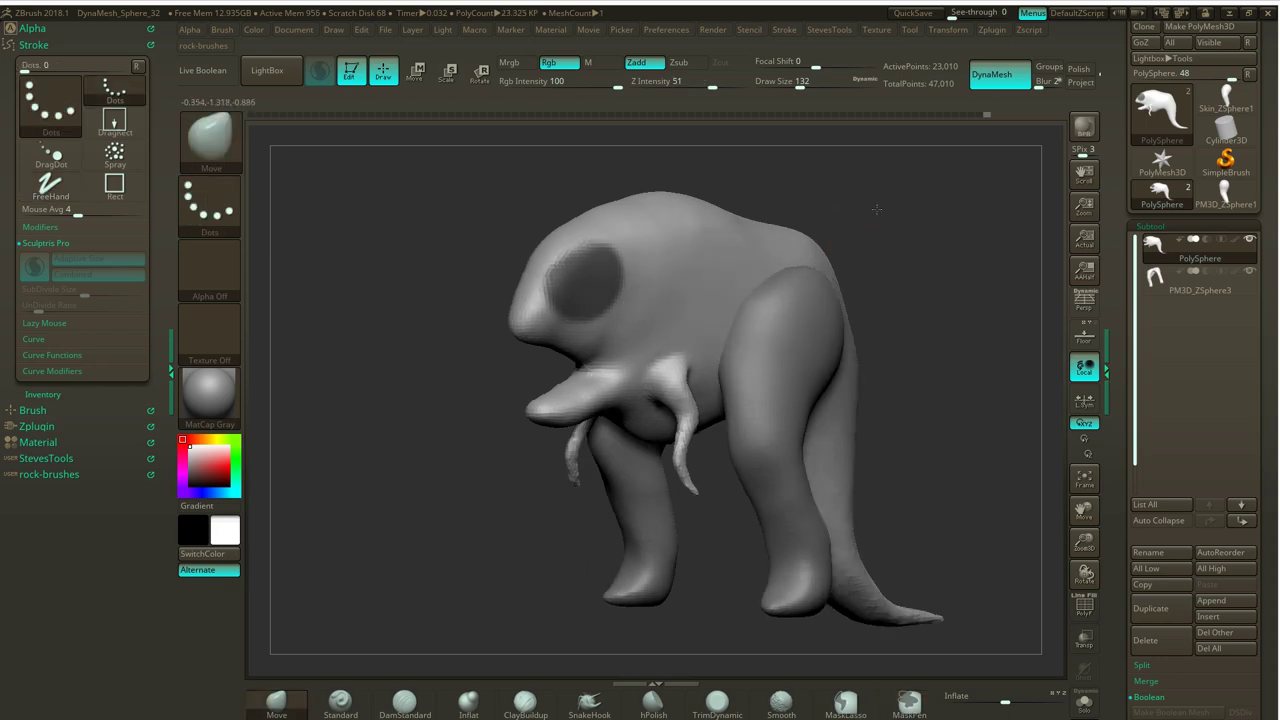
{"action": "left_click", "coordinate": [1085, 337]}
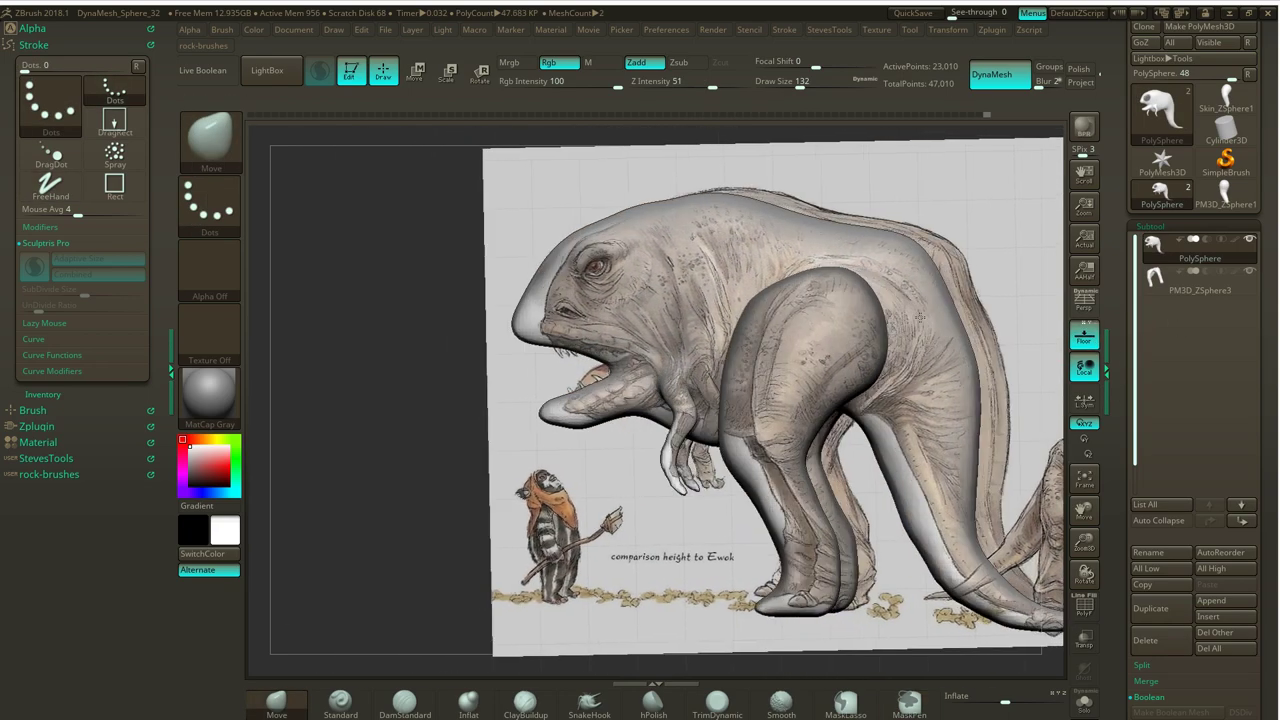
{"action": "key", "text": "ctrl"}
{"action": "key", "text": "ctrl"}
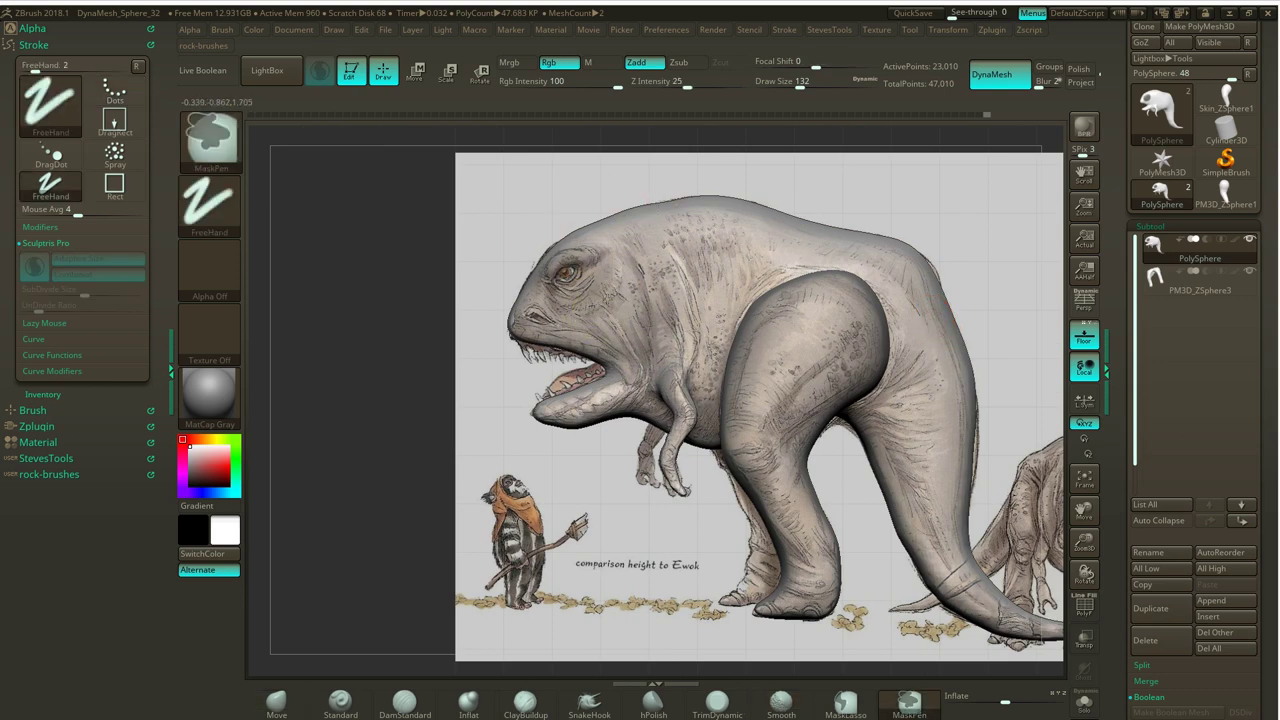
{"action": "key", "text": "ctrl"}
{"action": "left_click_drag", "start_coordinate": [310, 412], "coordinate": [433, 403]}
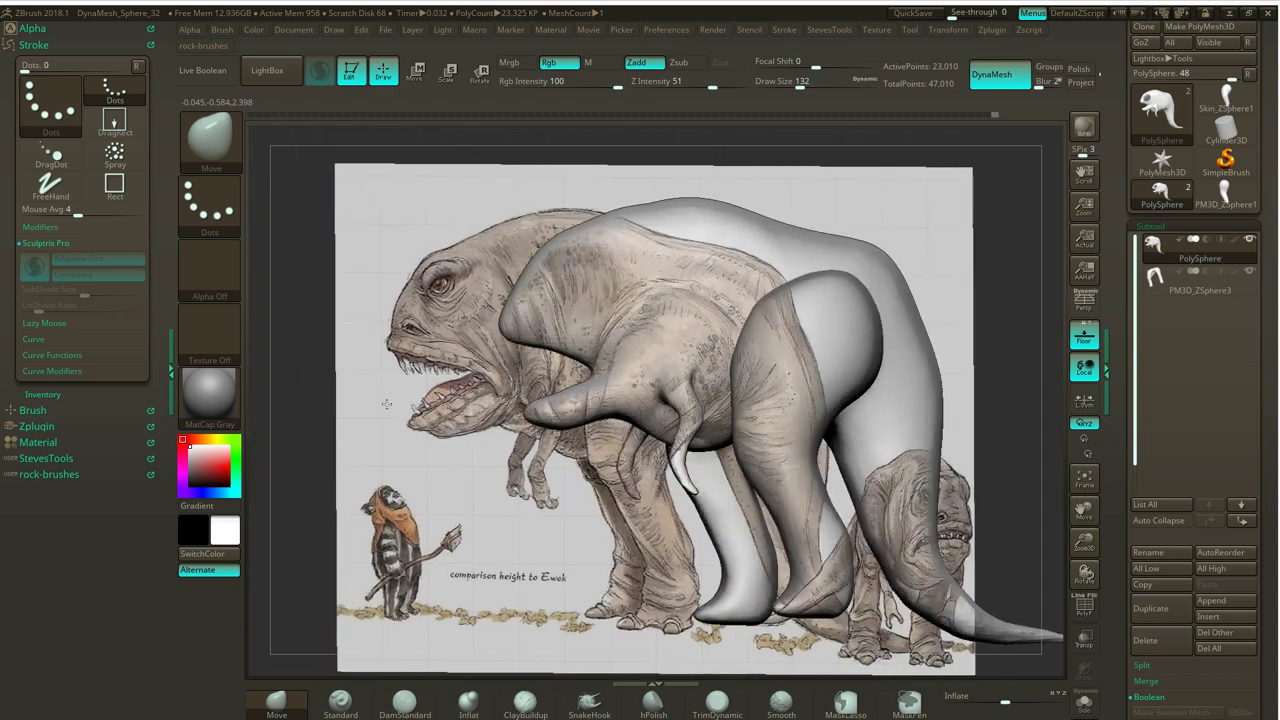
{"action": "mouse_move", "coordinate": [390, 387]}
{"action": "left_mouse_down", "text": "alt"}
{"action": "mouse_move", "coordinate": [478, 397]}
{"action": "mouse_move", "coordinate": [356, 411]}
{"action": "left_mouse_up", "text": "alt"}
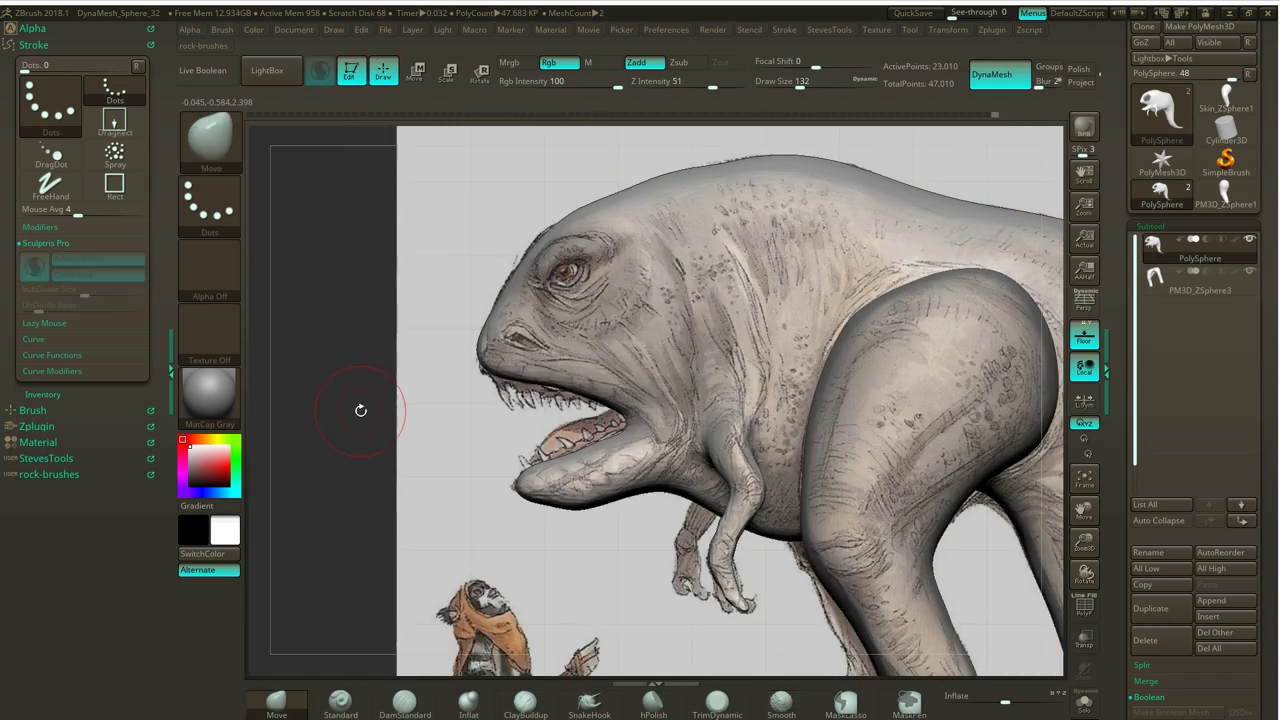
{"action": "mouse_move", "coordinate": [580, 308]}
{"action": "left_mouse_down", "text": "ctrl"}
{"action": "mouse_move", "coordinate": [618, 275]}
{"action": "mouse_move", "coordinate": [610, 262]}
{"action": "left_mouse_up", "text": "ctrl"}
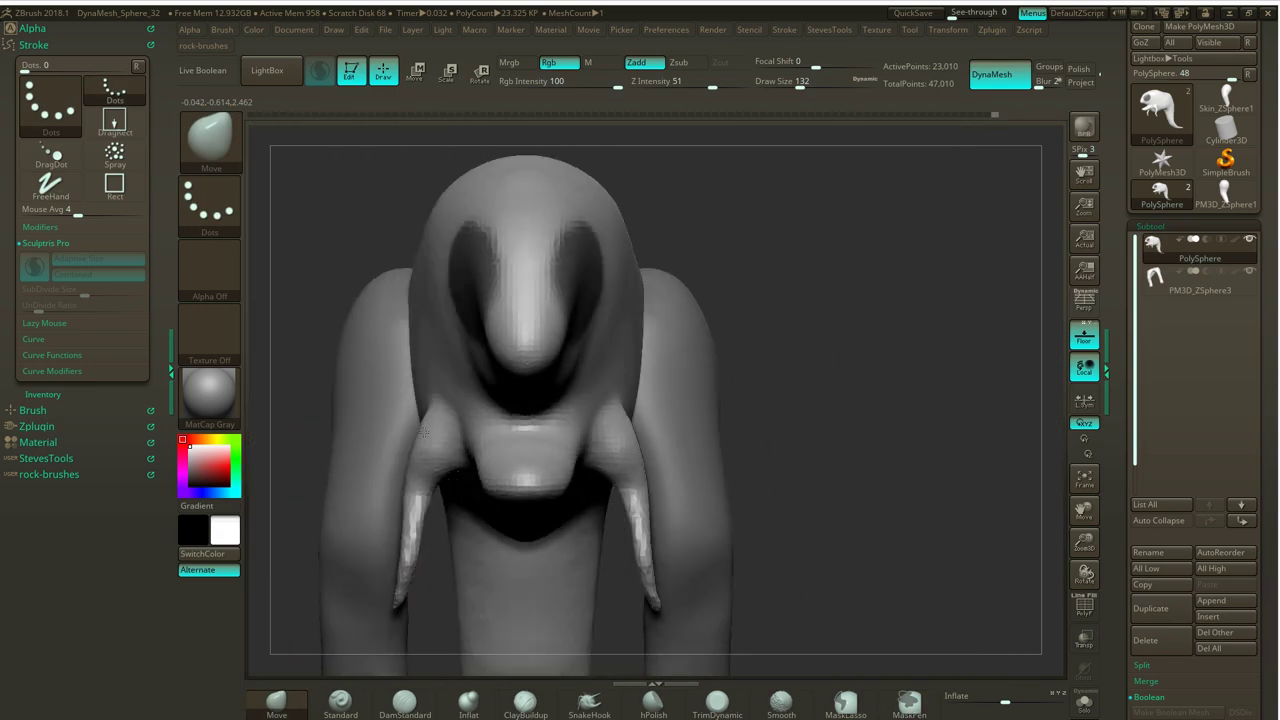
Raise the brow ridge around the masked eye patch with the Standard brush, and clear the mask.
{"action": "mouse_move", "coordinate": [763, 266]}
{"action": "left_mouse_down"}
{"action": "mouse_move", "coordinate": [820, 243]}
{"action": "mouse_move", "coordinate": [782, 246]}
{"action": "left_mouse_up"}
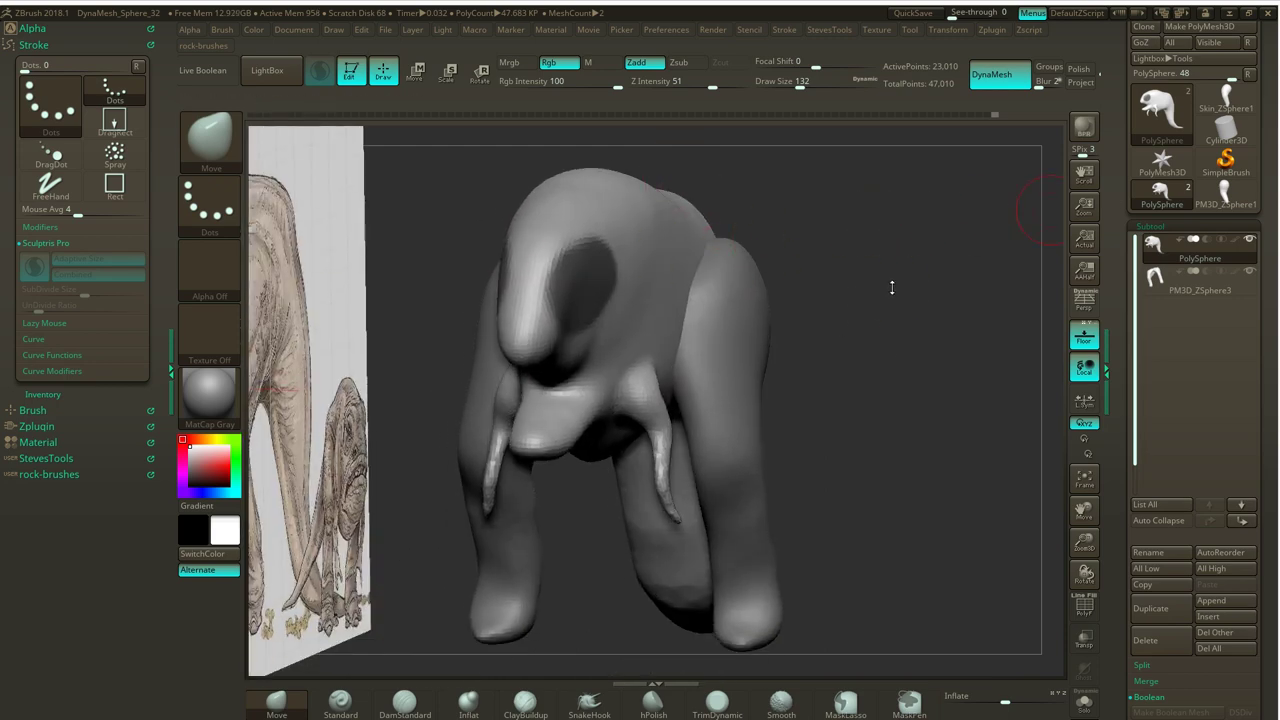
{"action": "left_click_drag", "start_coordinate": [892, 287], "coordinate": [843, 323]}
{"action": "left_click_drag", "start_coordinate": [906, 198], "coordinate": [954, 200]}
{"action": "mouse_move", "coordinate": [1198, 248]}
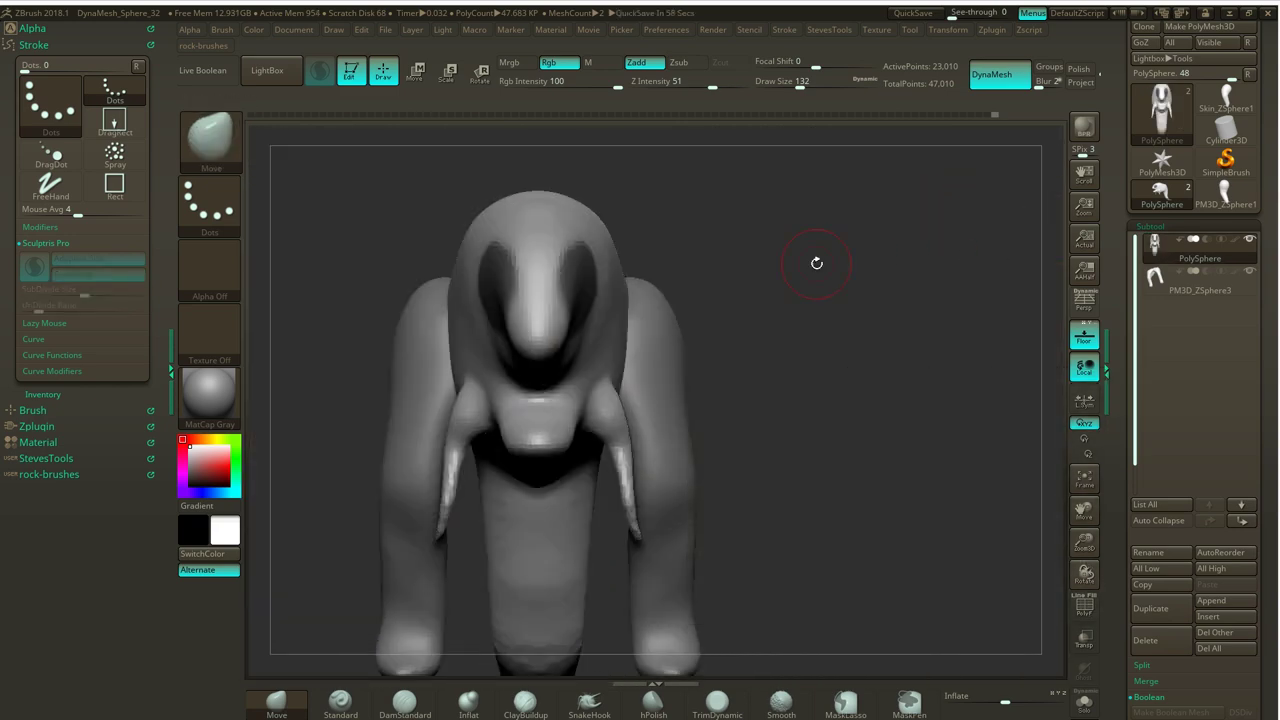
{"action": "left_click_drag", "start_coordinate": [815, 263], "coordinate": [808, 253]}
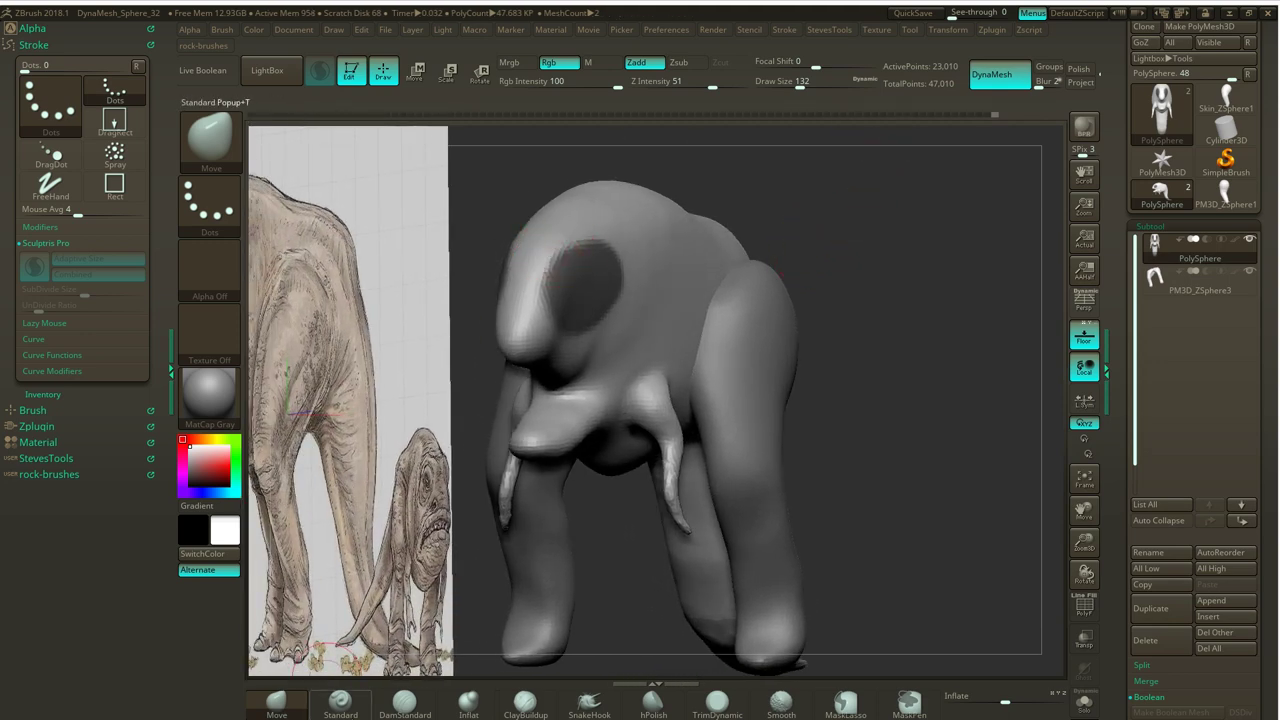
{"action": "left_click", "coordinate": [340, 702]}
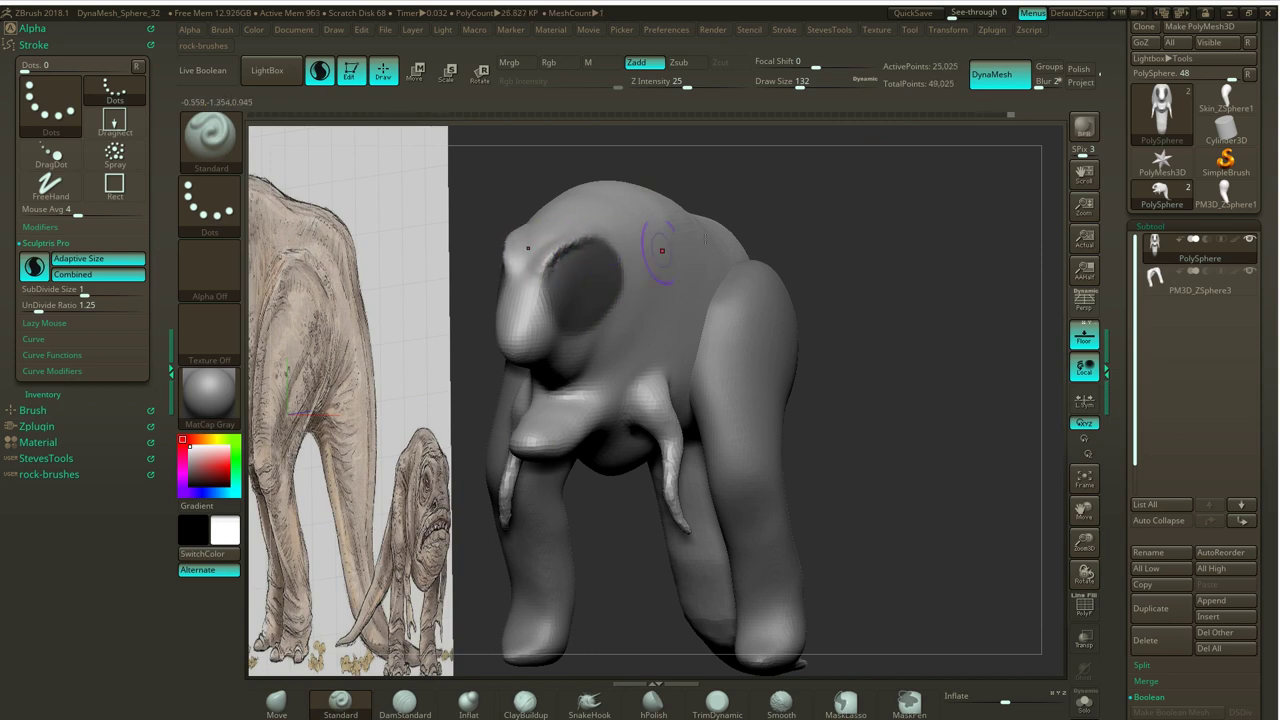
{"action": "mouse_move", "coordinate": [856, 192]}
{"action": "left_mouse_down", "text": "ctrl"}
{"action": "mouse_move", "coordinate": [841, 218]}
{"action": "mouse_move", "coordinate": [828, 191]}
{"action": "mouse_move", "coordinate": [762, 190]}
{"action": "left_mouse_up", "text": "ctrl"}
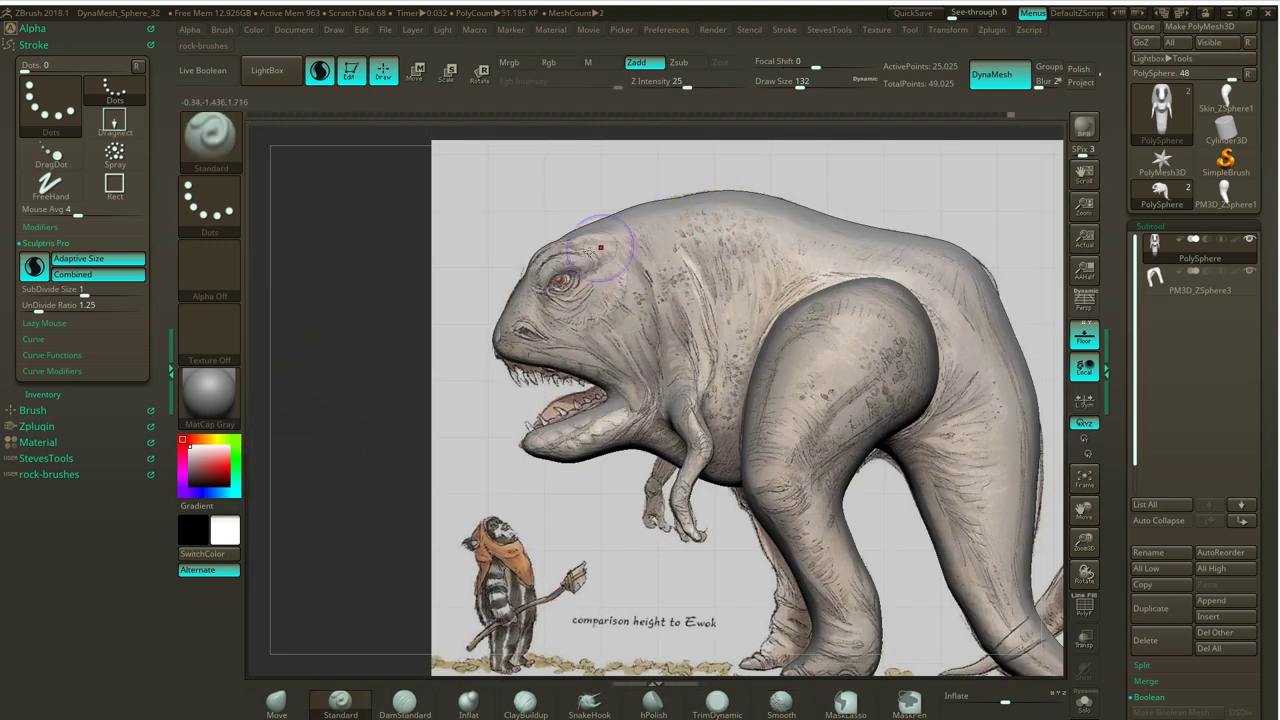
Build up the forms around the eye, cheek, snout and upper lip over the drawing with the Standard brush at draw size 108.
{"action": "key", "text": "s"}
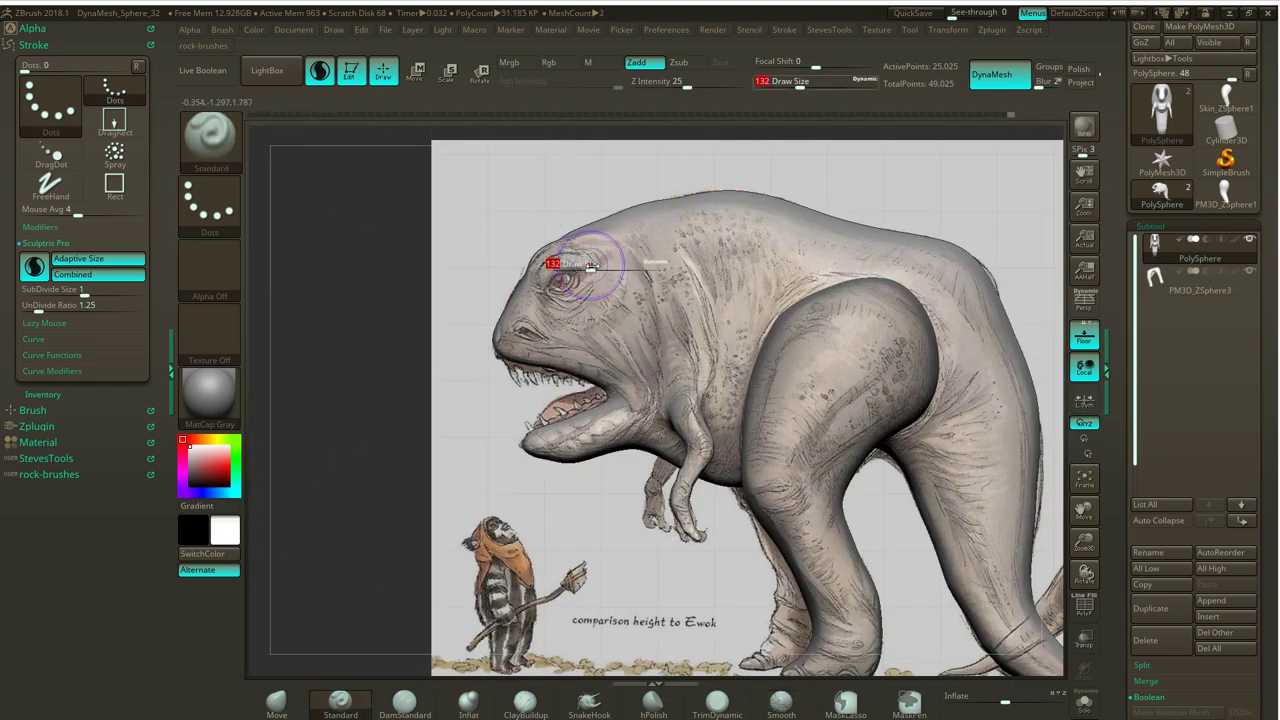
{"action": "left_click_drag", "start_coordinate": [591, 267], "coordinate": [586, 267]}
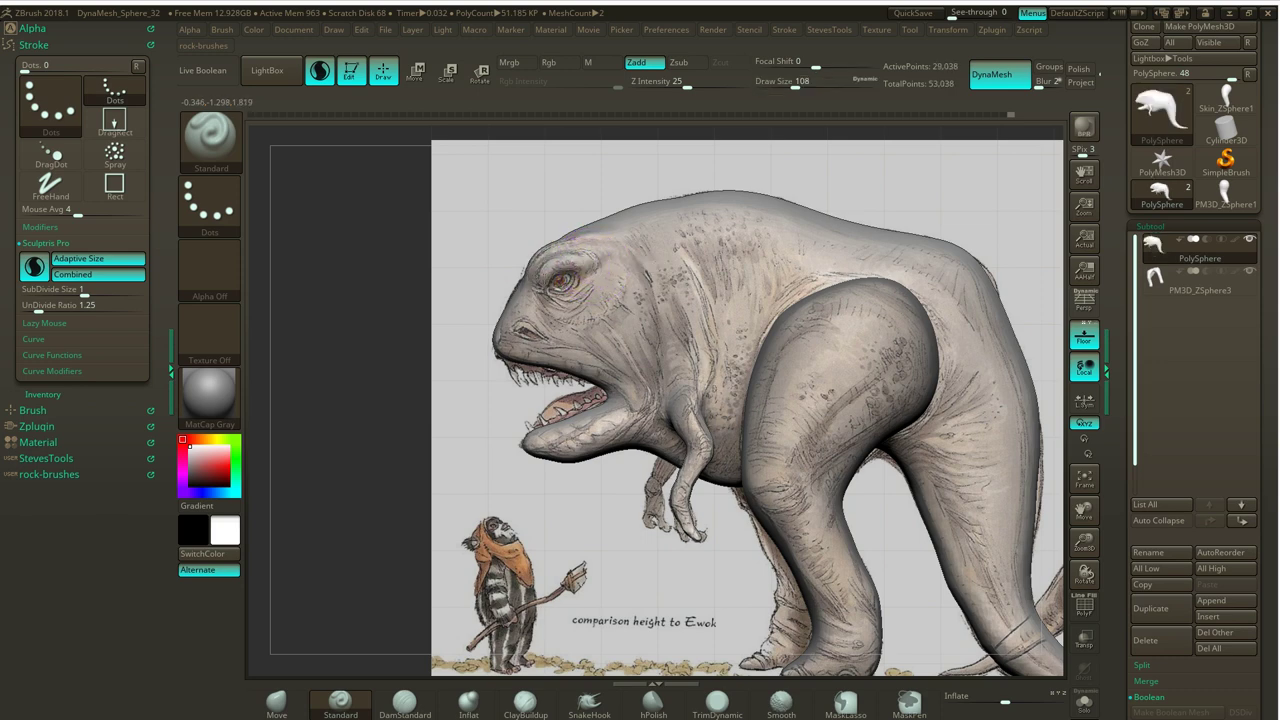
{"action": "mouse_move", "coordinate": [544, 270]}
{"action": "left_mouse_down"}
{"action": "mouse_move", "coordinate": [584, 264]}
{"action": "mouse_move", "coordinate": [556, 326]}
{"action": "mouse_move", "coordinate": [613, 288]}
{"action": "mouse_move", "coordinate": [566, 342]}
{"action": "mouse_move", "coordinate": [575, 368]}
{"action": "mouse_move", "coordinate": [612, 378]}
{"action": "left_mouse_up"}
{"action": "mouse_move", "coordinate": [540, 442]}
{"action": "left_mouse_down"}
{"action": "mouse_move", "coordinate": [607, 374]}
{"action": "mouse_move", "coordinate": [555, 358]}
{"action": "left_mouse_up"}
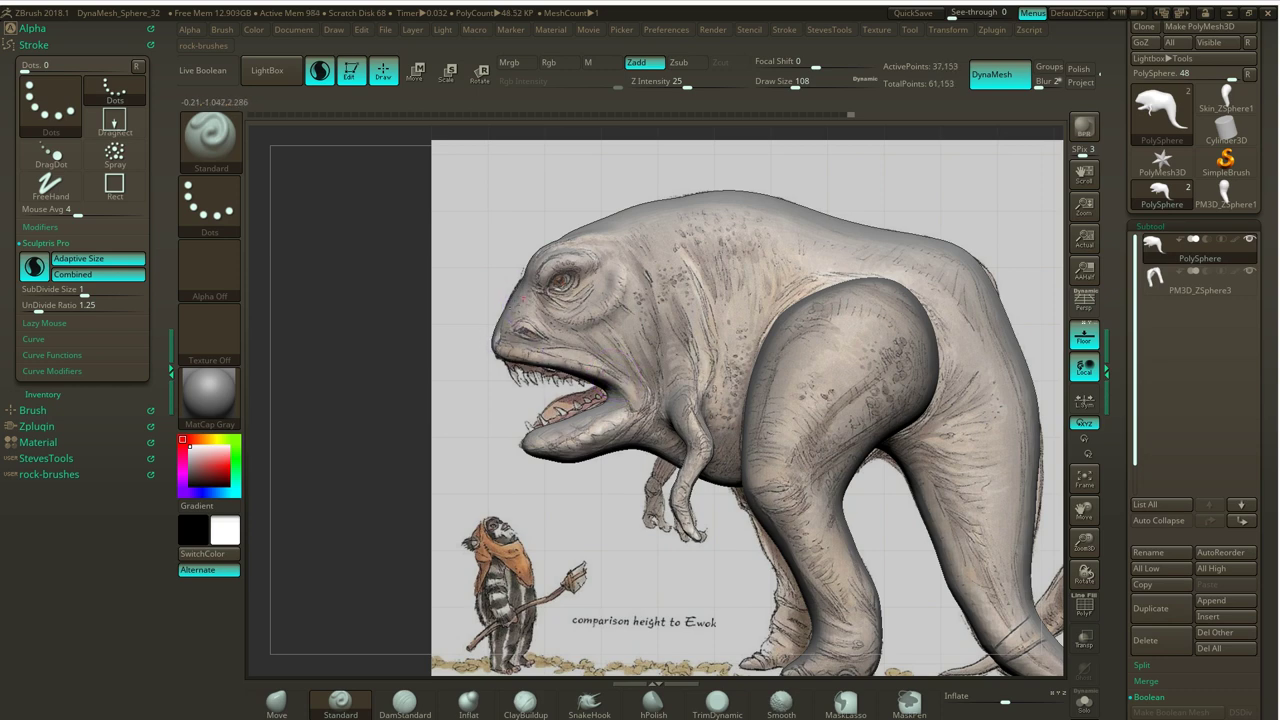
{"action": "mouse_move", "coordinate": [523, 298]}
{"action": "left_mouse_down"}
{"action": "mouse_move", "coordinate": [508, 332]}
{"action": "mouse_move", "coordinate": [540, 344]}
{"action": "left_mouse_up"}
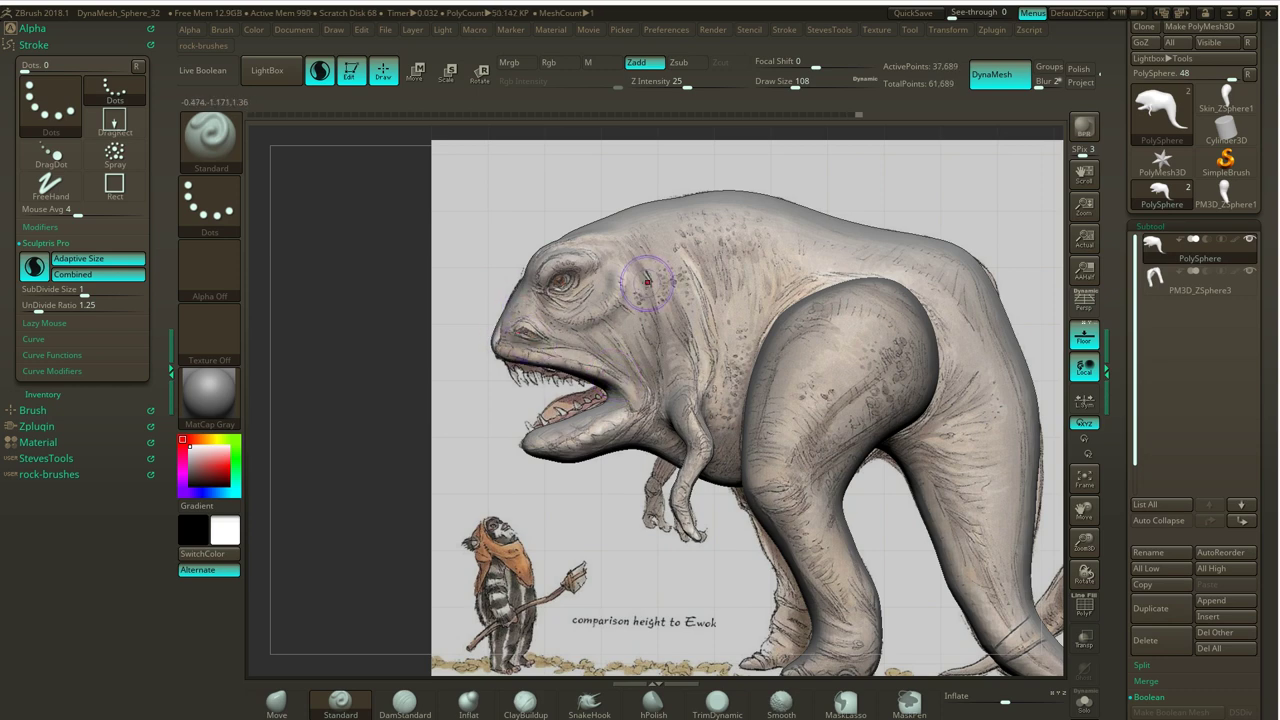
{"action": "left_click_drag", "start_coordinate": [622, 292], "coordinate": [577, 318]}
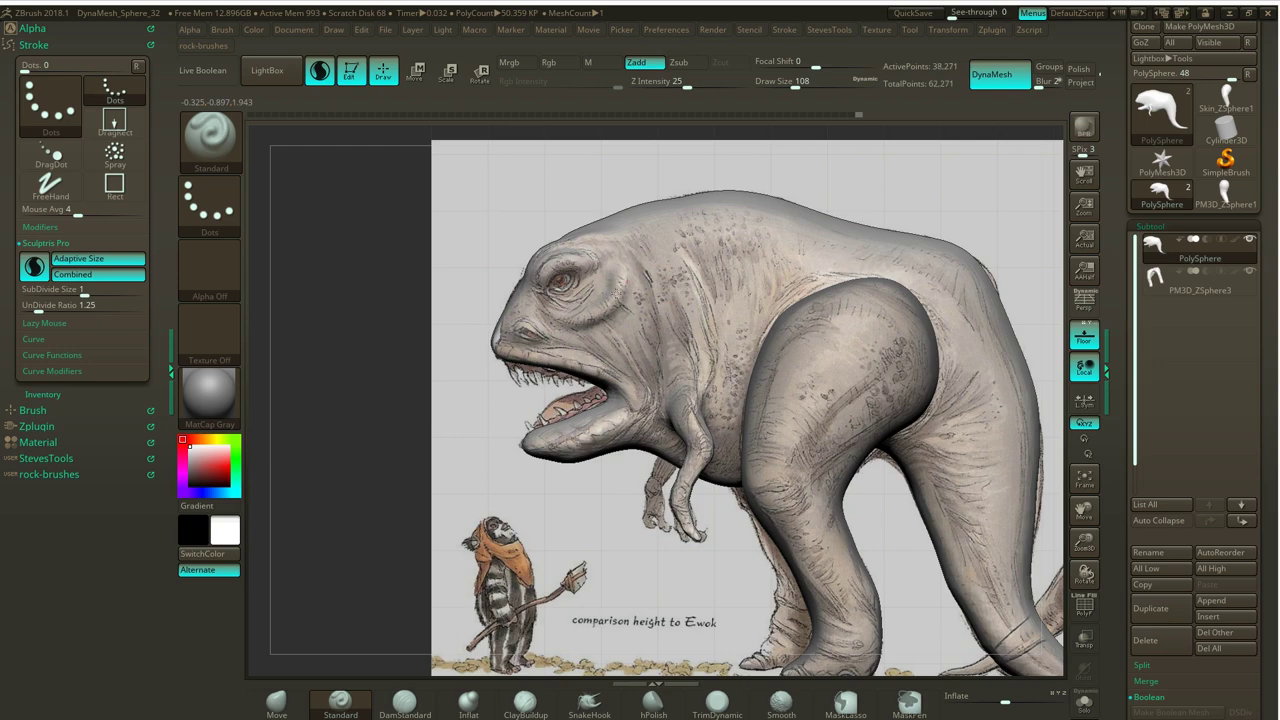
{"action": "left_click_drag", "start_coordinate": [397, 354], "coordinate": [505, 328]}
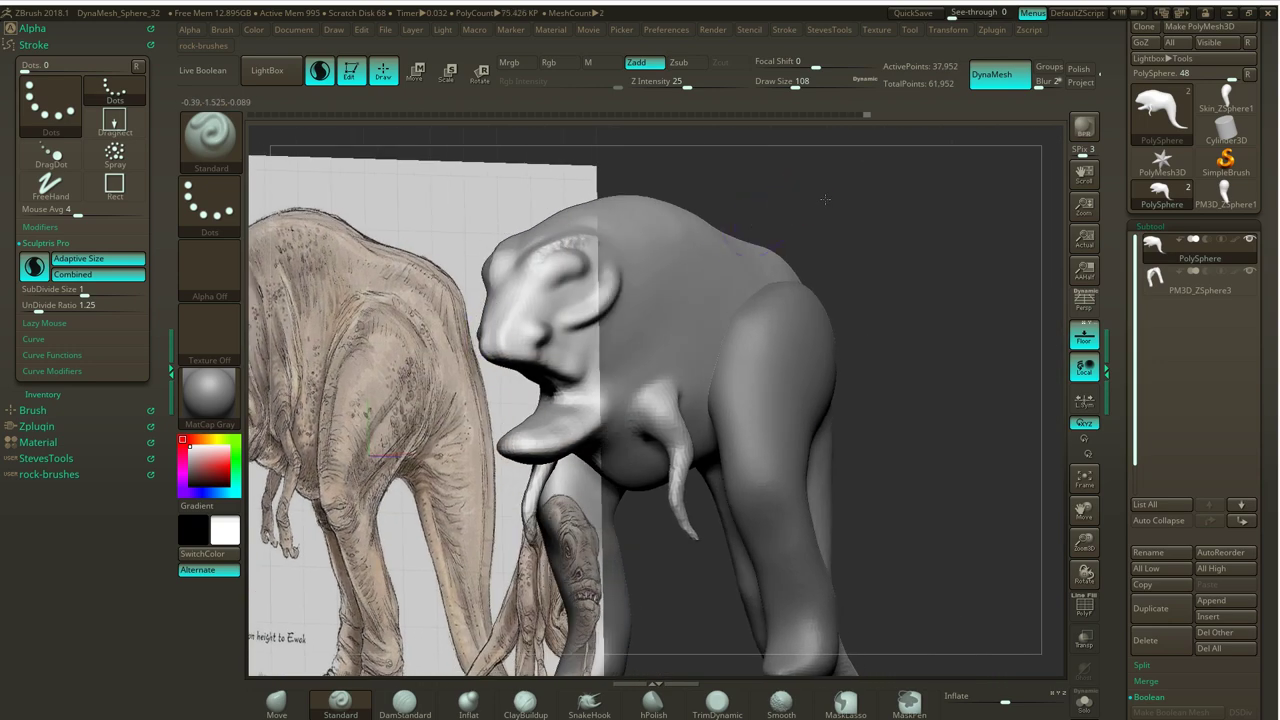
Reshape the sides of the head behind the eyes and around the mouth with the Move brush at draw size 358.
{"action": "left_click_drag", "start_coordinate": [825, 199], "coordinate": [943, 157], "text": "alt"}
{"action": "left_click_drag", "start_coordinate": [891, 198], "coordinate": [923, 188], "text": "shift"}
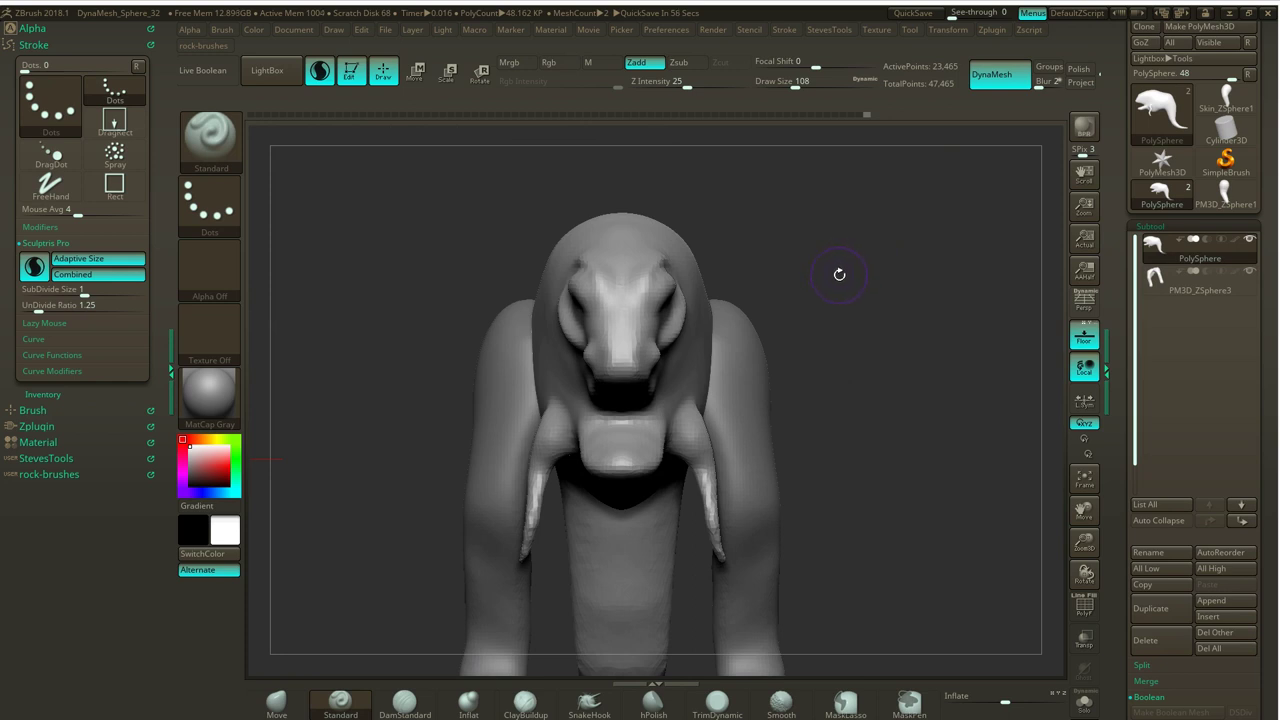
{"action": "key", "text": "s"}
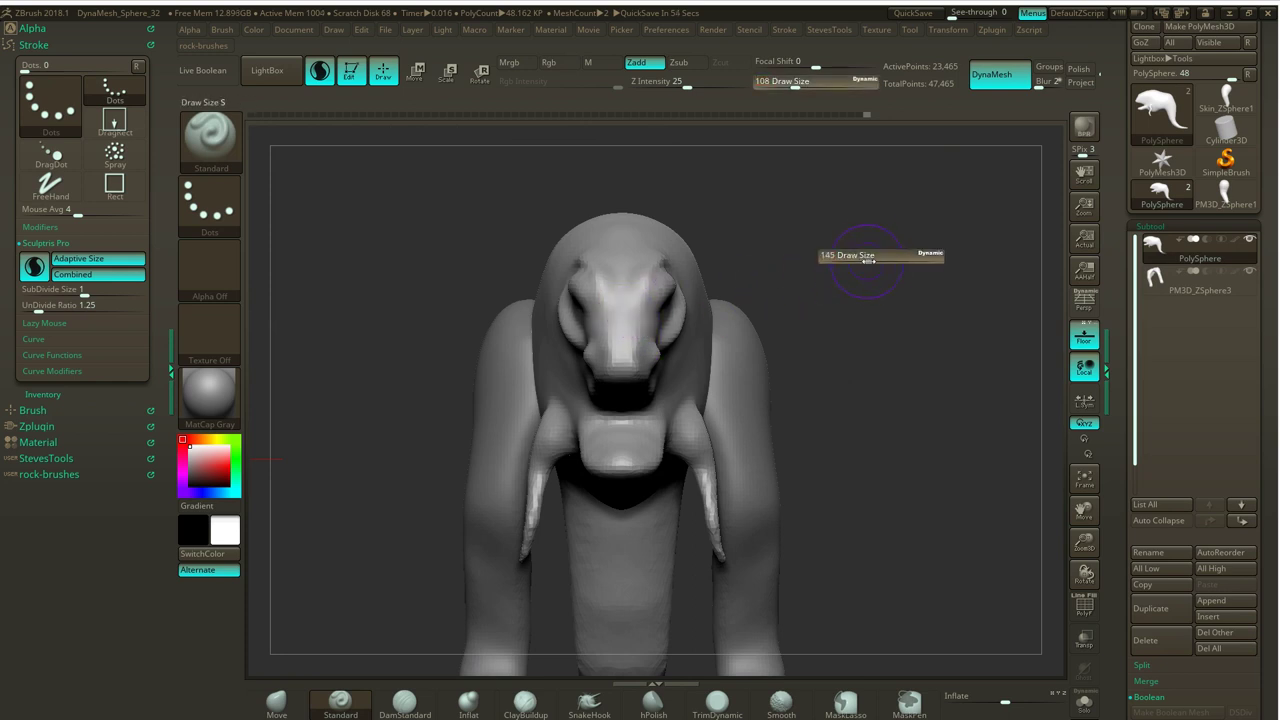
{"action": "left_click_drag", "start_coordinate": [863, 260], "coordinate": [892, 261]}
{"action": "left_click", "coordinate": [276, 702]}
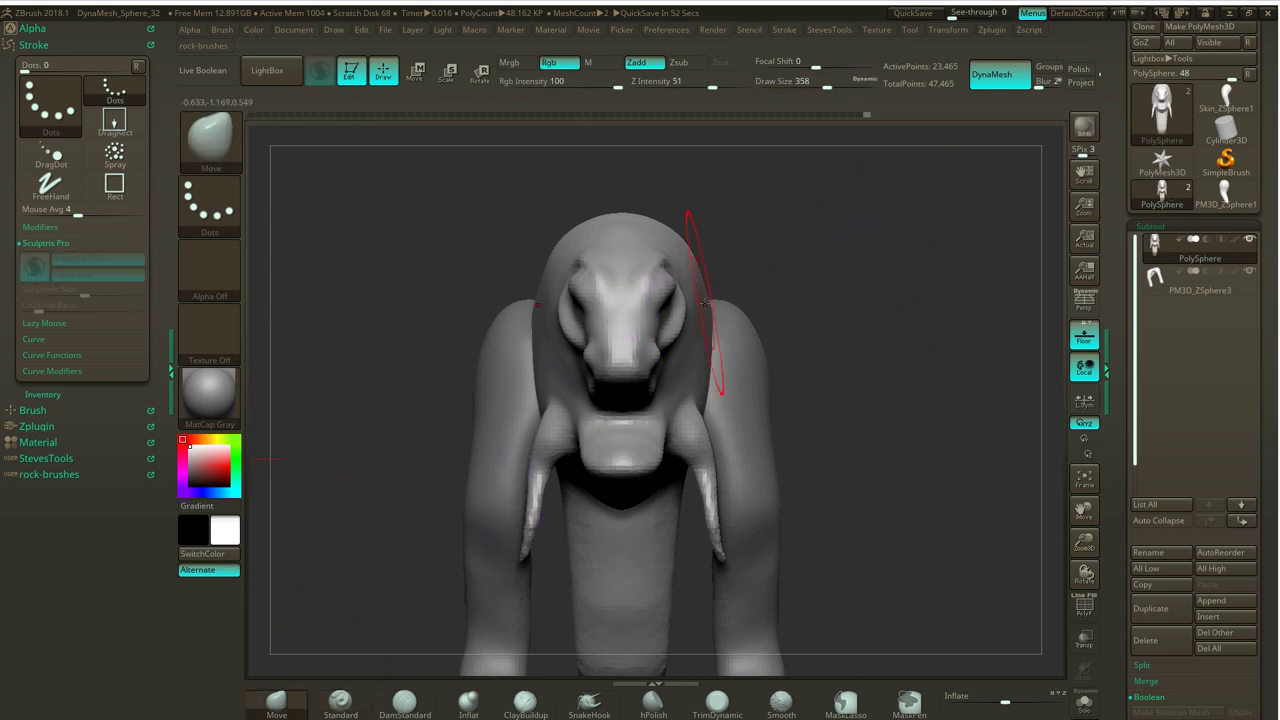
{"action": "mouse_move", "coordinate": [658, 325]}
{"action": "left_mouse_down"}
{"action": "mouse_move", "coordinate": [672, 327]}
{"action": "mouse_move", "coordinate": [685, 297]}
{"action": "left_mouse_up"}
{"action": "left_click_drag", "start_coordinate": [801, 251], "coordinate": [740, 262]}
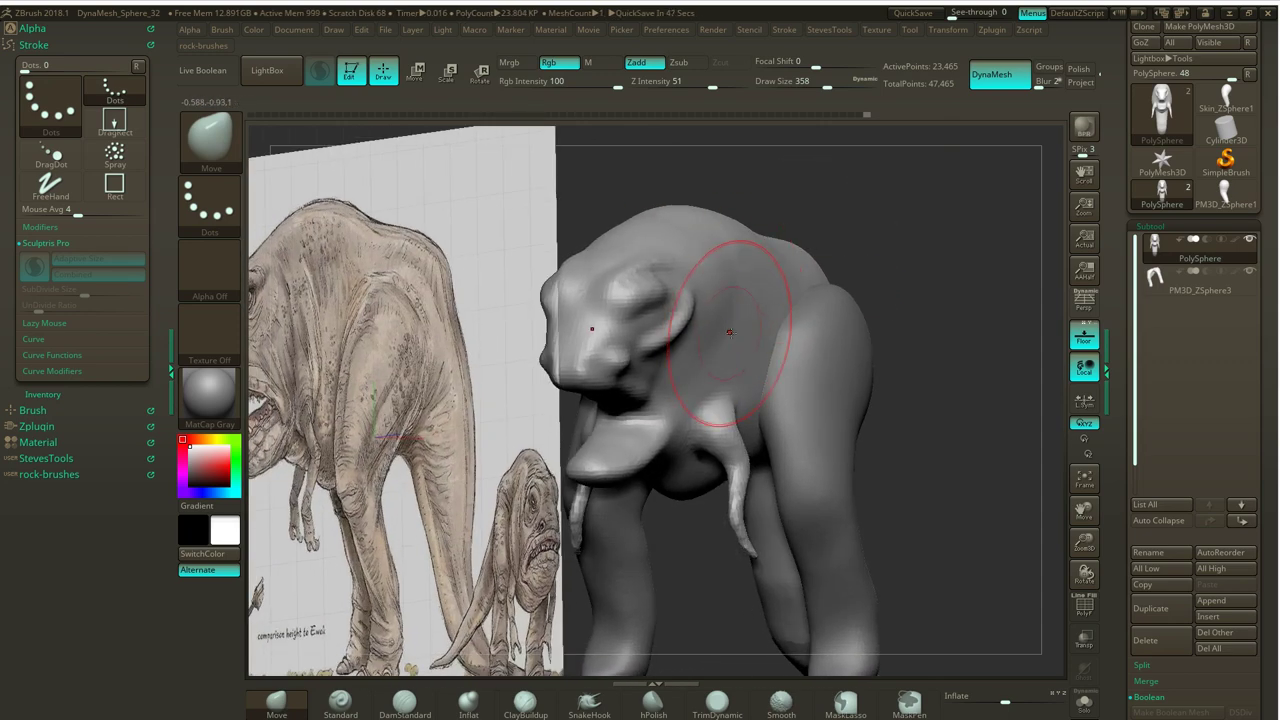
{"action": "left_click_drag", "start_coordinate": [683, 366], "coordinate": [701, 377]}
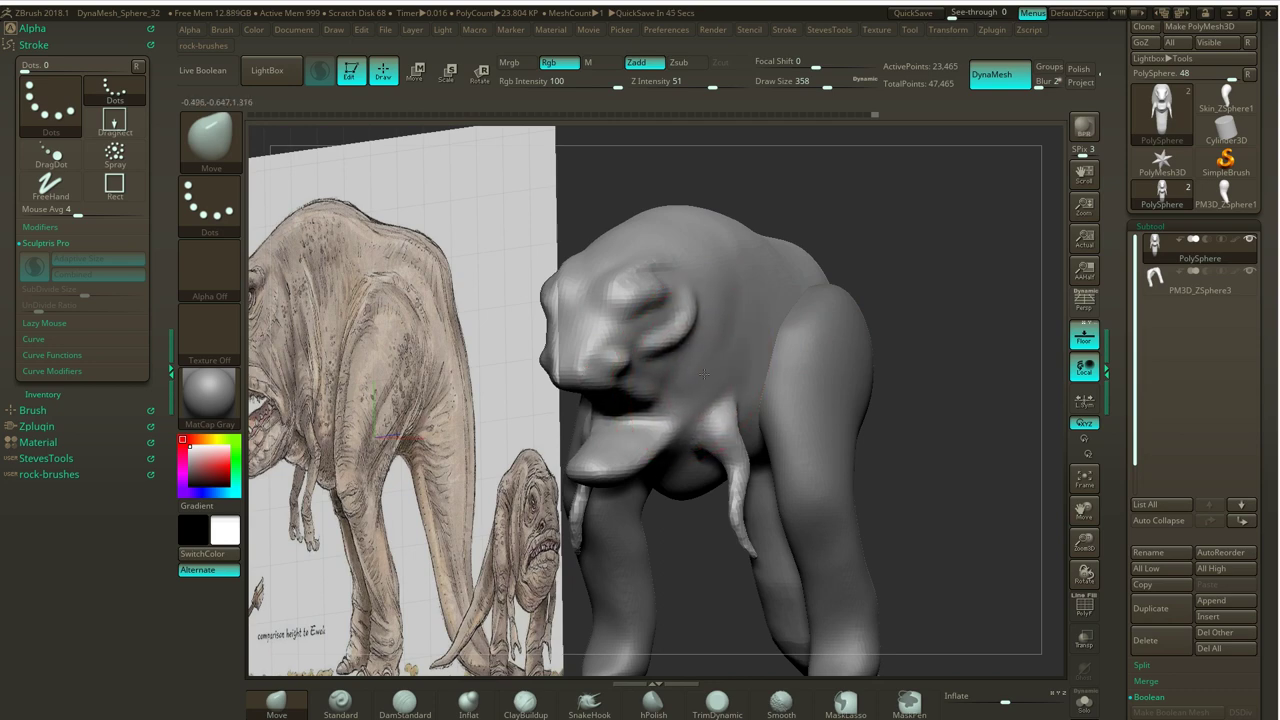
{"action": "left_click_drag", "start_coordinate": [912, 261], "coordinate": [978, 262]}
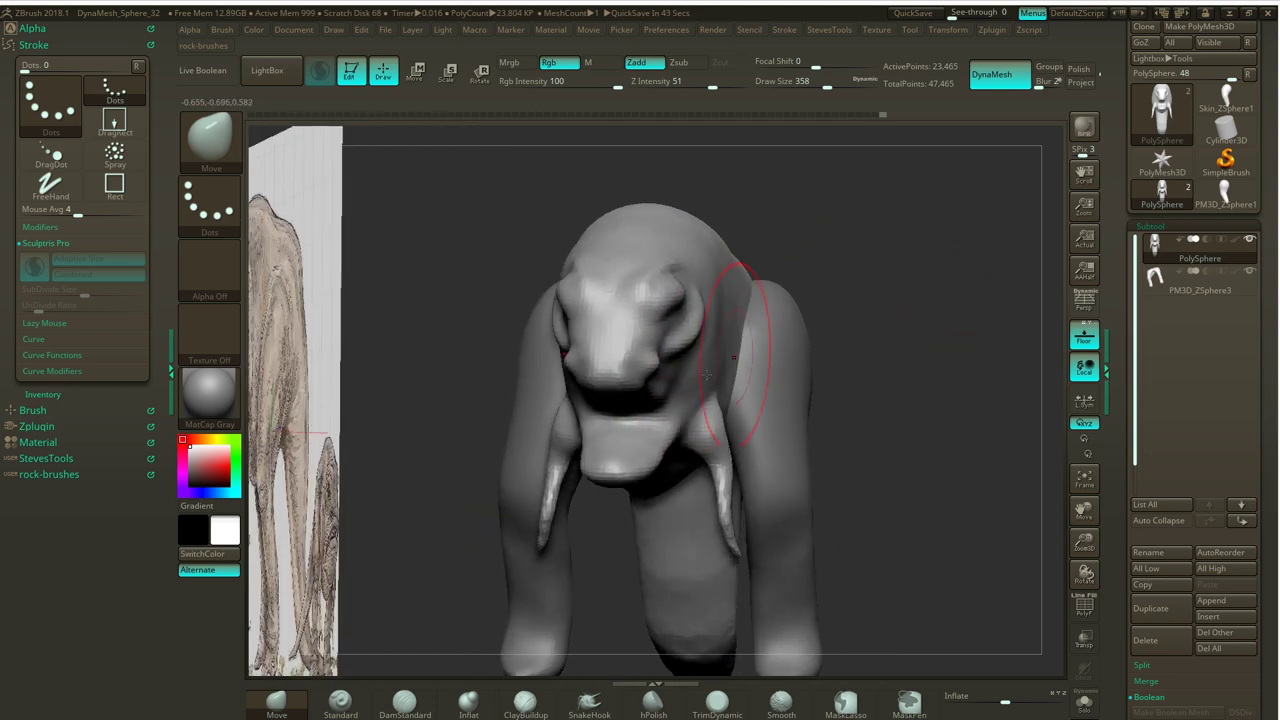
{"action": "left_click_drag", "start_coordinate": [647, 416], "coordinate": [660, 412]}
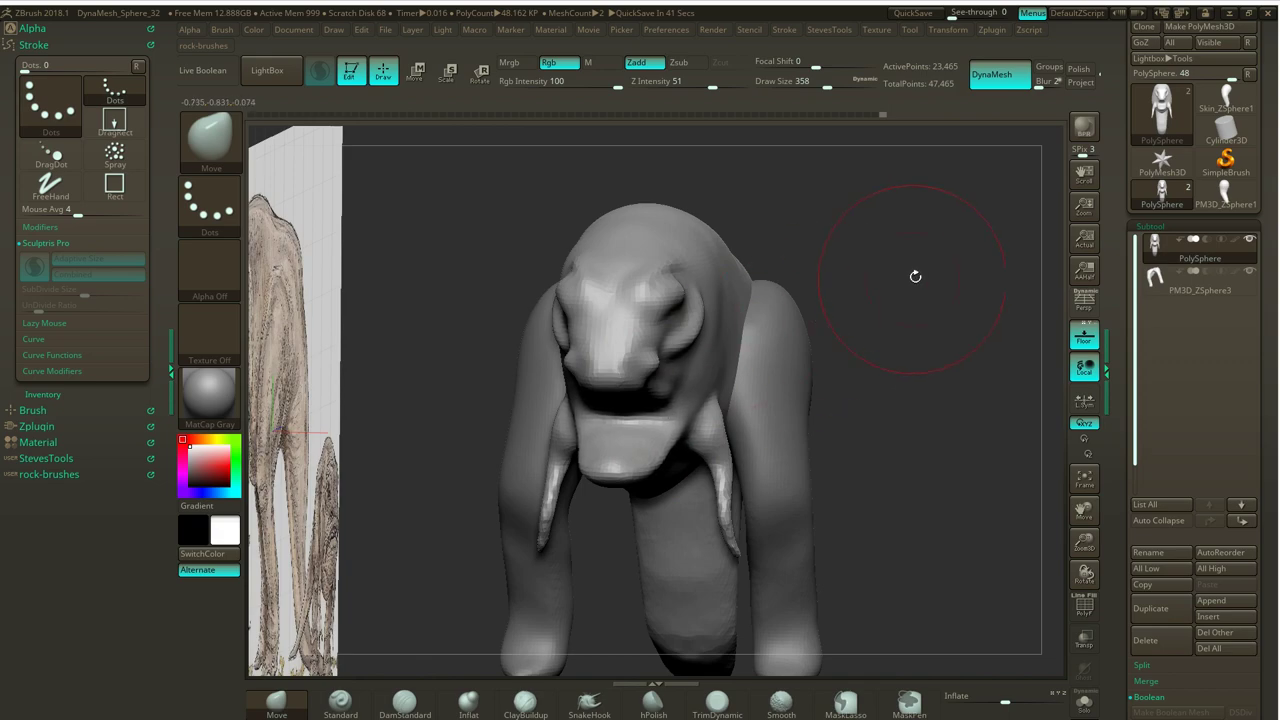
Reshape the lower jaw with the Move brush at draw size 358 and fit its tip to the side-view drawing.
{"action": "left_click_drag", "start_coordinate": [915, 276], "coordinate": [867, 264]}
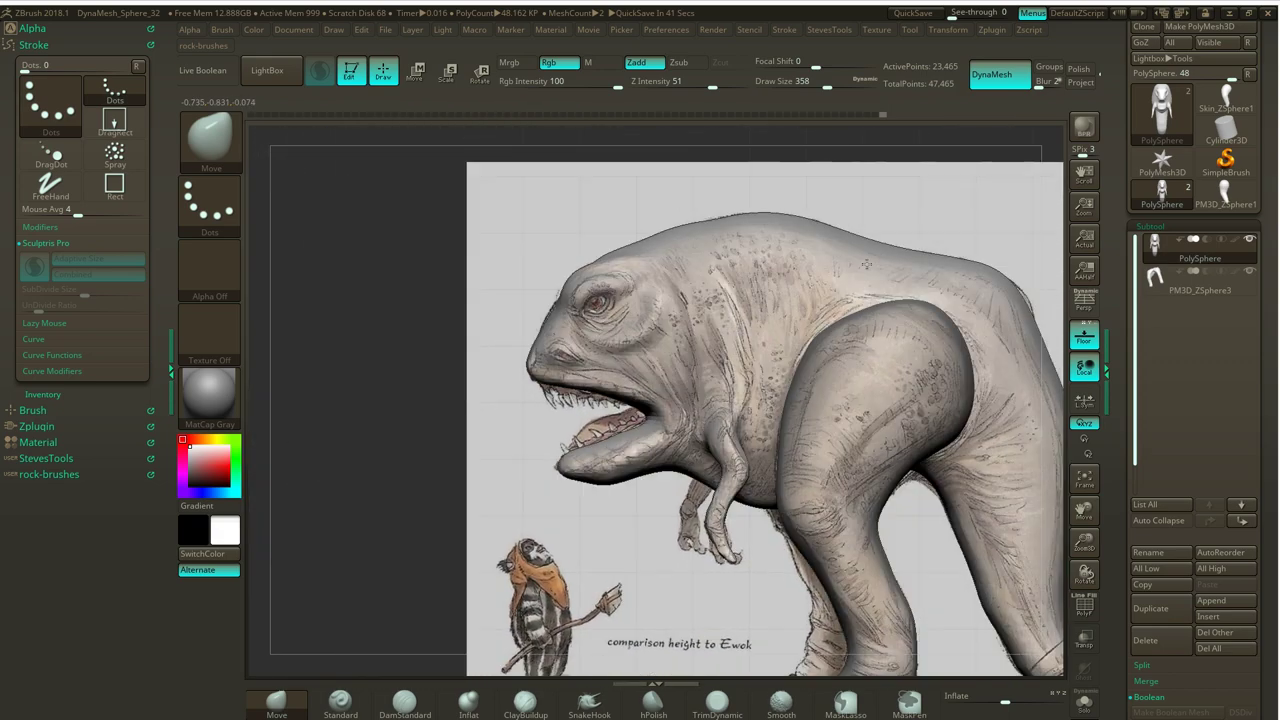
{"action": "left_click_drag", "start_coordinate": [597, 441], "coordinate": [595, 450]}
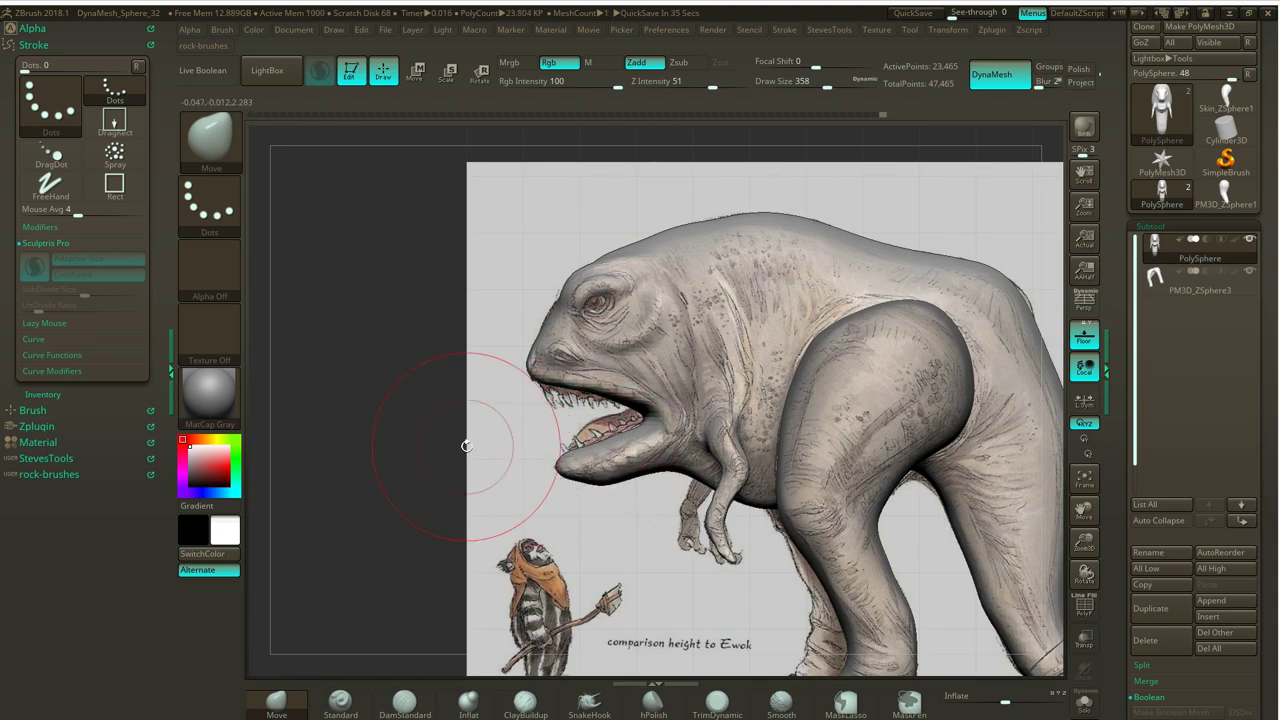
{"action": "left_click_drag", "start_coordinate": [410, 450], "coordinate": [440, 482]}
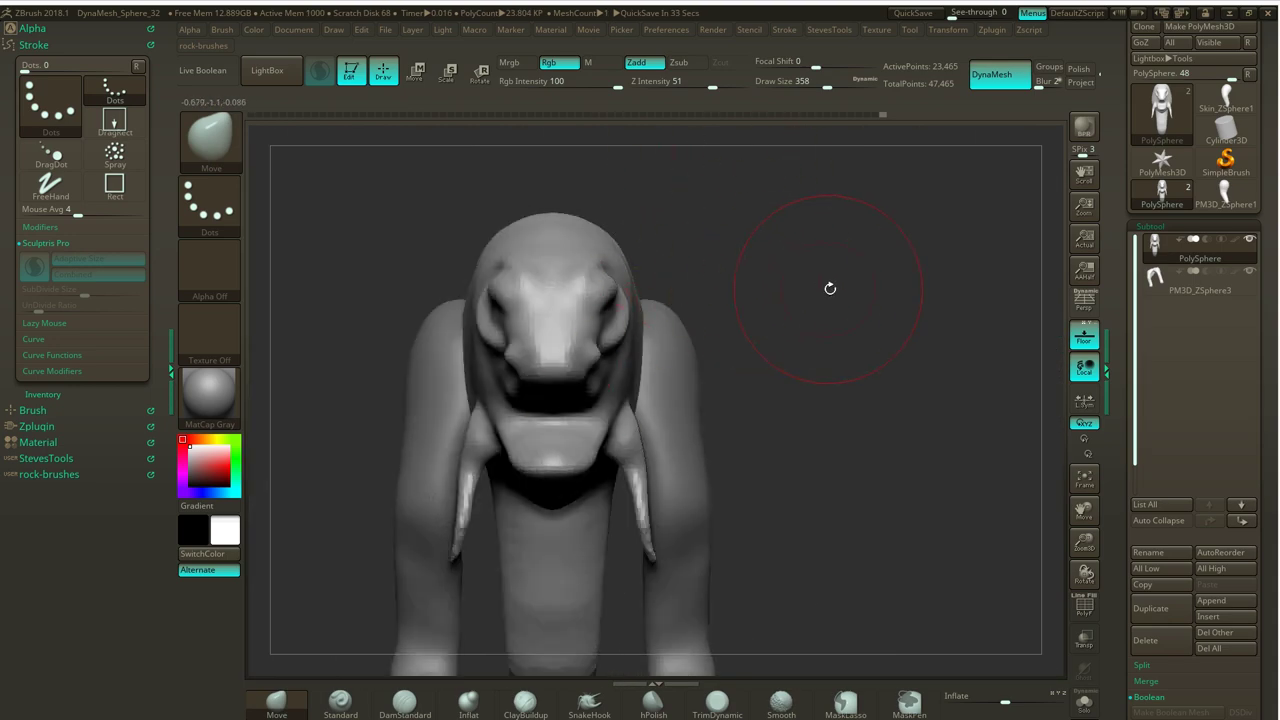
{"action": "left_click_drag", "start_coordinate": [830, 288], "coordinate": [868, 308]}
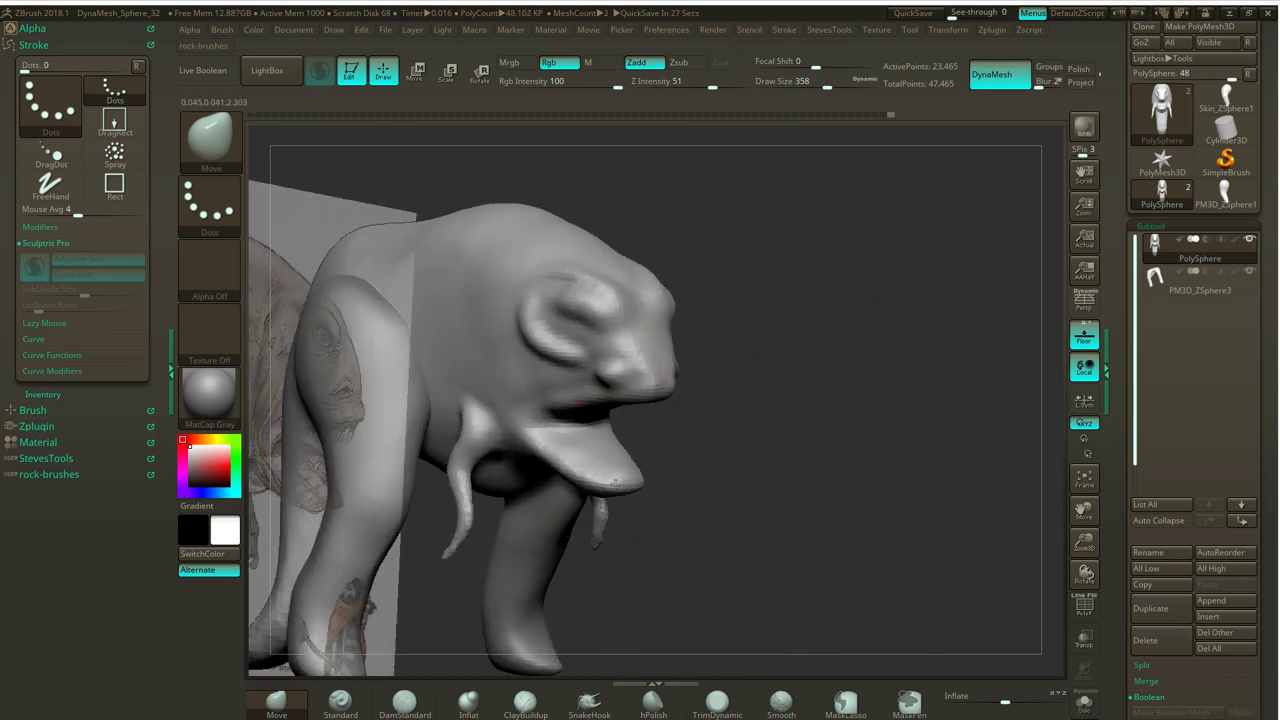
{"action": "left_click_drag", "start_coordinate": [800, 410], "coordinate": [715, 440]}
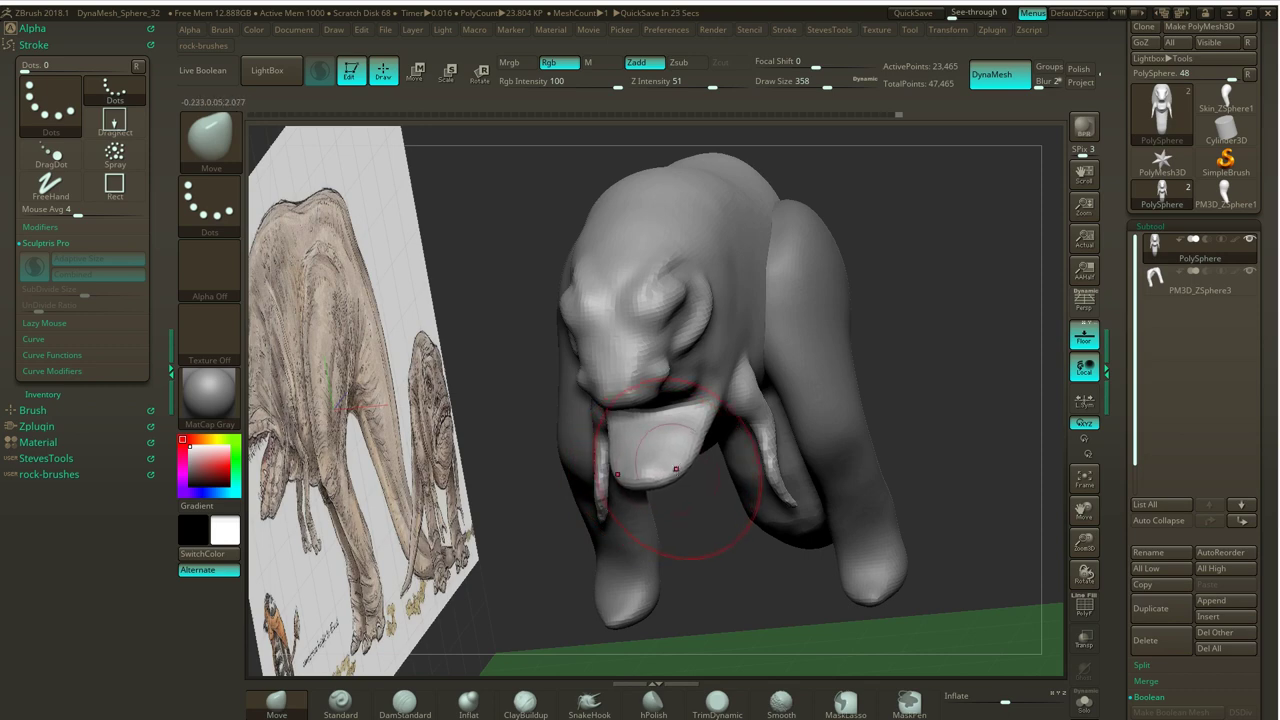
{"action": "left_click_drag", "start_coordinate": [725, 550], "coordinate": [708, 352]}
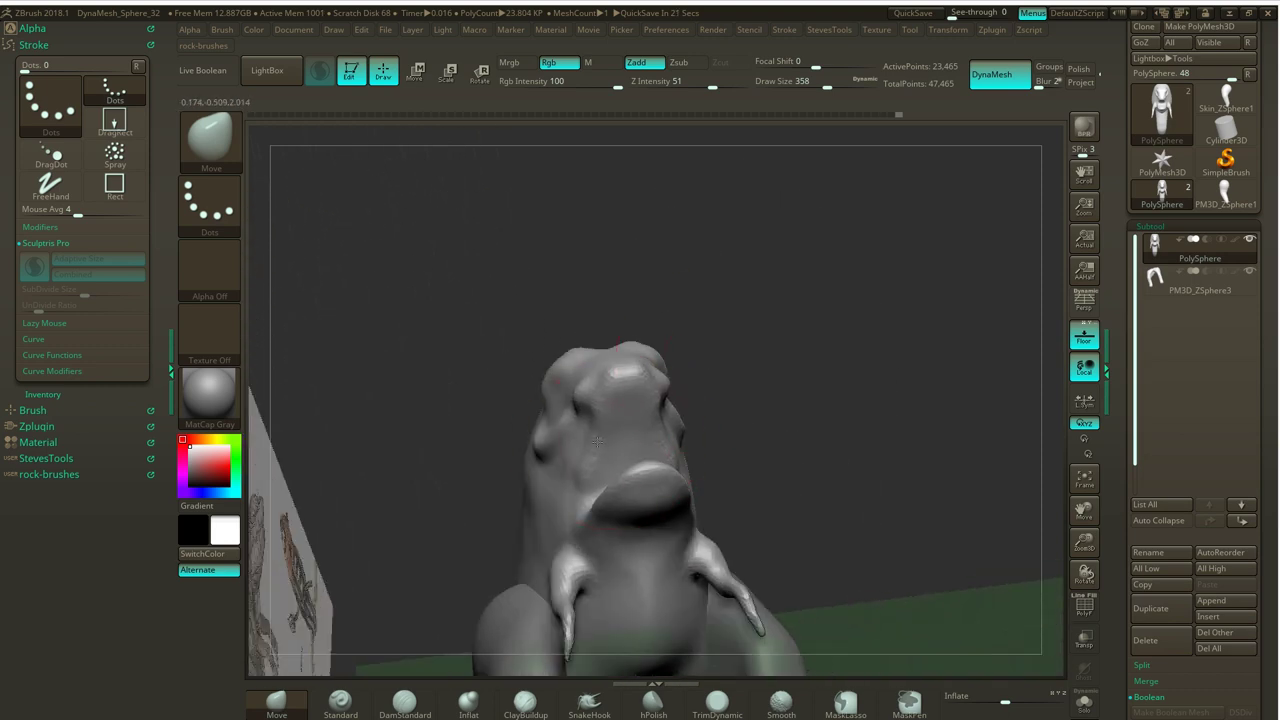
{"action": "left_click_drag", "start_coordinate": [590, 402], "coordinate": [585, 416]}
{"action": "mouse_move", "coordinate": [791, 311]}
{"action": "left_mouse_down"}
{"action": "mouse_move", "coordinate": [785, 405]}
{"action": "mouse_move", "coordinate": [800, 423]}
{"action": "mouse_move", "coordinate": [811, 383]}
{"action": "mouse_move", "coordinate": [772, 346]}
{"action": "left_mouse_up"}
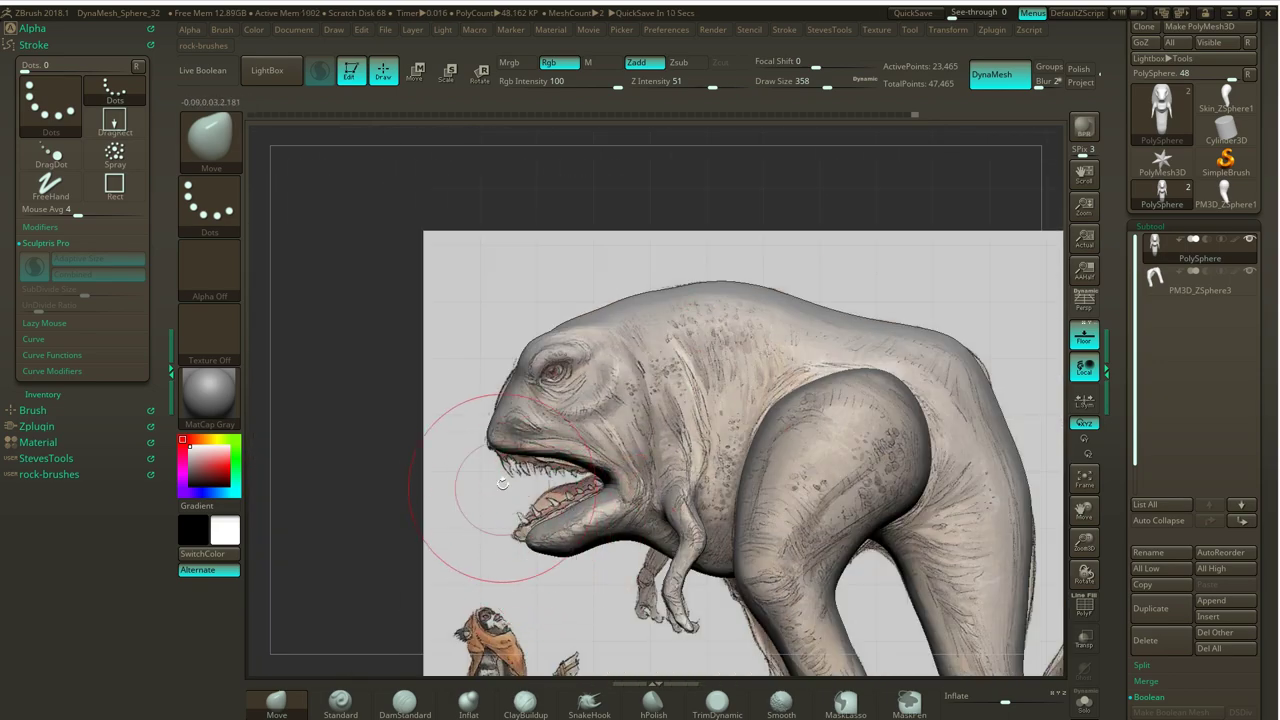
{"action": "mouse_move", "coordinate": [534, 546]}
{"action": "left_mouse_down"}
{"action": "mouse_move", "coordinate": [519, 536]}
{"action": "mouse_move", "coordinate": [552, 541]}
{"action": "left_mouse_up"}
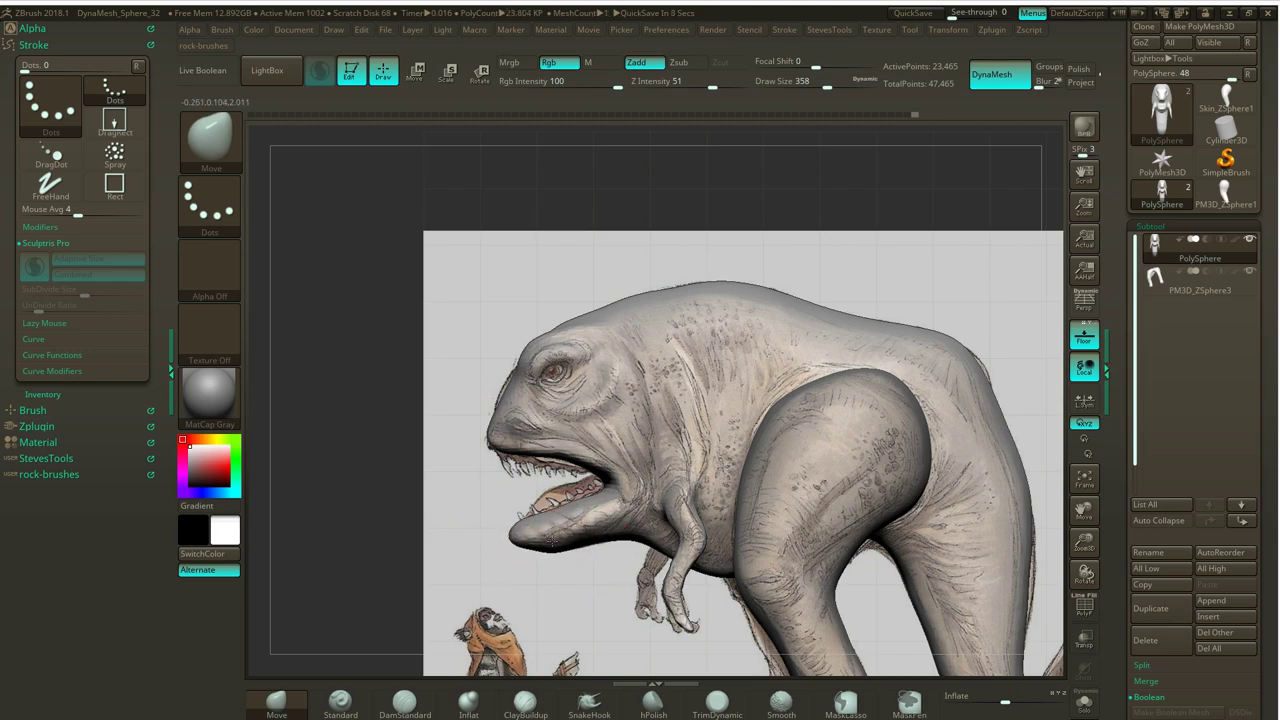
Adjust the corners of the mouth with the Move brush and reduce the draw size to 217.
{"action": "left_click_drag", "start_coordinate": [332, 537], "coordinate": [515, 510], "text": "shift"}
{"action": "left_click_drag", "start_coordinate": [582, 485], "coordinate": [570, 483]}
{"action": "mouse_move", "coordinate": [700, 431]}
{"action": "left_mouse_down"}
{"action": "mouse_move", "coordinate": [600, 424]}
{"action": "mouse_move", "coordinate": [636, 418]}
{"action": "left_mouse_up"}
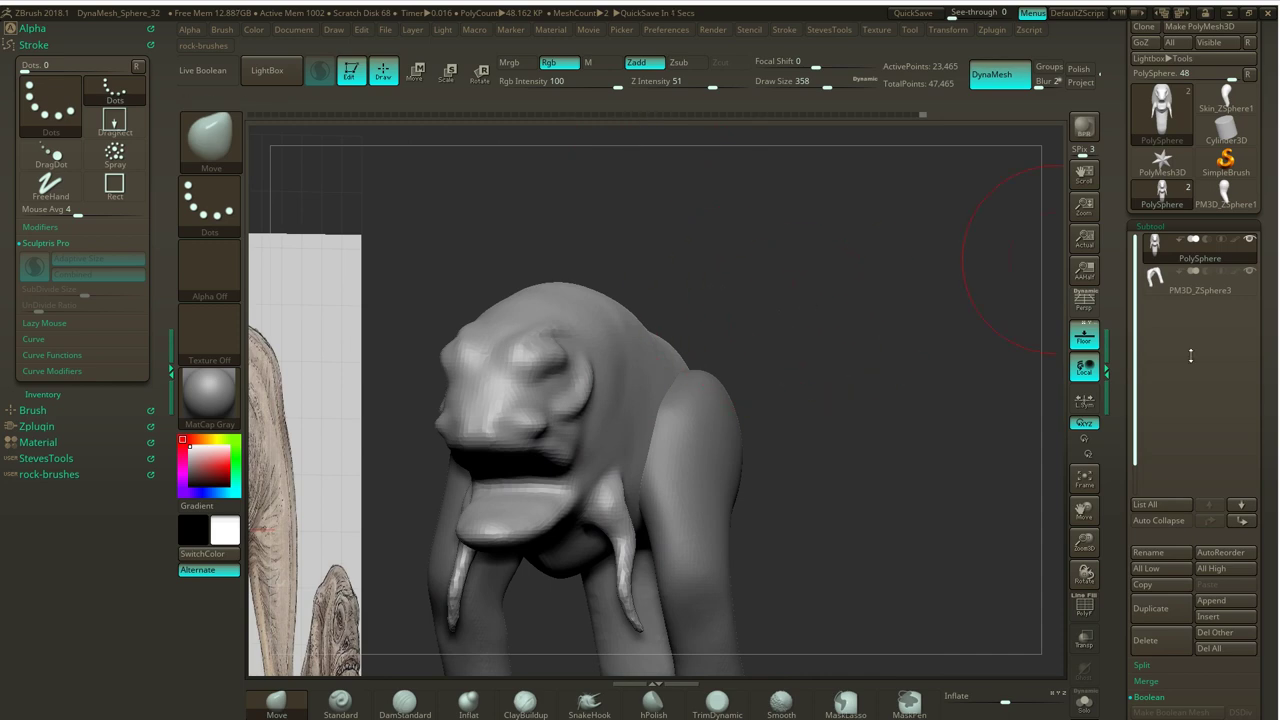
{"action": "mouse_move", "coordinate": [823, 315]}
{"action": "left_mouse_down"}
{"action": "mouse_move", "coordinate": [785, 315]}
{"action": "mouse_move", "coordinate": [811, 315]}
{"action": "left_mouse_up"}
{"action": "key", "text": "s"}
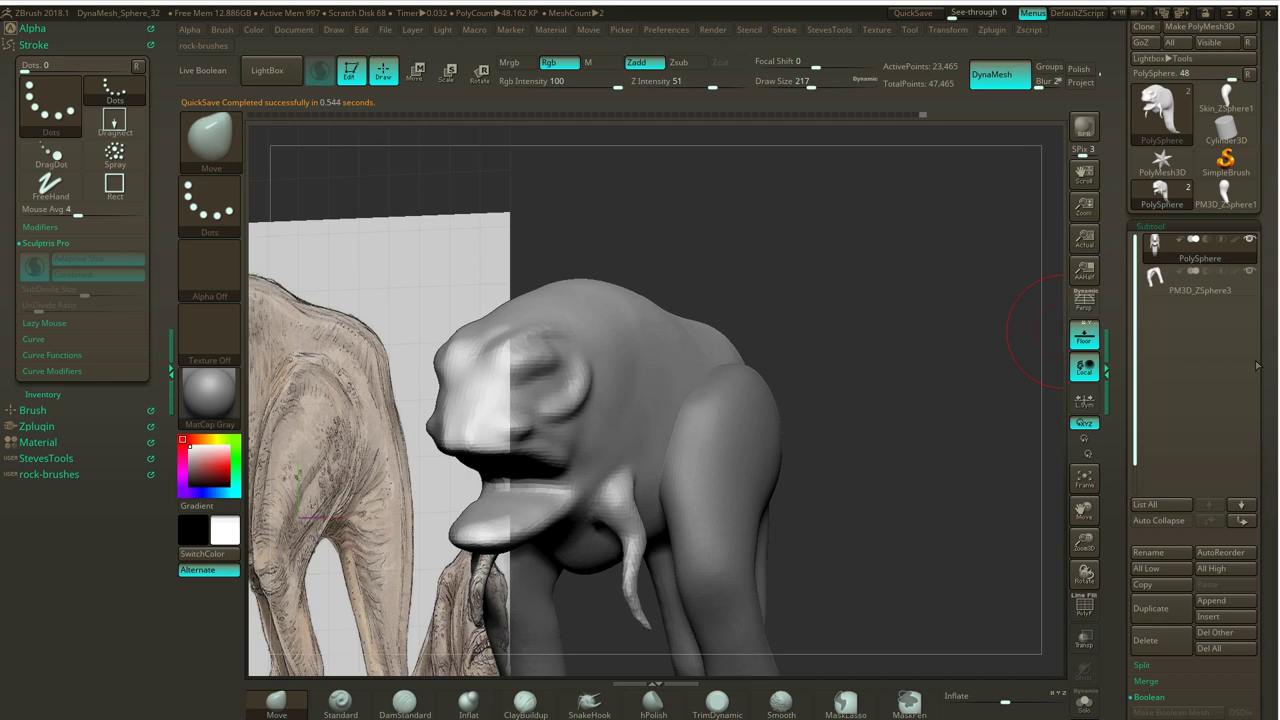
Set the DynaMesh resolution to 104 and remesh the creature's body.
{"action": "left_click_drag", "start_coordinate": [1264, 352], "coordinate": [1256, 281]}
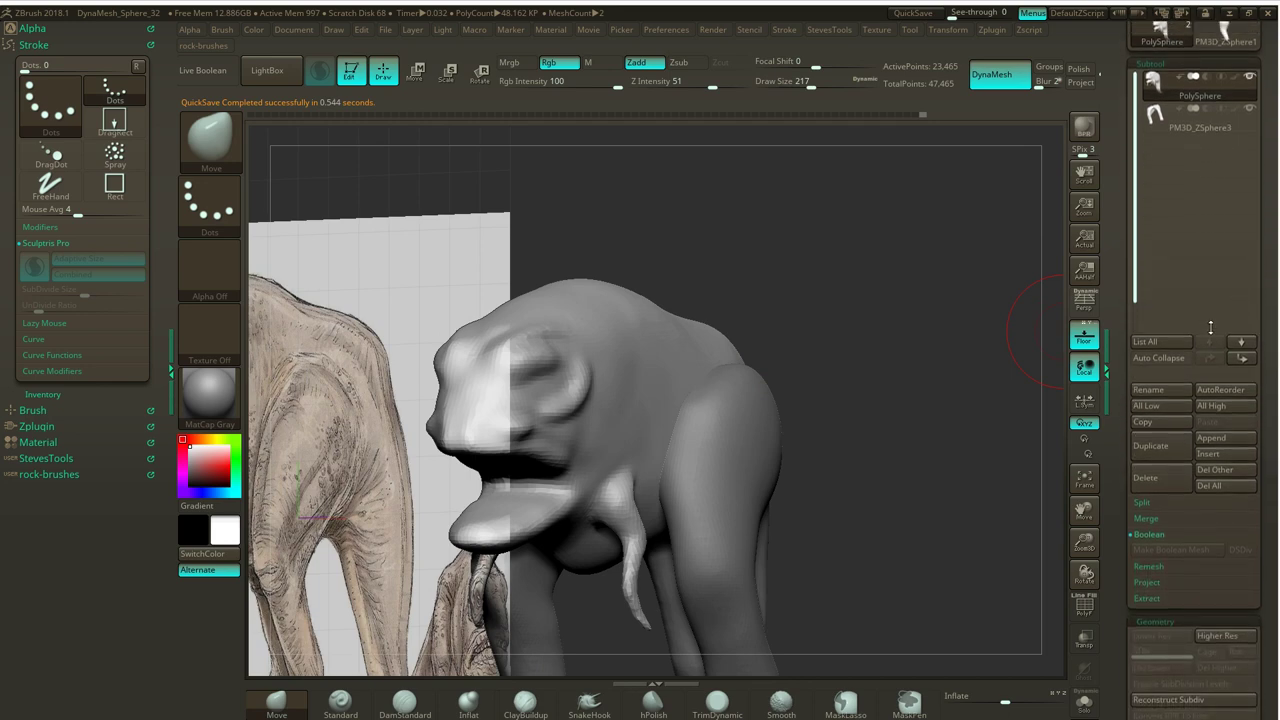
{"action": "left_click_drag", "start_coordinate": [1272, 418], "coordinate": [1265, 299]}
{"action": "left_click", "coordinate": [1160, 481]}
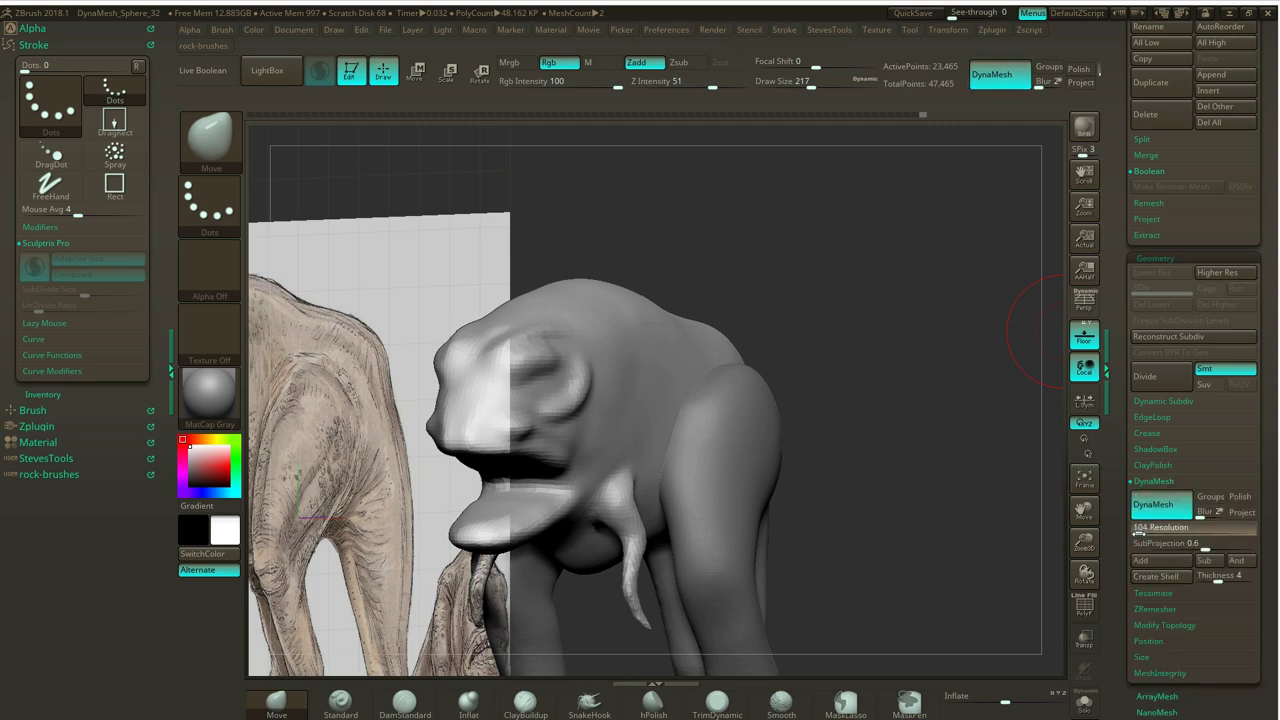
{"action": "left_click_drag", "start_coordinate": [953, 418], "coordinate": [978, 546], "text": "ctrl"}
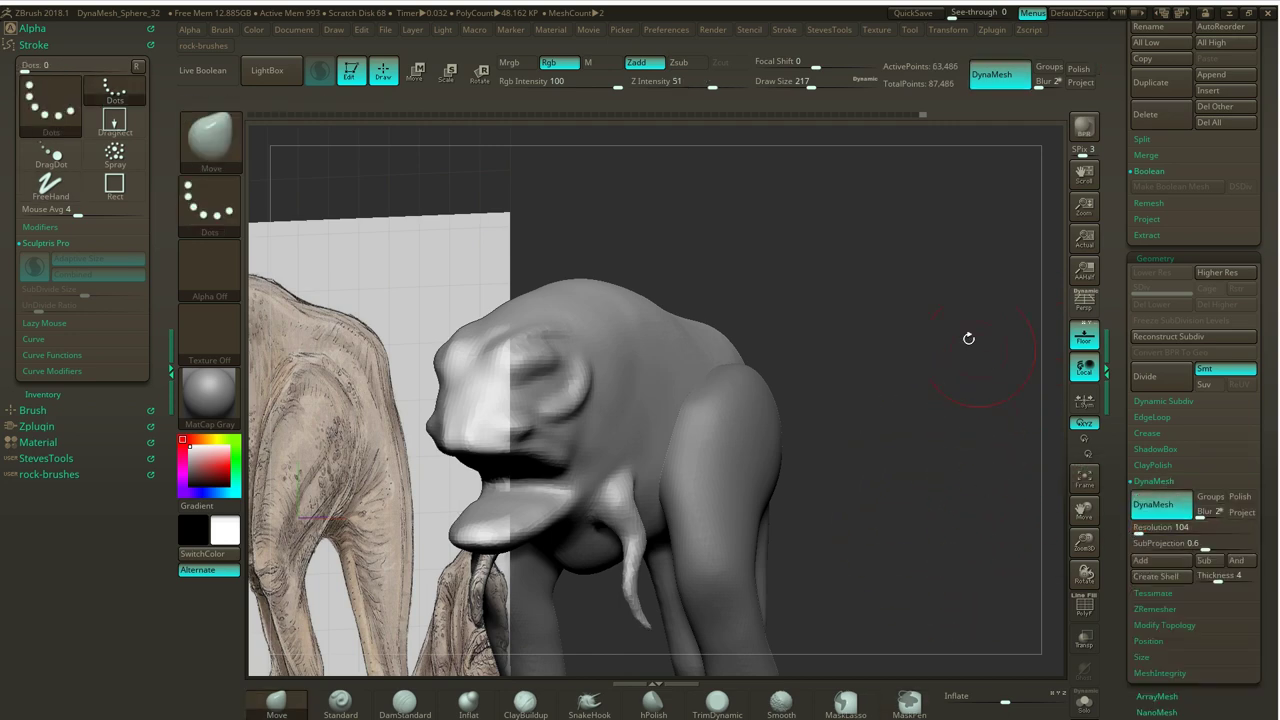
Reduce the draw size to 128 and try nudging the area below the eye with the Move brush, then undo the change.
{"action": "mouse_move", "coordinate": [846, 294]}
{"action": "left_mouse_down"}
{"action": "mouse_move", "coordinate": [760, 314]}
{"action": "mouse_move", "coordinate": [829, 291]}
{"action": "left_mouse_up"}
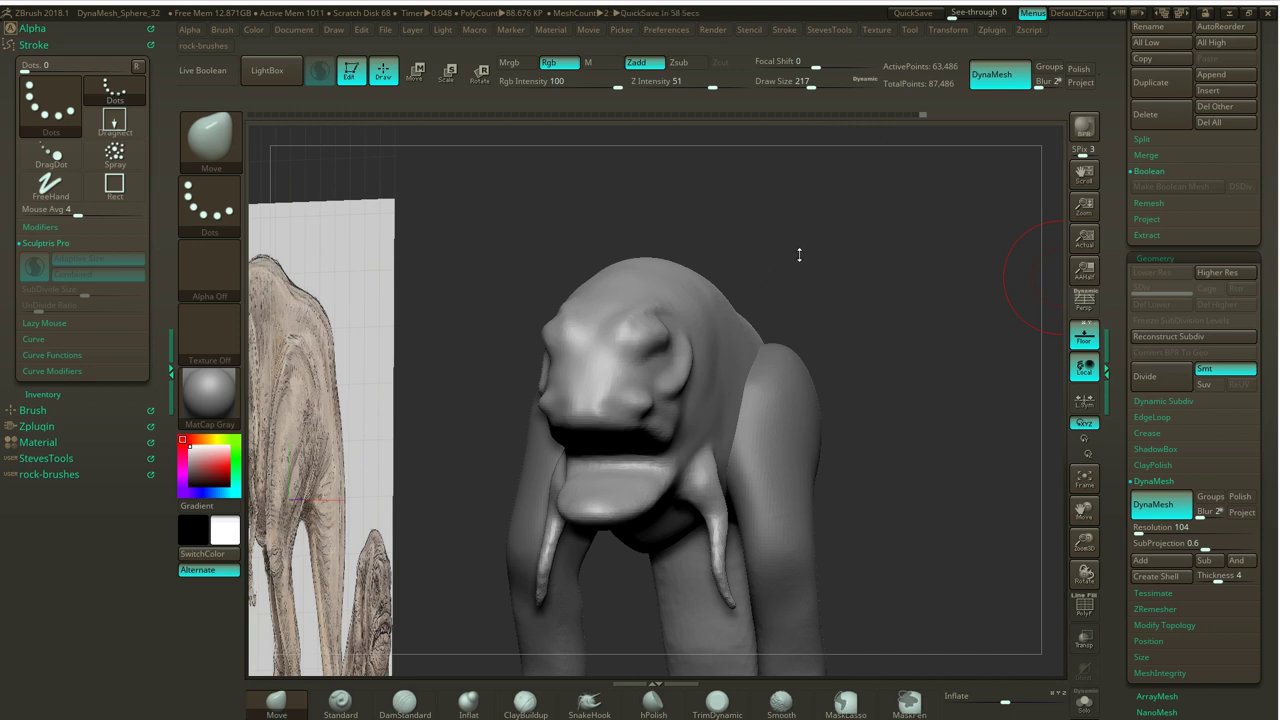
{"action": "left_click_drag", "start_coordinate": [799, 255], "coordinate": [754, 297]}
{"action": "key", "text": "s"}
{"action": "left_click_drag", "start_coordinate": [803, 252], "coordinate": [794, 252]}
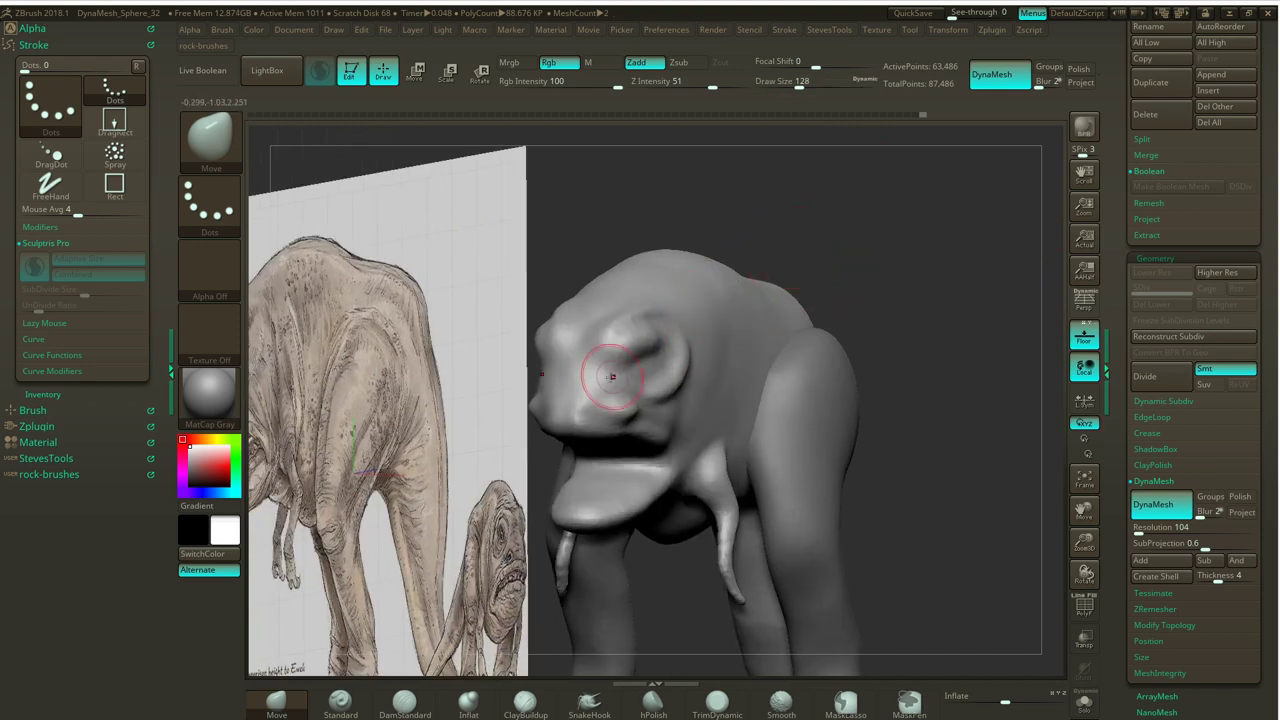
{"action": "left_click_drag", "start_coordinate": [612, 377], "coordinate": [616, 368]}
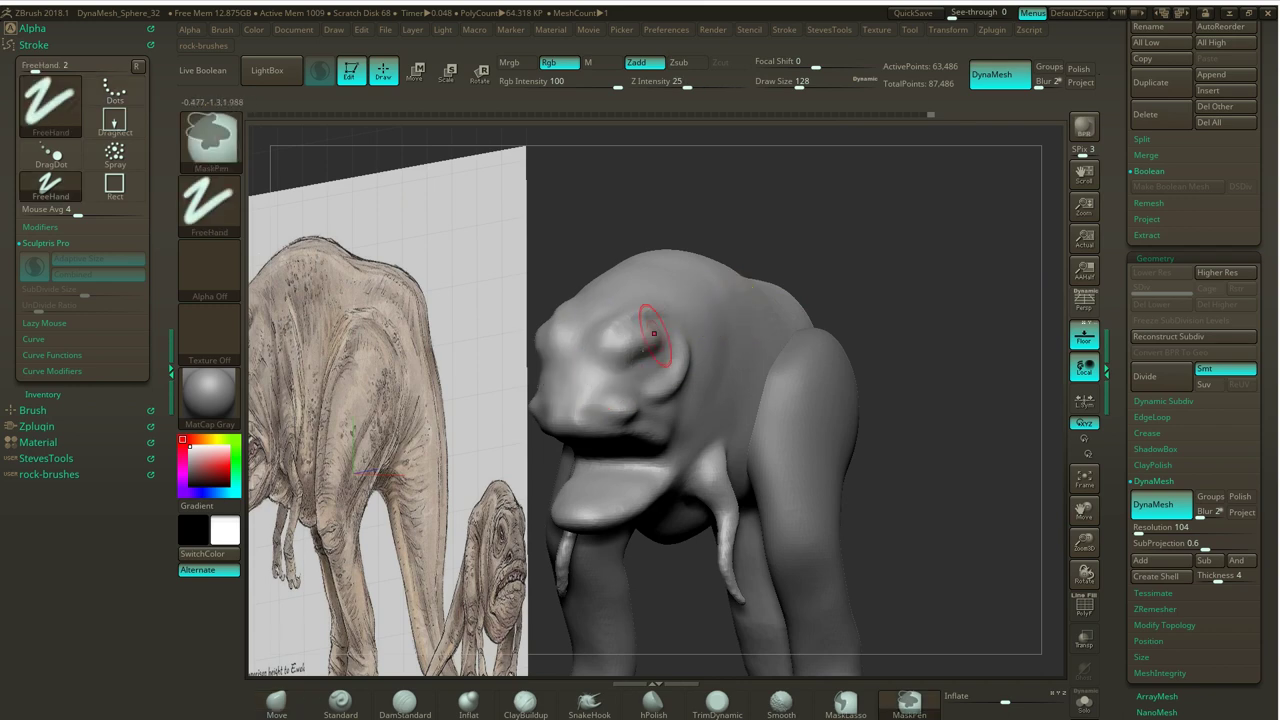
{"action": "key", "text": "ctrl+z"}
Sculpt the folds below the eye, along the cheek and towards the mouth corner with the Standard brush, reducing its draw size to 80.
{"action": "left_click", "coordinate": [338, 704]}
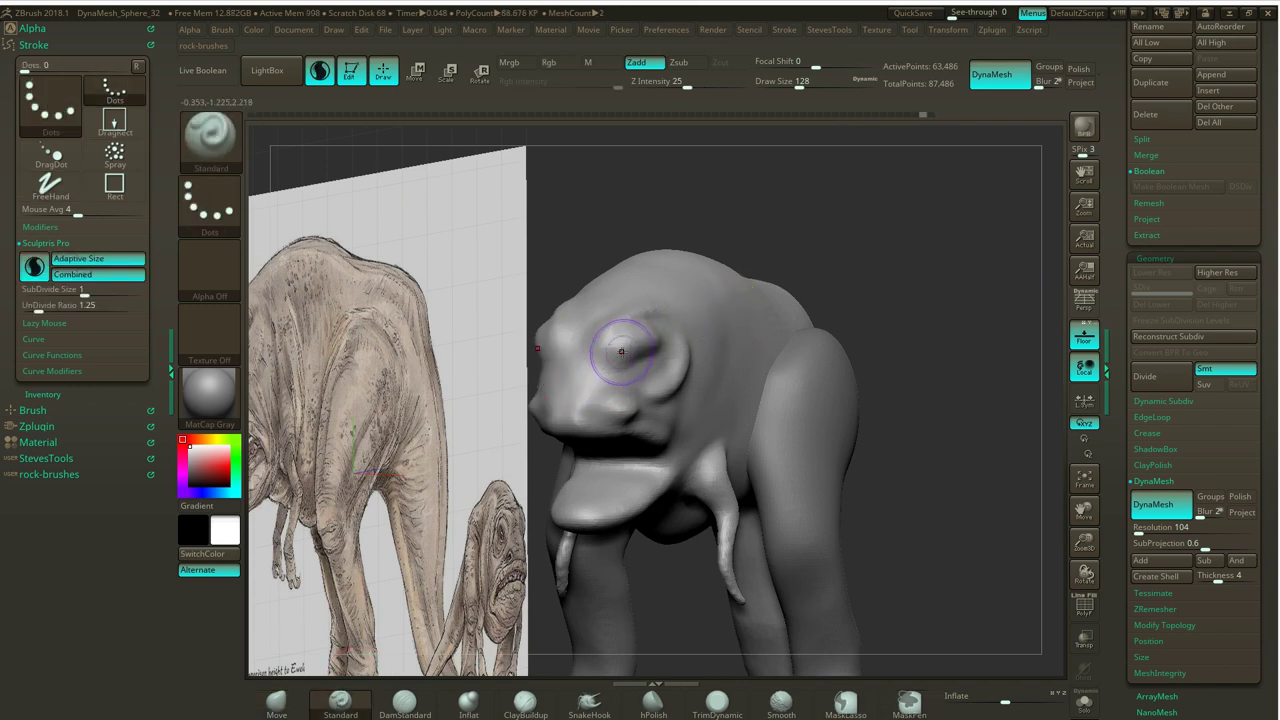
{"action": "mouse_move", "coordinate": [621, 351]}
{"action": "left_mouse_down"}
{"action": "mouse_move", "coordinate": [605, 375]}
{"action": "mouse_move", "coordinate": [621, 350]}
{"action": "mouse_move", "coordinate": [609, 376]}
{"action": "mouse_move", "coordinate": [621, 398]}
{"action": "mouse_move", "coordinate": [618, 382]}
{"action": "left_mouse_up"}
{"action": "key", "text": "s"}
{"action": "left_click_drag", "start_coordinate": [878, 249], "coordinate": [872, 252]}
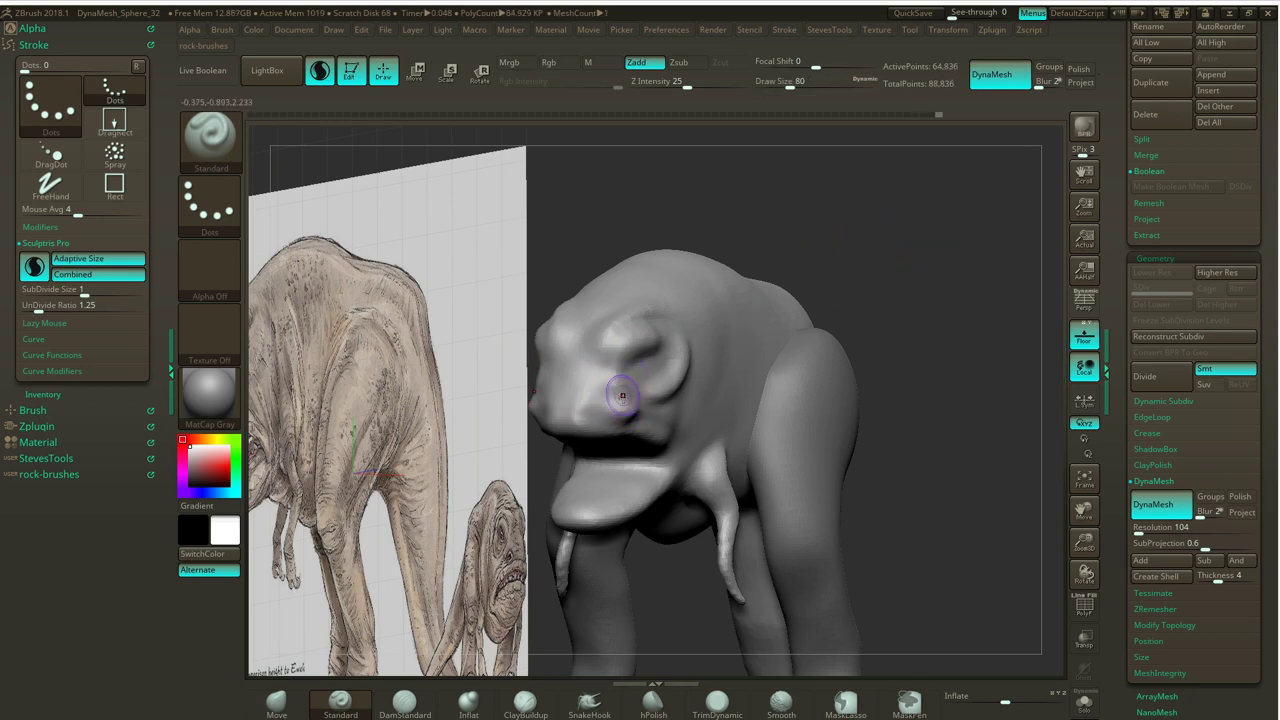
{"action": "mouse_move", "coordinate": [636, 405]}
{"action": "left_mouse_down"}
{"action": "mouse_move", "coordinate": [622, 393]}
{"action": "mouse_move", "coordinate": [597, 401]}
{"action": "mouse_move", "coordinate": [622, 398]}
{"action": "left_mouse_up"}
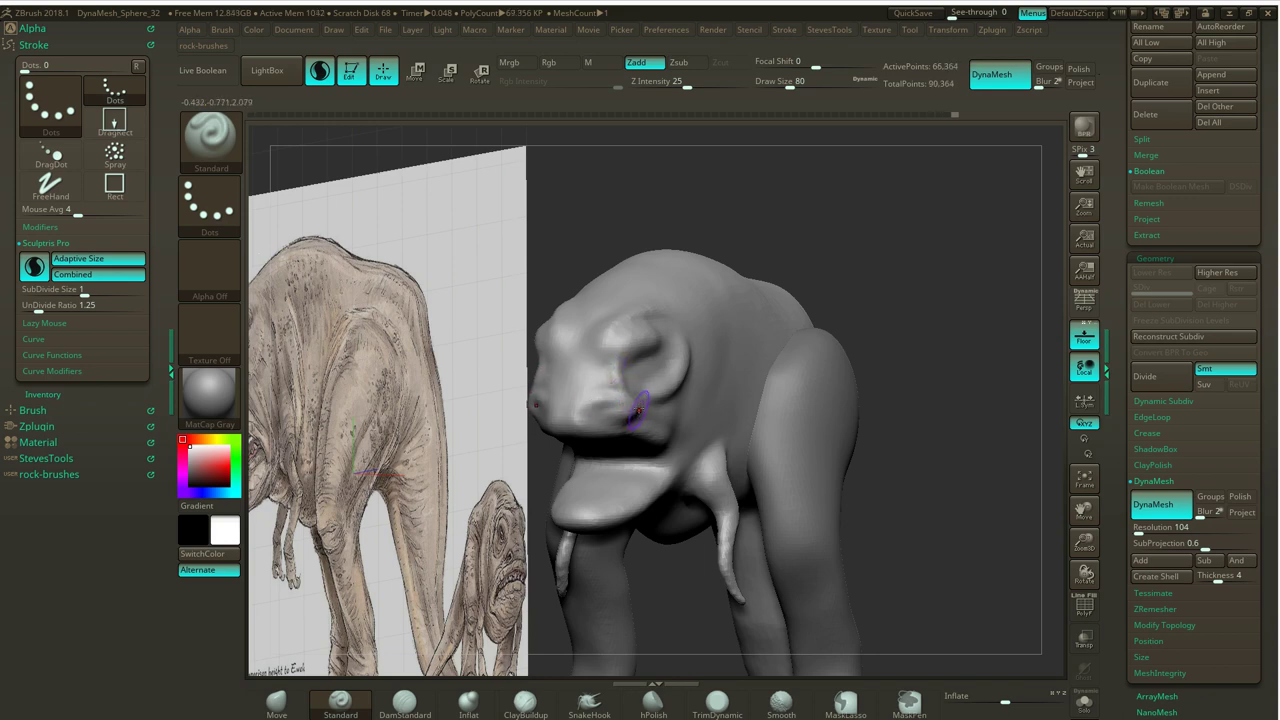
{"action": "left_click_drag", "start_coordinate": [603, 402], "coordinate": [644, 412]}
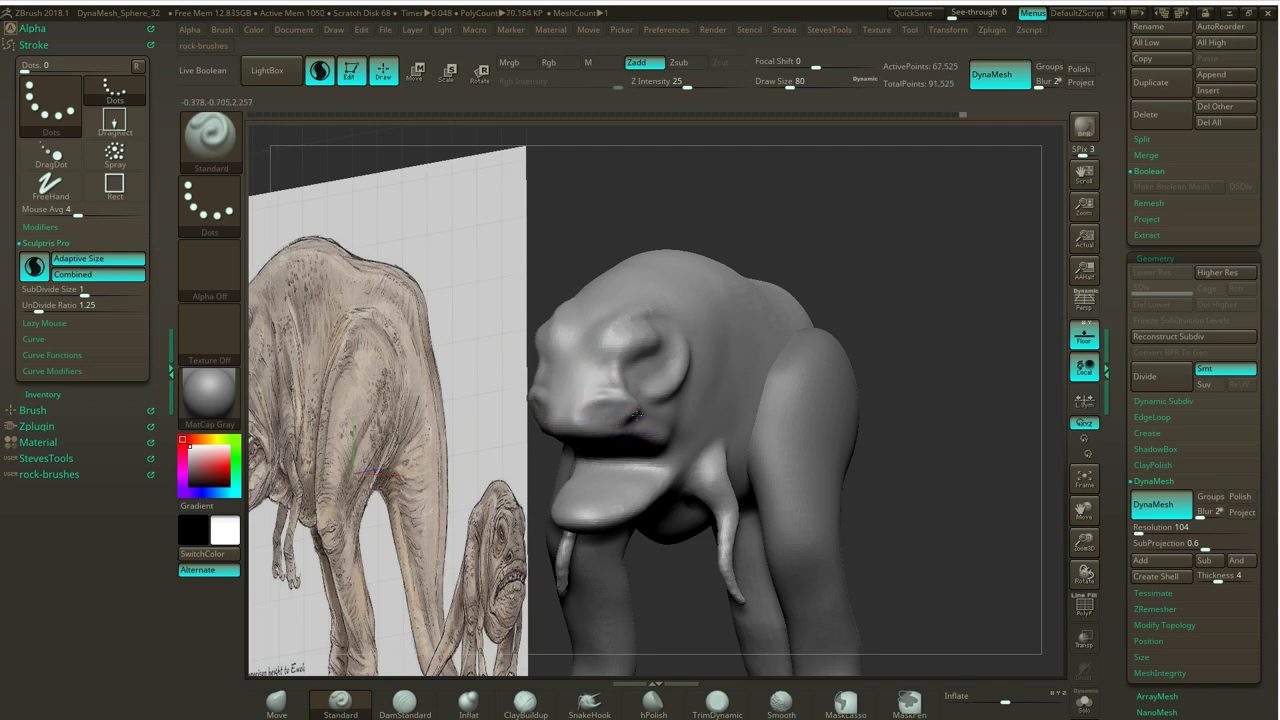
{"action": "mouse_move", "coordinate": [627, 411]}
{"action": "left_mouse_down"}
{"action": "mouse_move", "coordinate": [634, 400]}
{"action": "mouse_move", "coordinate": [650, 434]}
{"action": "mouse_move", "coordinate": [586, 428]}
{"action": "mouse_move", "coordinate": [646, 430]}
{"action": "mouse_move", "coordinate": [678, 448]}
{"action": "left_mouse_up"}
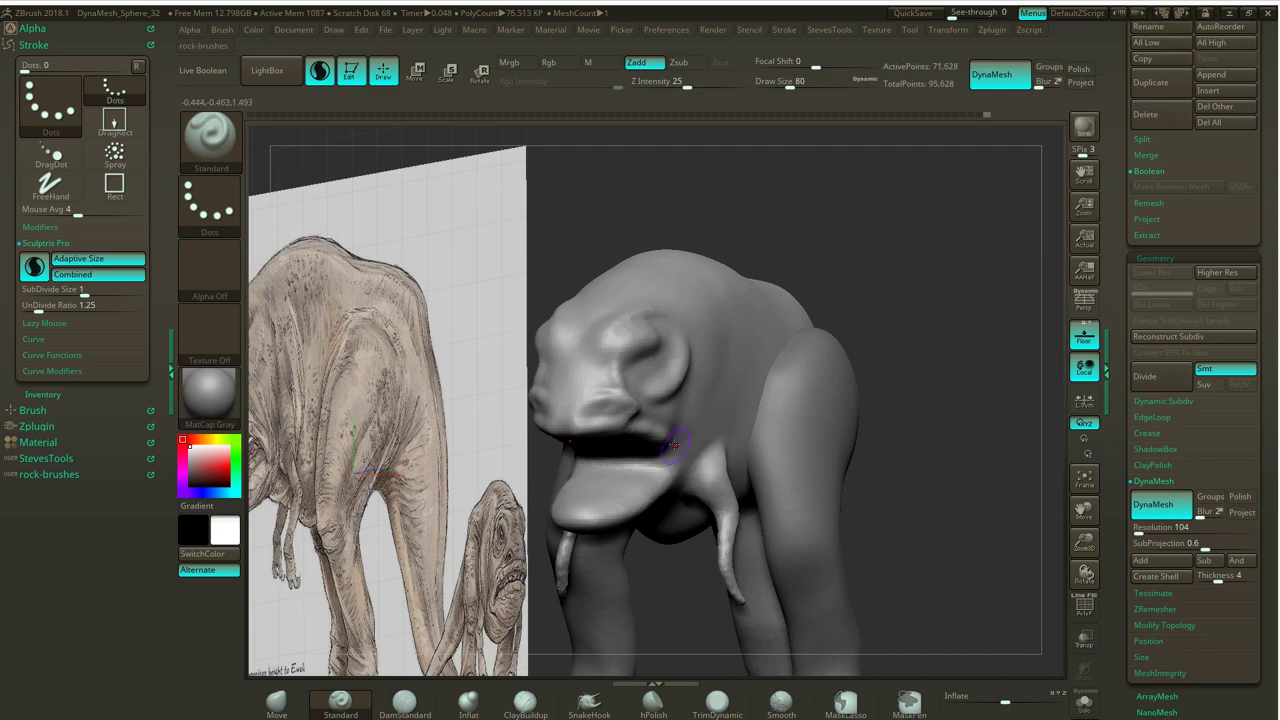
Build up the upper lip and the mouth corner over the side-view drawing with the Standard brush at draw size 80.
{"action": "left_click_drag", "start_coordinate": [862, 318], "coordinate": [895, 219]}
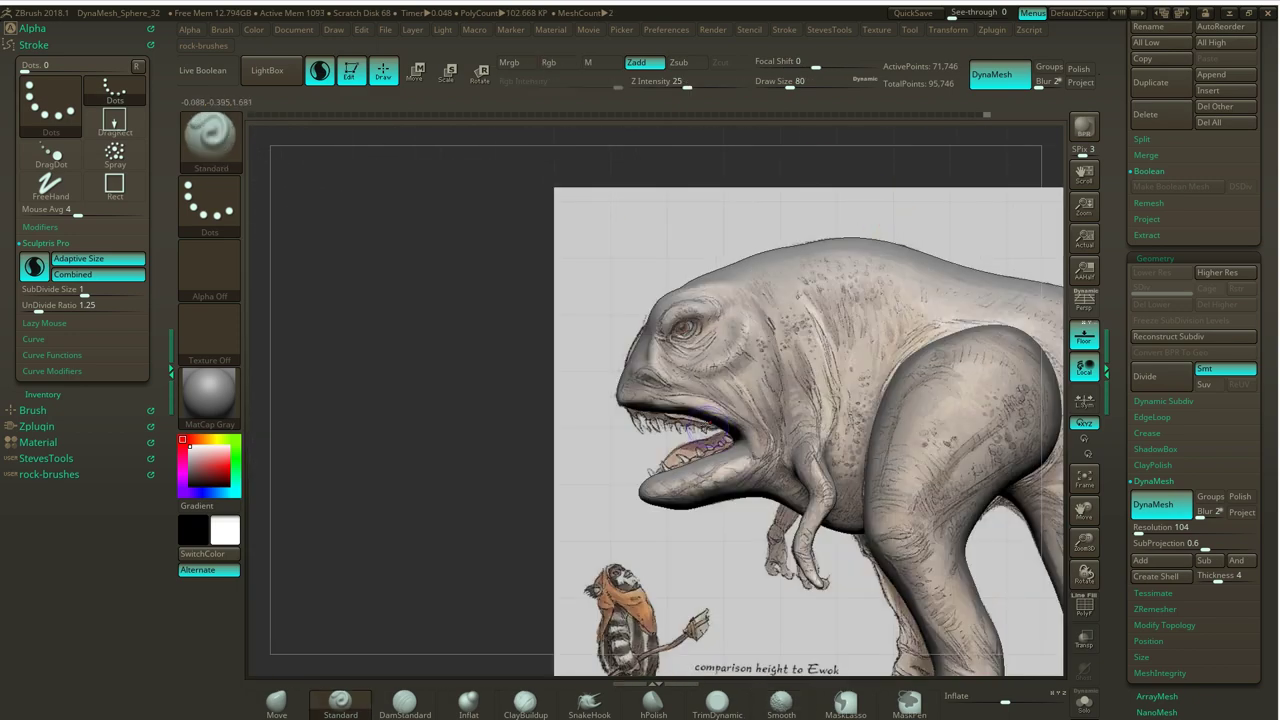
{"action": "mouse_move", "coordinate": [681, 408]}
{"action": "left_mouse_down"}
{"action": "mouse_move", "coordinate": [652, 403]}
{"action": "mouse_move", "coordinate": [722, 413]}
{"action": "mouse_move", "coordinate": [760, 450]}
{"action": "mouse_move", "coordinate": [708, 411]}
{"action": "mouse_move", "coordinate": [622, 398]}
{"action": "left_mouse_up"}
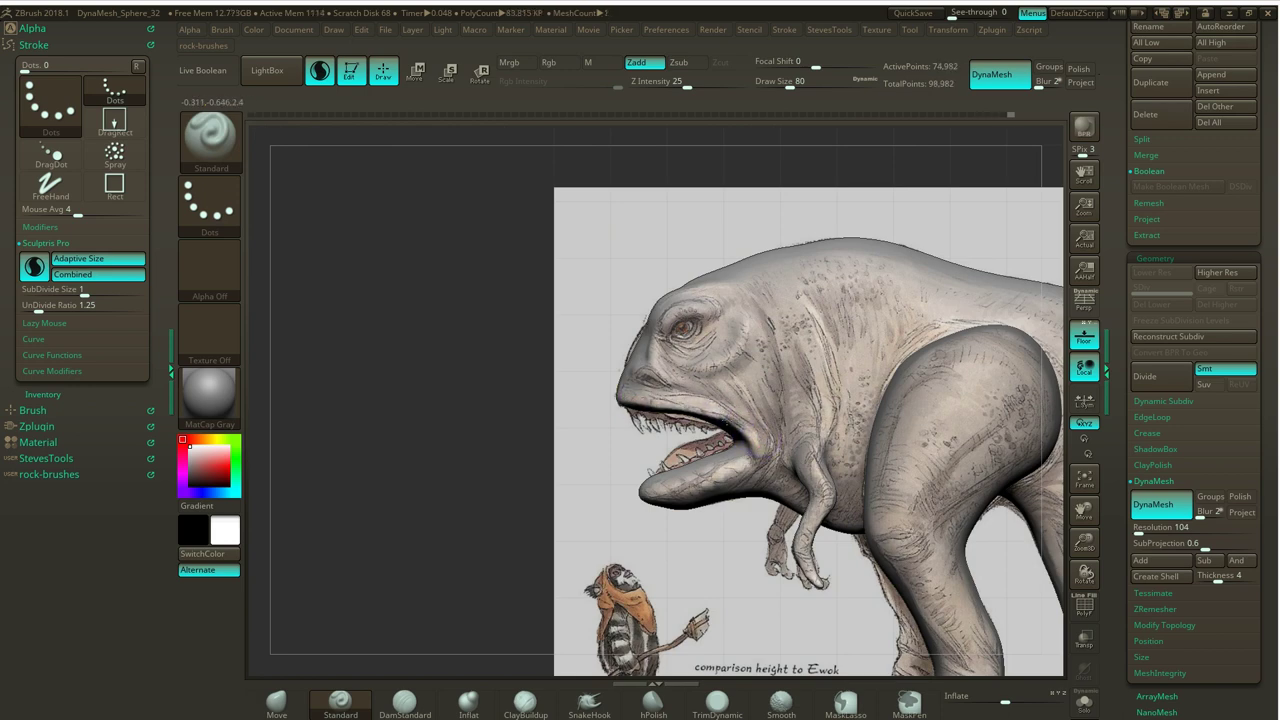
{"action": "left_click_drag", "start_coordinate": [741, 431], "coordinate": [757, 447]}
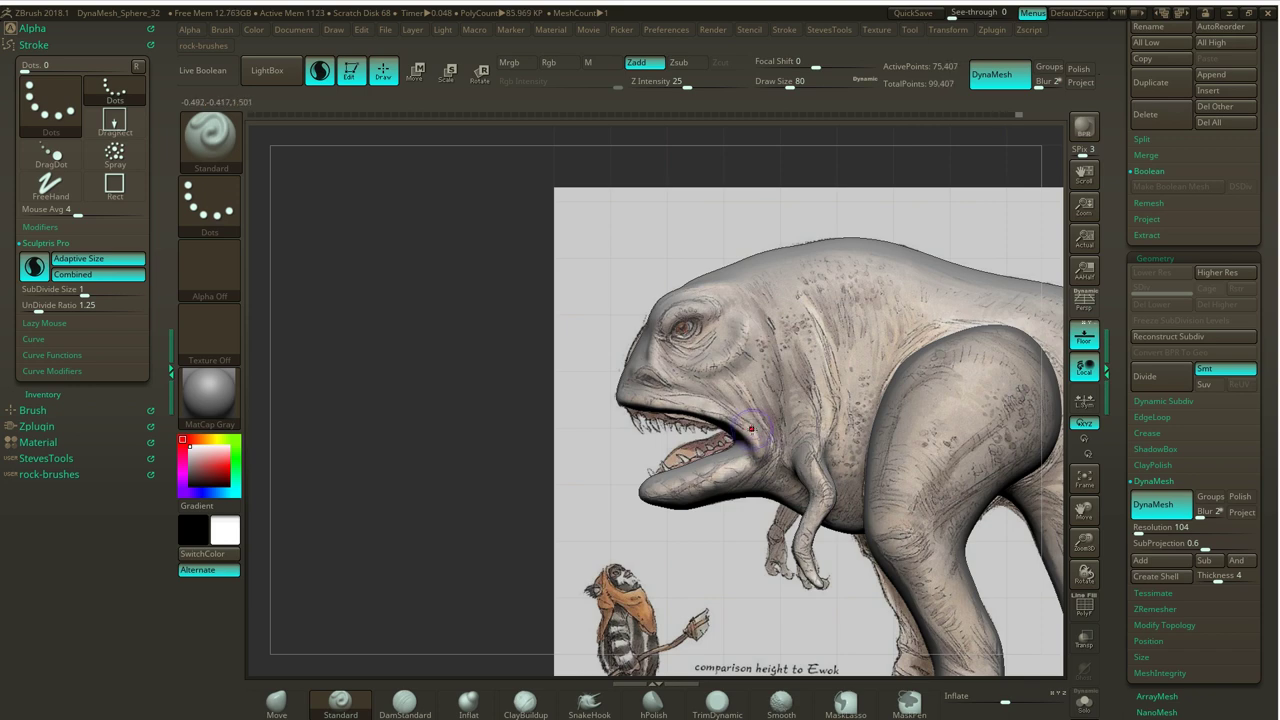
{"action": "left_click_drag", "start_coordinate": [720, 414], "coordinate": [617, 398]}
{"action": "left_click_drag", "start_coordinate": [742, 442], "coordinate": [700, 459]}
Smooth the corner of the mouth and add volume from it onto the lower lip with the Standard brush.
{"action": "left_click_drag", "start_coordinate": [380, 493], "coordinate": [555, 496]}
{"action": "right_click_drag", "start_coordinate": [899, 272], "coordinate": [777, 270]}
{"action": "left_click_drag", "start_coordinate": [938, 232], "coordinate": [880, 258]}
{"action": "left_click_drag", "start_coordinate": [713, 461], "coordinate": [731, 453], "text": "shift"}
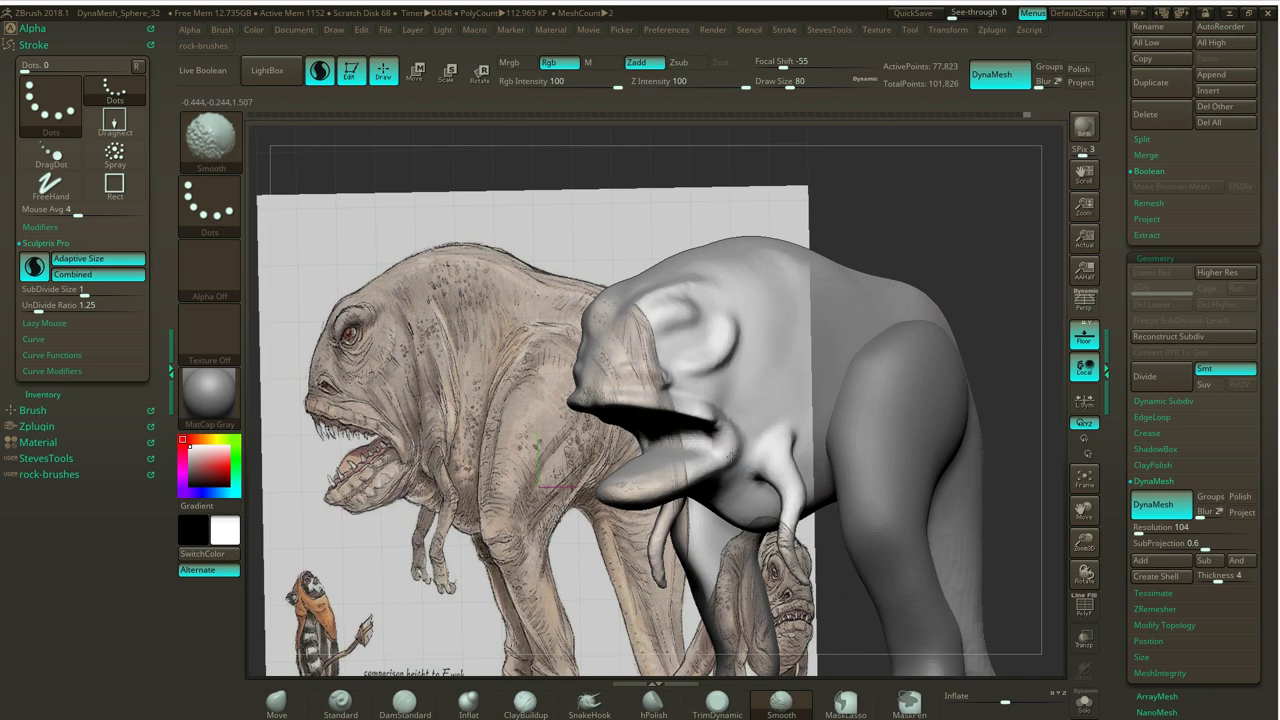
{"action": "left_click_drag", "start_coordinate": [726, 453], "coordinate": [732, 451], "text": "shift"}
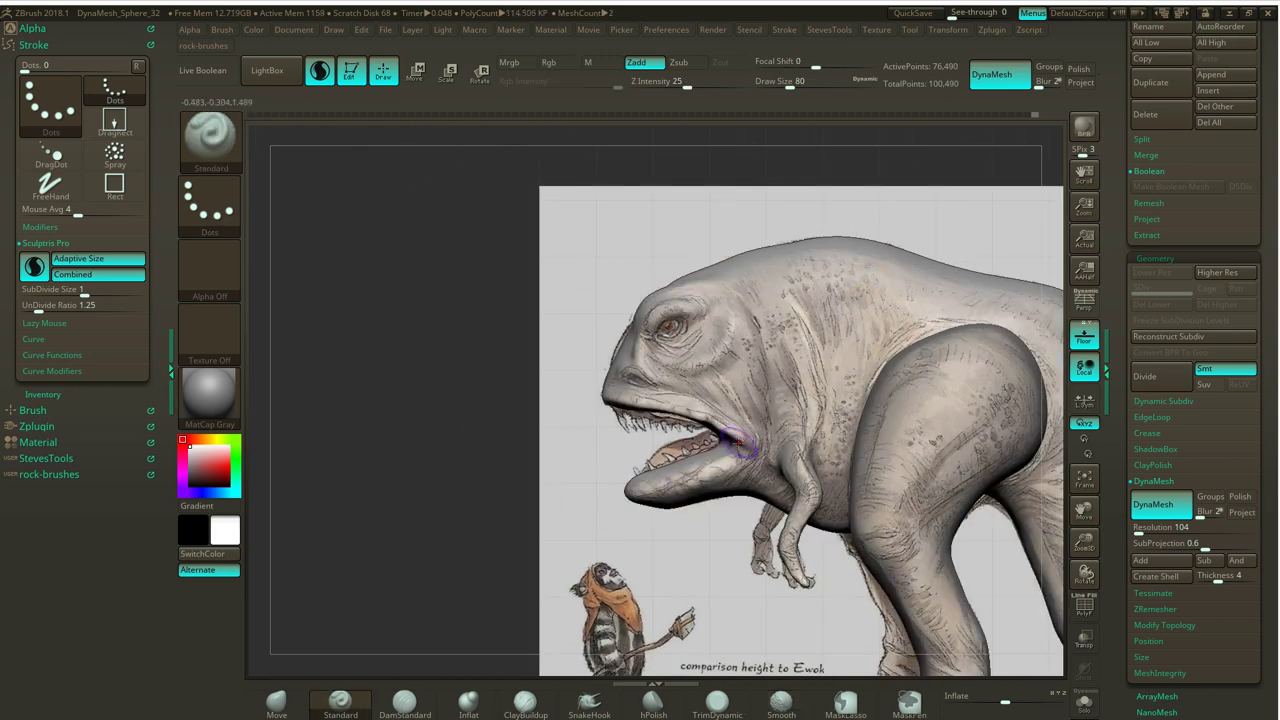
{"action": "mouse_move", "coordinate": [745, 443]}
{"action": "left_mouse_down"}
{"action": "mouse_move", "coordinate": [747, 456]}
{"action": "mouse_move", "coordinate": [706, 472]}
{"action": "left_mouse_up"}
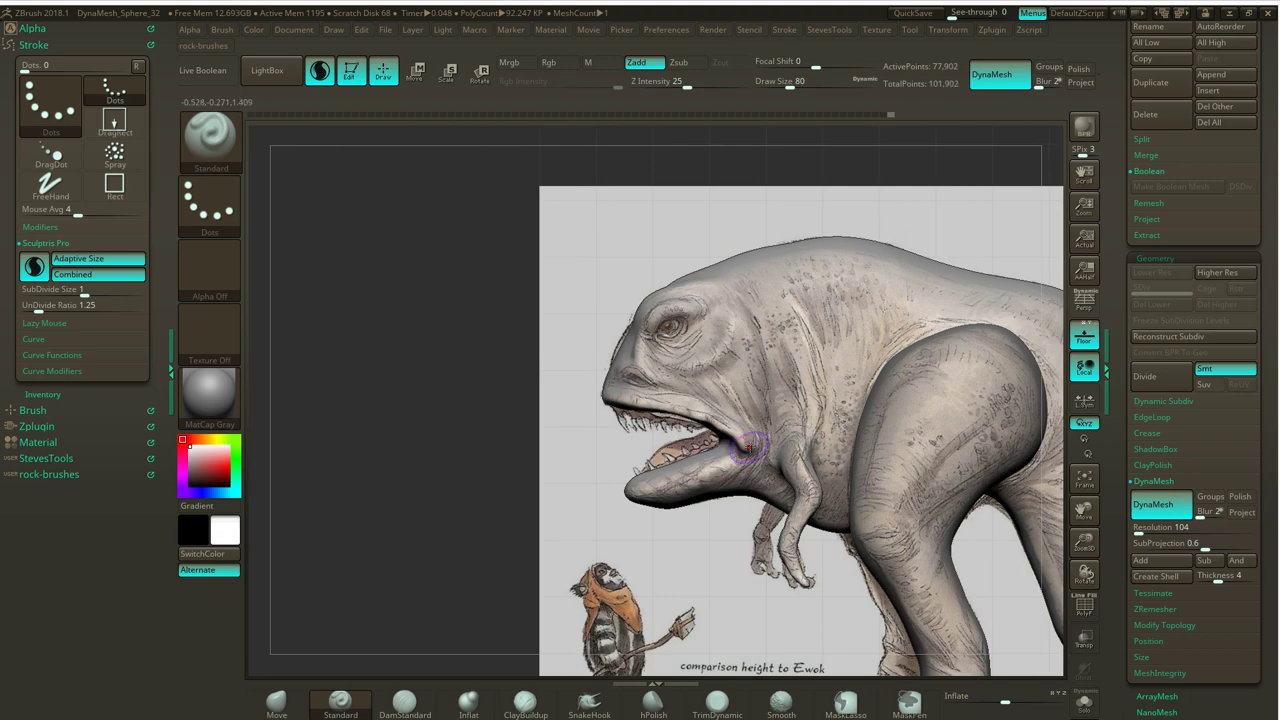
{"action": "left_click_drag", "start_coordinate": [455, 480], "coordinate": [537, 474]}
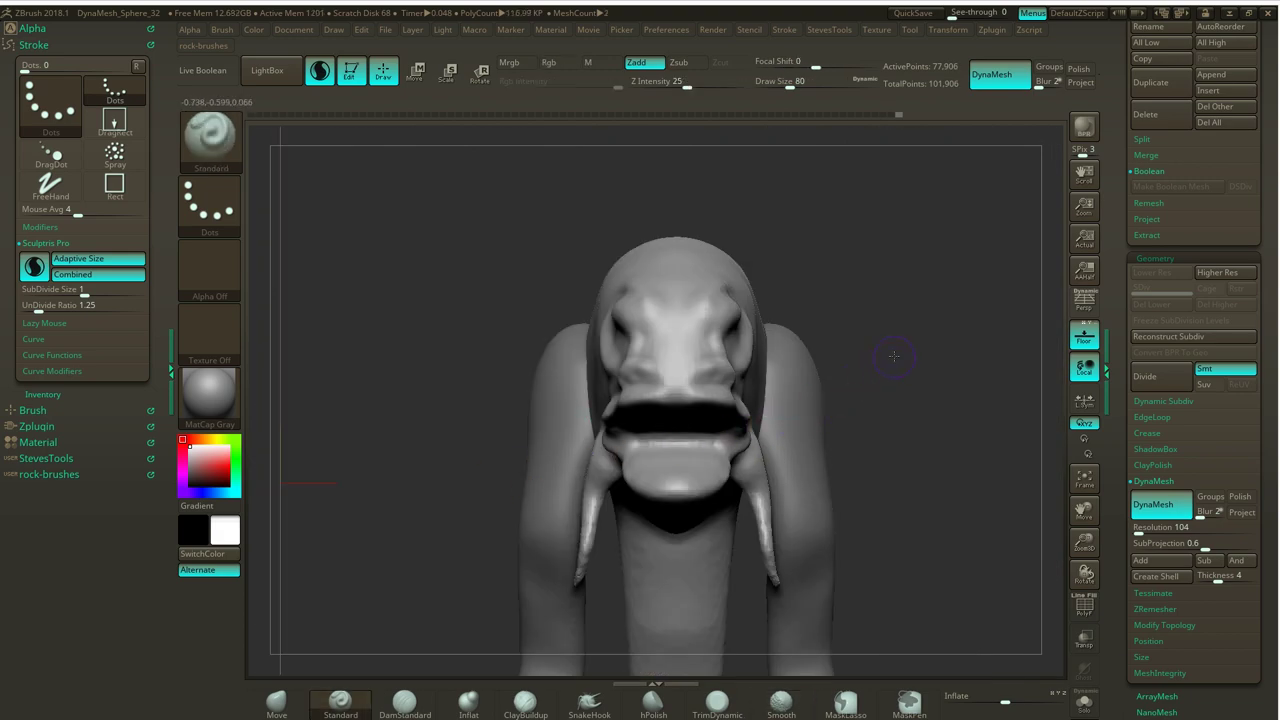
Add volume to the corner of the mouth with the Standard brush at draw size 80 and smooth the area just behind it.
{"action": "mouse_move", "coordinate": [894, 357]}
{"action": "left_mouse_down"}
{"action": "mouse_move", "coordinate": [840, 348]}
{"action": "mouse_move", "coordinate": [808, 365]}
{"action": "left_mouse_up"}
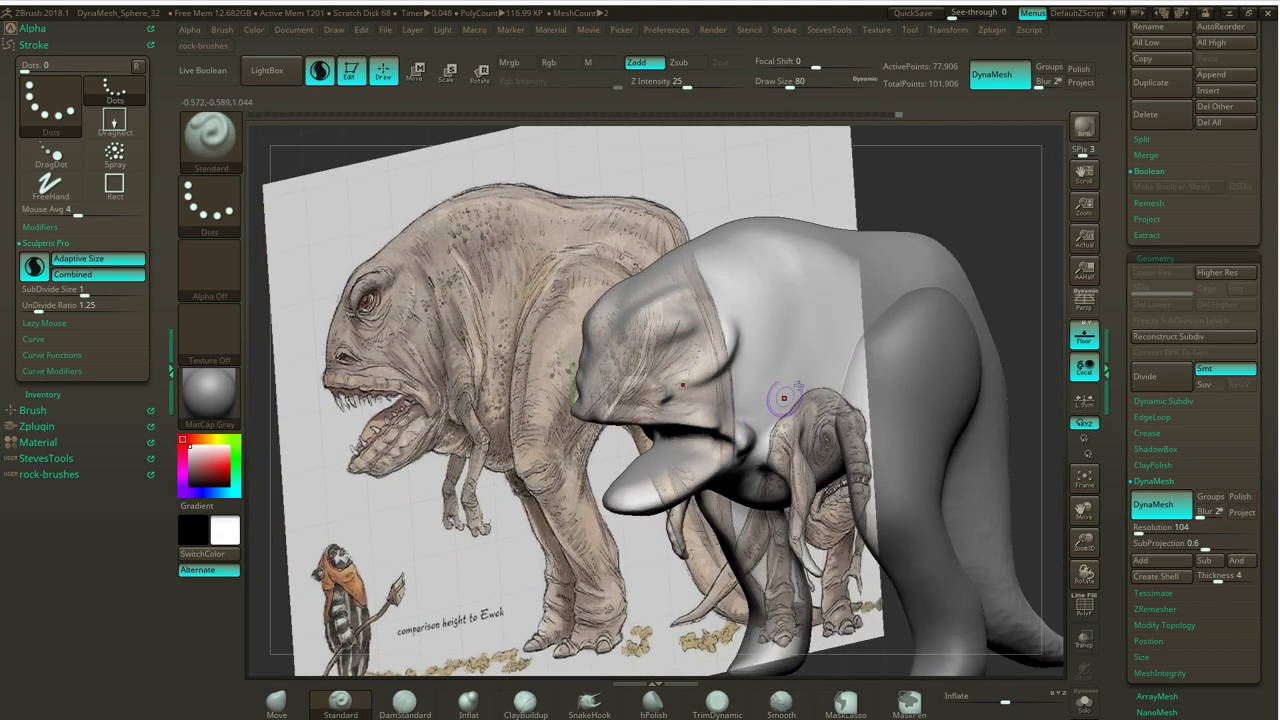
{"action": "left_click_drag", "start_coordinate": [715, 429], "coordinate": [731, 430]}
{"action": "left_click_drag", "start_coordinate": [960, 209], "coordinate": [868, 240]}
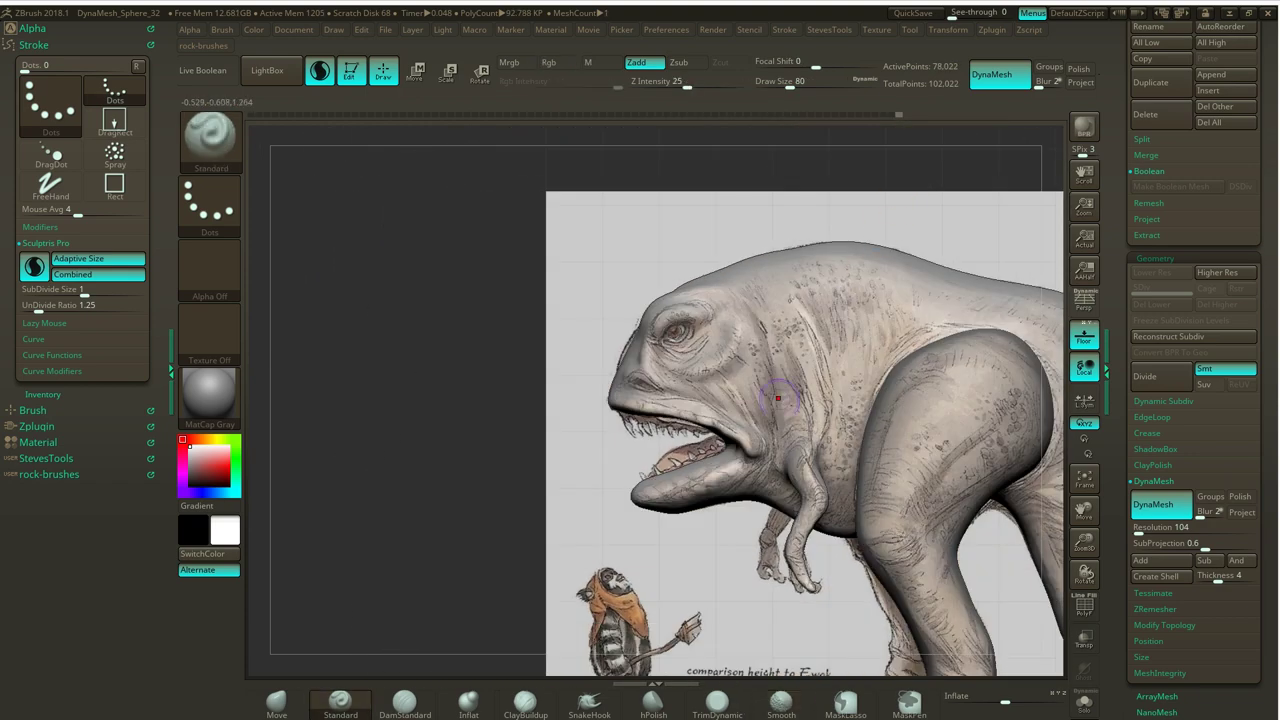
{"action": "left_click_drag", "start_coordinate": [738, 456], "coordinate": [755, 460], "text": "shift"}
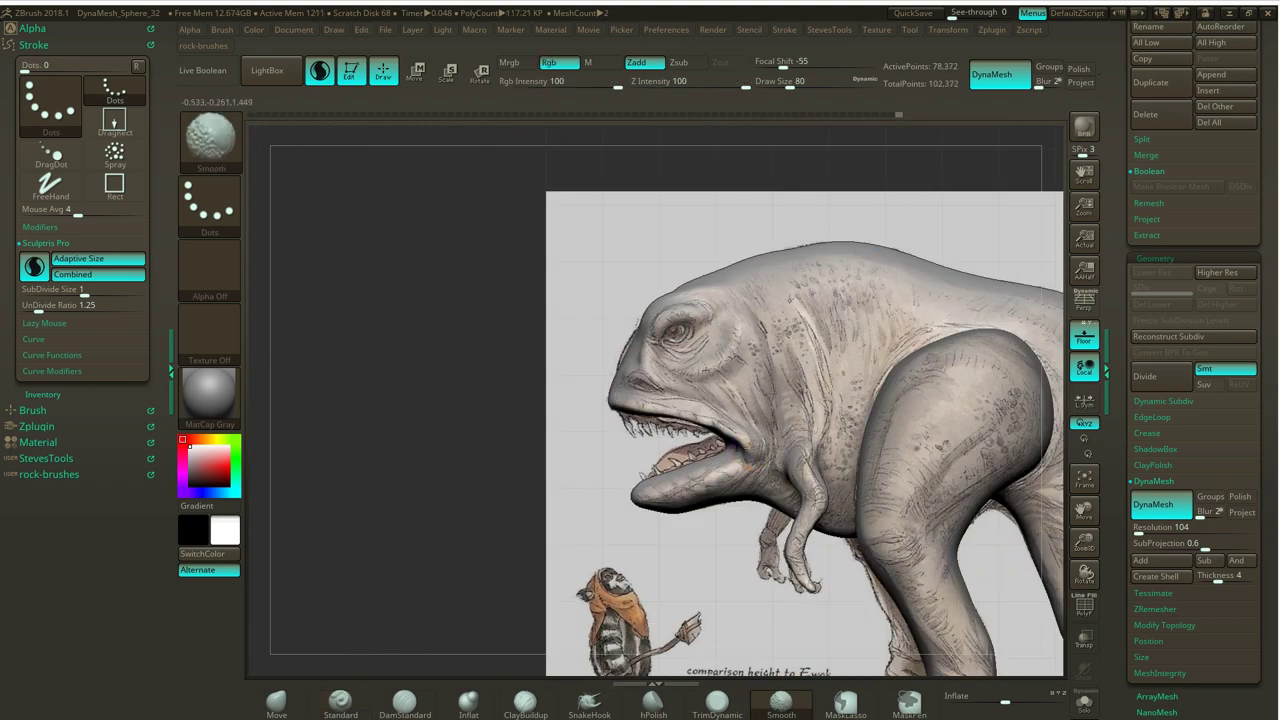
Reshape the side of the lower jaw and the inner mouth corner with the Move brush at draw size 187.
{"action": "left_click_drag", "start_coordinate": [468, 489], "coordinate": [590, 484]}
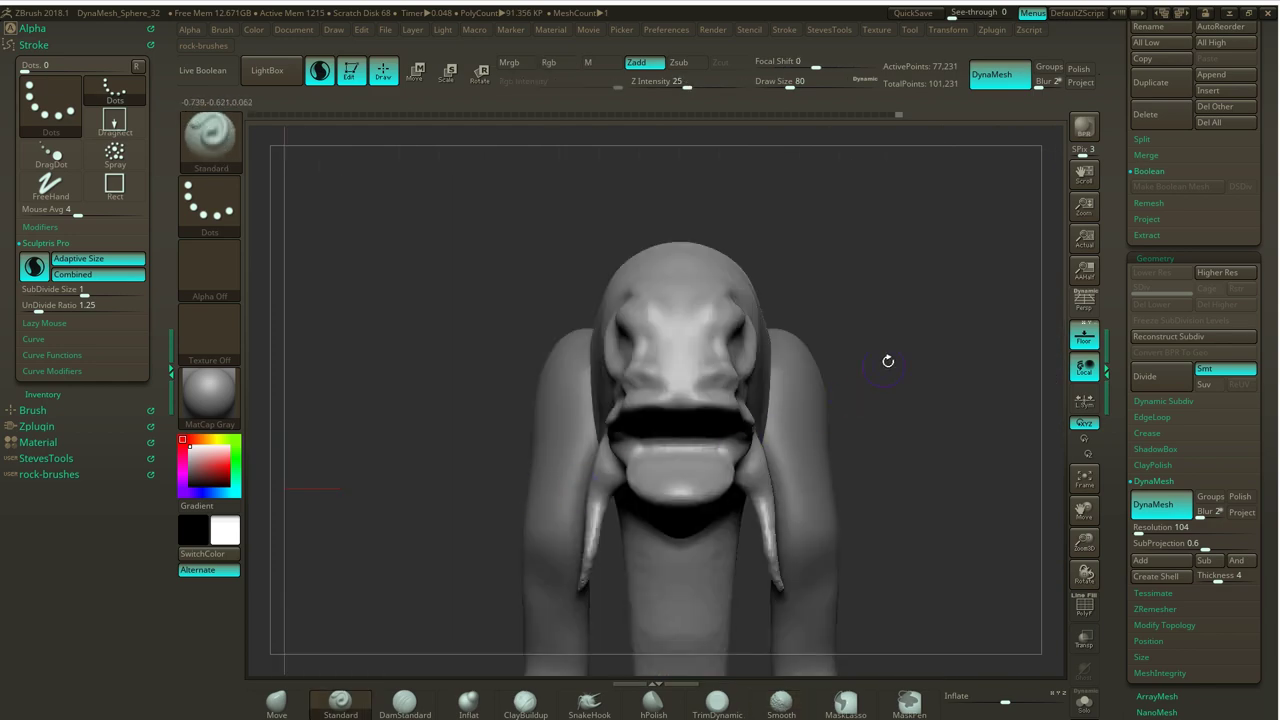
{"action": "left_click_drag", "start_coordinate": [874, 398], "coordinate": [818, 430]}
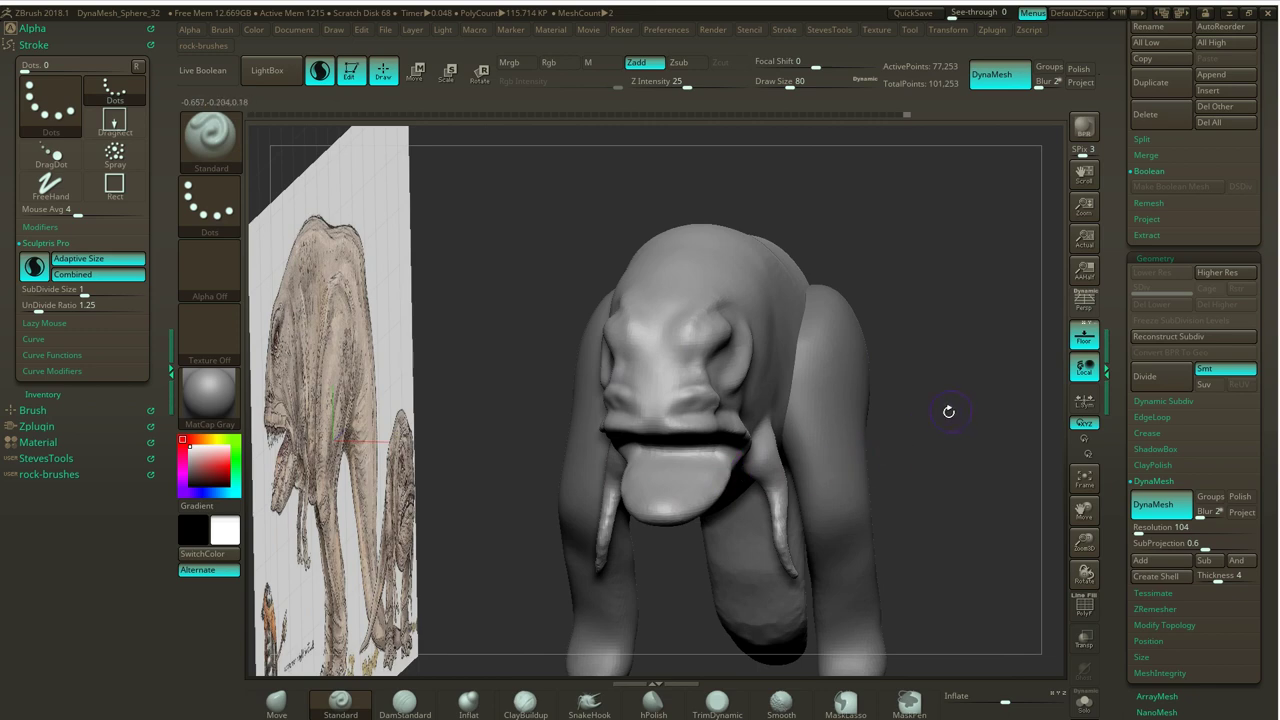
{"action": "left_click", "coordinate": [281, 698]}
{"action": "key", "text": "s"}
{"action": "left_click_drag", "start_coordinate": [902, 357], "coordinate": [918, 361]}
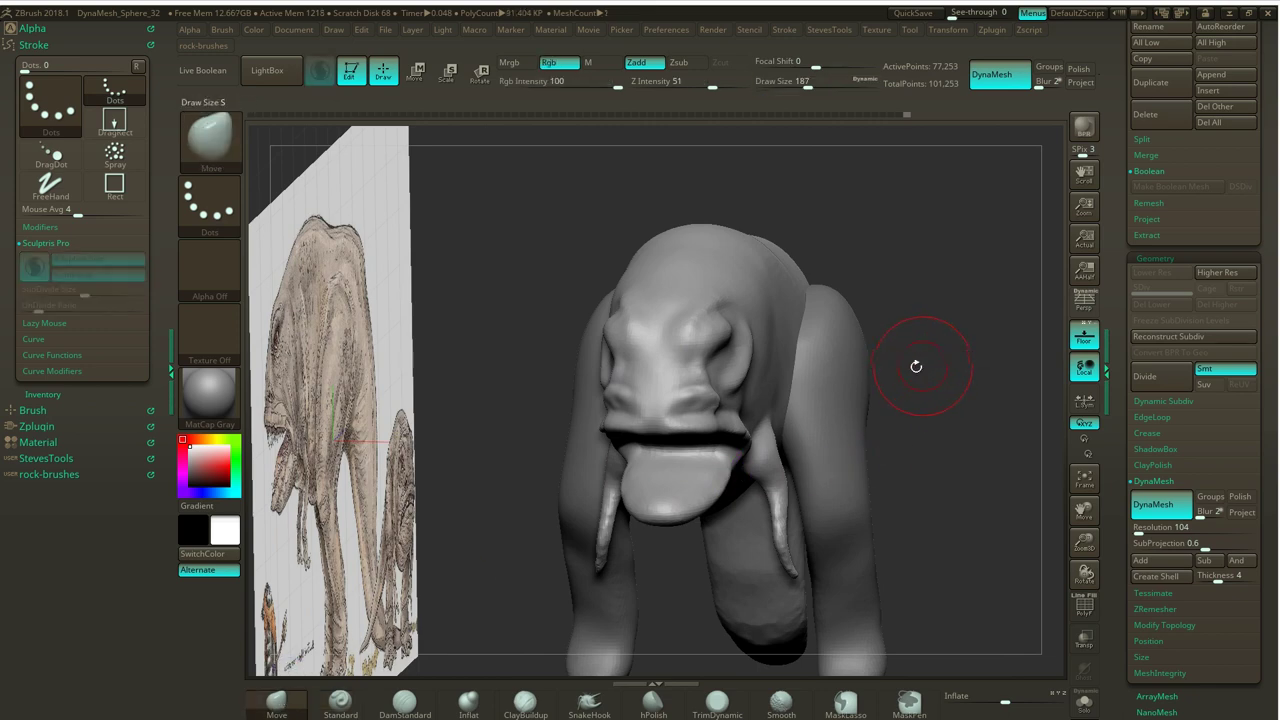
{"action": "mouse_move", "coordinate": [718, 488]}
{"action": "left_mouse_down"}
{"action": "mouse_move", "coordinate": [660, 525]}
{"action": "mouse_move", "coordinate": [640, 515]}
{"action": "left_mouse_up"}
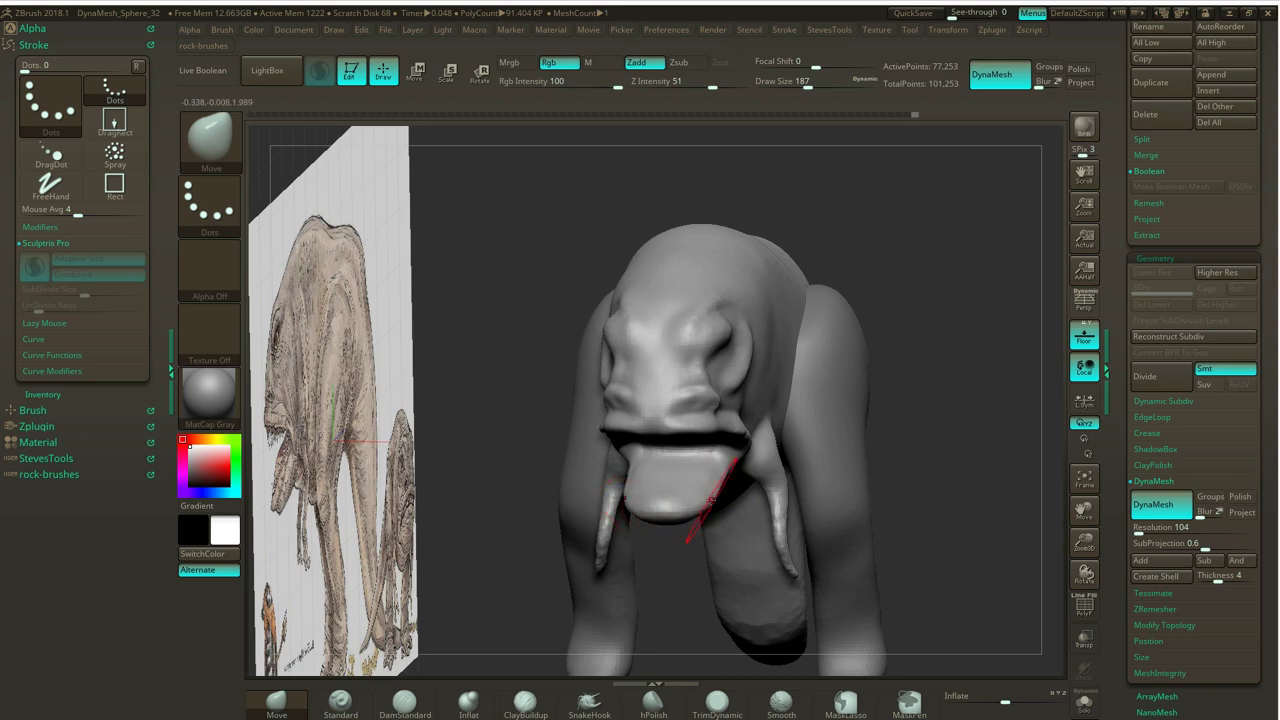
{"action": "left_click_drag", "start_coordinate": [896, 309], "coordinate": [790, 325]}
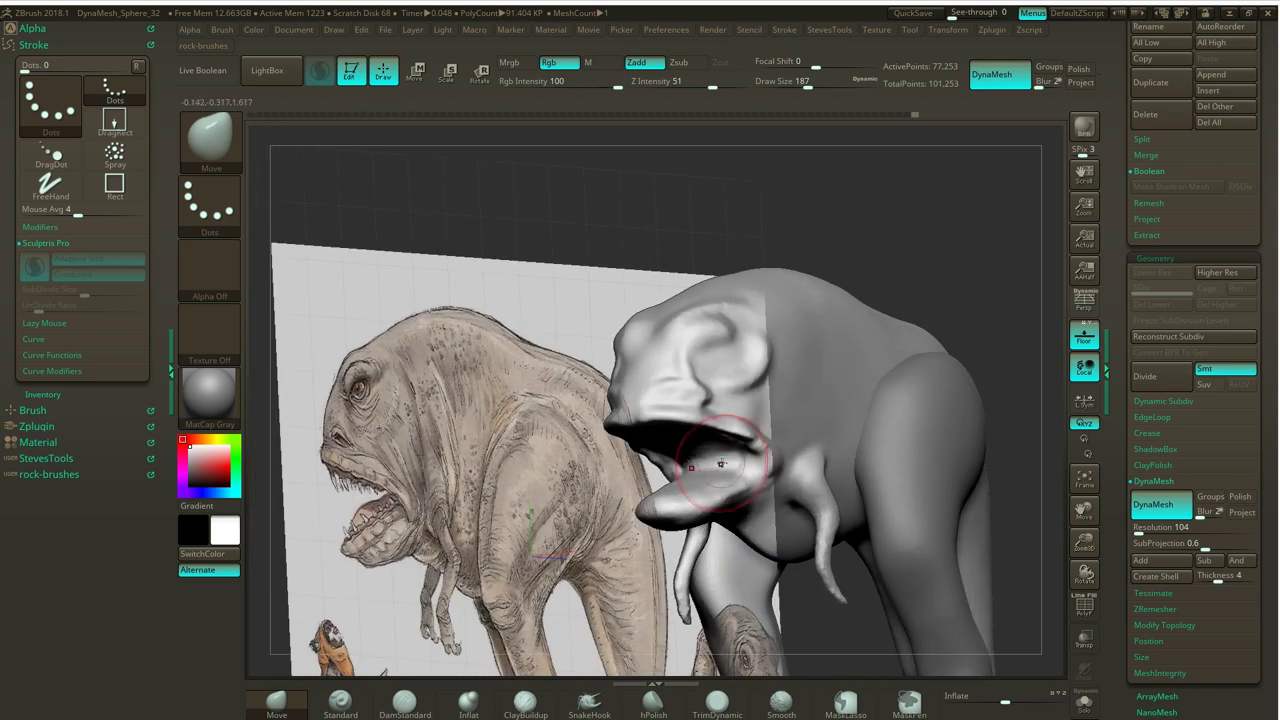
{"action": "mouse_move", "coordinate": [721, 464]}
{"action": "left_mouse_down"}
{"action": "mouse_move", "coordinate": [747, 455]}
{"action": "mouse_move", "coordinate": [745, 443]}
{"action": "mouse_move", "coordinate": [726, 446]}
{"action": "left_mouse_up"}
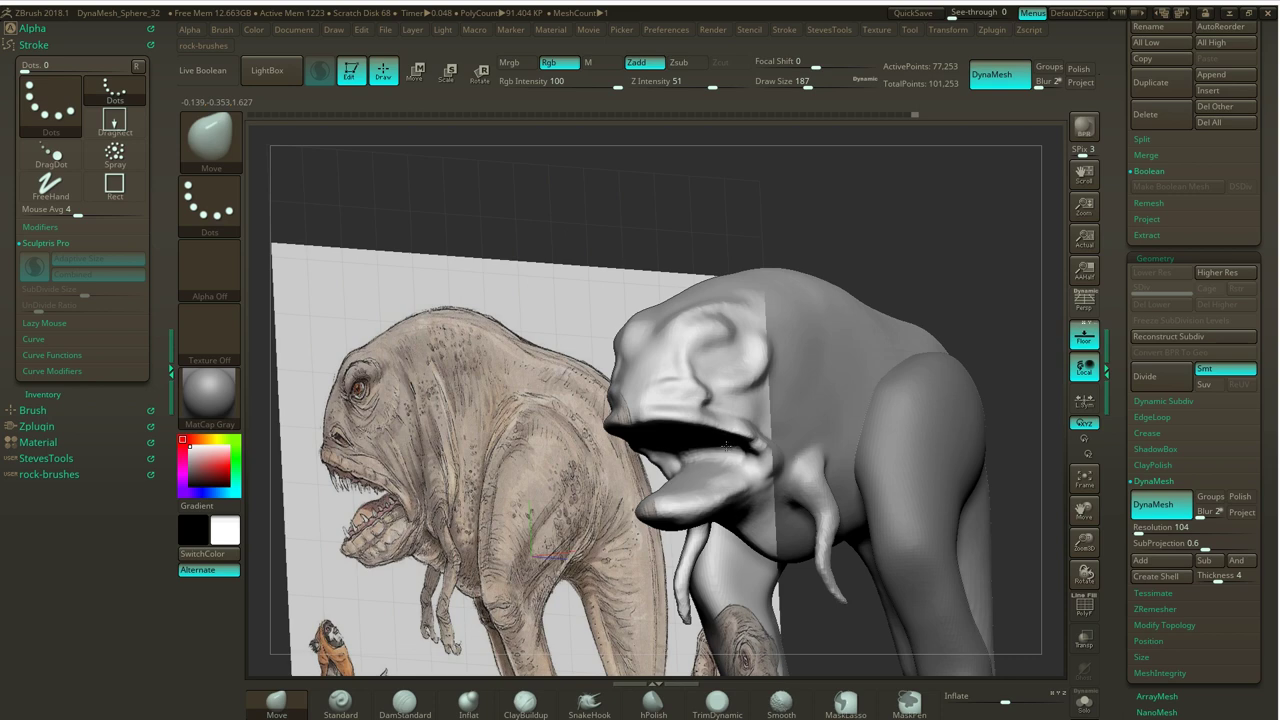
Turn off Sculptris Pro and carve the mouth cavity with the Standard brush at draw size 172, remeshing with DynaMesh and smoothing it.
{"action": "left_click", "coordinate": [340, 700]}
{"action": "key", "text": "s"}
{"action": "left_click_drag", "start_coordinate": [876, 244], "coordinate": [924, 240]}
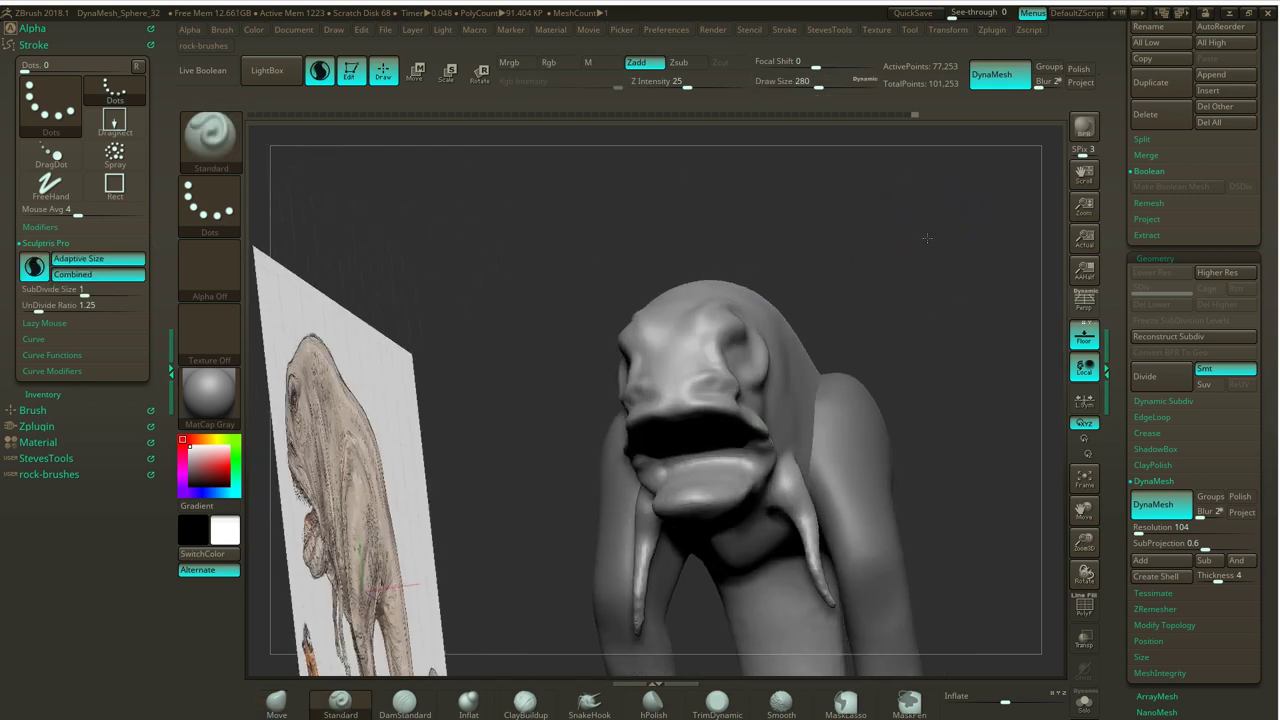
{"action": "left_click_drag", "start_coordinate": [692, 459], "coordinate": [766, 434]}
{"action": "key", "text": "ctrl+z"}
{"action": "left_click", "coordinate": [322, 72]}
{"action": "key", "text": "s"}
{"action": "left_click_drag", "start_coordinate": [889, 308], "coordinate": [876, 308]}
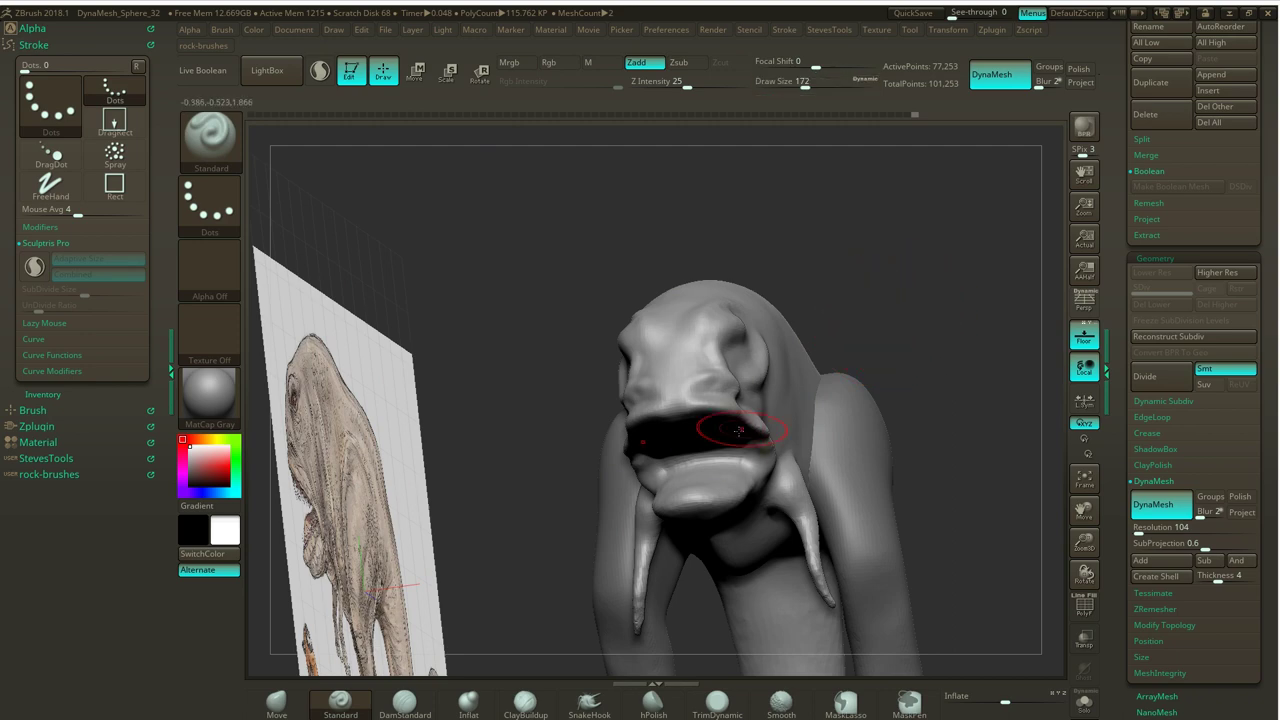
{"action": "mouse_move", "coordinate": [730, 461]}
{"action": "left_mouse_down"}
{"action": "mouse_move", "coordinate": [686, 466]}
{"action": "mouse_move", "coordinate": [722, 458]}
{"action": "mouse_move", "coordinate": [690, 465]}
{"action": "mouse_move", "coordinate": [712, 454]}
{"action": "left_mouse_up"}
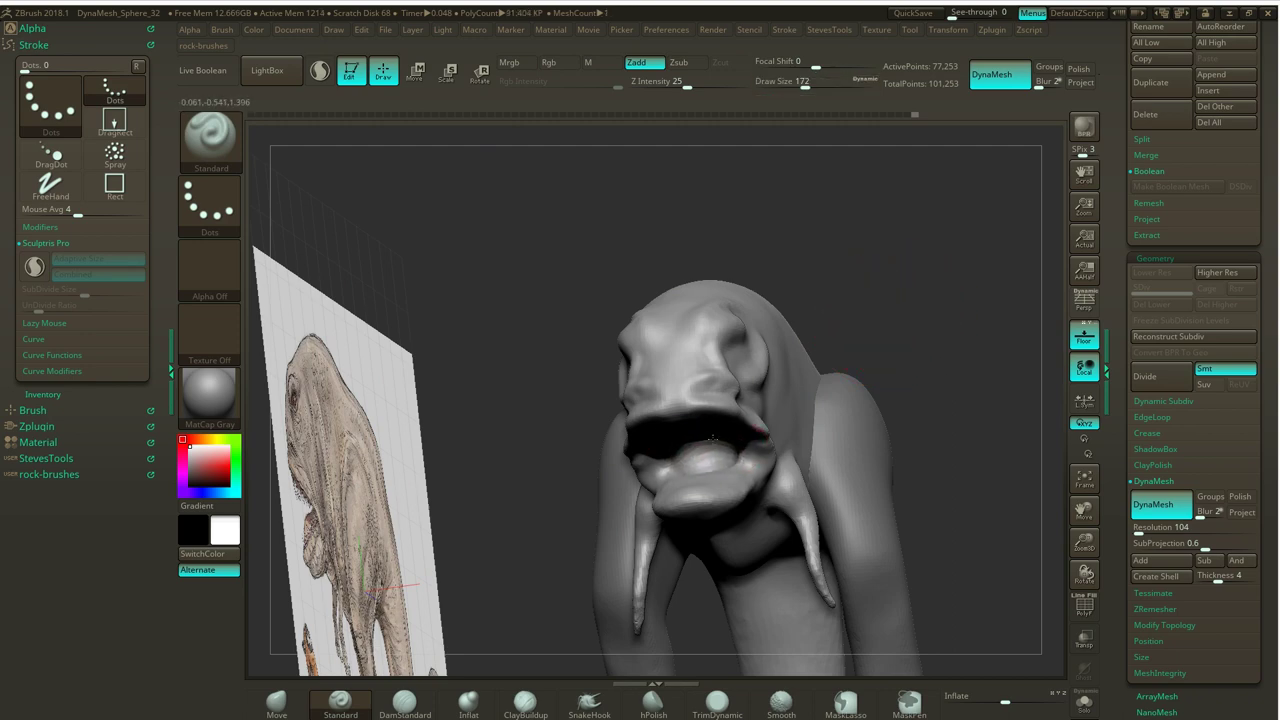
{"action": "left_click_drag", "start_coordinate": [880, 335], "coordinate": [900, 360], "text": "ctrl"}
{"action": "mouse_move", "coordinate": [736, 460]}
{"action": "left_mouse_down", "text": "shift"}
{"action": "mouse_move", "coordinate": [711, 457]}
{"action": "mouse_move", "coordinate": [738, 466]}
{"action": "left_mouse_up", "text": "shift"}
Hollow the back and roof of the mouth further with the Standard brush, remeshing with DynaMesh and smoothing the inner surface.
{"action": "mouse_move", "coordinate": [922, 285]}
{"action": "left_mouse_down"}
{"action": "mouse_move", "coordinate": [874, 275]}
{"action": "mouse_move", "coordinate": [920, 243]}
{"action": "mouse_move", "coordinate": [880, 312]}
{"action": "left_mouse_up"}
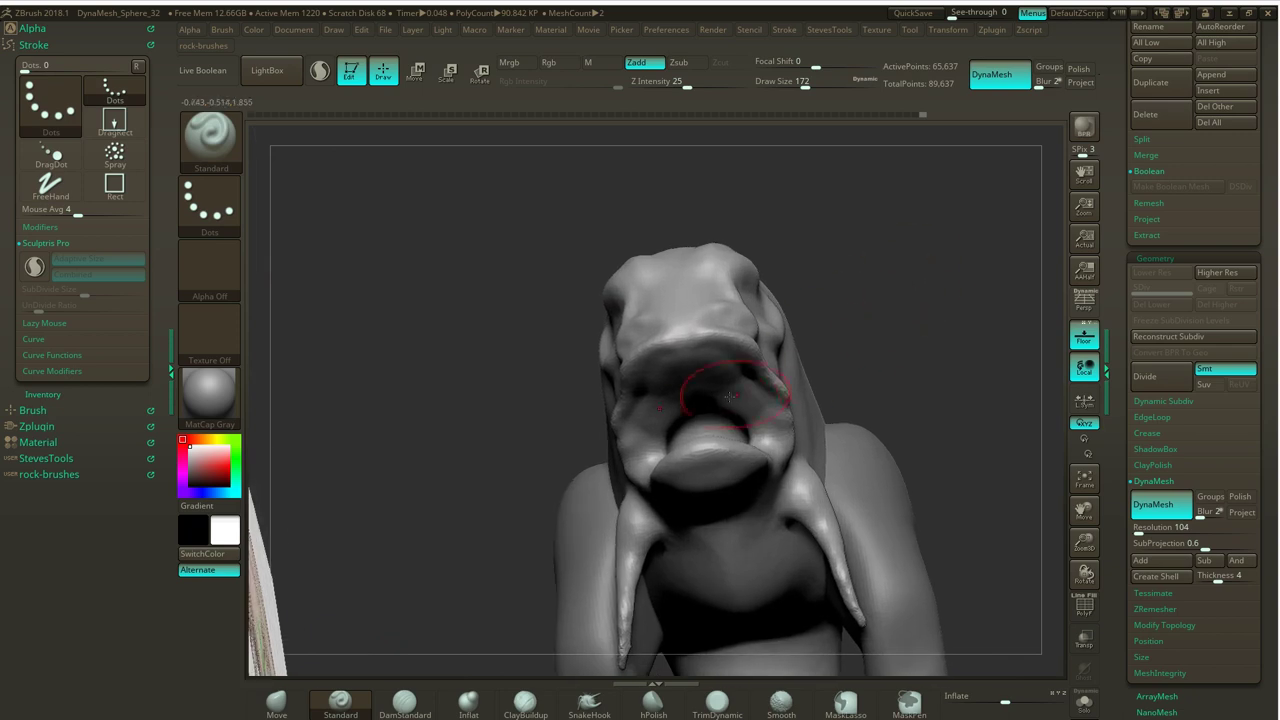
{"action": "left_click_drag", "start_coordinate": [730, 397], "coordinate": [664, 422]}
{"action": "left_click_drag", "start_coordinate": [868, 302], "coordinate": [976, 194], "text": "ctrl"}
{"action": "left_click_drag", "start_coordinate": [722, 402], "coordinate": [680, 420], "text": "shift"}
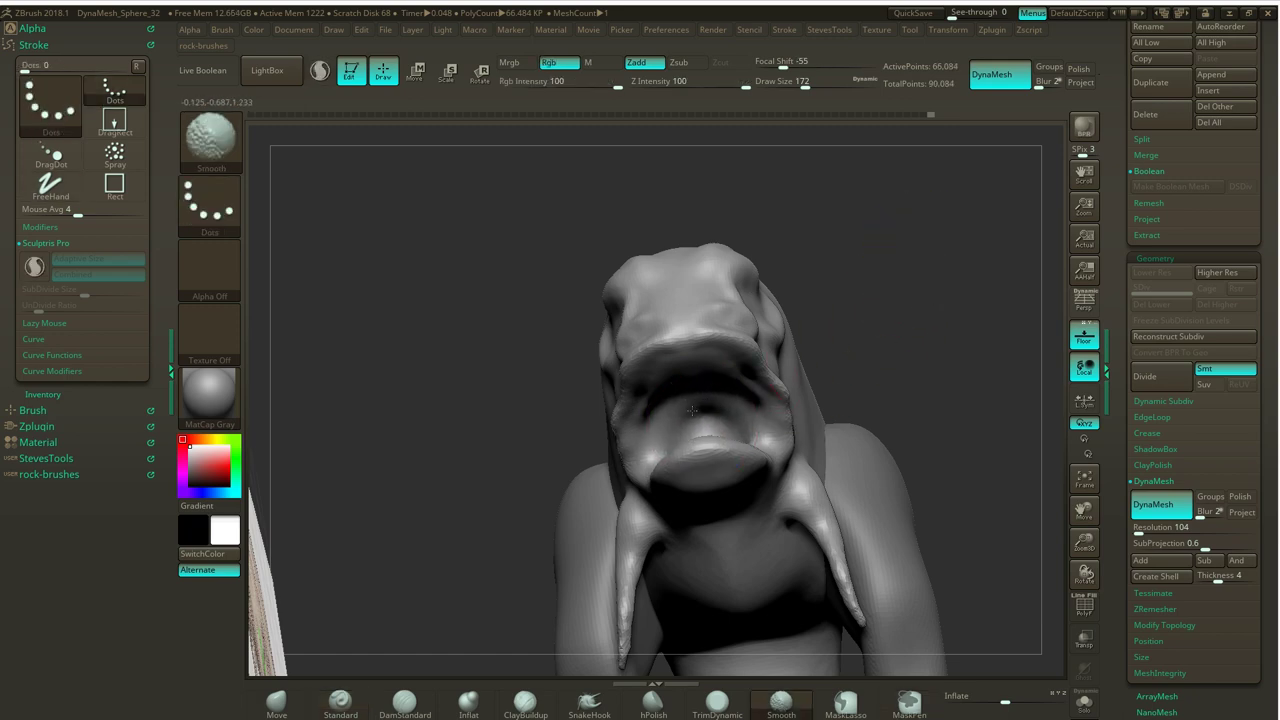
{"action": "left_click_drag", "start_coordinate": [747, 409], "coordinate": [724, 416], "text": "shift"}
{"action": "mouse_move", "coordinate": [916, 283]}
{"action": "left_mouse_down"}
{"action": "mouse_move", "coordinate": [812, 330]}
{"action": "mouse_move", "coordinate": [918, 341]}
{"action": "mouse_move", "coordinate": [815, 340]}
{"action": "mouse_move", "coordinate": [960, 307]}
{"action": "mouse_move", "coordinate": [902, 322]}
{"action": "mouse_move", "coordinate": [926, 316]}
{"action": "mouse_move", "coordinate": [1005, 221]}
{"action": "left_mouse_up"}
{"action": "left_click_drag", "start_coordinate": [744, 400], "coordinate": [748, 408]}
{"action": "left_click_drag", "start_coordinate": [985, 234], "coordinate": [1008, 262], "text": "ctrl"}
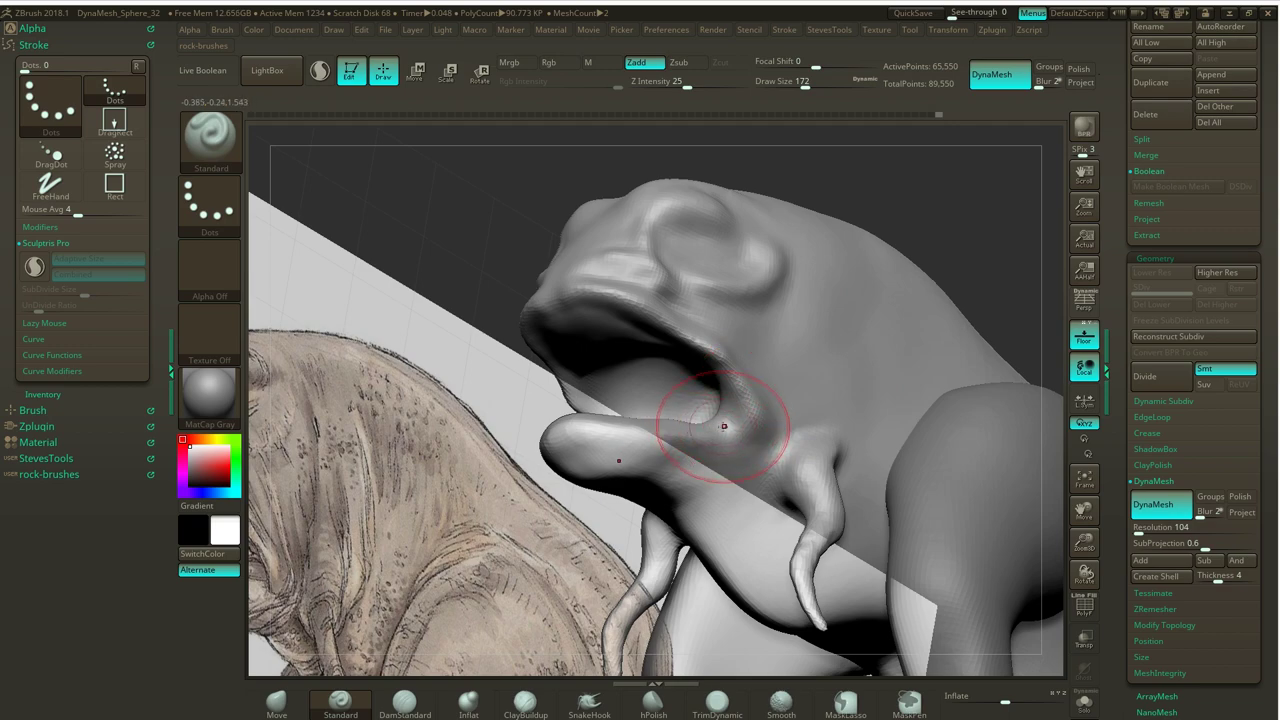
Adjust the upper lip edge and the mouth corner with the Move brush at draw size 172, comparing them with the side-view drawing.
{"action": "left_click_drag", "start_coordinate": [963, 241], "coordinate": [935, 306]}
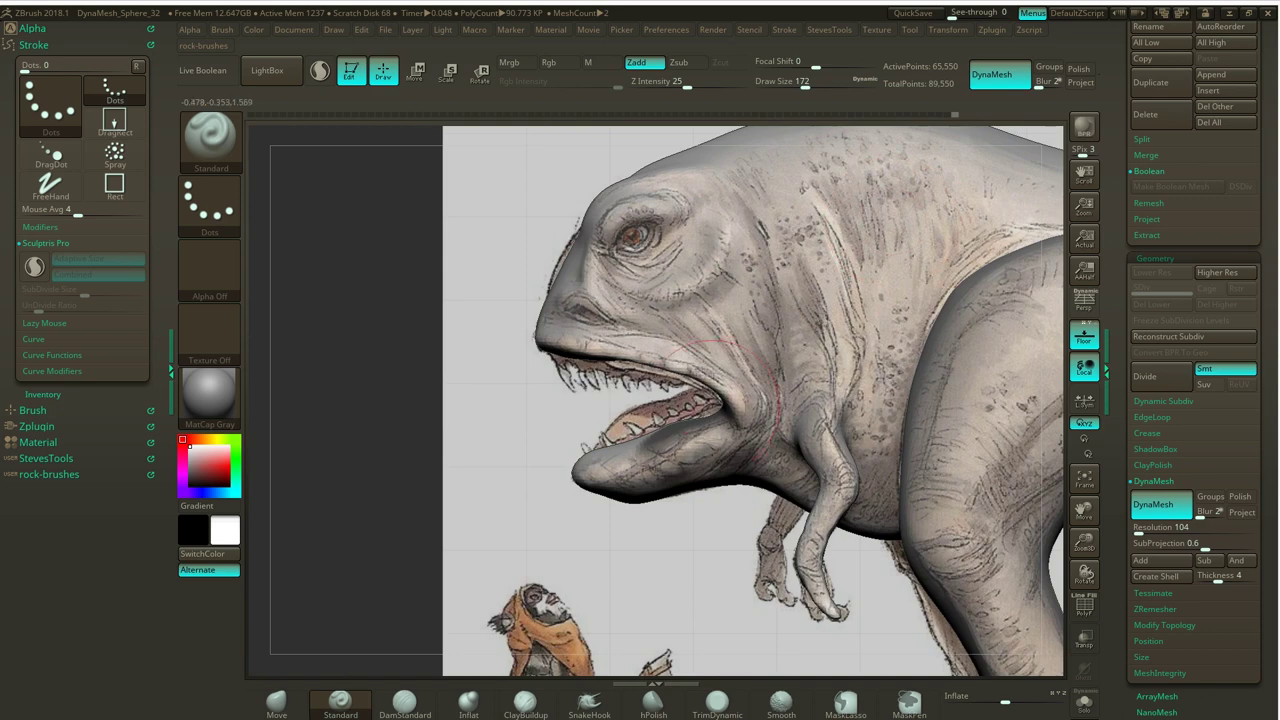
{"action": "left_click", "coordinate": [283, 703]}
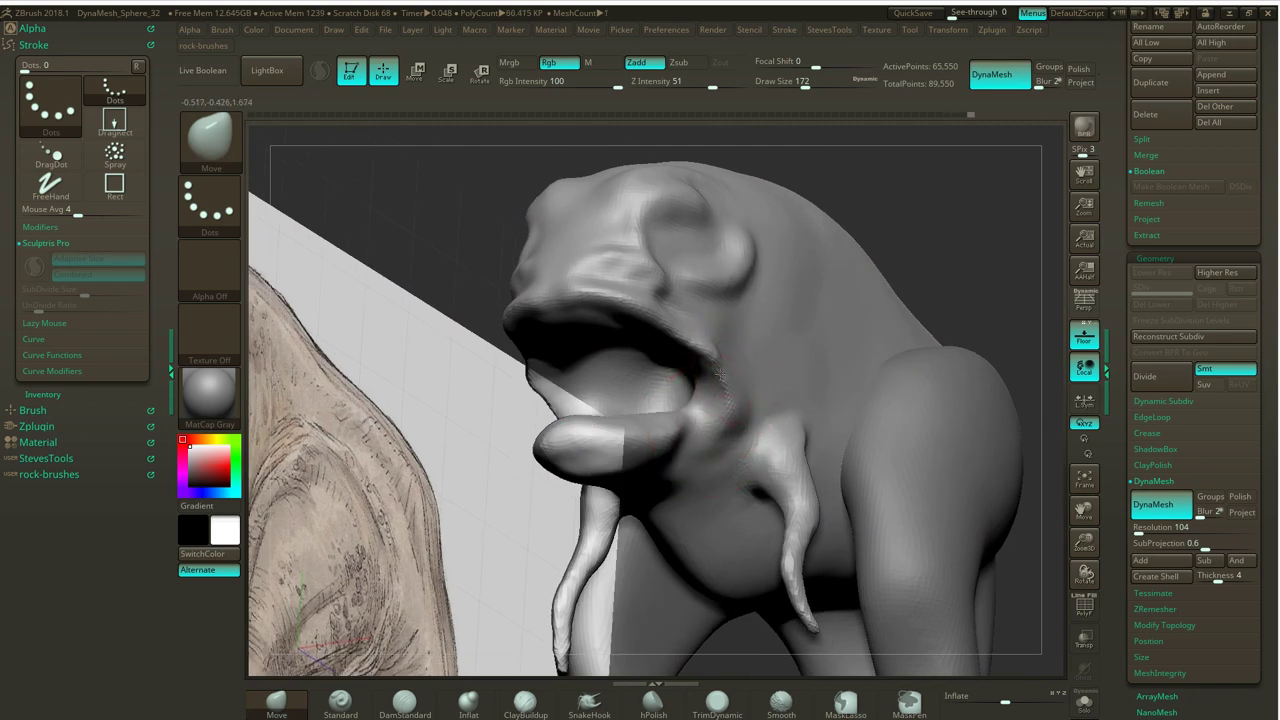
{"action": "left_click_drag", "start_coordinate": [675, 338], "coordinate": [666, 331]}
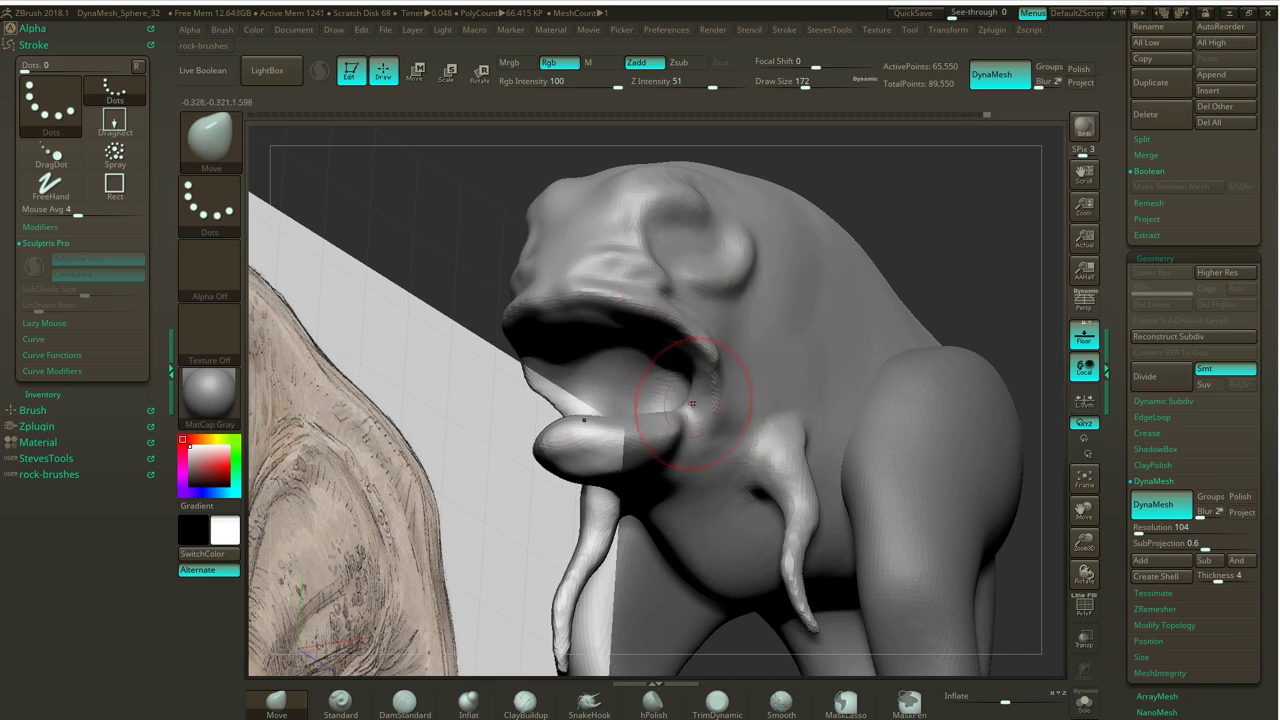
{"action": "mouse_move", "coordinate": [692, 404]}
{"action": "left_mouse_down"}
{"action": "mouse_move", "coordinate": [718, 413]}
{"action": "mouse_move", "coordinate": [698, 415]}
{"action": "left_mouse_up"}
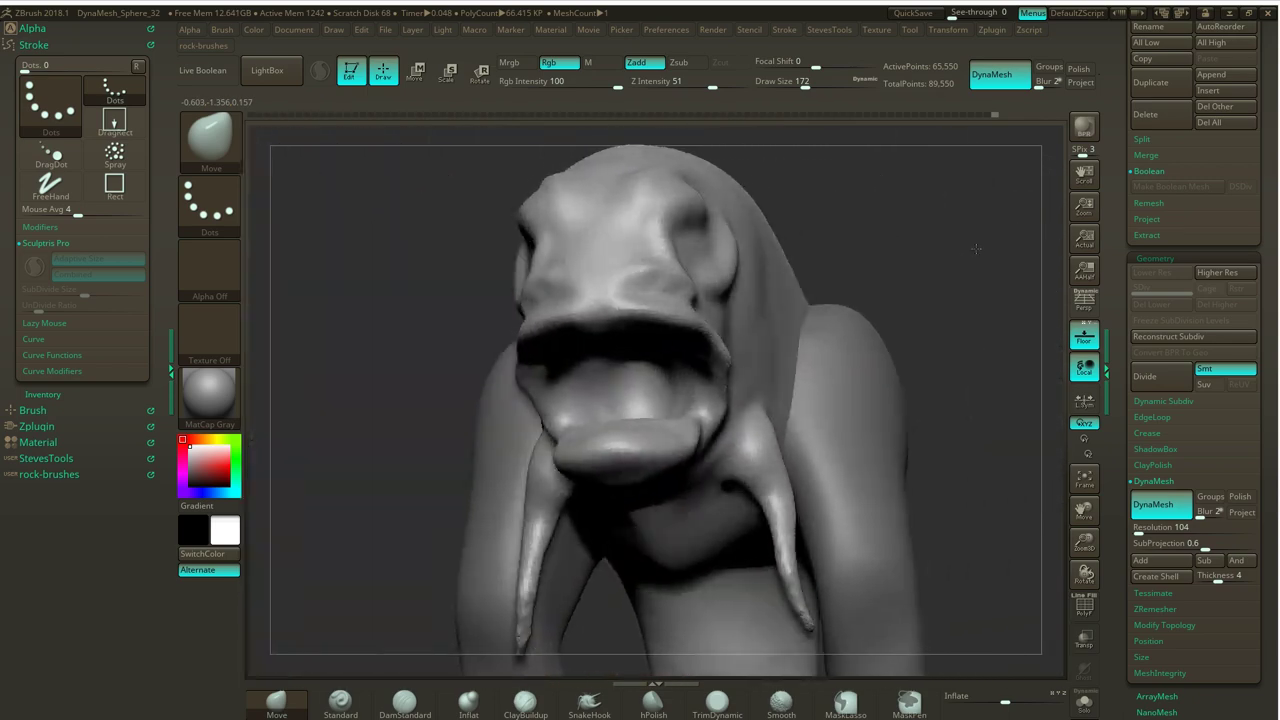
{"action": "left_click_drag", "start_coordinate": [850, 286], "coordinate": [906, 286]}
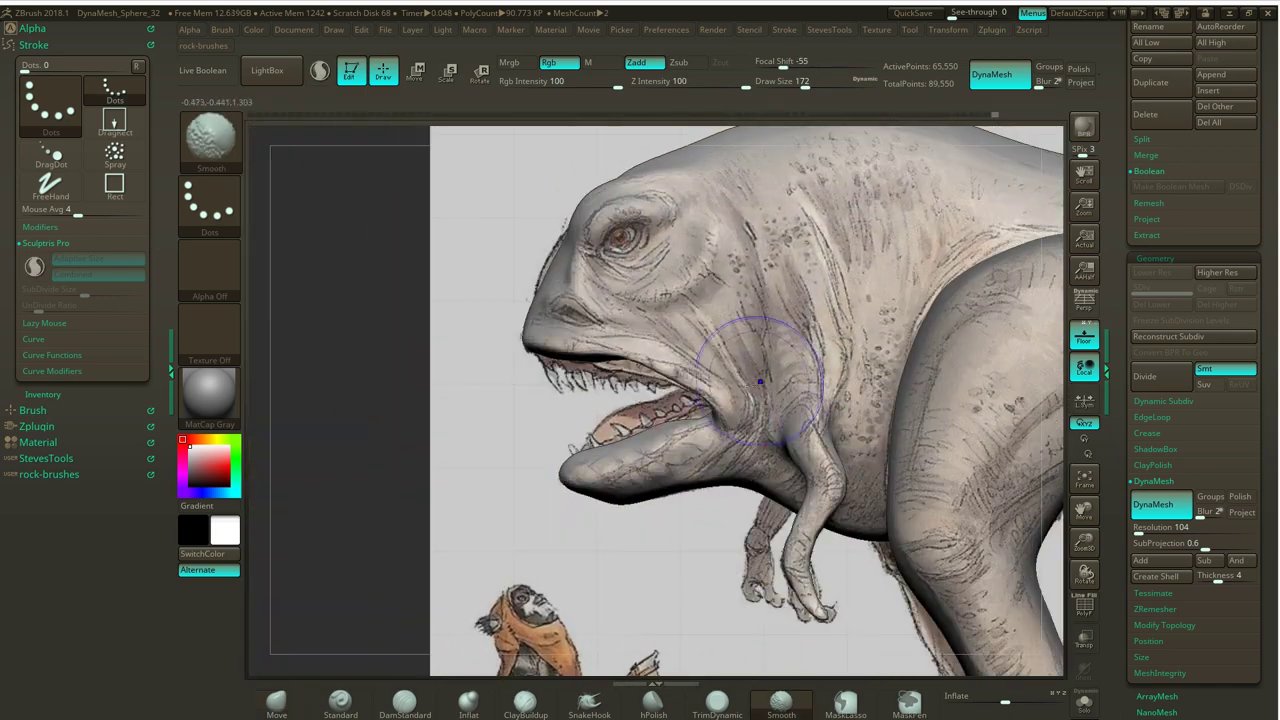
{"action": "mouse_move", "coordinate": [695, 364]}
{"action": "left_mouse_down"}
{"action": "mouse_move", "coordinate": [622, 353]}
{"action": "mouse_move", "coordinate": [606, 368]}
{"action": "mouse_move", "coordinate": [490, 330]}
{"action": "left_mouse_up"}
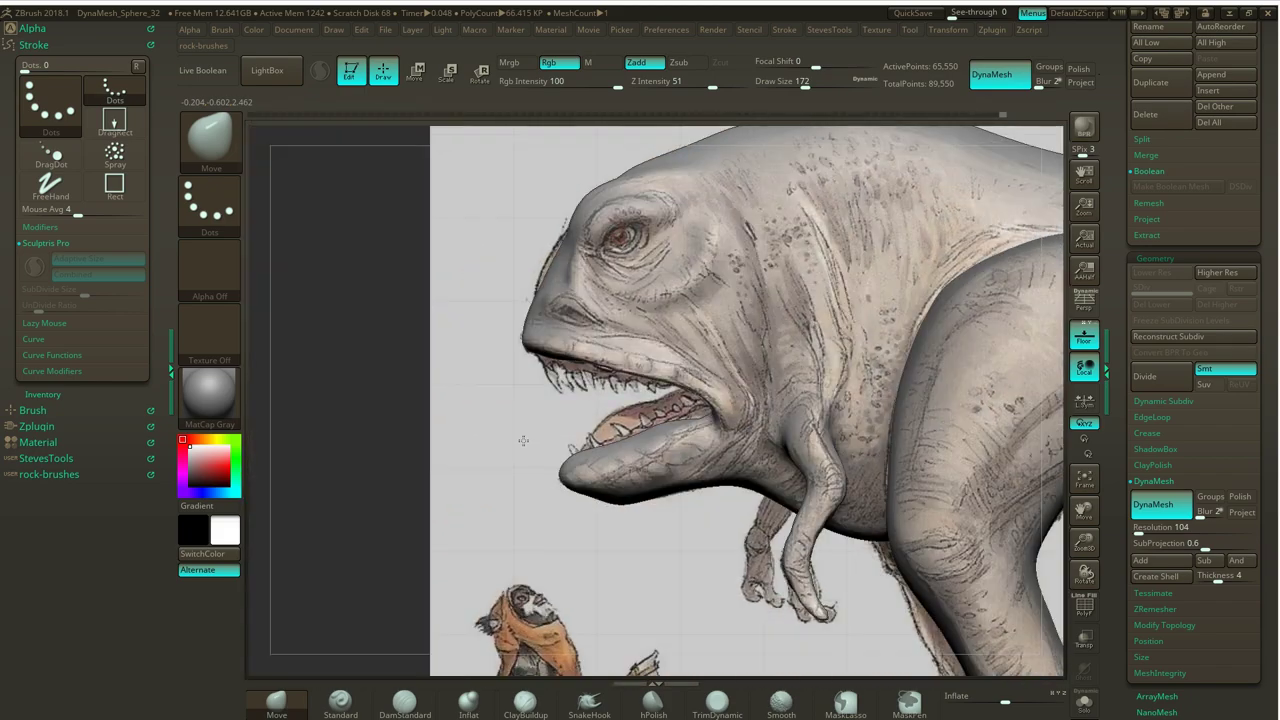
Carve the nostril over the side-view drawing with the Standard brush at draw size 65.
{"action": "key", "text": "s"}
{"action": "left_click_drag", "start_coordinate": [634, 334], "coordinate": [610, 338]}
{"action": "left_click", "coordinate": [340, 700]}
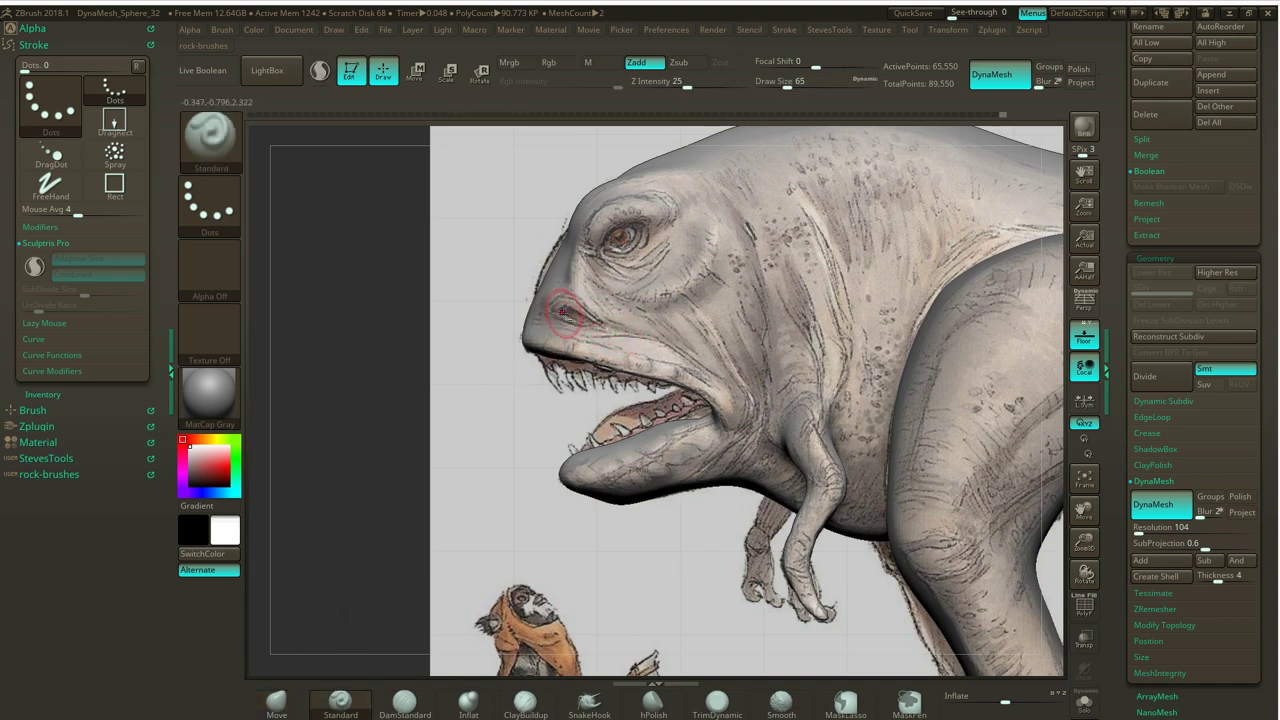
{"action": "left_click_drag", "start_coordinate": [592, 318], "coordinate": [566, 312]}
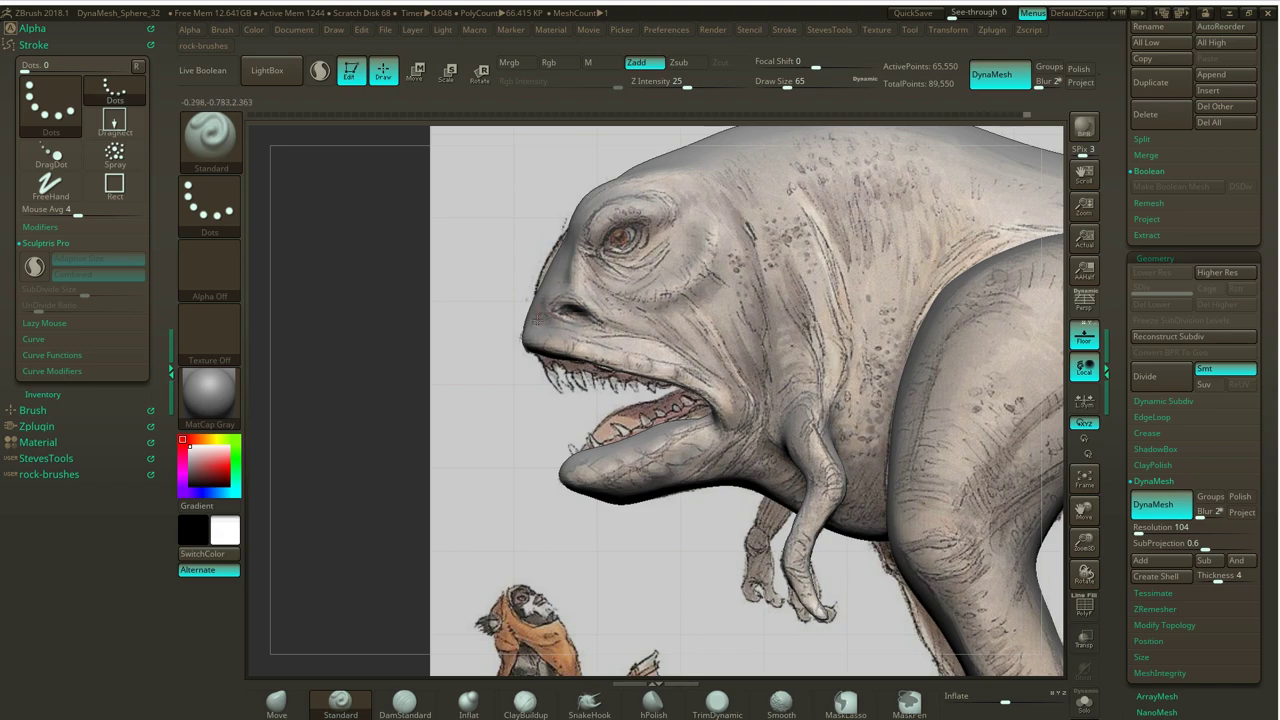
{"action": "left_click_drag", "start_coordinate": [377, 380], "coordinate": [590, 378]}
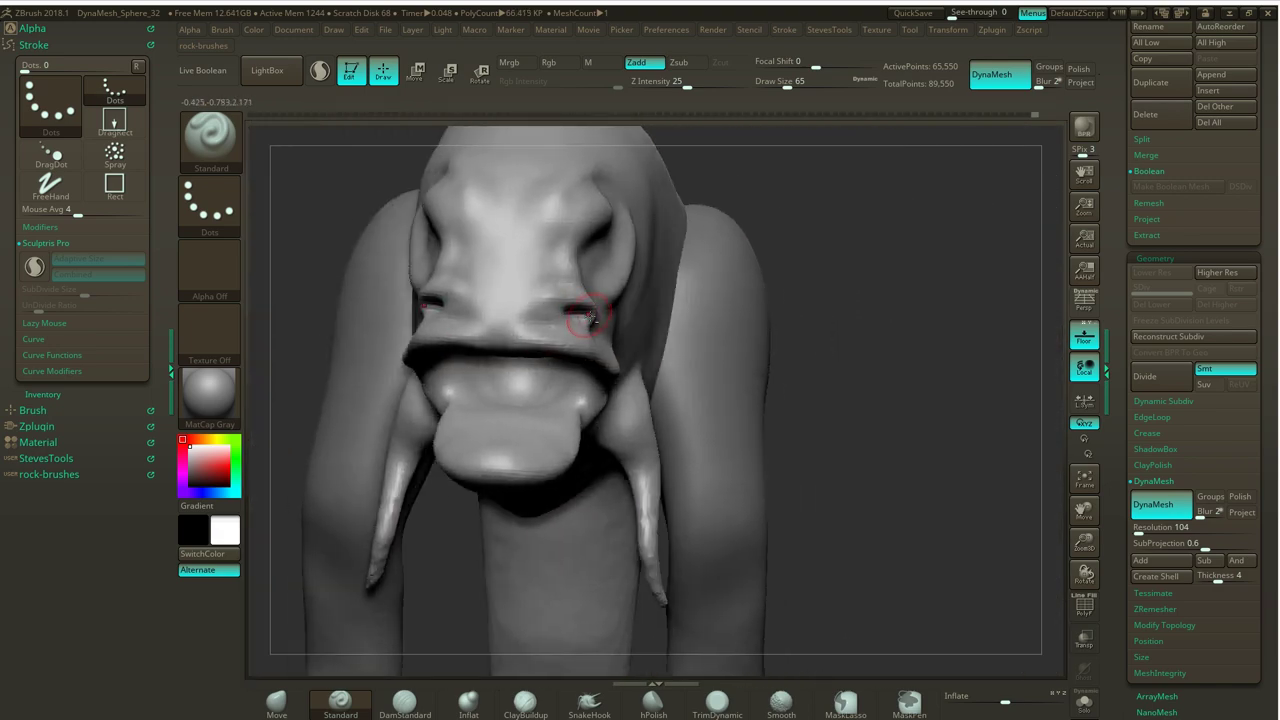
Turn off LazyMouse, deepen the rear of the nostril with the Standard brush, and remesh the model with DynaMesh.
{"action": "key", "text": "space"}
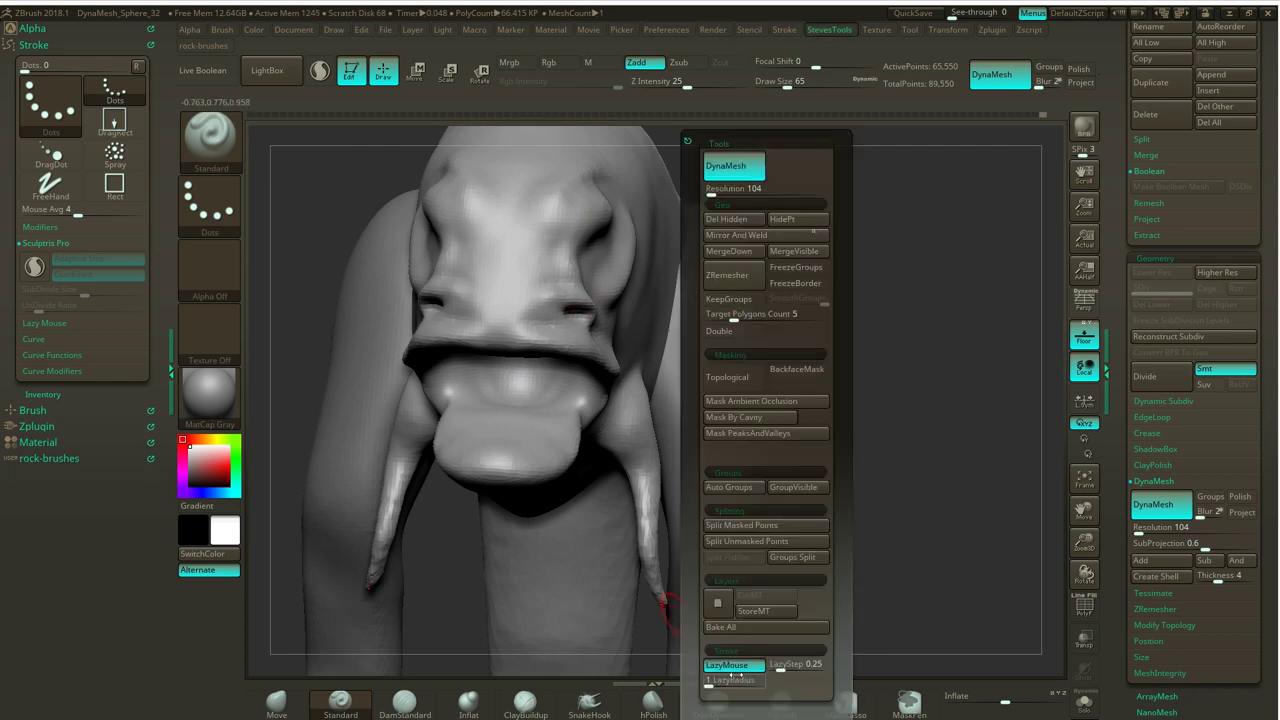
{"action": "left_click", "coordinate": [734, 668]}
{"action": "left_click_drag", "start_coordinate": [868, 234], "coordinate": [735, 250]}
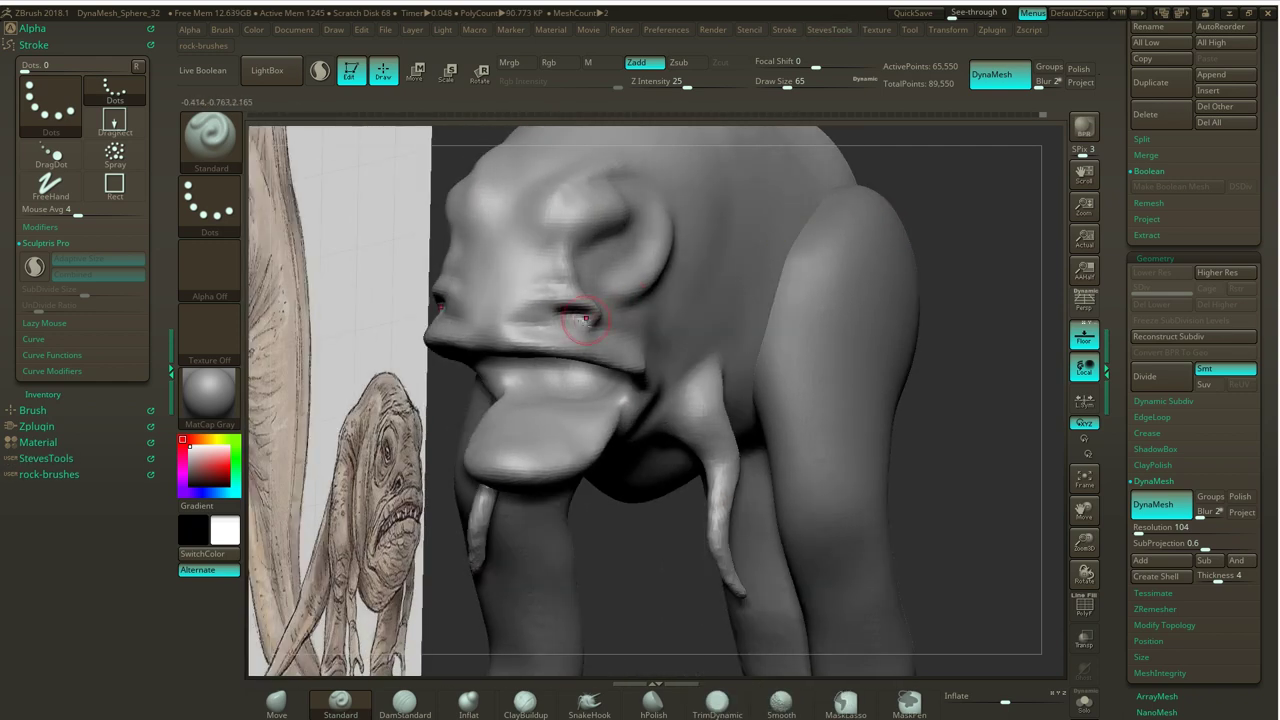
{"action": "left_click_drag", "start_coordinate": [577, 316], "coordinate": [587, 317]}
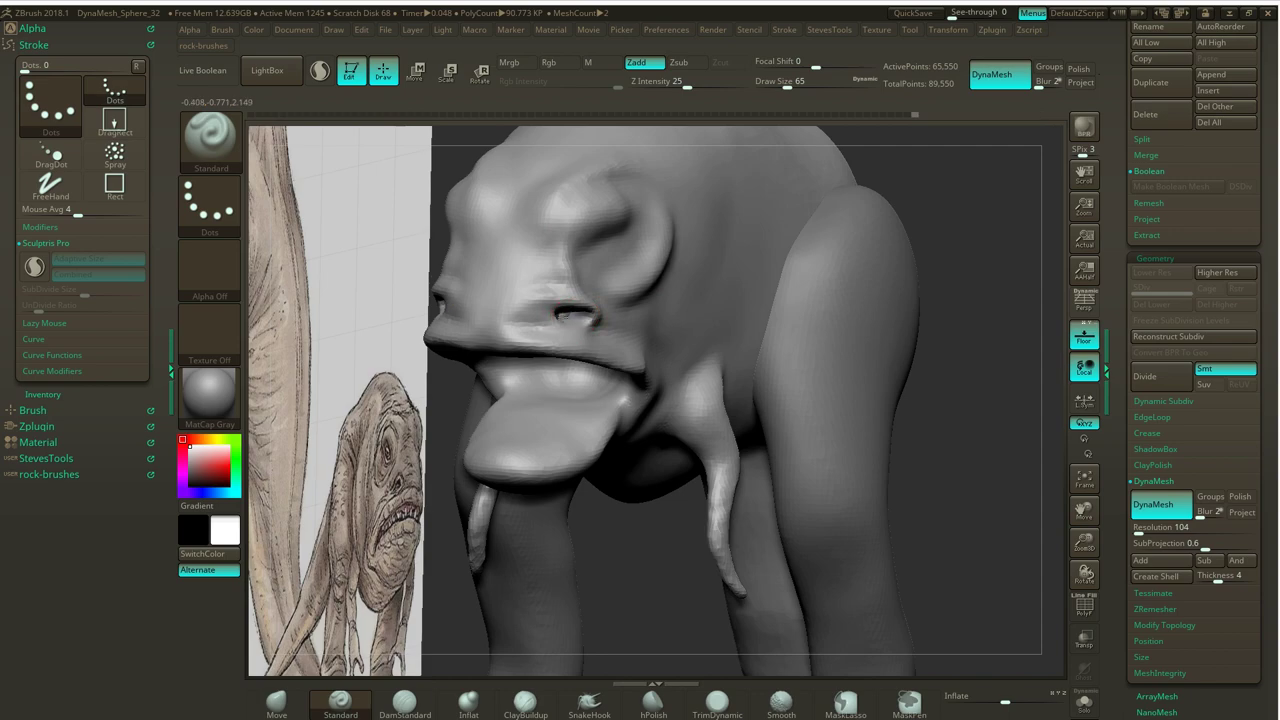
{"action": "left_click_drag", "start_coordinate": [943, 229], "coordinate": [970, 256], "text": "ctrl"}
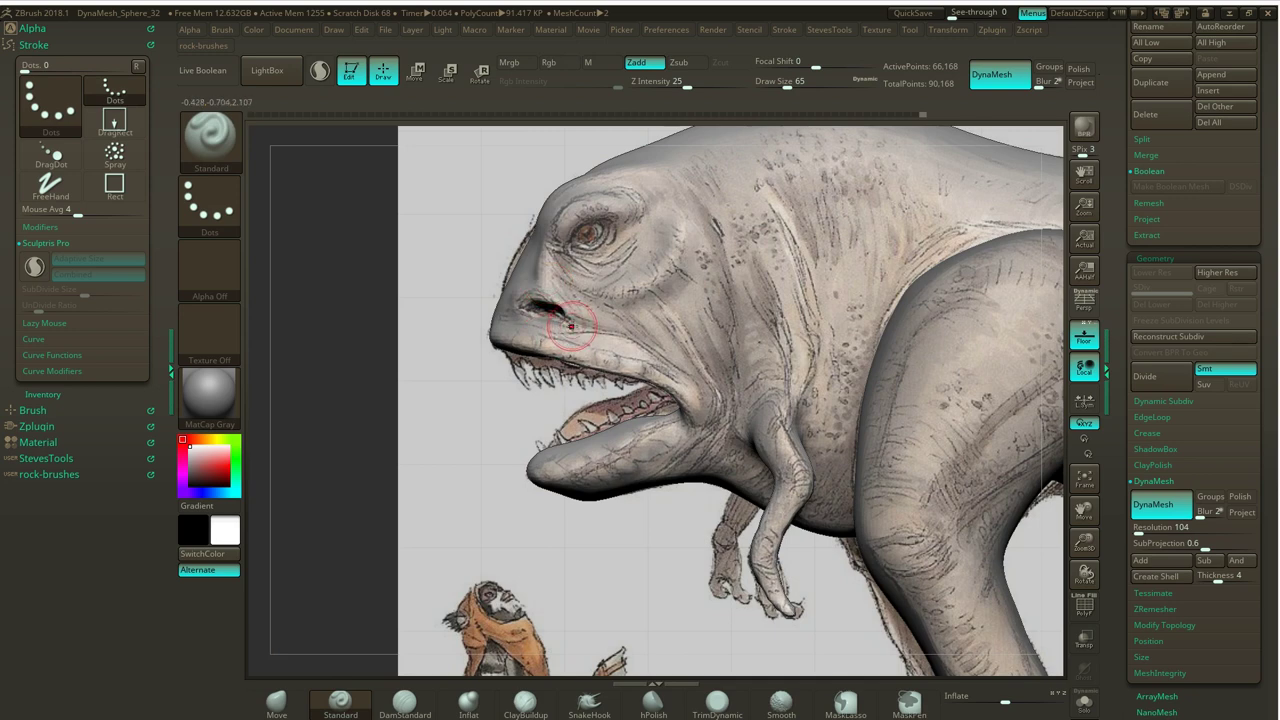
Sculpt the fold behind the nostril with the Standard brush, remesh with DynaMesh, and smooth the area around it.
{"action": "key", "text": "shift"}
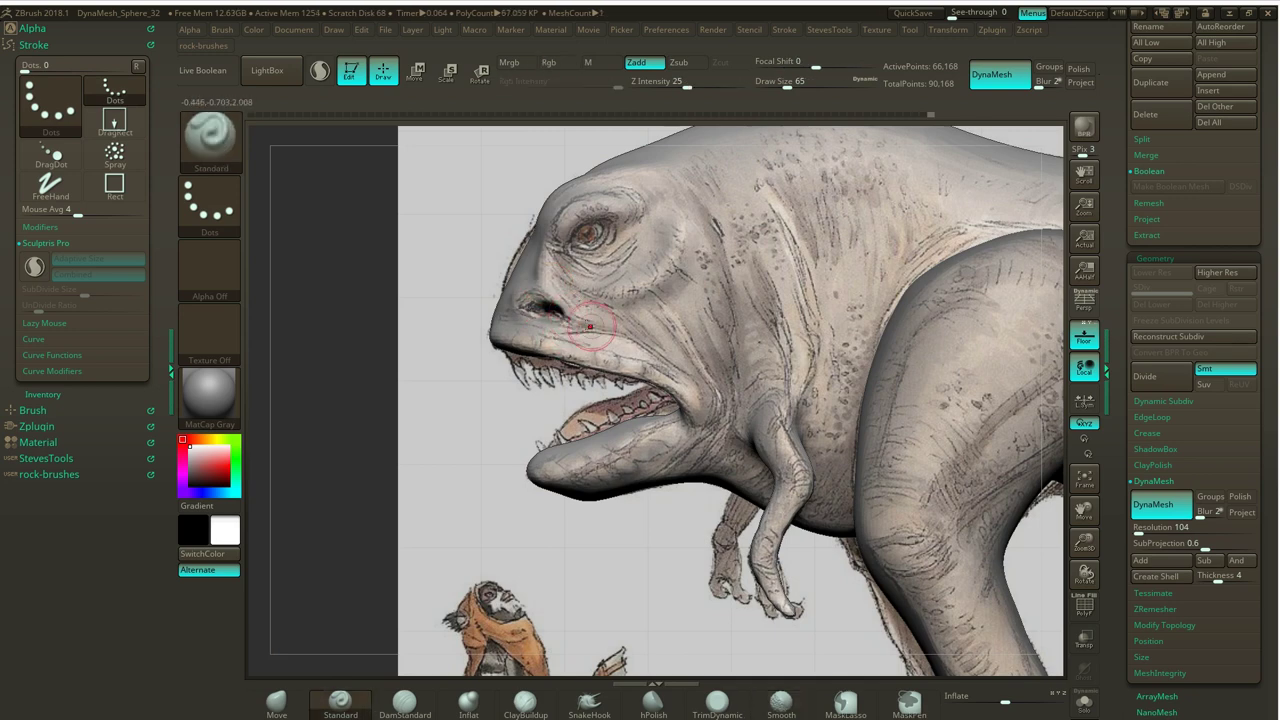
{"action": "left_click_drag", "start_coordinate": [578, 319], "coordinate": [598, 314]}
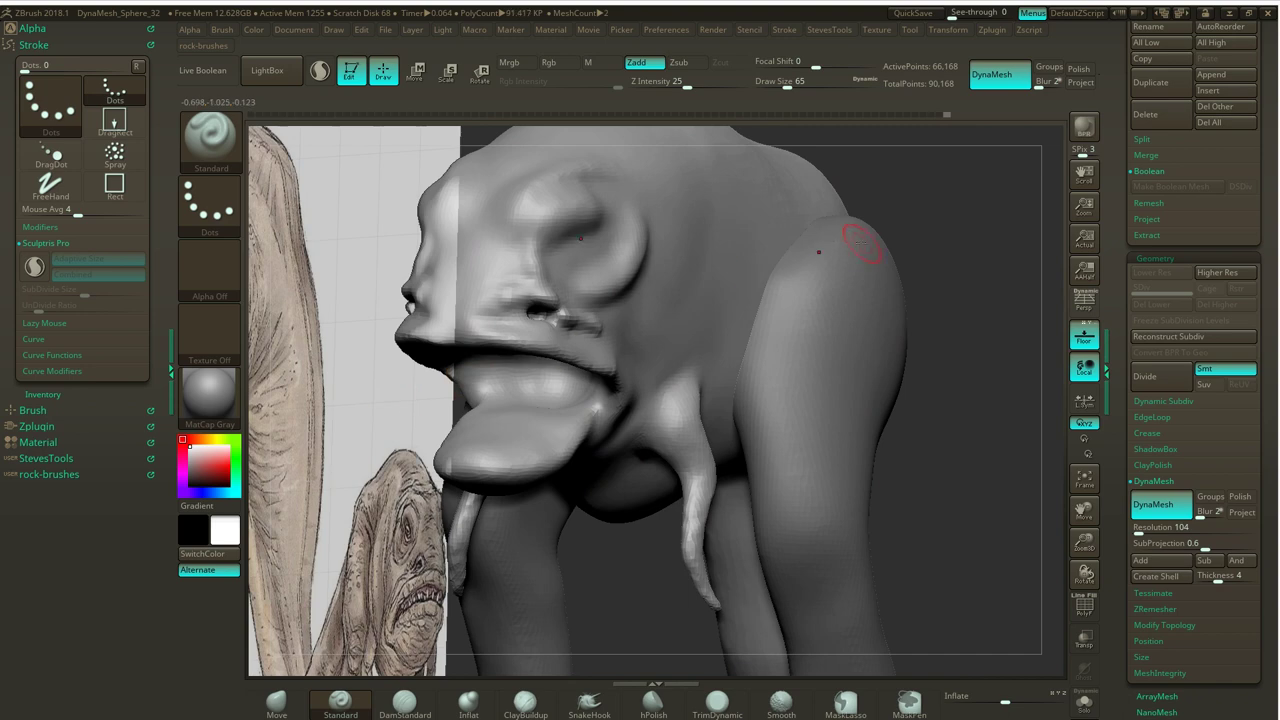
{"action": "left_click_drag", "start_coordinate": [556, 310], "coordinate": [577, 319]}
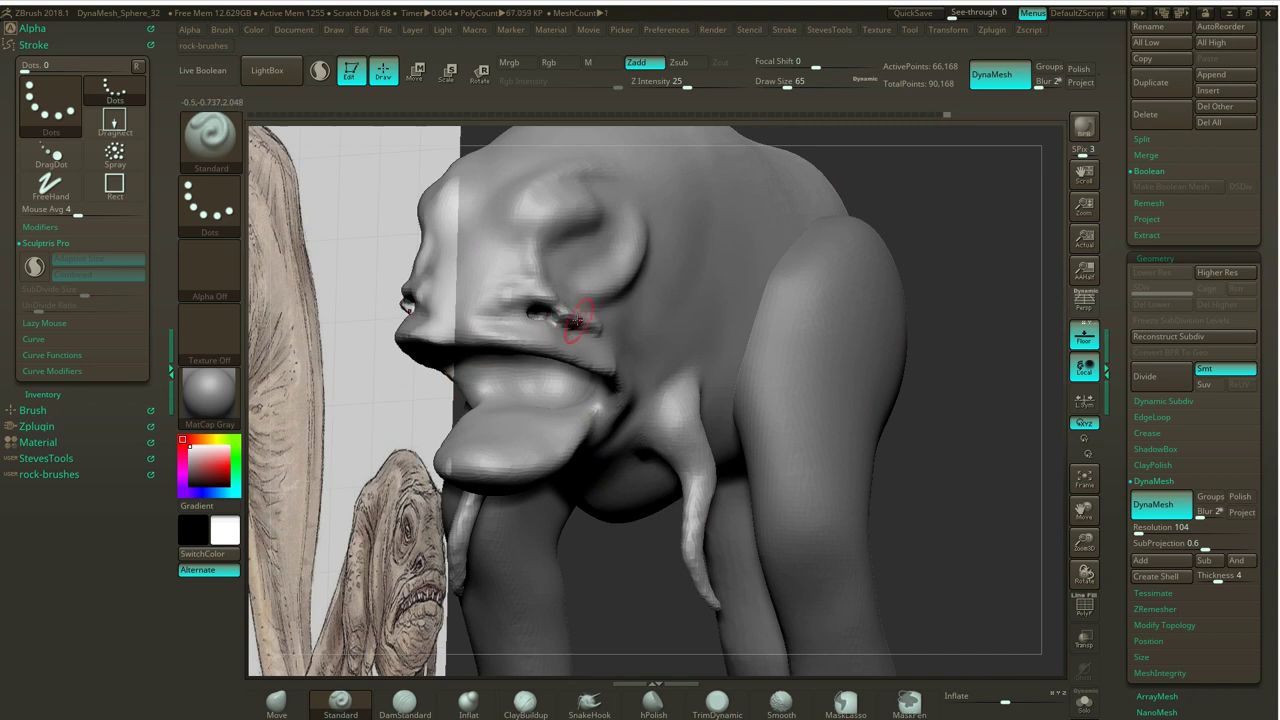
{"action": "left_click", "coordinate": [938, 243], "text": "ctrl"}
{"action": "left_click", "coordinate": [954, 256], "text": "ctrl"}
{"action": "left_click_drag", "start_coordinate": [973, 196], "coordinate": [973, 269], "text": "ctrl"}
{"action": "mouse_move", "coordinate": [587, 322]}
{"action": "left_mouse_down", "text": "shift"}
{"action": "mouse_move", "coordinate": [548, 312]}
{"action": "mouse_move", "coordinate": [528, 270]}
{"action": "mouse_move", "coordinate": [475, 315]}
{"action": "left_mouse_up", "text": "shift"}
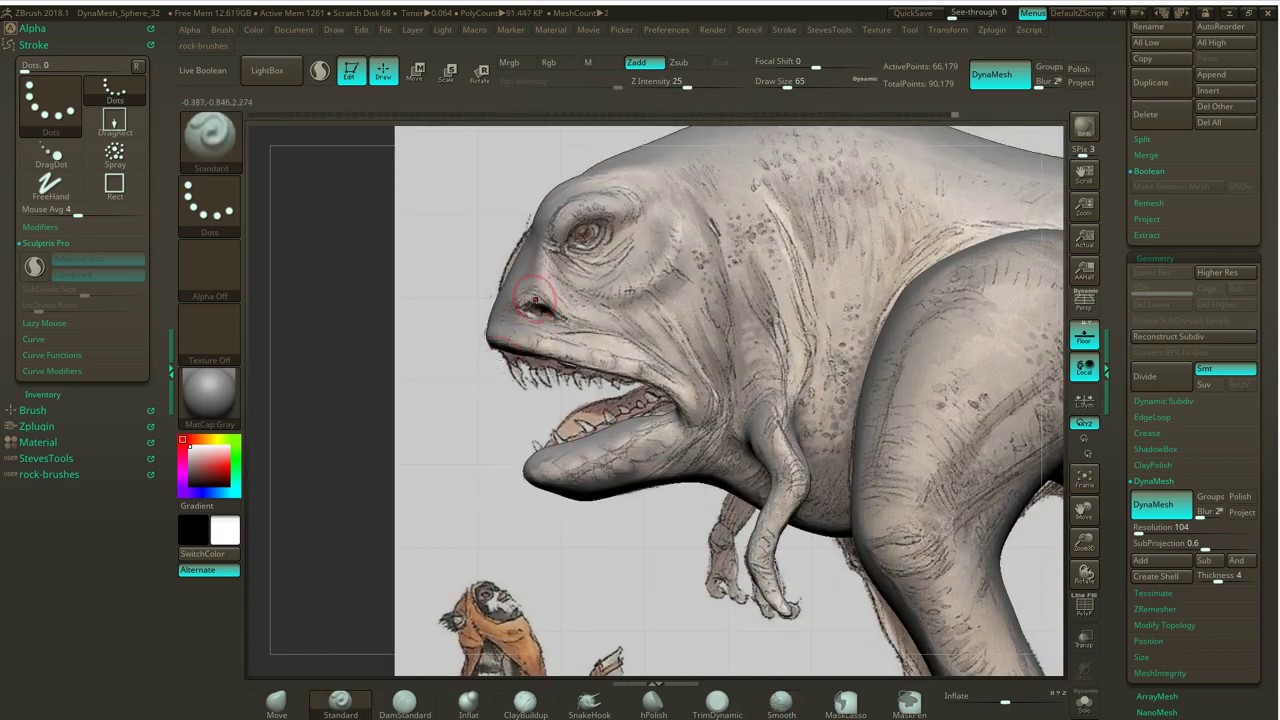
Carve the nostril opening deeper with the Standard brush, remesh with DynaMesh, and smooth its surroundings.
{"action": "left_click_drag", "start_coordinate": [514, 306], "coordinate": [551, 306], "text": "alt"}
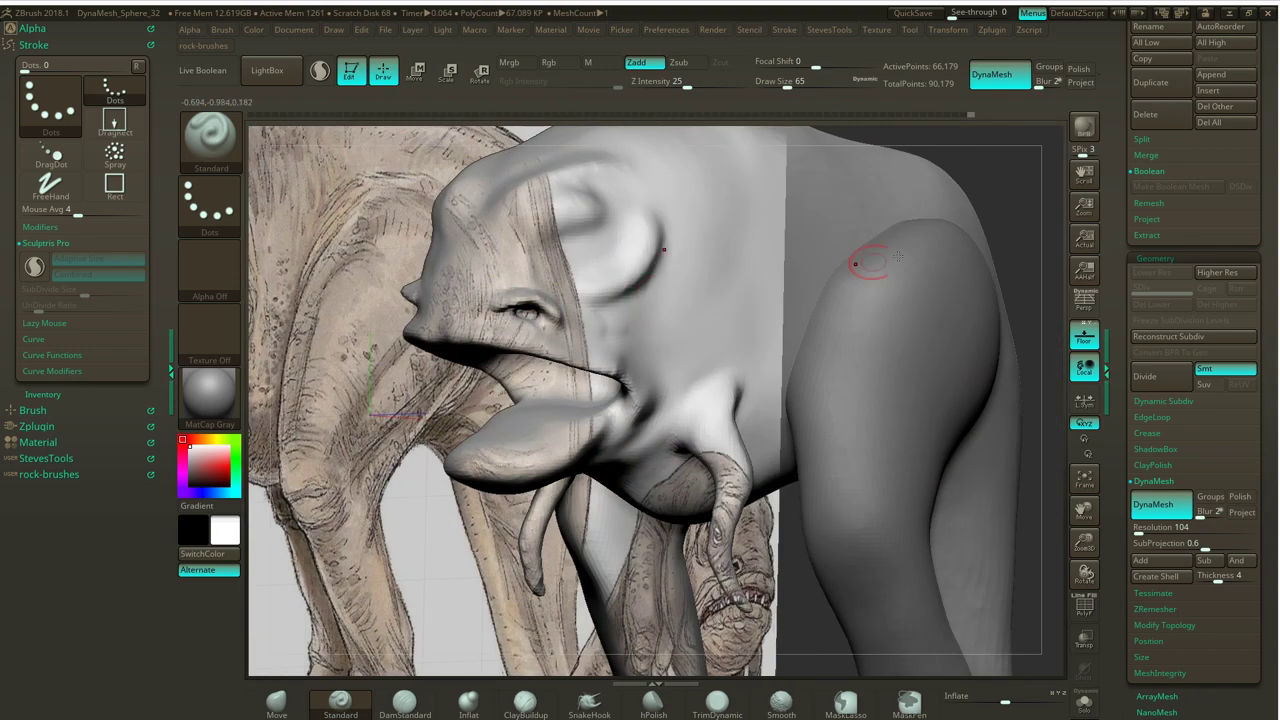
{"action": "key", "text": "ctrl"}
{"action": "left_click_drag", "start_coordinate": [998, 228], "coordinate": [988, 244], "text": "ctrl"}
{"action": "mouse_move", "coordinate": [566, 326]}
{"action": "left_mouse_down", "text": "shift"}
{"action": "mouse_move", "coordinate": [534, 299]}
{"action": "mouse_move", "coordinate": [531, 318]}
{"action": "mouse_move", "coordinate": [501, 306]}
{"action": "mouse_move", "coordinate": [543, 306]}
{"action": "mouse_move", "coordinate": [505, 303]}
{"action": "left_mouse_up", "text": "shift"}
Build up the rim above the nostril and the snout surface towards the eye with the Standard brush.
{"action": "mouse_move", "coordinate": [992, 167]}
{"action": "left_mouse_down"}
{"action": "mouse_move", "coordinate": [977, 207]}
{"action": "mouse_move", "coordinate": [925, 245]}
{"action": "mouse_move", "coordinate": [940, 292]}
{"action": "mouse_move", "coordinate": [915, 272]}
{"action": "left_mouse_up"}
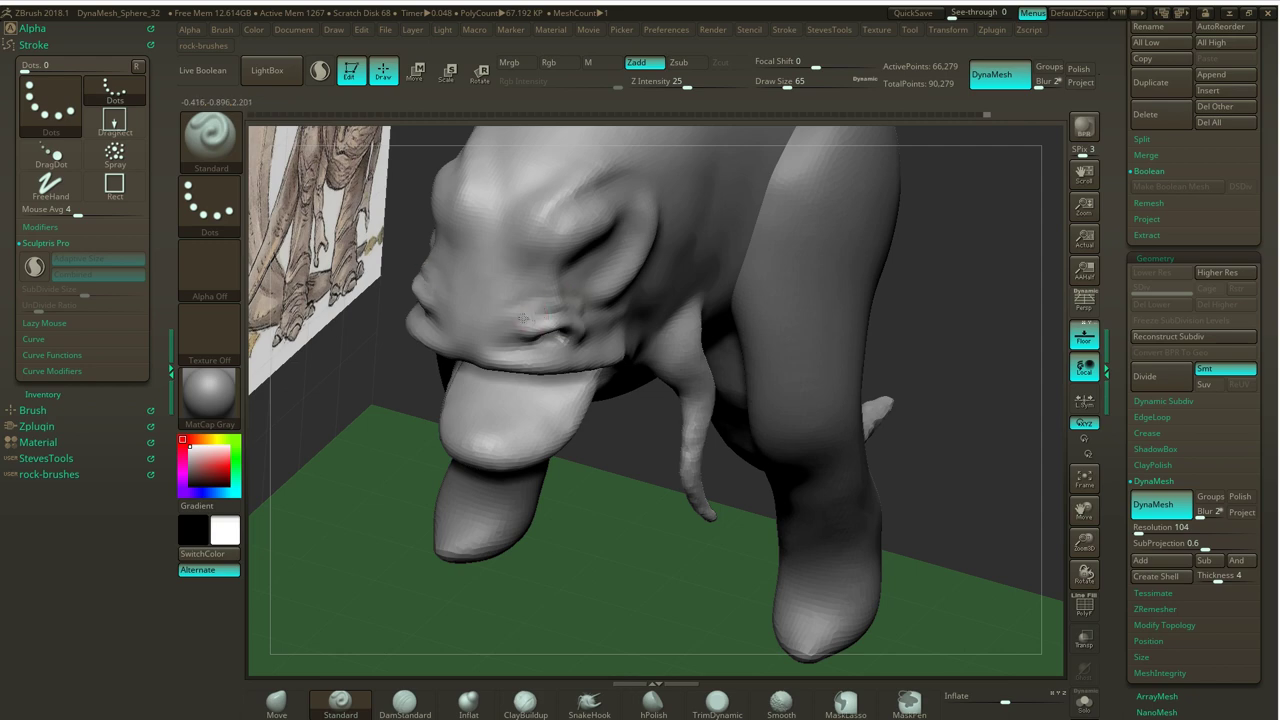
{"action": "left_click_drag", "start_coordinate": [571, 310], "coordinate": [533, 325]}
{"action": "left_click_drag", "start_coordinate": [558, 269], "coordinate": [553, 298]}
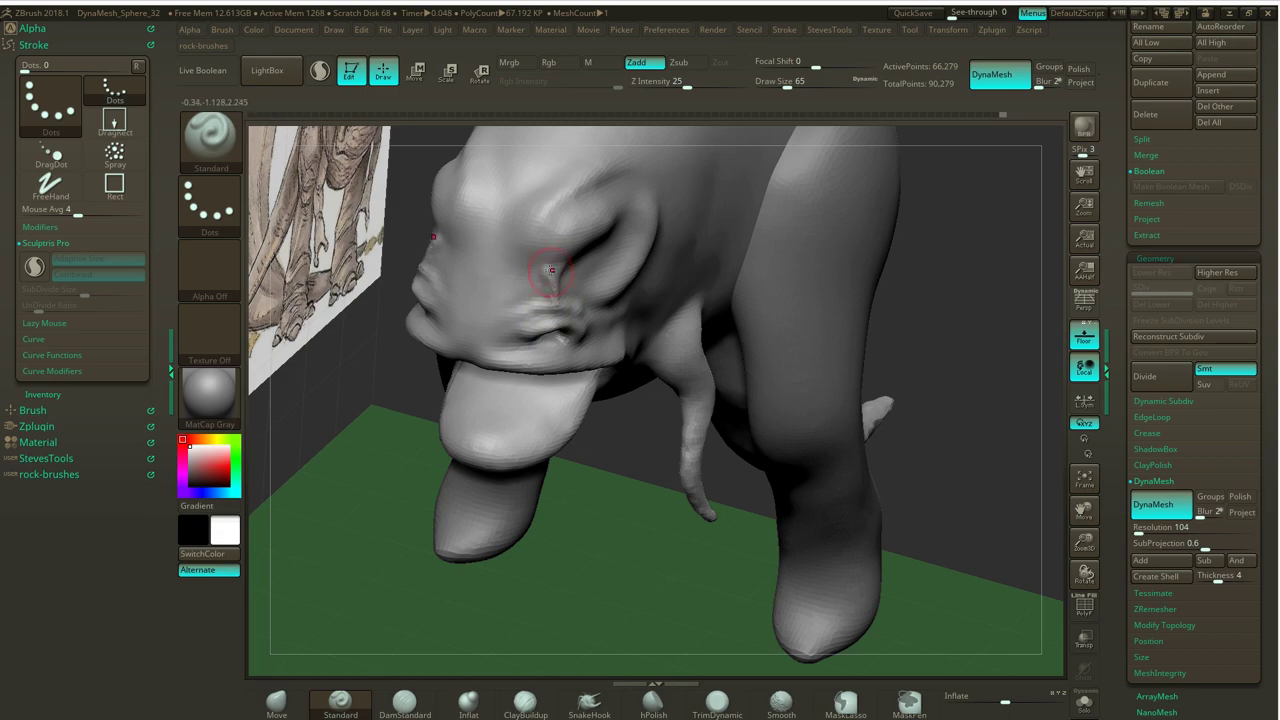
Build up the cheek between the nostril and the eye with the Standard brush and smooth the snout above the nostril.
{"action": "left_click_drag", "start_coordinate": [569, 307], "coordinate": [528, 307]}
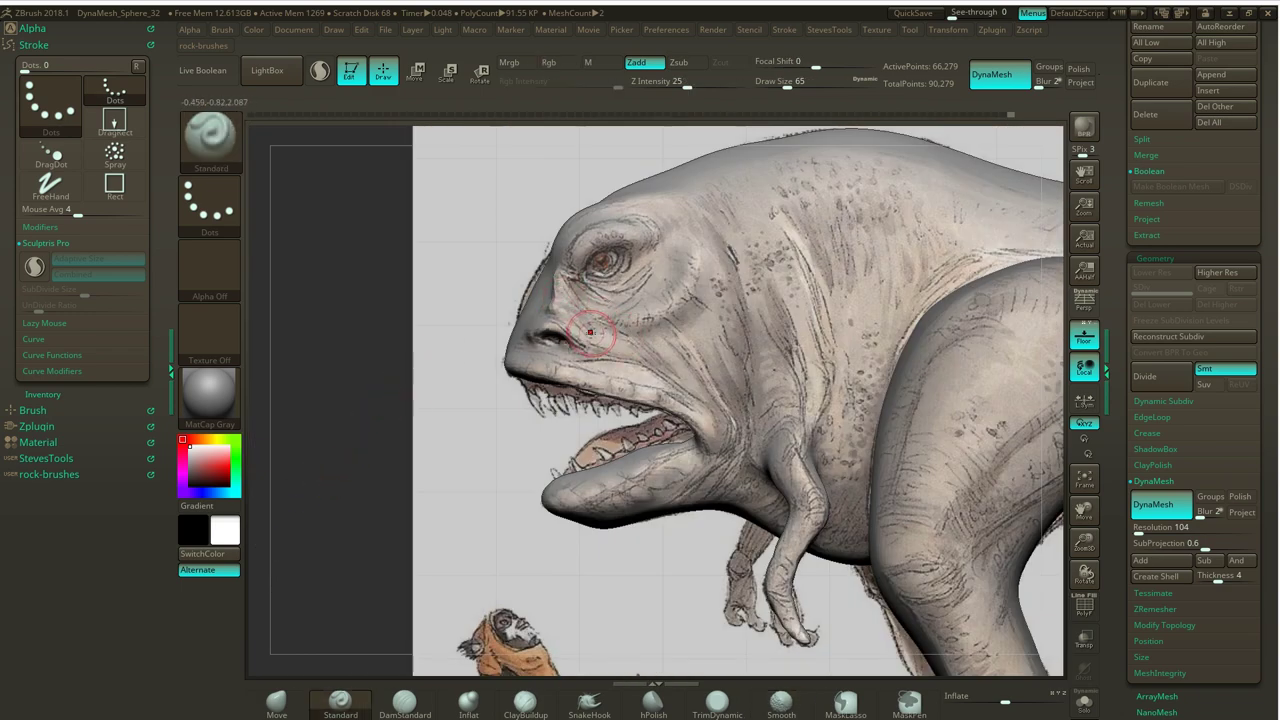
{"action": "mouse_move", "coordinate": [590, 332]}
{"action": "left_mouse_down"}
{"action": "mouse_move", "coordinate": [582, 302]}
{"action": "mouse_move", "coordinate": [583, 324]}
{"action": "mouse_move", "coordinate": [592, 314]}
{"action": "left_mouse_up"}
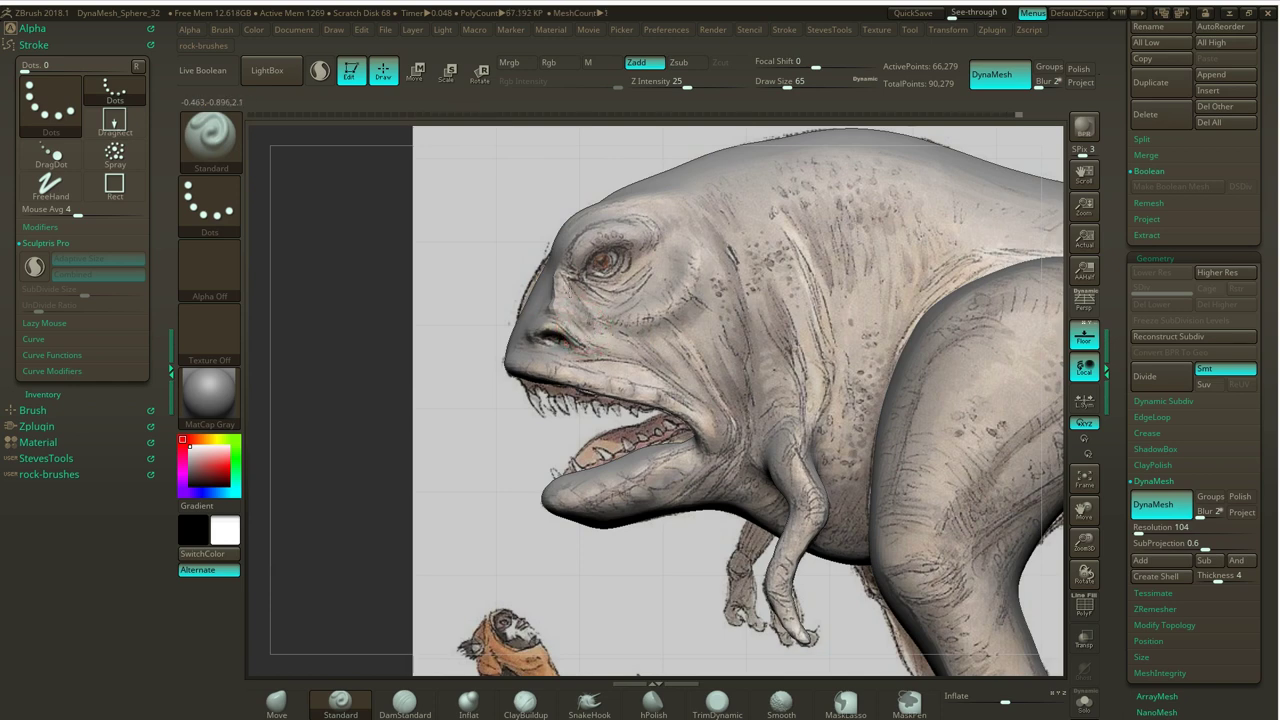
{"action": "key", "text": "shift"}
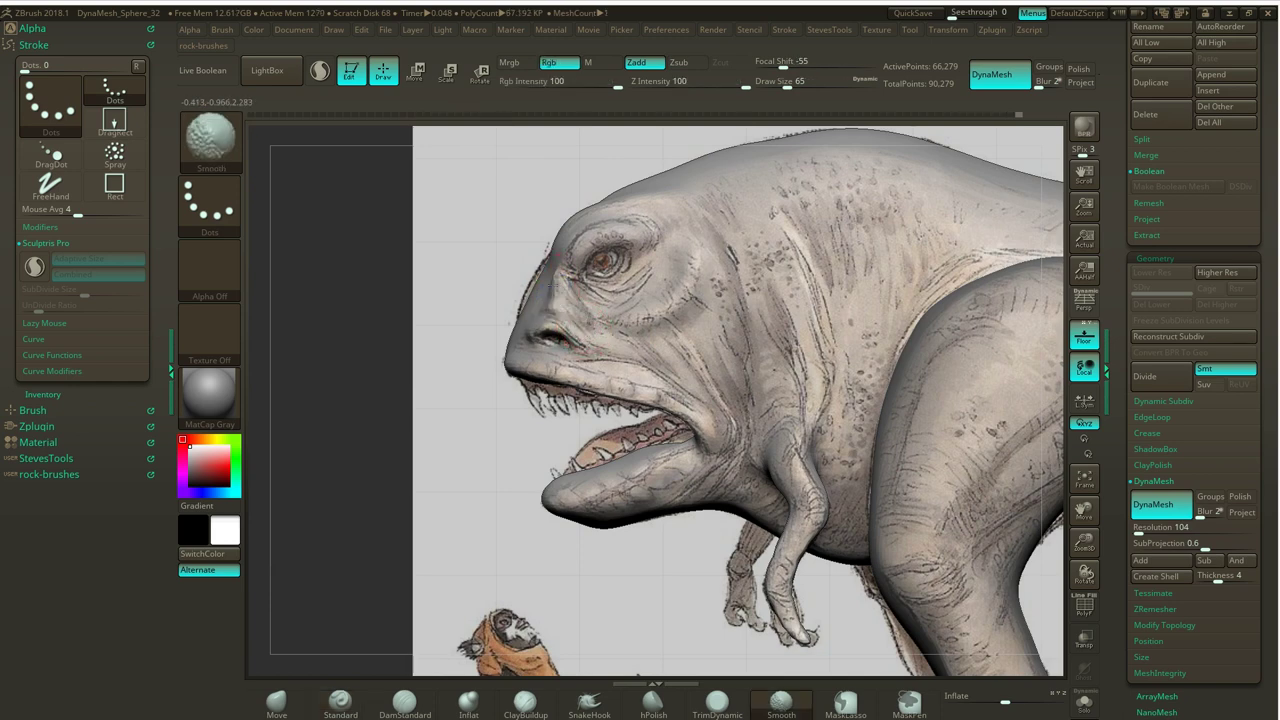
{"action": "left_click_drag", "start_coordinate": [541, 290], "coordinate": [538, 298], "text": "shift"}
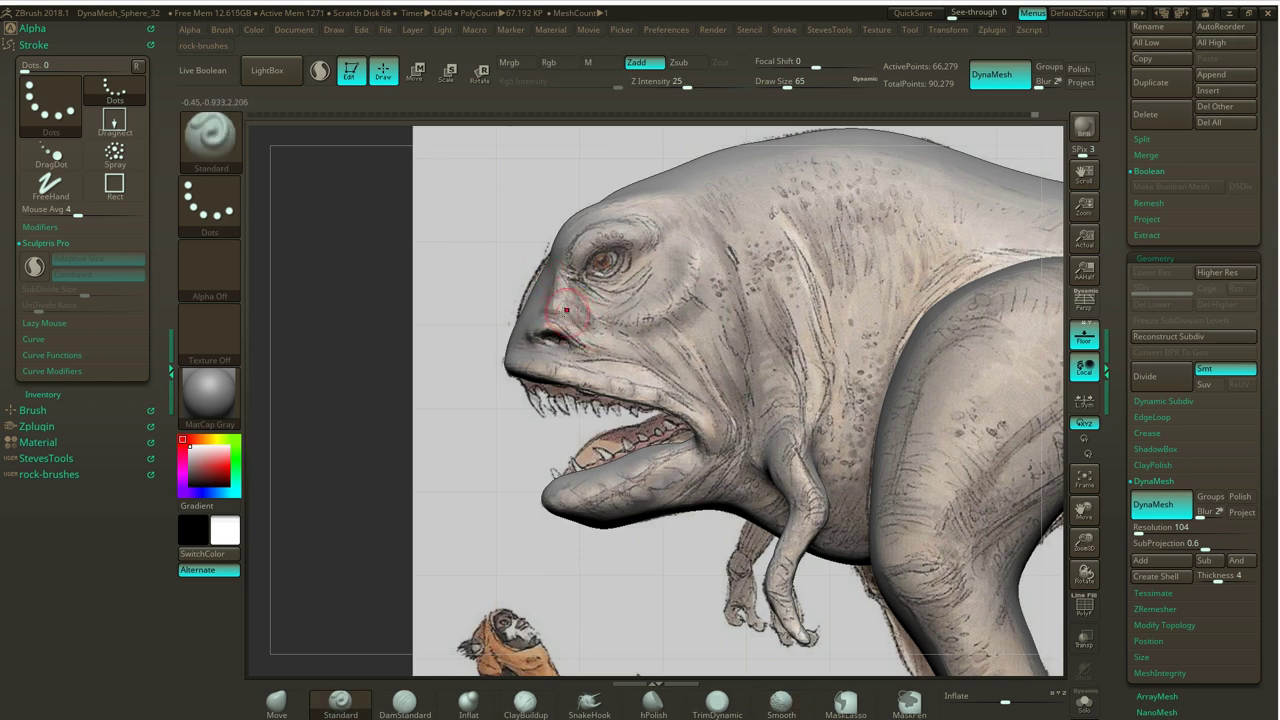
Sculpt the brow over the eye with the Standard brush and smooth the folds behind and below the eye.
{"action": "left_click_drag", "start_coordinate": [634, 234], "coordinate": [588, 242]}
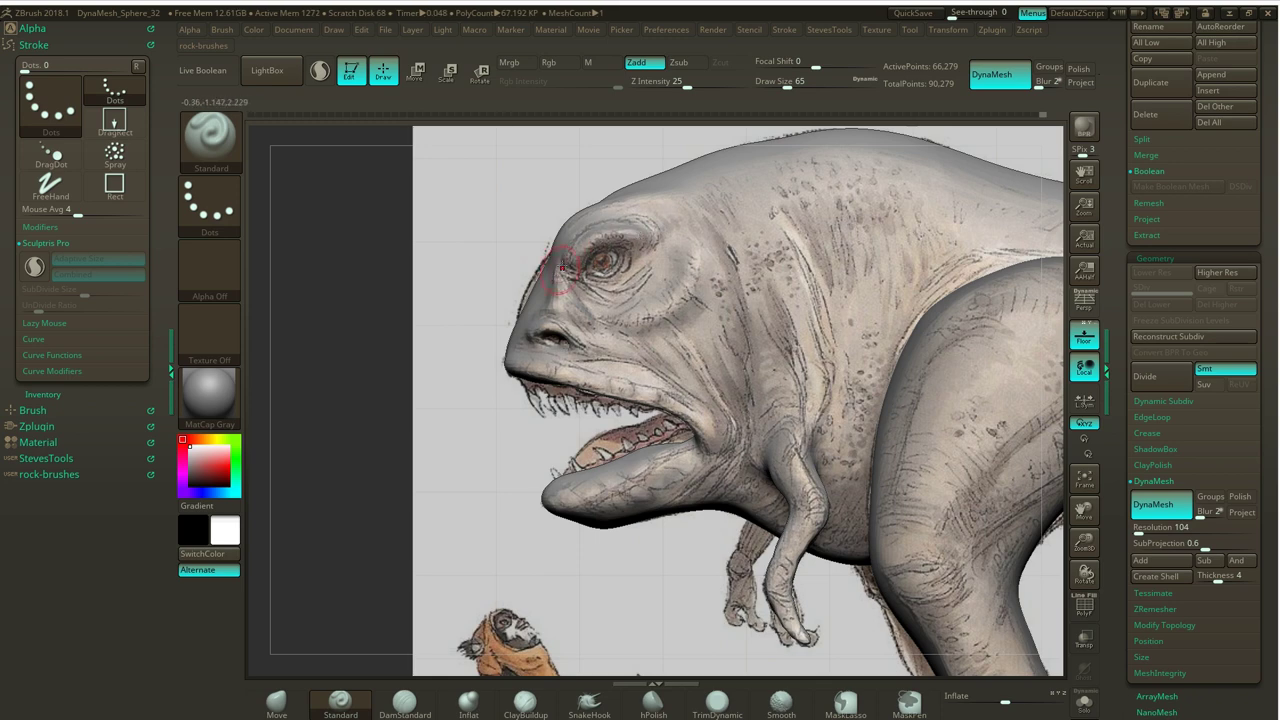
{"action": "key", "text": "shift"}
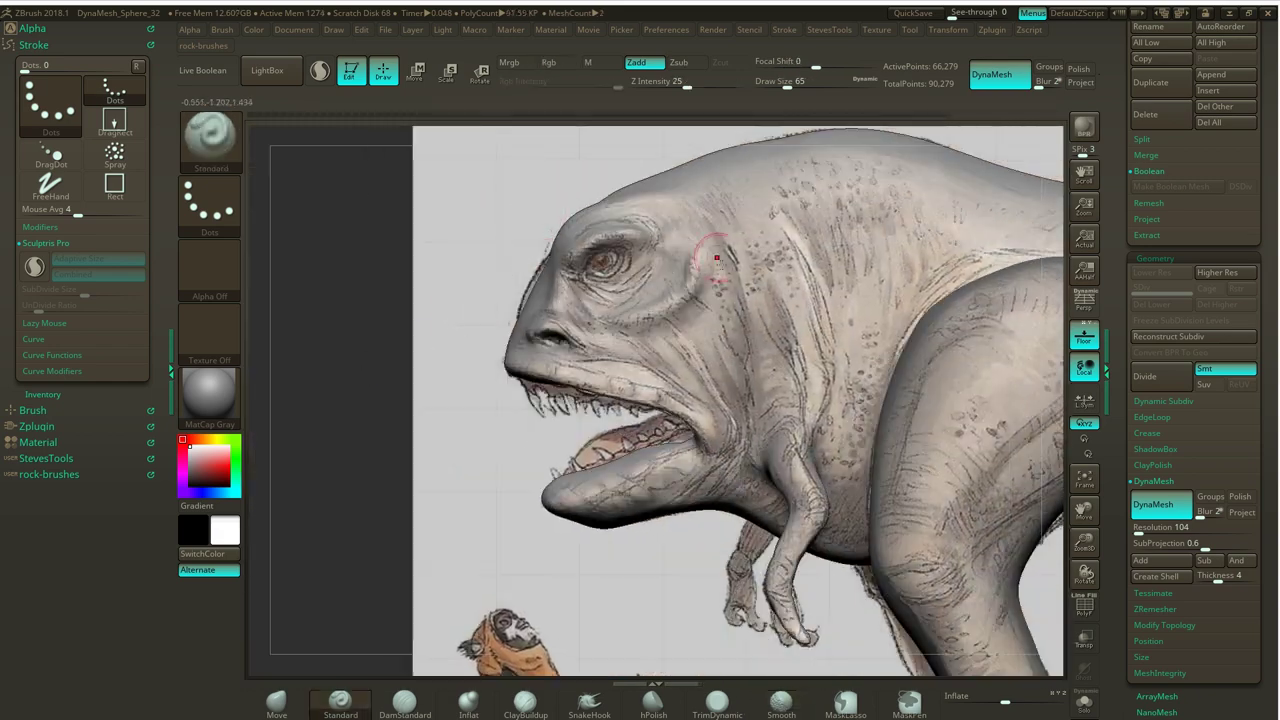
{"action": "mouse_move", "coordinate": [724, 272]}
{"action": "left_mouse_down", "text": "shift"}
{"action": "mouse_move", "coordinate": [727, 286]}
{"action": "mouse_move", "coordinate": [692, 270]}
{"action": "mouse_move", "coordinate": [690, 292]}
{"action": "mouse_move", "coordinate": [651, 312]}
{"action": "left_mouse_up", "text": "shift"}
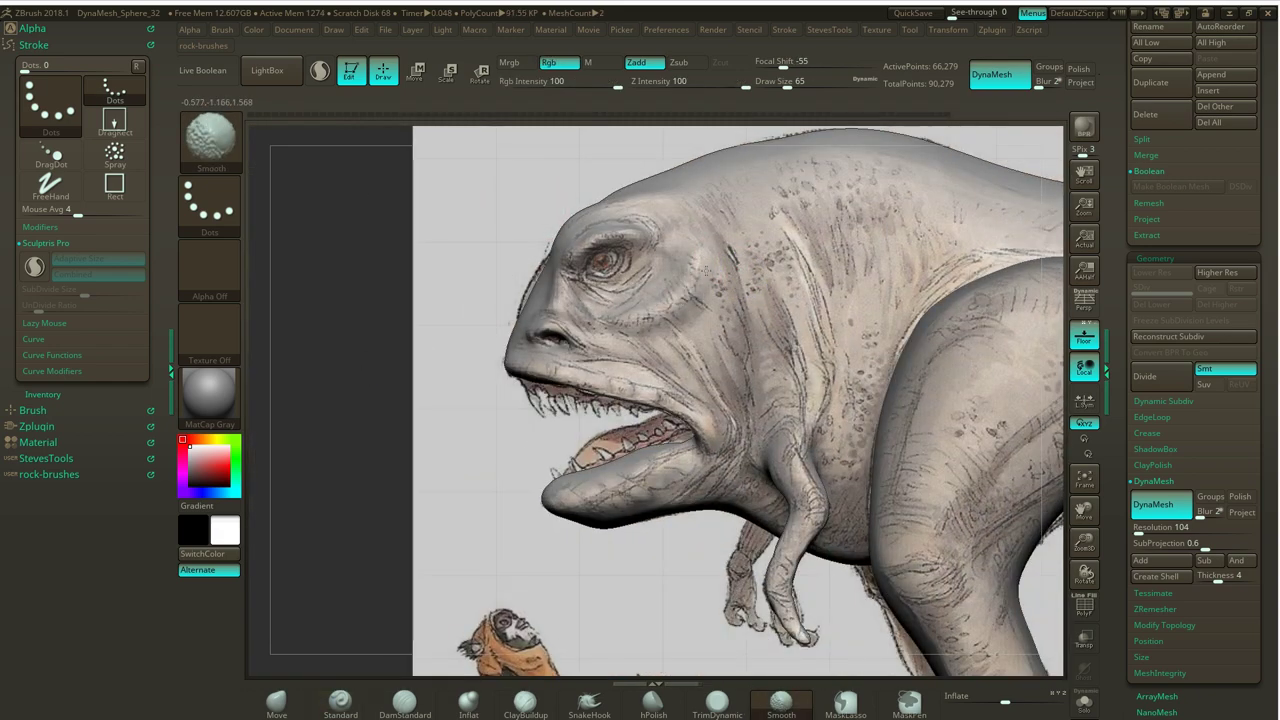
{"action": "left_click_drag", "start_coordinate": [706, 270], "coordinate": [656, 312], "text": "shift"}
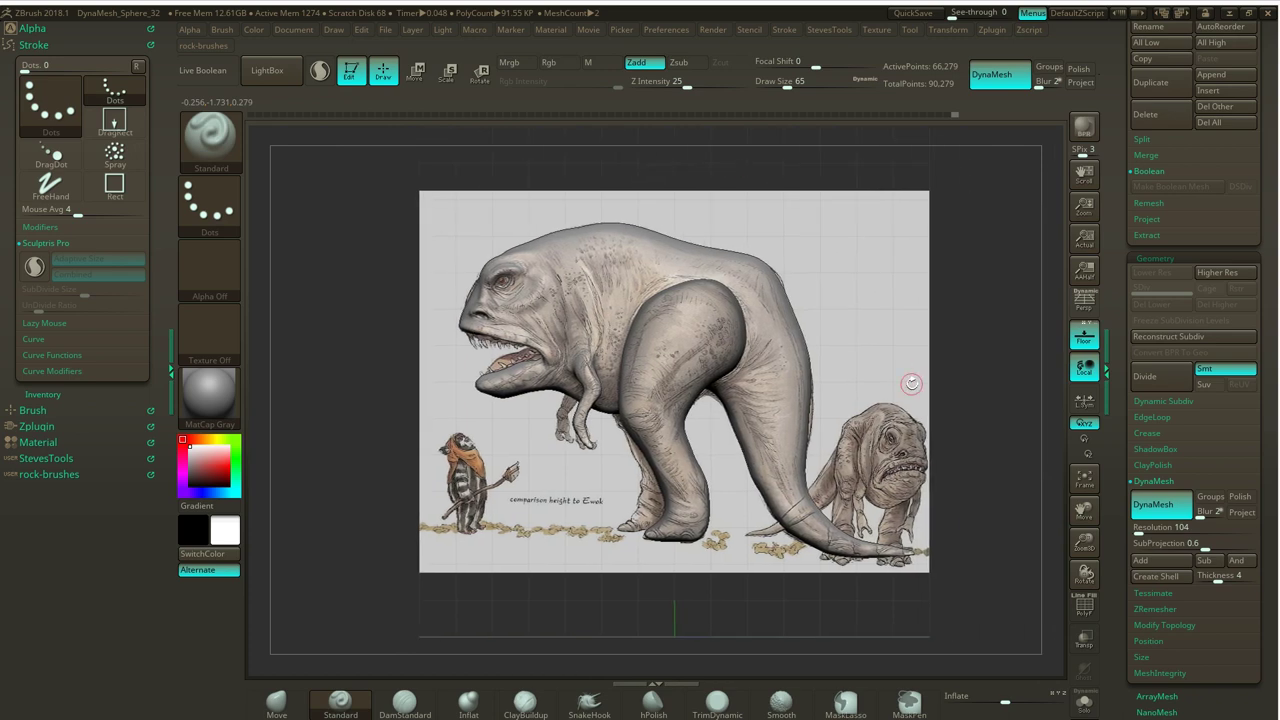
{"action": "key", "text": "alt+Tab"}
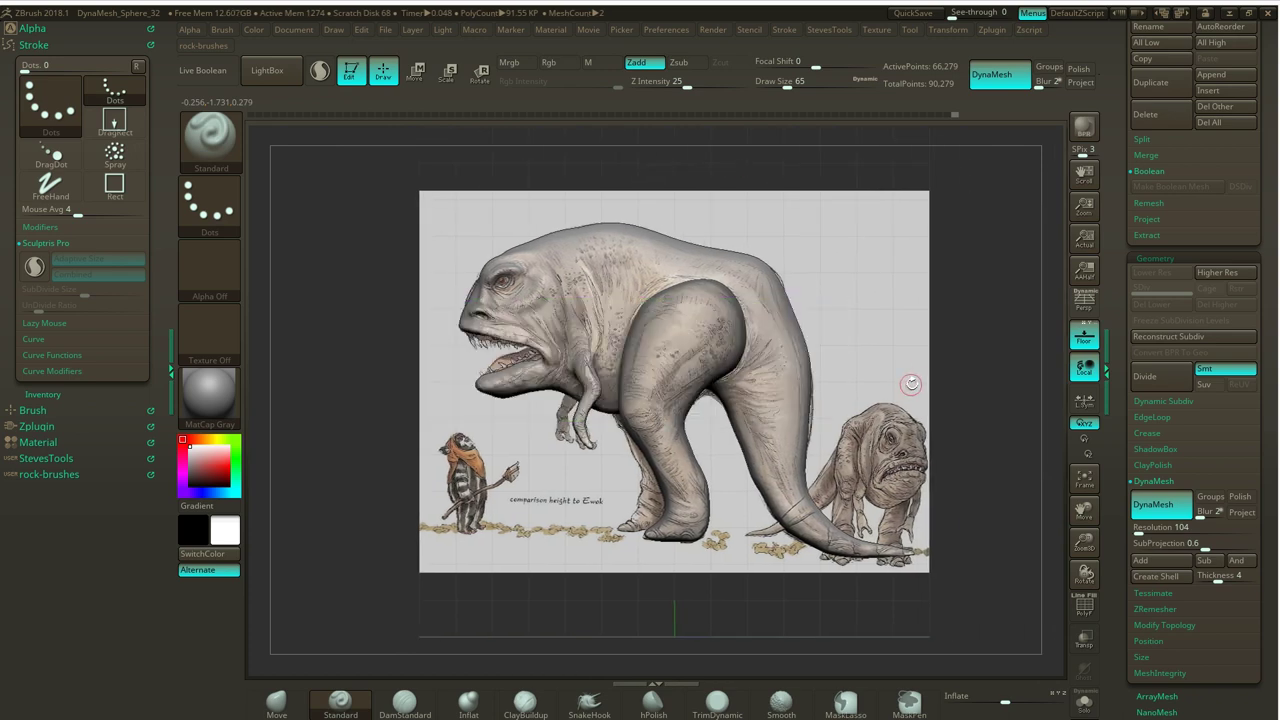
{"action": "key", "text": "alt+Tab"}
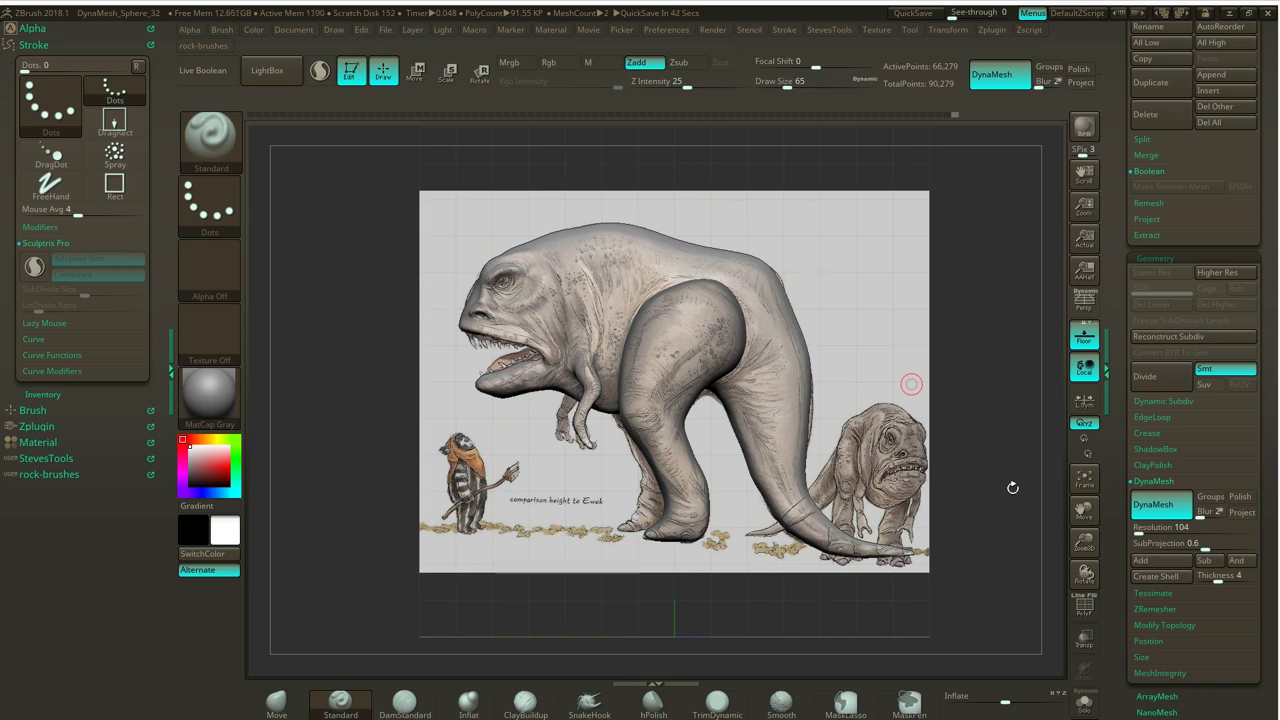
Save the creature as a ZTool file named creature1 on the Desktop.
{"action": "left_click", "coordinate": [1271, 56]}
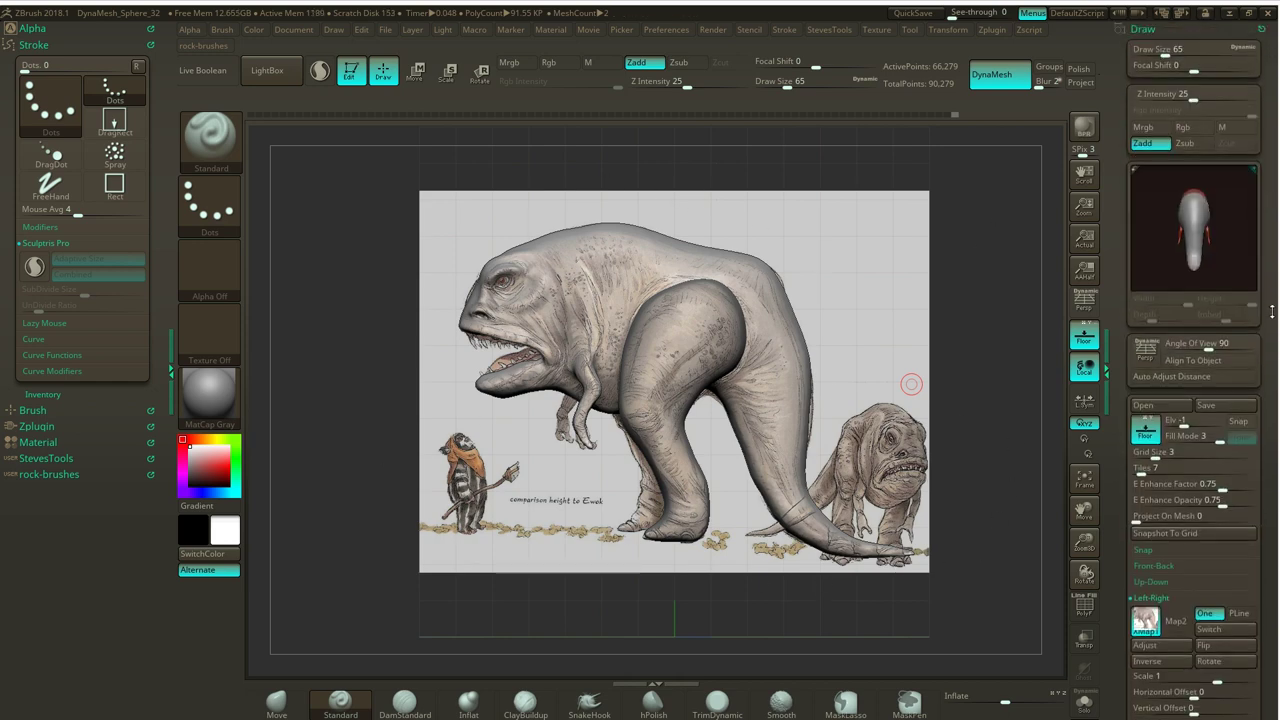
{"action": "left_click", "coordinate": [1150, 29]}
{"action": "left_click", "coordinate": [1212, 67]}
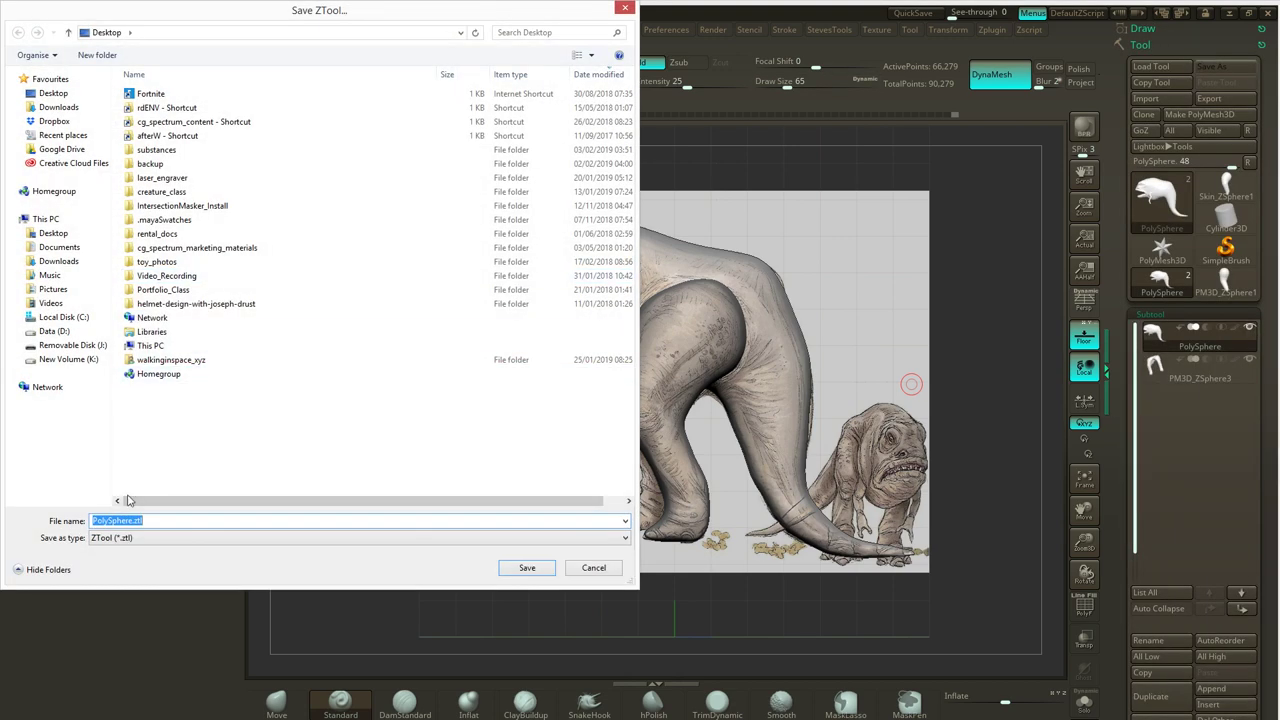
{"action": "type", "text": "creature"}
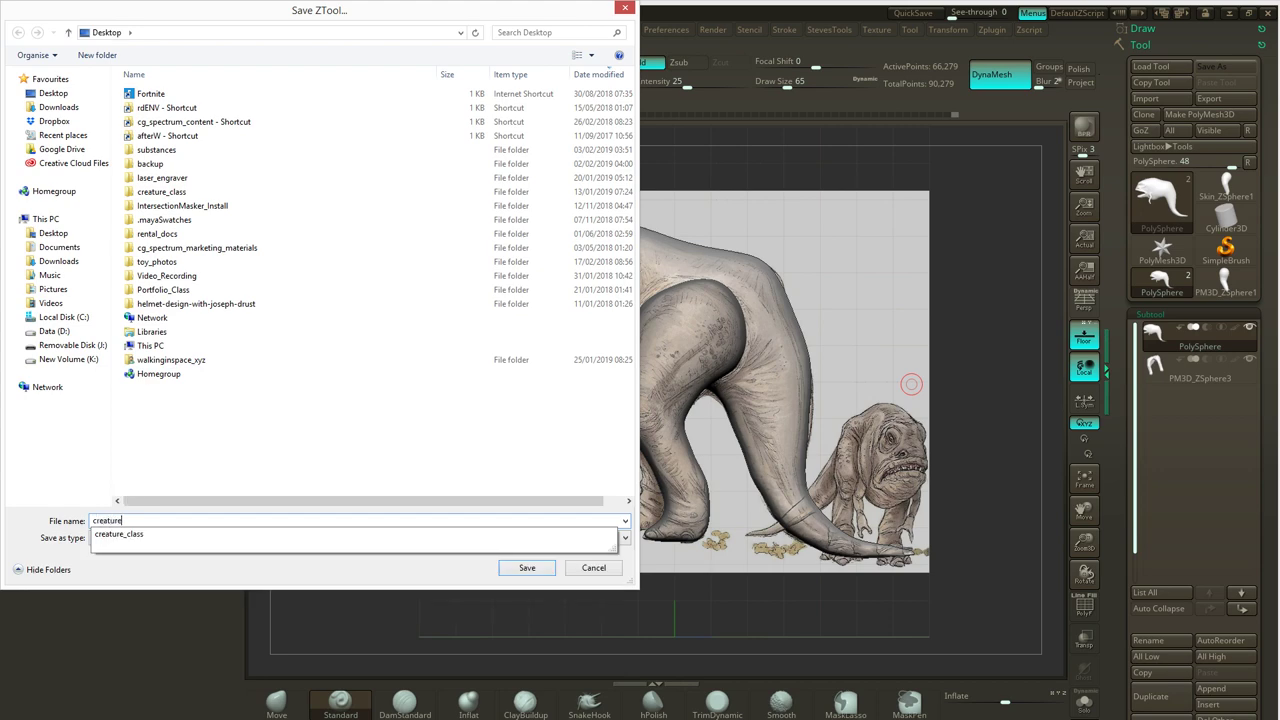
{"action": "type", "text": "1"}
{"action": "key", "text": "Return"}
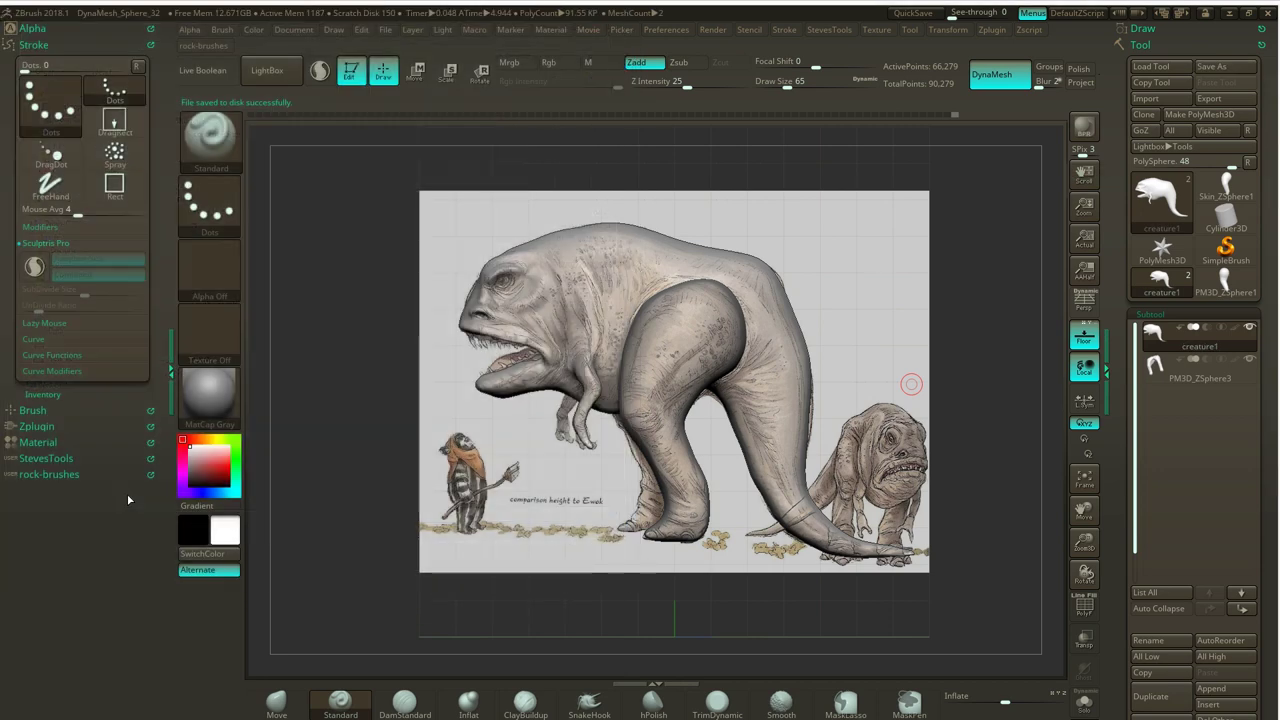